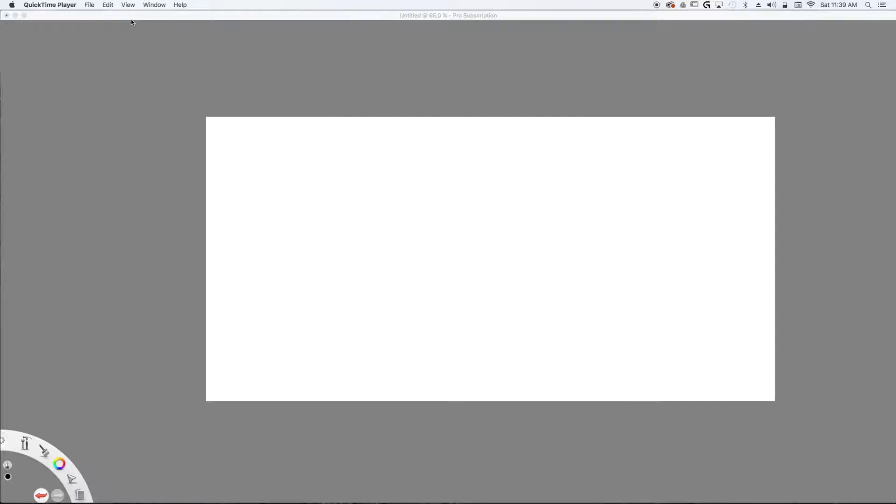
# Step: Switch to SketchBook and check the canvas dimensions without changing them
pyautogui.click(96, 19)
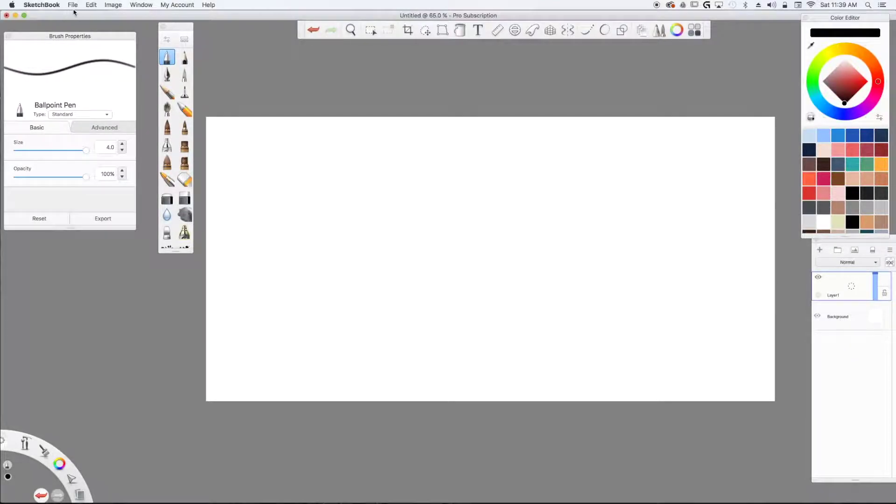
pyautogui.click(114, 5)
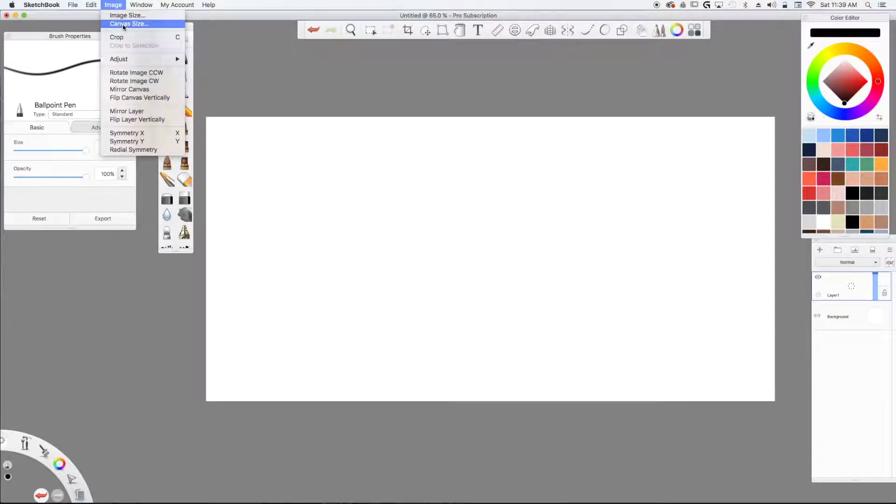
pyautogui.click(124, 24)
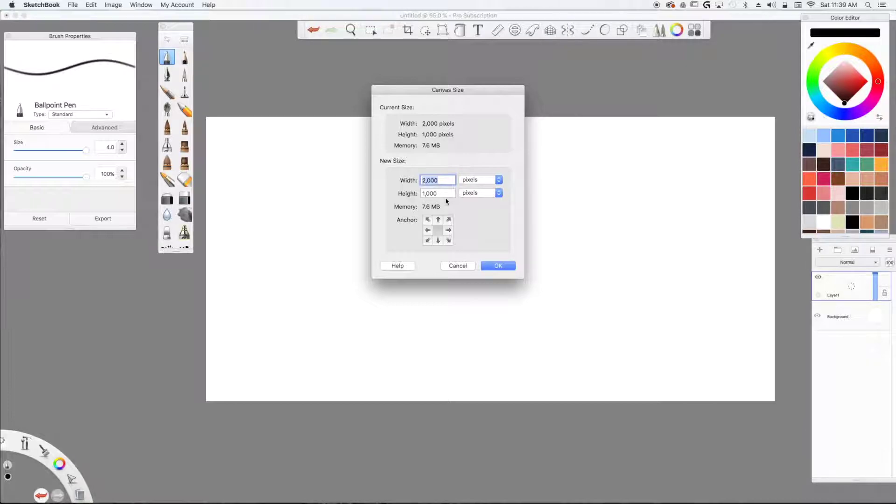
pyautogui.click(493, 270)
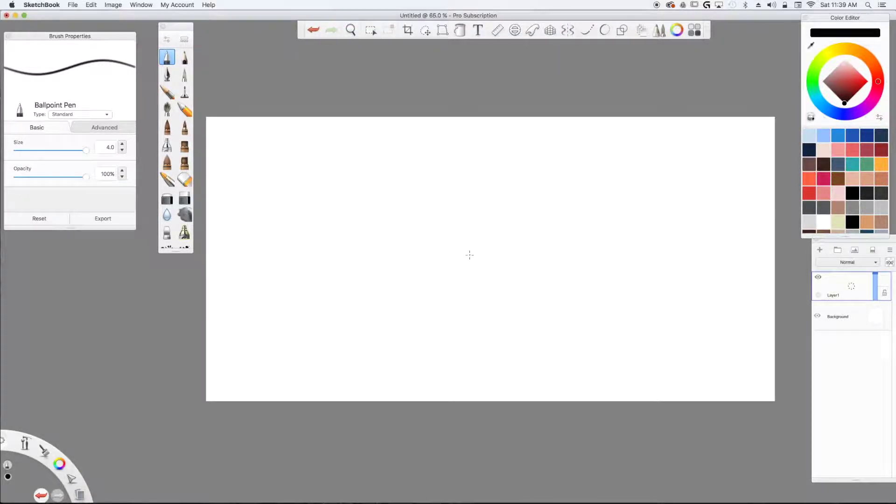
pyautogui.scroll(-3, 470, 255)
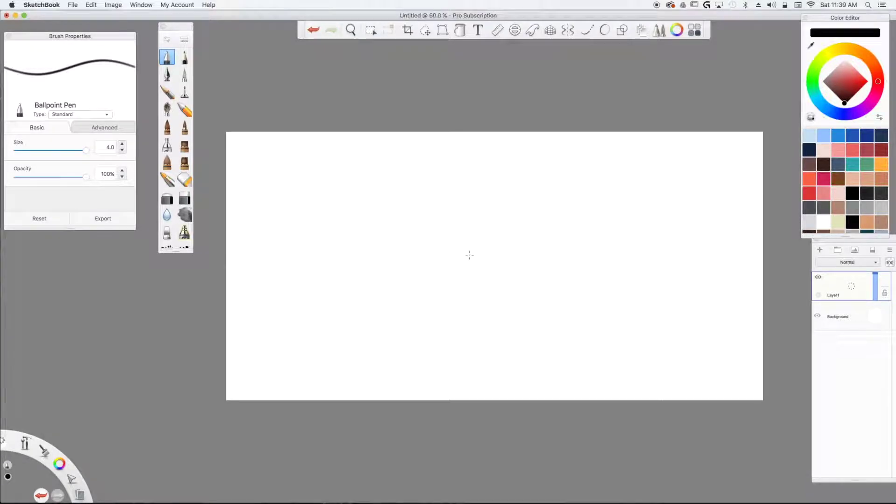
pyautogui.scroll(4, 470, 256)
pyautogui.scroll(-1, 470, 255)
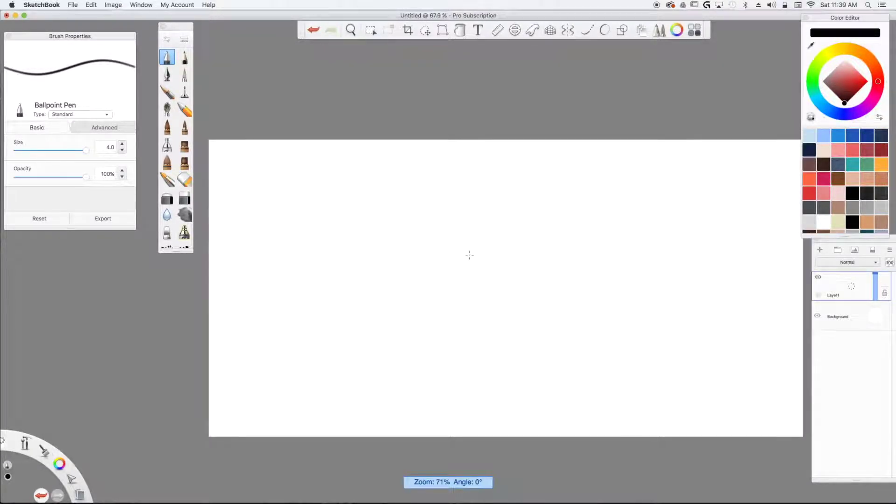
pyautogui.scroll(1, 470, 256)
pyautogui.scroll(1, 469, 255)
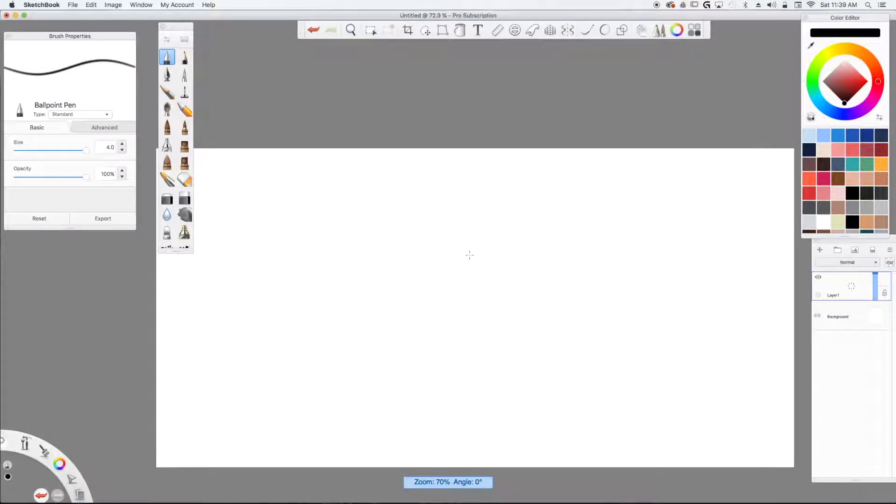
pyautogui.scroll(-1, 470, 255)
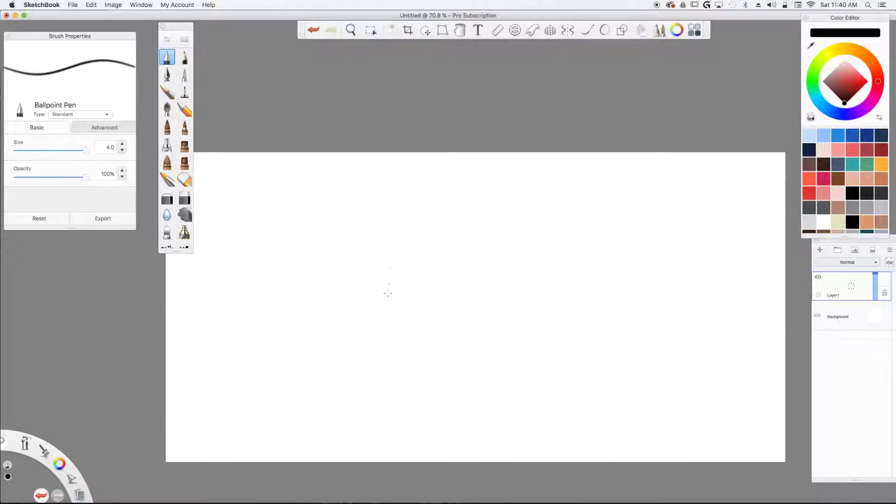
# Step: Sketch a rough rectangle with overlapping Ballpoint Pen strokes in the middle of the canvas
pyautogui.moveTo(377, 270); pyautogui.dragTo(380, 335)
pyautogui.moveTo(377, 266); pyautogui.dragTo(524, 250)
pyautogui.moveTo(409, 262)
pyautogui.mouseDown()
pyautogui.moveTo(597, 257)
pyautogui.moveTo(585, 343)
pyautogui.mouseUp()
pyautogui.moveTo(597, 297)
pyautogui.mouseDown()
pyautogui.moveTo(605, 322)
pyautogui.moveTo(437, 351)
pyautogui.mouseUp()
pyautogui.moveTo(541, 347); pyautogui.dragTo(402, 364)
pyautogui.moveTo(376, 257)
pyautogui.mouseDown()
pyautogui.moveTo(432, 364)
pyautogui.moveTo(603, 360)
pyautogui.mouseUp()
pyautogui.moveTo(589, 276); pyautogui.dragTo(595, 317)
pyautogui.moveTo(587, 250)
pyautogui.mouseDown()
pyautogui.moveTo(592, 365)
pyautogui.moveTo(381, 260)
pyautogui.moveTo(574, 255)
pyautogui.mouseUp()
pyautogui.moveTo(598, 249); pyautogui.dragTo(603, 365)
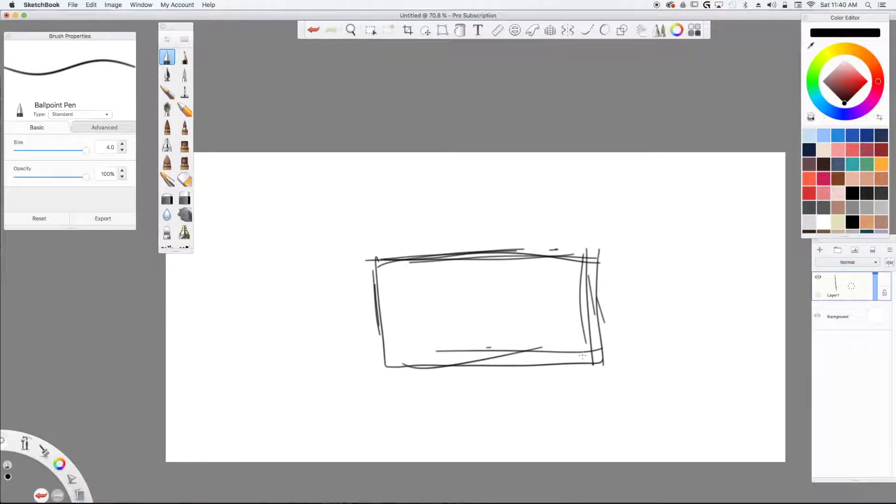
# Step: Erase the whole rough rectangle using the Hard Eraser at size 49.7
pyautogui.click(166, 74)
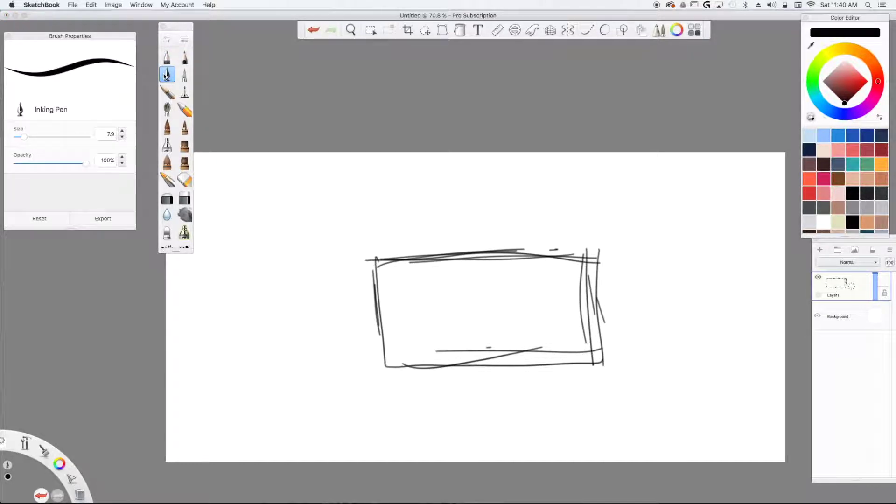
pyautogui.click(179, 200)
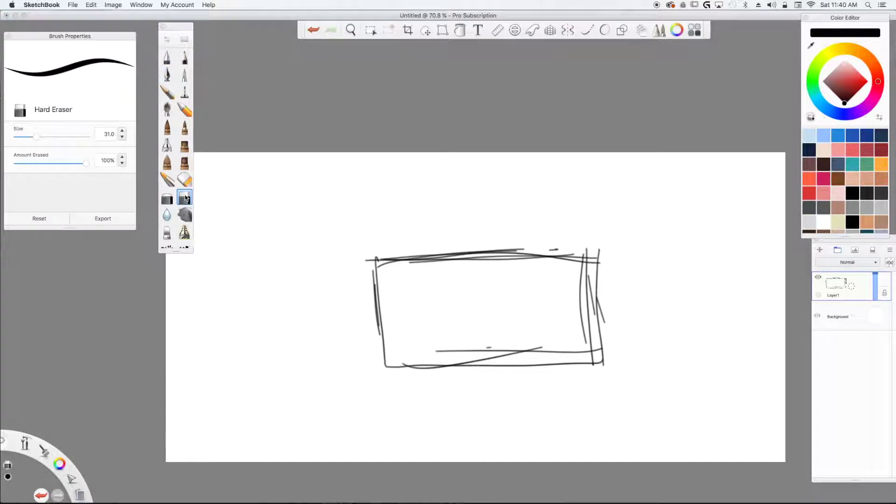
pyautogui.moveTo(37, 136); pyautogui.dragTo(49, 136)
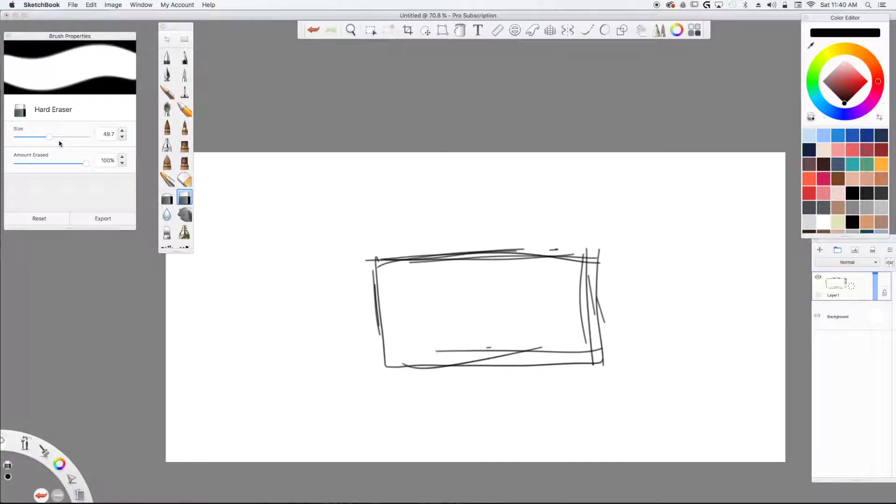
pyautogui.moveTo(310, 256)
pyautogui.mouseDown()
pyautogui.moveTo(586, 258)
pyautogui.moveTo(570, 306)
pyautogui.moveTo(396, 266)
pyautogui.moveTo(354, 321)
pyautogui.moveTo(581, 362)
pyautogui.moveTo(413, 356)
pyautogui.mouseUp()
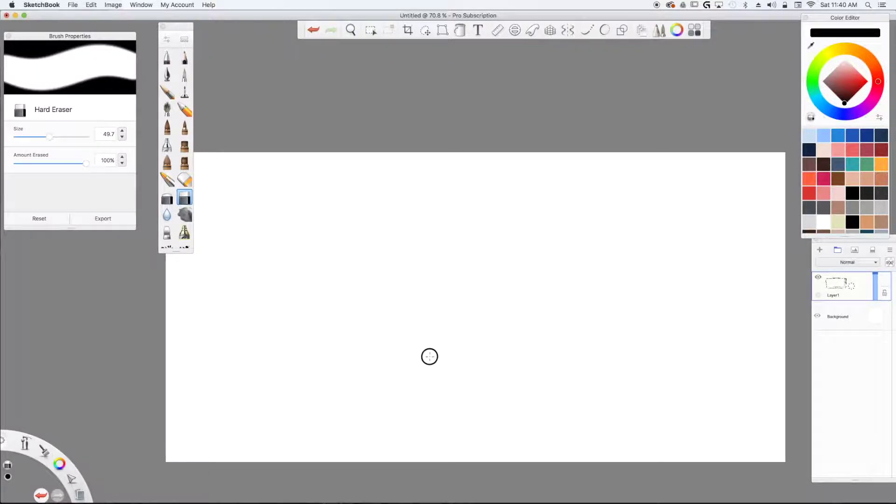
# Step: Sketch a slanted four-sided block for the head with the Inking Pen, narrowing toward its lower edge
pyautogui.click(167, 74)
pyautogui.moveTo(338, 309)
pyautogui.mouseDown()
pyautogui.moveTo(330, 261)
pyautogui.moveTo(464, 344)
pyautogui.moveTo(406, 350)
pyautogui.mouseUp()
pyautogui.moveTo(322, 233)
pyautogui.mouseDown()
pyautogui.moveTo(560, 196)
pyautogui.moveTo(304, 233)
pyautogui.mouseUp()
pyautogui.moveTo(320, 233)
pyautogui.mouseDown()
pyautogui.moveTo(548, 217)
pyautogui.moveTo(589, 334)
pyautogui.mouseUp()
pyautogui.moveTo(580, 205)
pyautogui.mouseDown()
pyautogui.moveTo(592, 347)
pyautogui.moveTo(322, 350)
pyautogui.moveTo(430, 213)
pyautogui.moveTo(299, 231)
pyautogui.moveTo(344, 342)
pyautogui.mouseUp()
pyautogui.moveTo(314, 232); pyautogui.dragTo(345, 352)
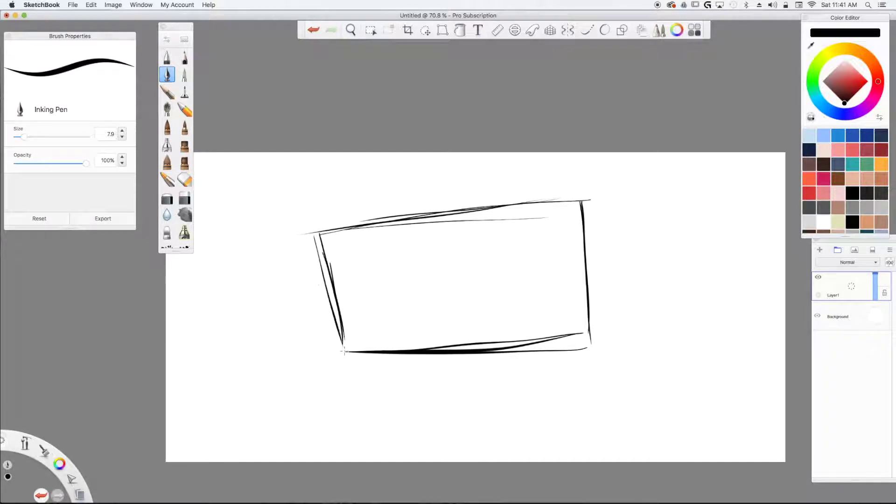
pyautogui.moveTo(492, 211); pyautogui.dragTo(557, 210)
pyautogui.moveTo(590, 346); pyautogui.dragTo(514, 349)
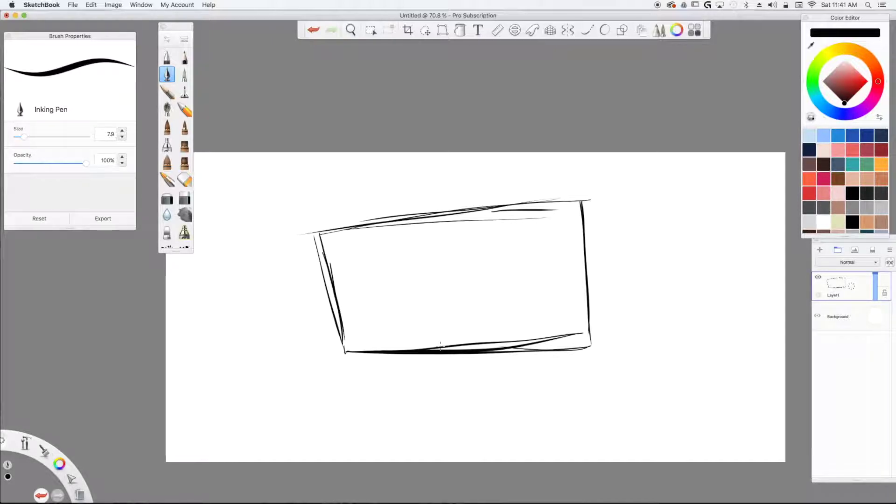
# Step: Draw the angry brow, half-round eye with pupil, and small nose at the front edge of the head block
pyautogui.moveTo(582, 202)
pyautogui.mouseDown()
pyautogui.moveTo(587, 241)
pyautogui.moveTo(573, 246)
pyautogui.moveTo(516, 211)
pyautogui.moveTo(530, 226)
pyautogui.moveTo(536, 259)
pyautogui.moveTo(573, 250)
pyautogui.mouseUp()
pyautogui.moveTo(522, 229)
pyautogui.mouseDown()
pyautogui.moveTo(528, 256)
pyautogui.moveTo(573, 250)
pyautogui.moveTo(562, 246)
pyautogui.moveTo(595, 258)
pyautogui.moveTo(586, 293)
pyautogui.moveTo(570, 277)
pyautogui.mouseUp()
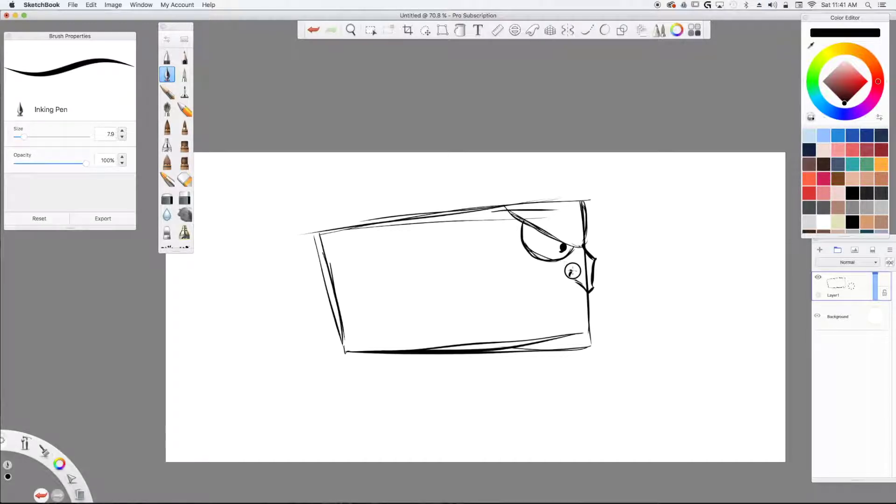
pyautogui.moveTo(573, 269); pyautogui.dragTo(577, 263)
# Step: Draw the ear with its inner detail, the jagged sideburn in front, and the neck lines running behind it
pyautogui.moveTo(433, 251)
pyautogui.mouseDown()
pyautogui.moveTo(392, 279)
pyautogui.moveTo(436, 298)
pyautogui.mouseUp()
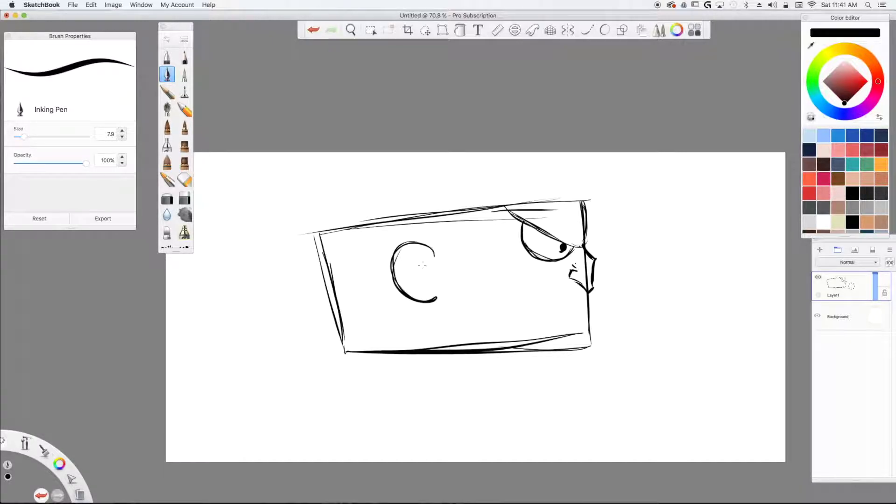
pyautogui.moveTo(426, 262)
pyautogui.mouseDown()
pyautogui.moveTo(399, 270)
pyautogui.moveTo(426, 274)
pyautogui.moveTo(427, 284)
pyautogui.mouseUp()
pyautogui.moveTo(474, 222)
pyautogui.mouseDown()
pyautogui.moveTo(468, 245)
pyautogui.moveTo(439, 270)
pyautogui.moveTo(448, 270)
pyautogui.mouseUp()
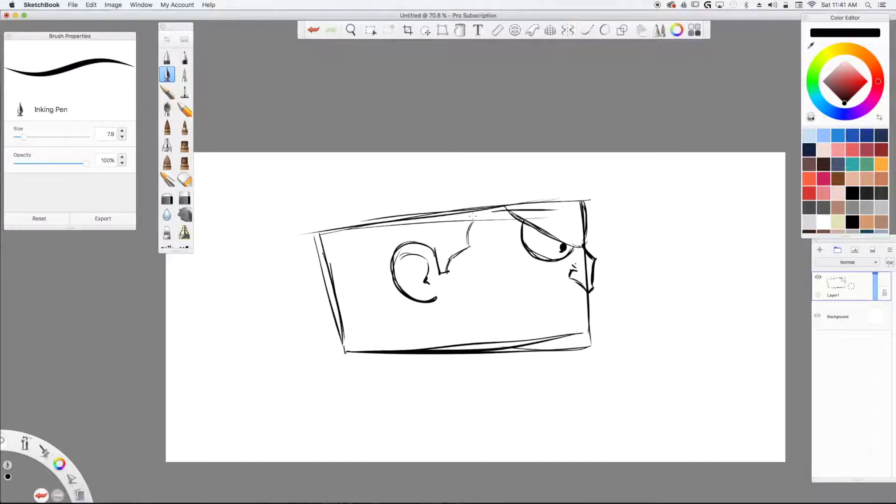
pyautogui.moveTo(392, 275); pyautogui.dragTo(344, 325)
pyautogui.moveTo(377, 295); pyautogui.dragTo(349, 327)
pyautogui.moveTo(436, 291); pyautogui.dragTo(438, 301)
# Step: Draw the frowning mouth with protruding lips, chin and a single tooth, and add a crease around the eye
pyautogui.moveTo(590, 345); pyautogui.dragTo(511, 343)
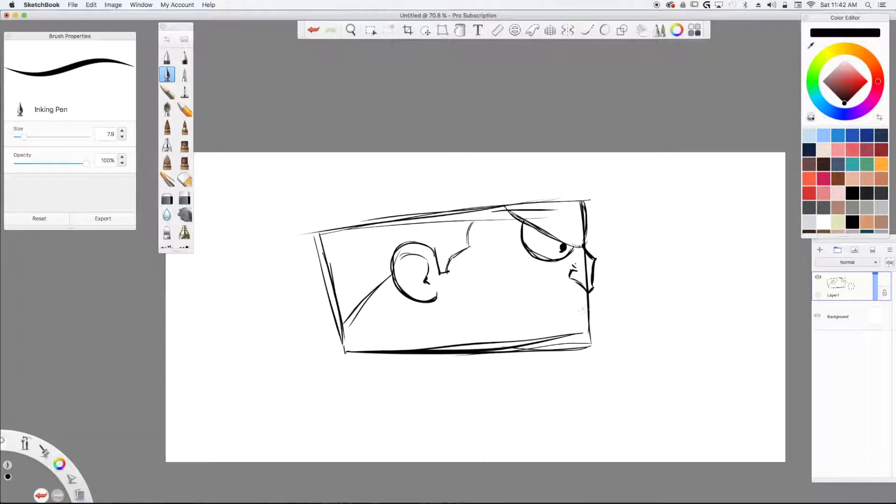
pyautogui.moveTo(488, 330); pyautogui.dragTo(602, 298)
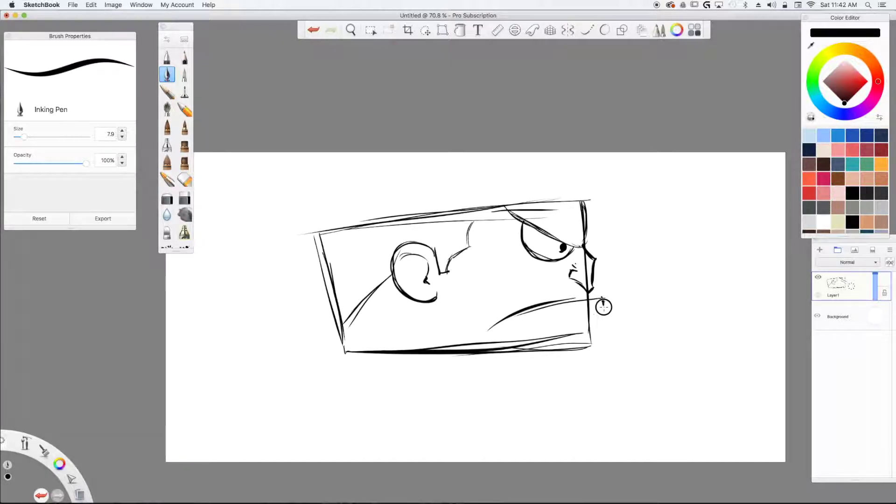
pyautogui.moveTo(602, 298)
pyautogui.mouseDown()
pyautogui.moveTo(590, 314)
pyautogui.moveTo(587, 349)
pyautogui.mouseUp()
pyautogui.moveTo(594, 314); pyautogui.dragTo(578, 313)
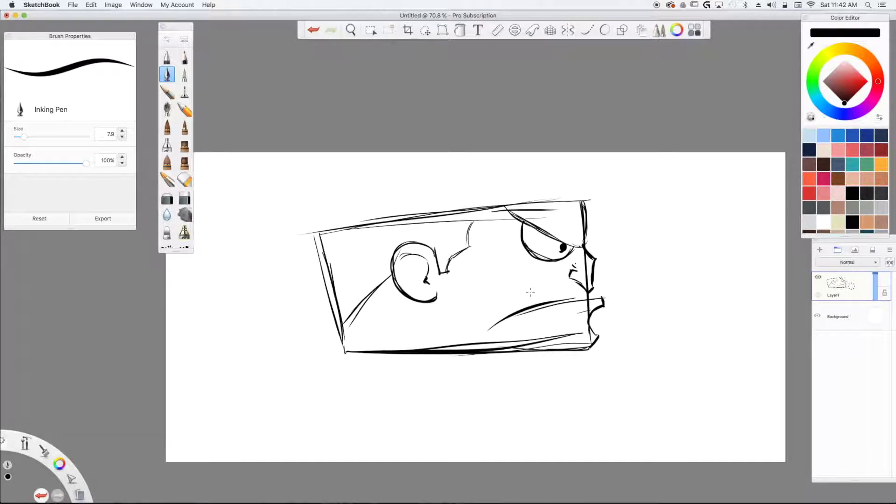
pyautogui.moveTo(535, 305)
pyautogui.mouseDown()
pyautogui.moveTo(535, 290)
pyautogui.moveTo(523, 293)
pyautogui.mouseUp()
pyautogui.moveTo(510, 225)
pyautogui.mouseDown()
pyautogui.moveTo(515, 252)
pyautogui.moveTo(541, 269)
pyautogui.mouseUp()
# Step: Move the face sketch lower on the canvas to make room above the head
pyautogui.scroll(-2, 503, 260)
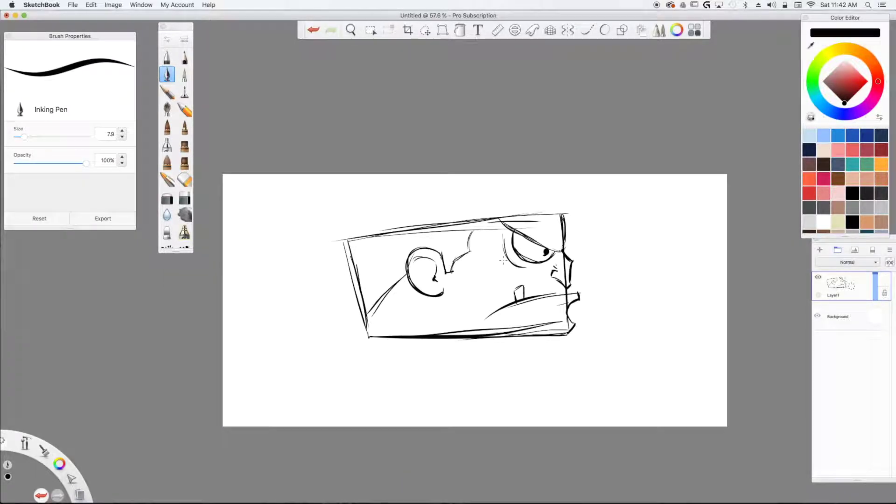
pyautogui.click(424, 31)
pyautogui.moveTo(429, 116); pyautogui.dragTo(434, 152)
pyautogui.click(451, 106)
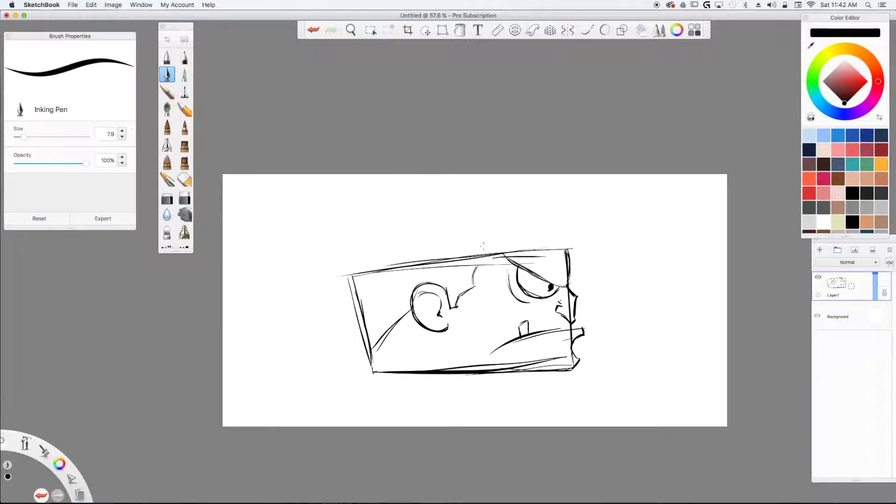
# Step: Draw a wide headband across the top of the head, with a rounded knot at the back
pyautogui.moveTo(569, 247)
pyautogui.mouseDown()
pyautogui.moveTo(401, 280)
pyautogui.moveTo(448, 264)
pyautogui.moveTo(360, 299)
pyautogui.mouseUp()
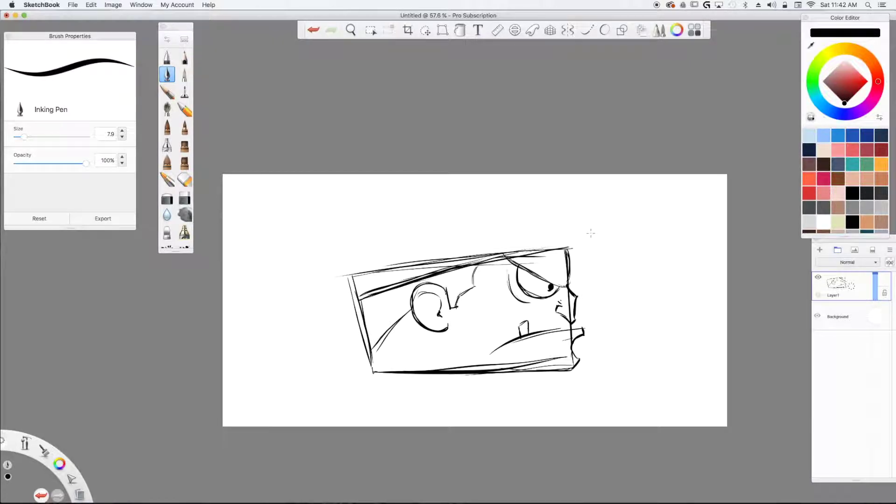
pyautogui.moveTo(566, 247)
pyautogui.mouseDown()
pyautogui.moveTo(561, 210)
pyautogui.moveTo(481, 222)
pyautogui.mouseUp()
pyautogui.moveTo(559, 209)
pyautogui.mouseDown()
pyautogui.moveTo(518, 214)
pyautogui.moveTo(362, 272)
pyautogui.mouseUp()
pyautogui.moveTo(432, 231)
pyautogui.mouseDown()
pyautogui.moveTo(358, 273)
pyautogui.moveTo(421, 245)
pyautogui.moveTo(561, 207)
pyautogui.mouseUp()
pyautogui.moveTo(348, 278); pyautogui.dragTo(345, 298)
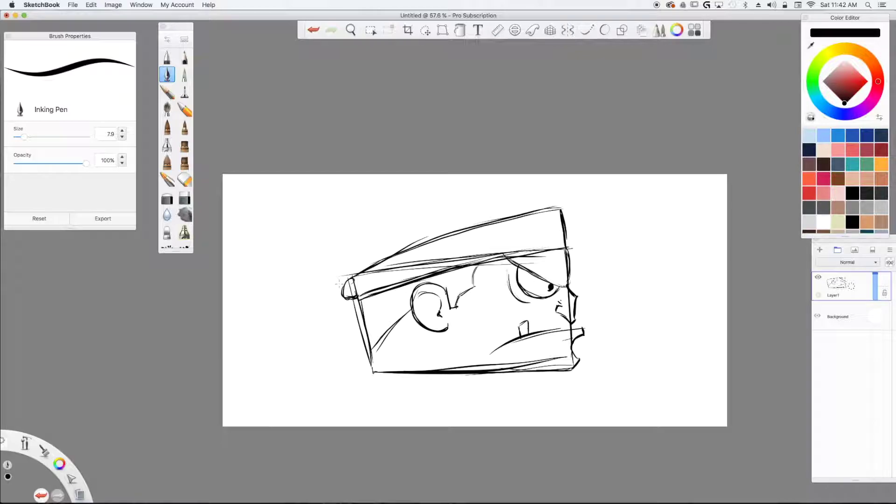
# Step: Draw two flowing headband tails with angled ends trailing behind the knot
pyautogui.moveTo(342, 283)
pyautogui.mouseDown()
pyautogui.moveTo(342, 293)
pyautogui.moveTo(239, 322)
pyautogui.moveTo(350, 299)
pyautogui.moveTo(319, 311)
pyautogui.moveTo(276, 309)
pyautogui.mouseUp()
pyautogui.moveTo(240, 314)
pyautogui.mouseDown()
pyautogui.moveTo(234, 327)
pyautogui.moveTo(251, 357)
pyautogui.mouseUp()
pyautogui.moveTo(345, 296)
pyautogui.mouseDown()
pyautogui.moveTo(321, 348)
pyautogui.moveTo(269, 384)
pyautogui.moveTo(273, 356)
pyautogui.moveTo(298, 339)
pyautogui.mouseUp()
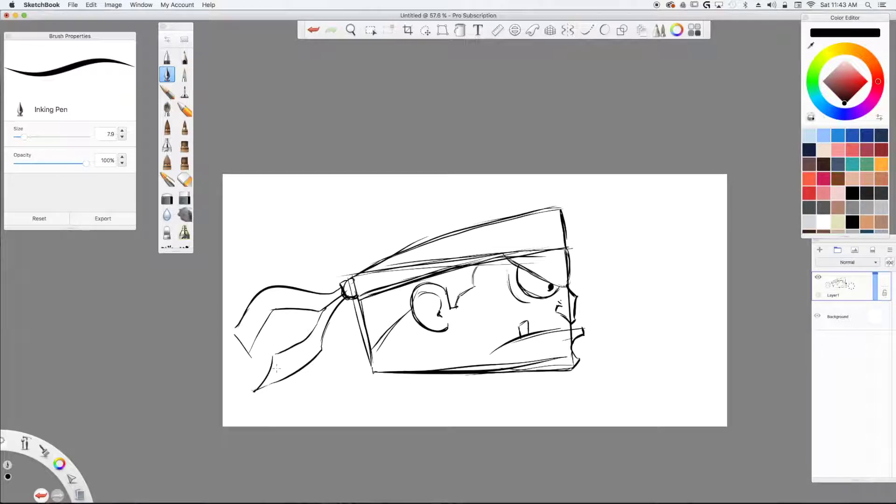
# Step: Shift the head and headband sketch further down to leave space for the hair
pyautogui.click(425, 30)
pyautogui.moveTo(402, 155); pyautogui.dragTo(402, 177)
pyautogui.press('Return')
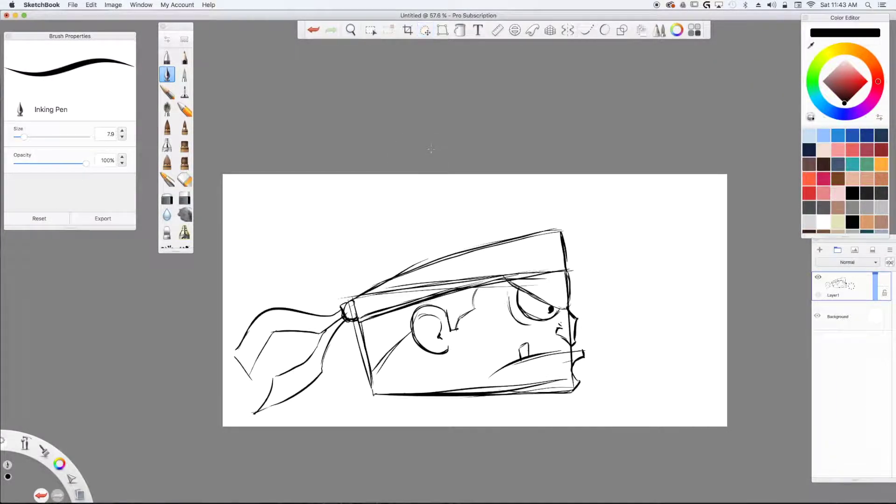
# Step: Draw spiky hair rising from the back of the headband and sweeping forward into pointed locks past the forehead
pyautogui.moveTo(347, 254); pyautogui.dragTo(353, 298)
pyautogui.moveTo(337, 253)
pyautogui.mouseDown()
pyautogui.moveTo(351, 256)
pyautogui.moveTo(361, 221)
pyautogui.moveTo(362, 239)
pyautogui.moveTo(399, 223)
pyautogui.mouseUp()
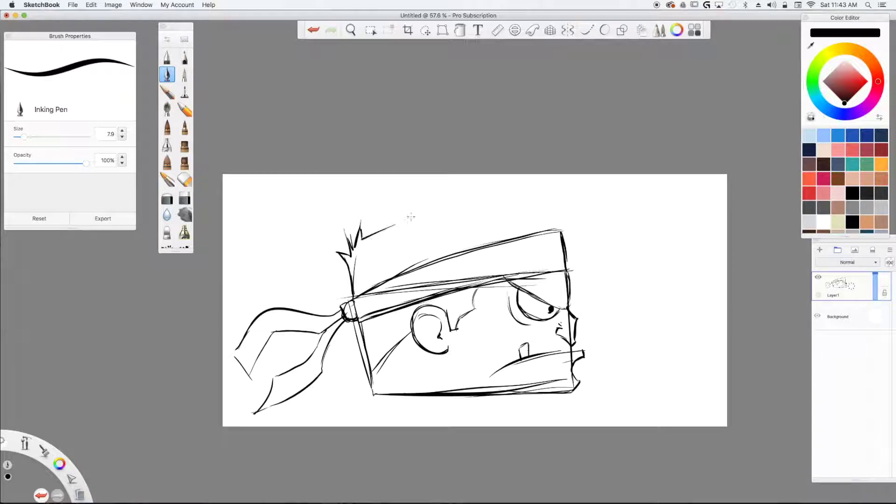
pyautogui.scroll(1, 394, 224)
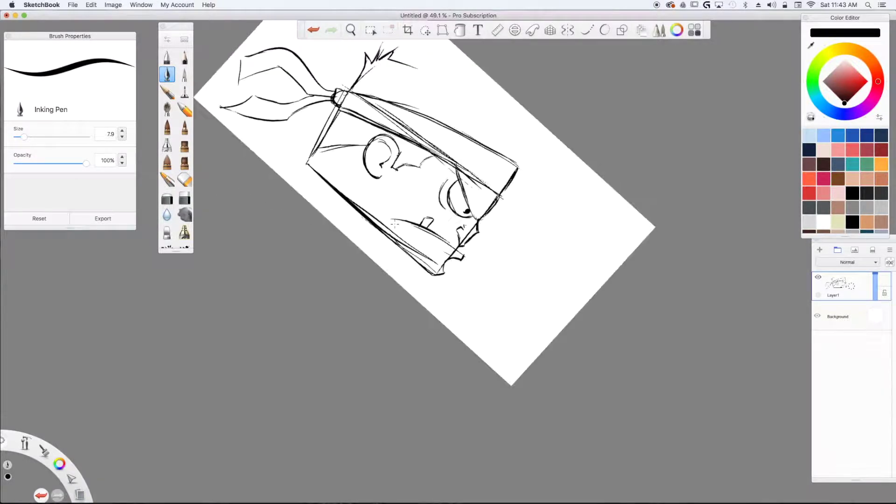
pyautogui.moveTo(356, 172)
pyautogui.mouseDown()
pyautogui.moveTo(465, 238)
pyautogui.moveTo(422, 220)
pyautogui.moveTo(497, 275)
pyautogui.mouseUp()
pyautogui.moveTo(446, 250)
pyautogui.mouseDown()
pyautogui.moveTo(495, 276)
pyautogui.moveTo(524, 342)
pyautogui.mouseUp()
pyautogui.moveTo(478, 300); pyautogui.dragTo(531, 403)
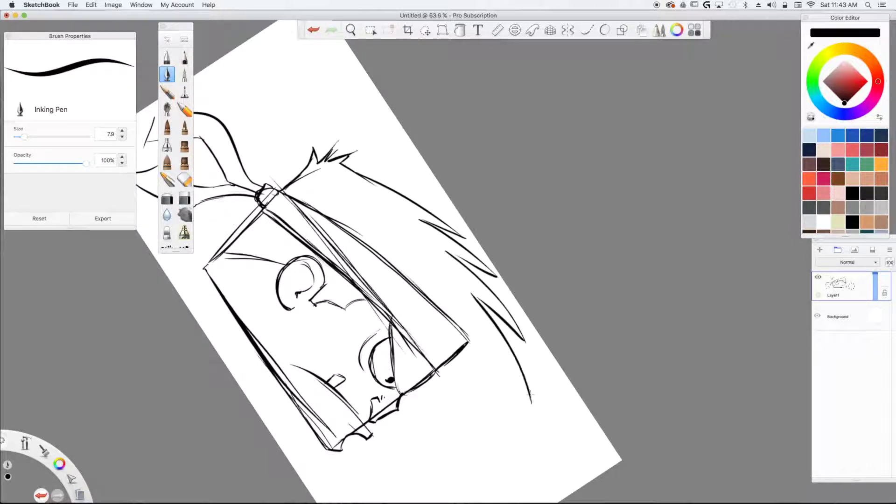
pyautogui.moveTo(481, 329); pyautogui.dragTo(488, 405)
pyautogui.moveTo(435, 304); pyautogui.dragTo(487, 398)
pyautogui.moveTo(467, 349); pyautogui.dragTo(489, 411)
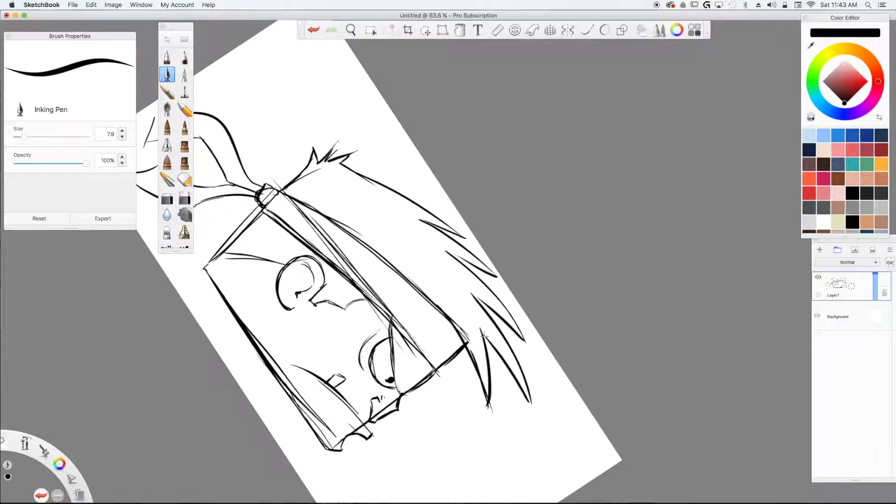
# Step: Add a pointed lock of hair overlapping the front of the headband
pyautogui.scroll(-3, 484, 334)
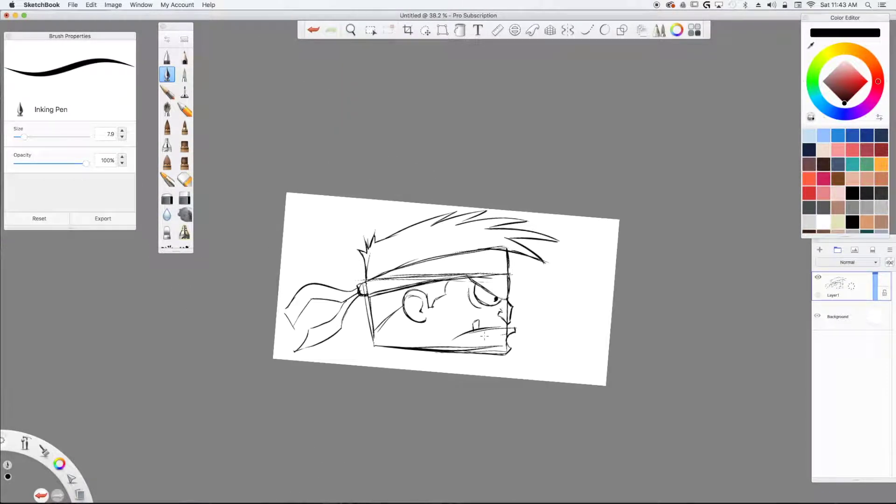
pyautogui.scroll(1, 484, 335)
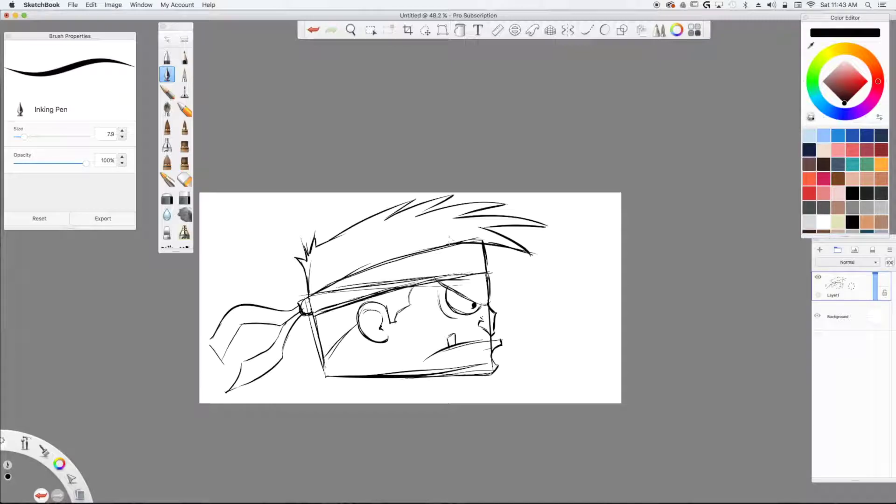
pyautogui.moveTo(475, 256)
pyautogui.mouseDown()
pyautogui.moveTo(437, 250)
pyautogui.moveTo(475, 257)
pyautogui.mouseUp()
pyautogui.scroll(-3, 466, 251)
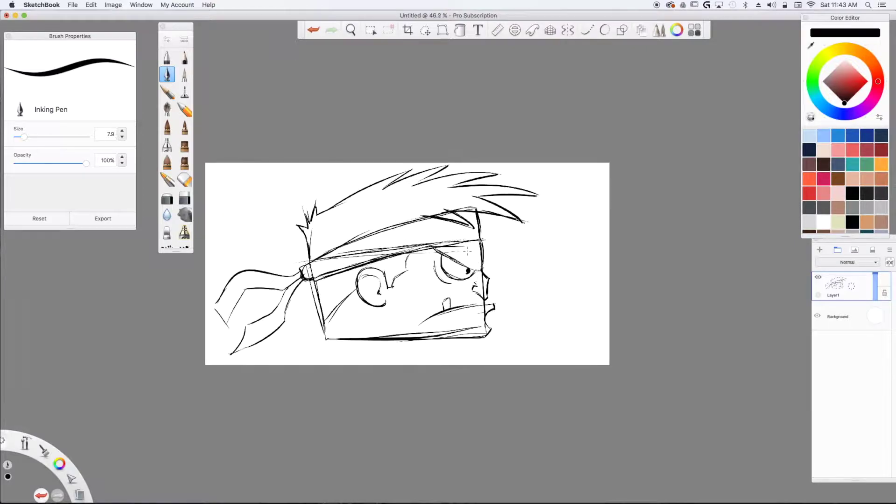
pyautogui.scroll(1, 467, 251)
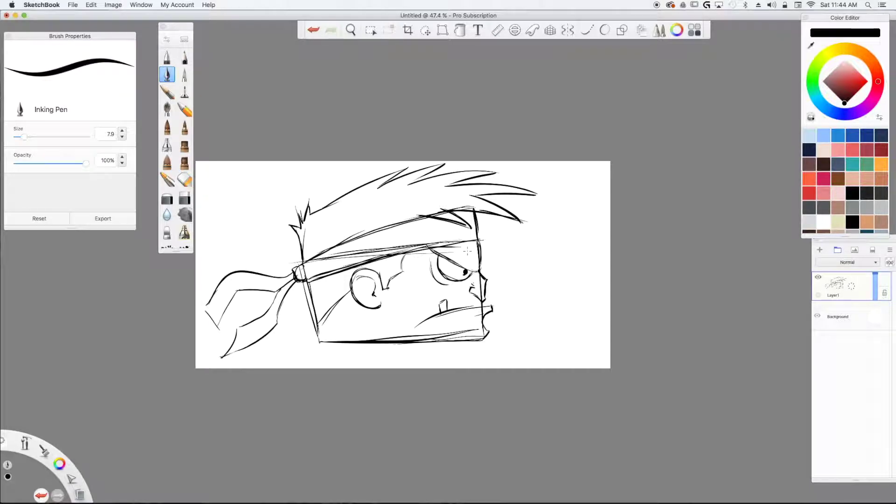
# Step: Scale down the head sketch and move it up the canvas to leave space for the body
pyautogui.scroll(5, 467, 250)
pyautogui.scroll(-1, 467, 251)
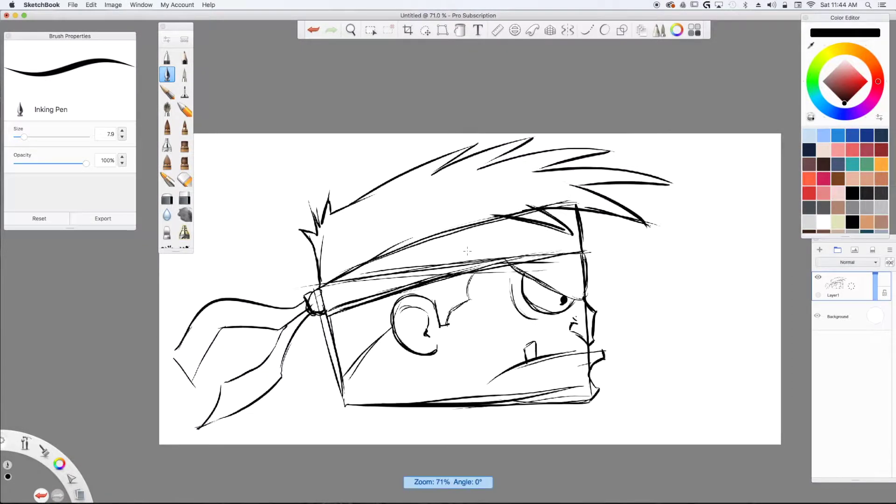
pyautogui.scroll(1, 467, 251)
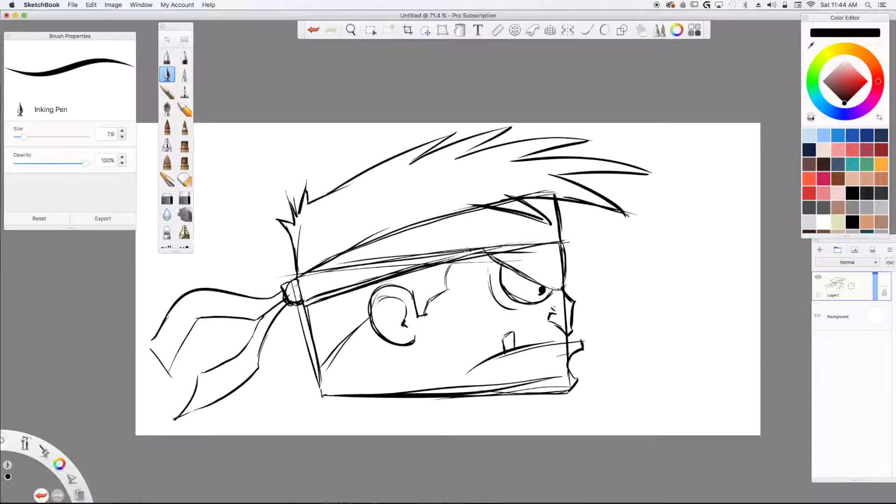
pyautogui.click(425, 33)
pyautogui.moveTo(412, 72)
pyautogui.mouseDown()
pyautogui.moveTo(414, 90)
pyautogui.moveTo(409, 63)
pyautogui.moveTo(413, 99)
pyautogui.moveTo(415, 84)
pyautogui.moveTo(438, 80)
pyautogui.mouseUp()
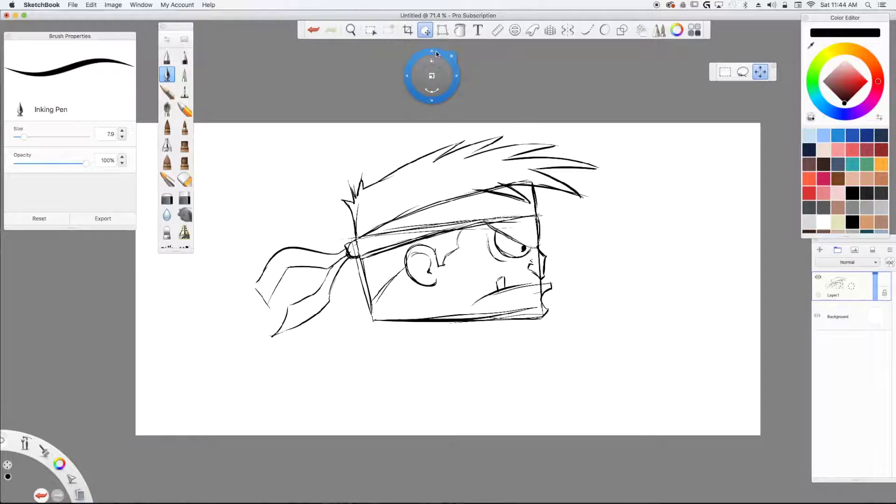
pyautogui.click(451, 56)
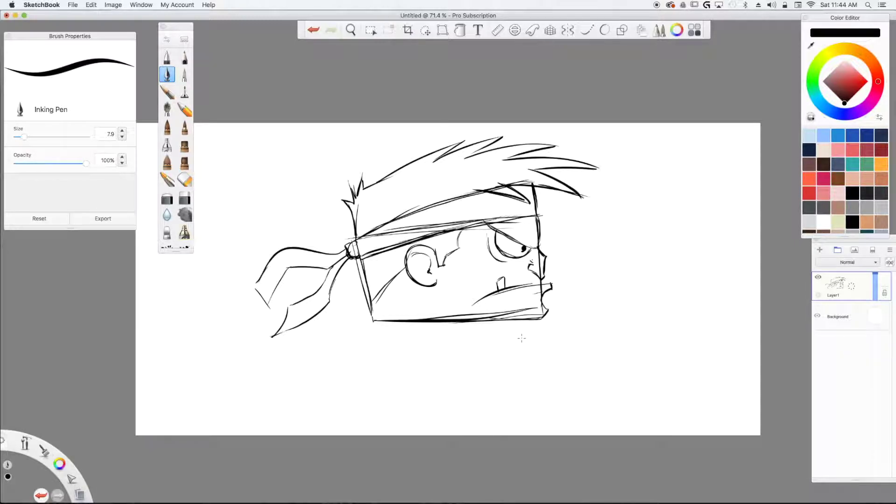
# Step: Sketch two bent legs in a wide stance below the head, joined by a curved crotch line
pyautogui.moveTo(525, 364)
pyautogui.mouseDown()
pyautogui.moveTo(431, 387)
pyautogui.moveTo(444, 386)
pyautogui.mouseUp()
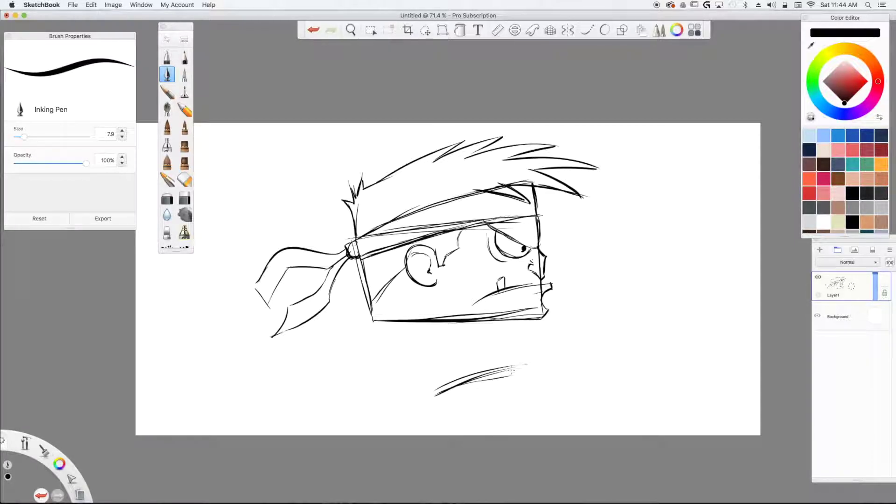
pyautogui.moveTo(513, 370); pyautogui.dragTo(550, 407)
pyautogui.moveTo(545, 359)
pyautogui.mouseDown()
pyautogui.moveTo(569, 381)
pyautogui.moveTo(566, 414)
pyautogui.mouseUp()
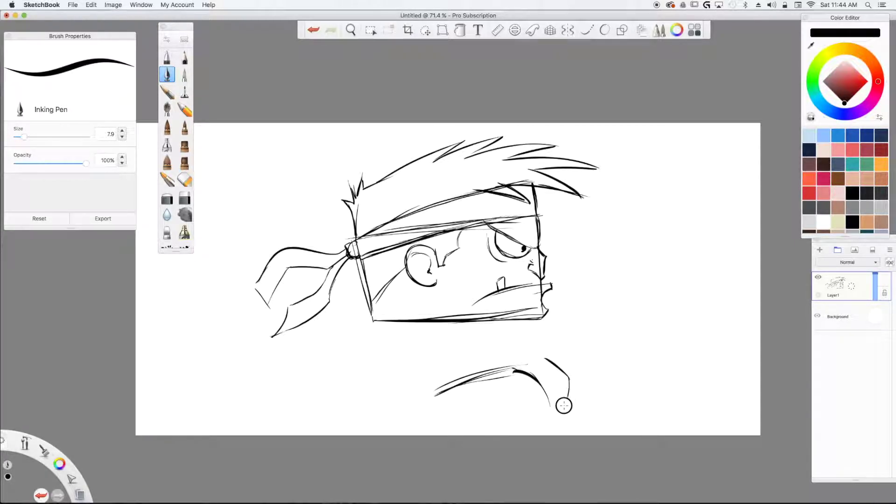
pyautogui.moveTo(448, 384)
pyautogui.mouseDown()
pyautogui.moveTo(426, 394)
pyautogui.moveTo(419, 419)
pyautogui.mouseUp()
pyautogui.moveTo(421, 378); pyautogui.dragTo(395, 422)
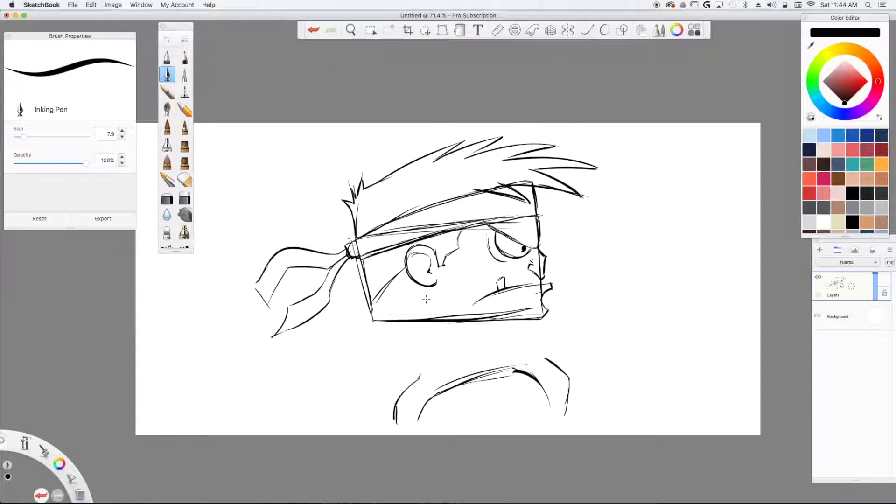
# Step: Sketch the waistline, the upper arms extending outward beneath the jaw, and the torso sides running down to the hips
pyautogui.moveTo(515, 347); pyautogui.dragTo(437, 362)
pyautogui.moveTo(403, 341); pyautogui.dragTo(372, 363)
pyautogui.moveTo(387, 328); pyautogui.dragTo(352, 360)
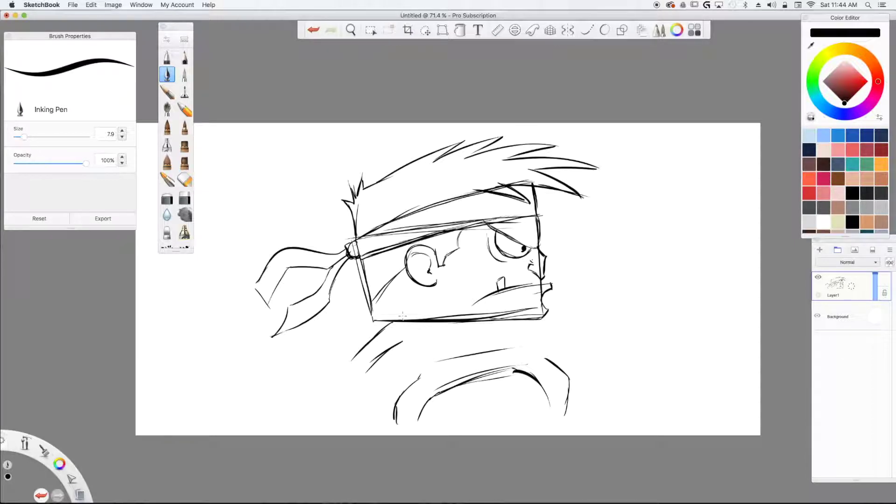
pyautogui.moveTo(531, 329)
pyautogui.mouseDown()
pyautogui.moveTo(563, 340)
pyautogui.moveTo(551, 315)
pyautogui.moveTo(535, 349)
pyautogui.mouseUp()
pyautogui.moveTo(404, 340); pyautogui.dragTo(418, 378)
pyautogui.moveTo(533, 349); pyautogui.dragTo(545, 362)
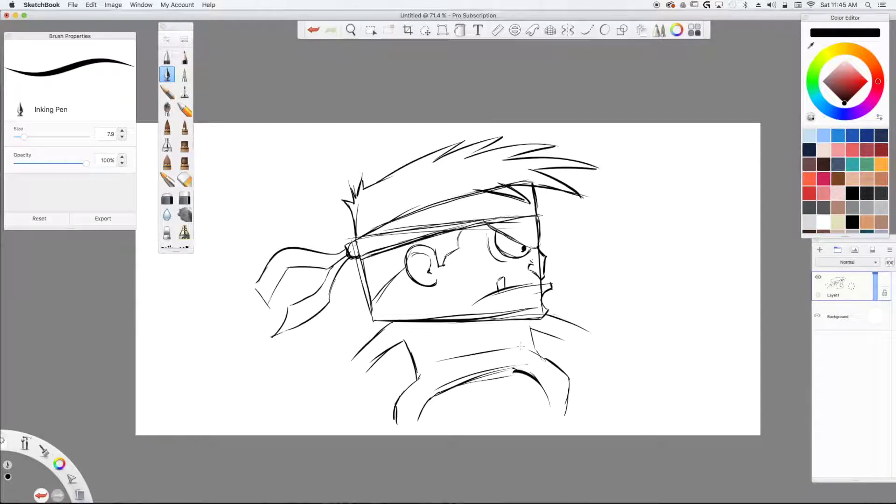
# Step: Draw the front and rear feet, scaling the whole sketch down slightly to fit them on the canvas
pyautogui.moveTo(567, 399)
pyautogui.mouseDown()
pyautogui.moveTo(565, 415)
pyautogui.moveTo(594, 420)
pyautogui.moveTo(555, 422)
pyautogui.mouseUp()
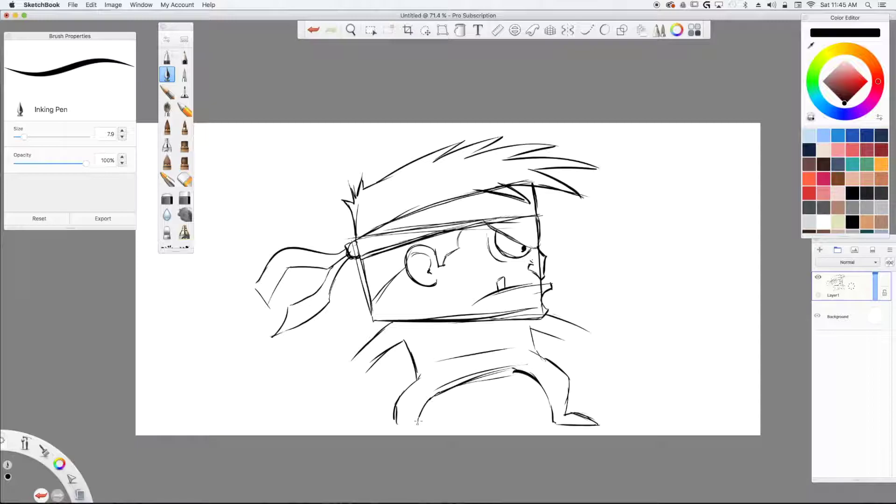
pyautogui.click(424, 30)
pyautogui.moveTo(403, 53); pyautogui.dragTo(400, 59)
pyautogui.moveTo(378, 92); pyautogui.dragTo(385, 106)
pyautogui.click(405, 105)
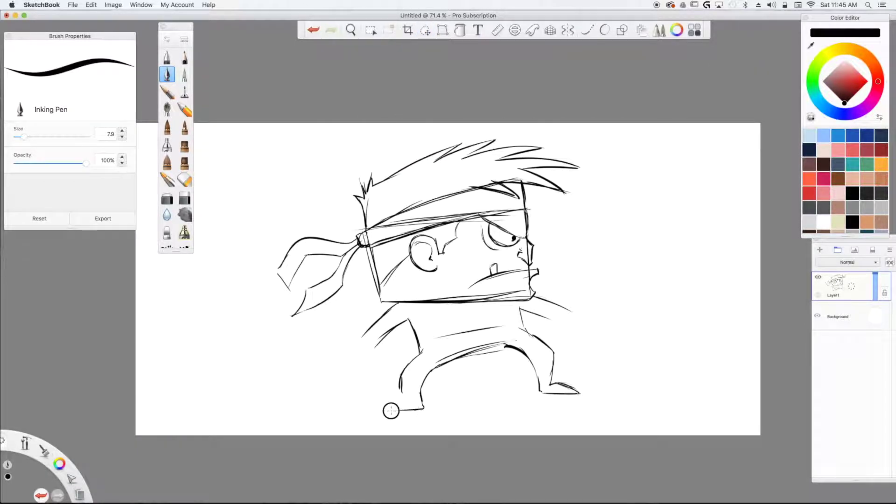
pyautogui.moveTo(424, 406)
pyautogui.mouseDown()
pyautogui.moveTo(380, 407)
pyautogui.moveTo(401, 394)
pyautogui.mouseUp()
# Step: Lasso the waist and legs and rotate them slightly clockwise to bring the feet closer to level
pyautogui.click(424, 31)
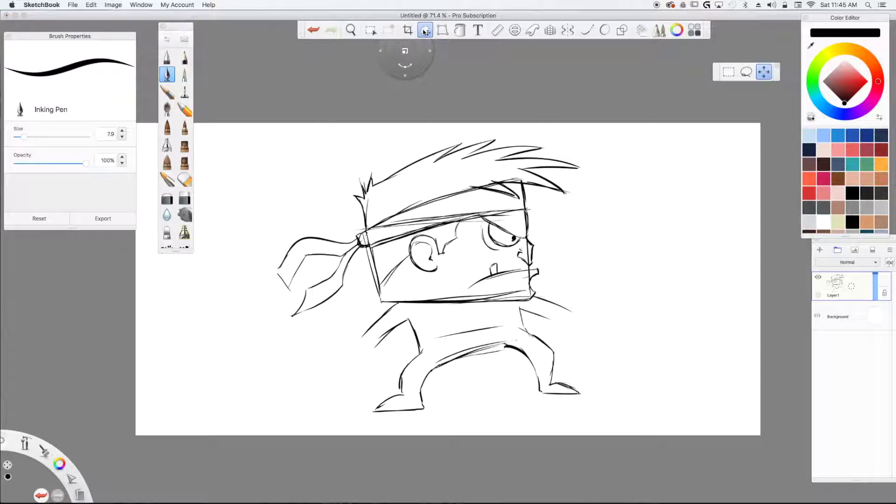
pyautogui.click(746, 71)
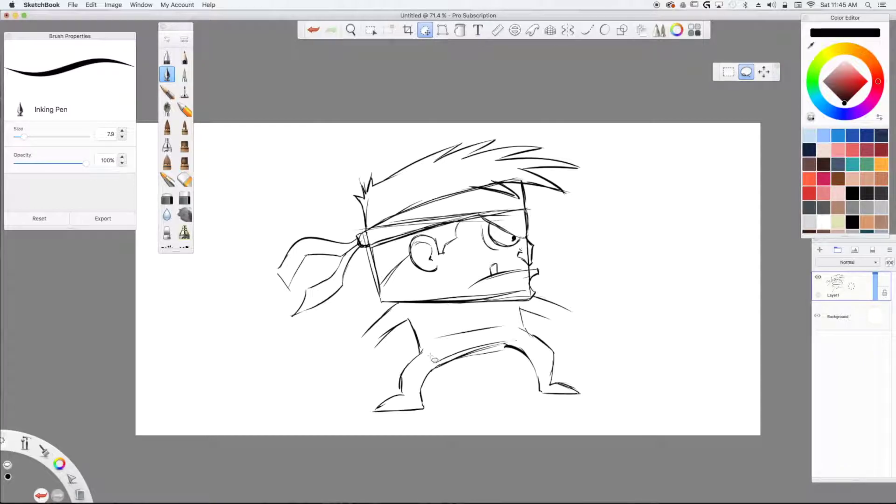
pyautogui.moveTo(420, 350)
pyautogui.mouseDown()
pyautogui.moveTo(518, 325)
pyautogui.moveTo(553, 336)
pyautogui.moveTo(599, 410)
pyautogui.moveTo(443, 444)
pyautogui.moveTo(336, 369)
pyautogui.mouseUp()
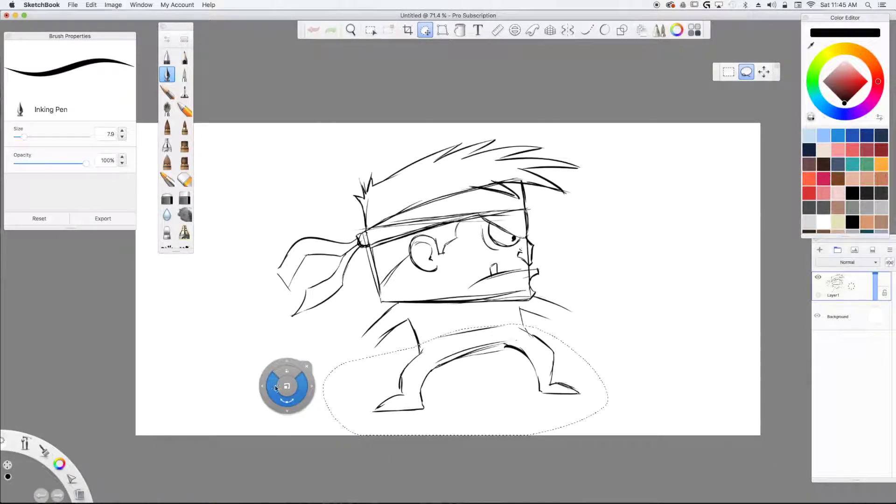
pyautogui.moveTo(272, 384)
pyautogui.mouseDown()
pyautogui.moveTo(274, 377)
pyautogui.moveTo(270, 392)
pyautogui.mouseUp()
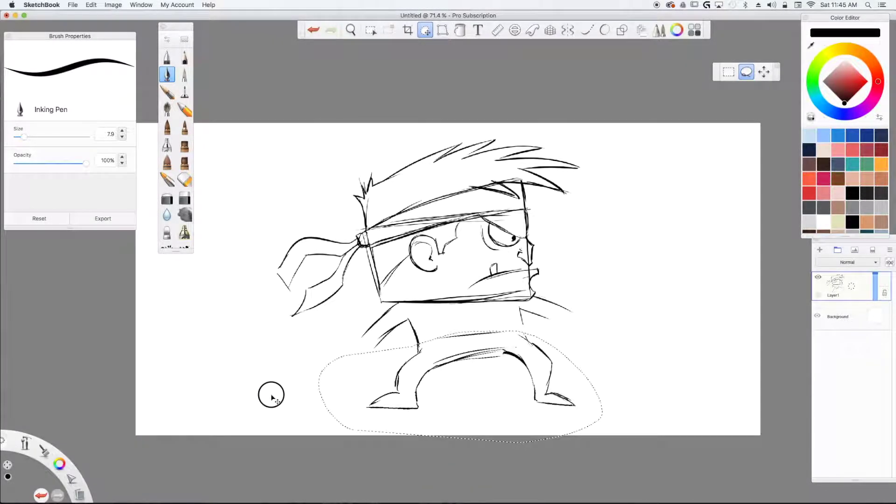
pyautogui.click(300, 355)
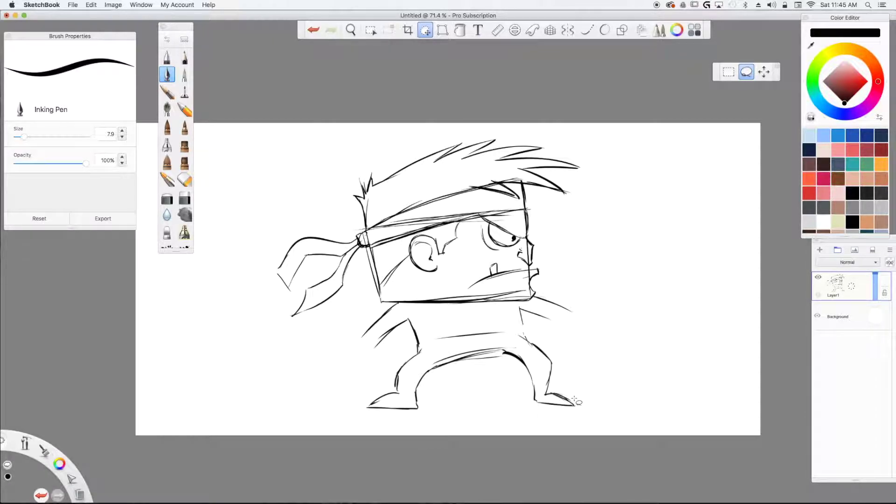
# Step: Lasso the front leg and reposition it slightly outward, with its foot flat and level with the rear one
pyautogui.moveTo(525, 335)
pyautogui.mouseDown()
pyautogui.moveTo(500, 356)
pyautogui.moveTo(520, 397)
pyautogui.moveTo(575, 411)
pyautogui.mouseUp()
pyautogui.moveTo(467, 408)
pyautogui.mouseDown()
pyautogui.moveTo(455, 432)
pyautogui.moveTo(467, 417)
pyautogui.moveTo(458, 428)
pyautogui.moveTo(462, 451)
pyautogui.mouseUp()
pyautogui.click(496, 409)
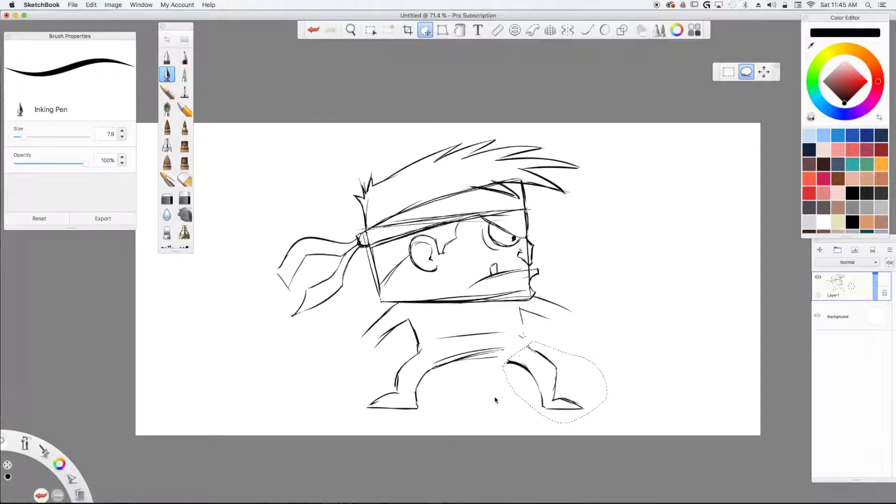
pyautogui.click(434, 37)
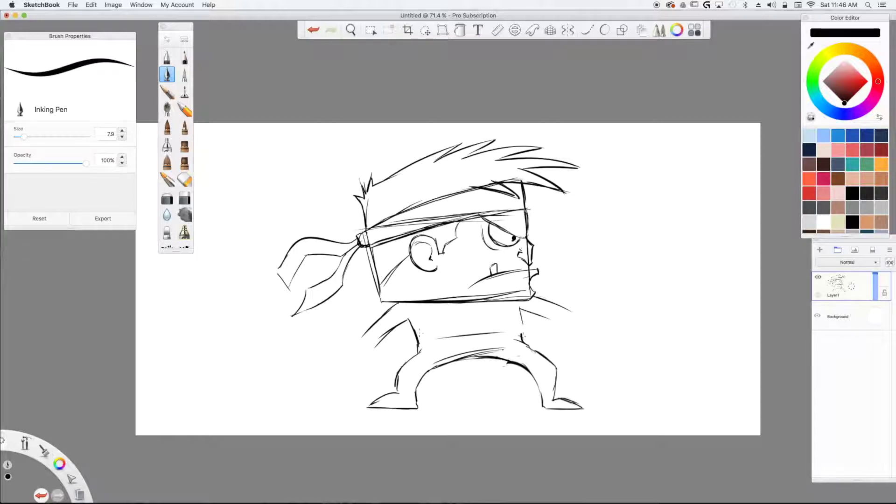
# Step: Draw pouches at both ends of the belt, a buckle in the middle, and cuff lines across the shins
pyautogui.moveTo(409, 357); pyautogui.dragTo(397, 391)
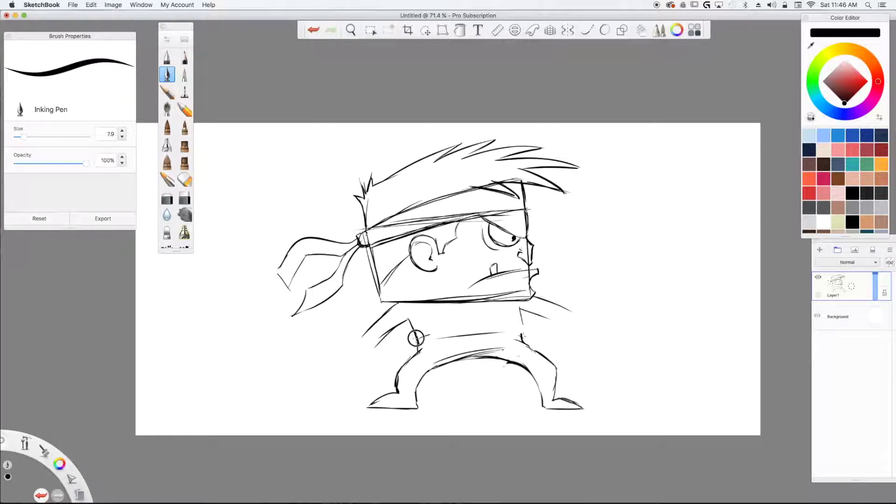
pyautogui.moveTo(423, 335)
pyautogui.mouseDown()
pyautogui.moveTo(429, 348)
pyautogui.moveTo(418, 355)
pyautogui.moveTo(431, 353)
pyautogui.moveTo(443, 331)
pyautogui.moveTo(444, 343)
pyautogui.moveTo(432, 351)
pyautogui.moveTo(446, 349)
pyautogui.mouseUp()
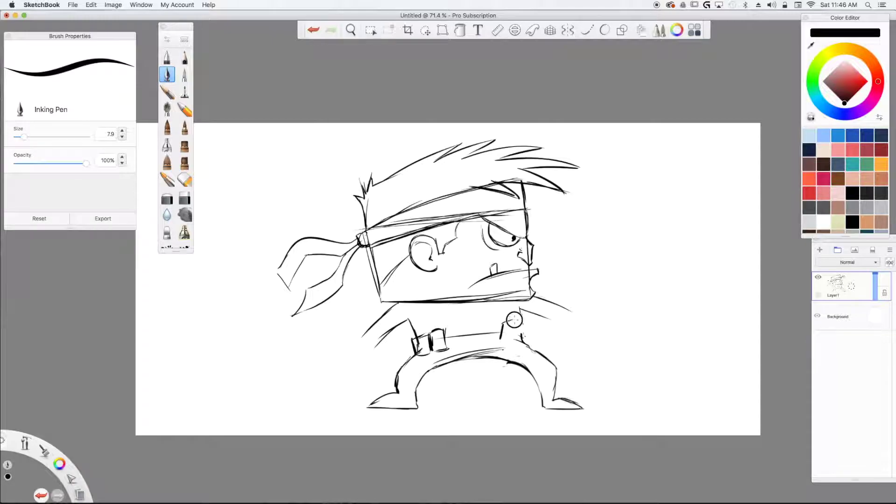
pyautogui.moveTo(504, 321)
pyautogui.mouseDown()
pyautogui.moveTo(503, 341)
pyautogui.moveTo(528, 339)
pyautogui.mouseUp()
pyautogui.moveTo(519, 308); pyautogui.dragTo(521, 321)
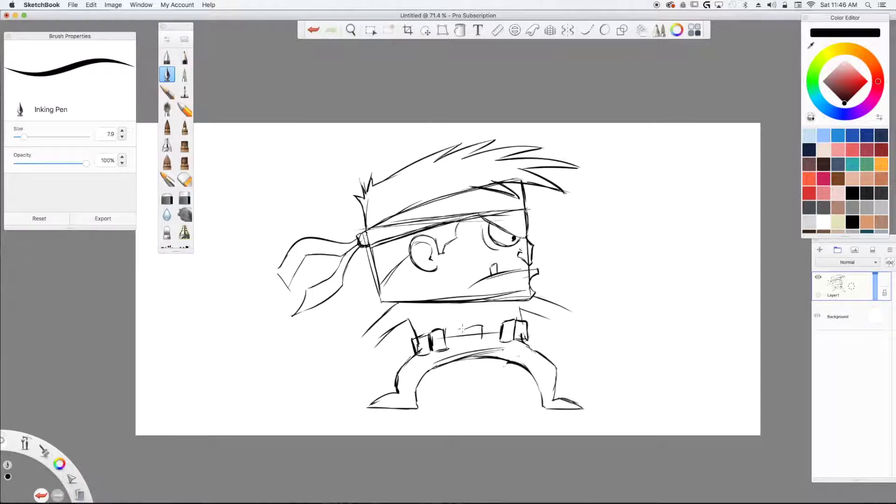
pyautogui.moveTo(462, 326)
pyautogui.mouseDown()
pyautogui.moveTo(463, 340)
pyautogui.moveTo(482, 333)
pyautogui.moveTo(482, 340)
pyautogui.mouseUp()
pyautogui.moveTo(397, 377); pyautogui.dragTo(420, 382)
# Step: Draw a wrapped scarf around the bottom of the jaw, with a pointed drape hanging over the chest
pyautogui.moveTo(379, 299); pyautogui.dragTo(516, 307)
pyautogui.moveTo(372, 289); pyautogui.dragTo(523, 301)
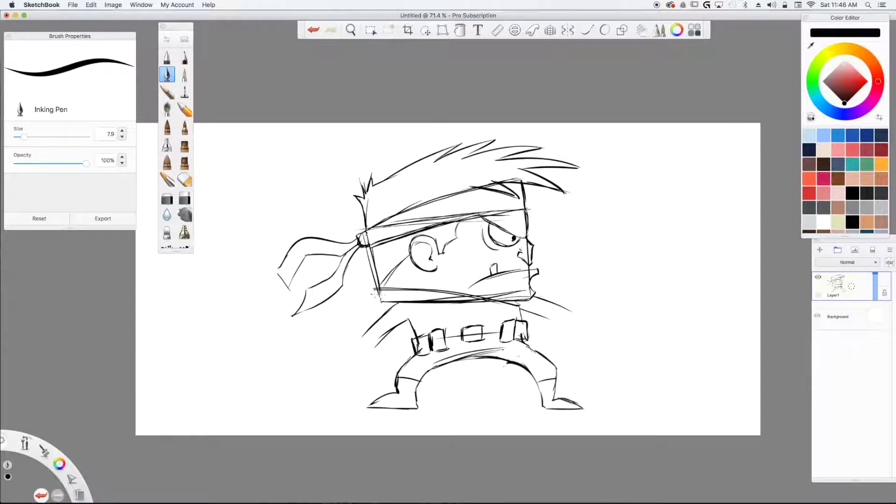
pyautogui.moveTo(381, 306); pyautogui.dragTo(520, 302)
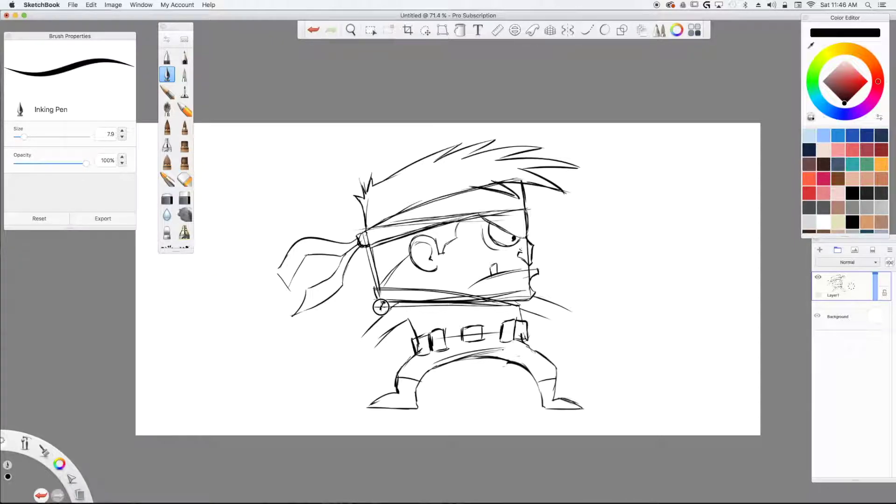
pyautogui.moveTo(382, 303)
pyautogui.mouseDown()
pyautogui.moveTo(423, 312)
pyautogui.moveTo(508, 306)
pyautogui.mouseUp()
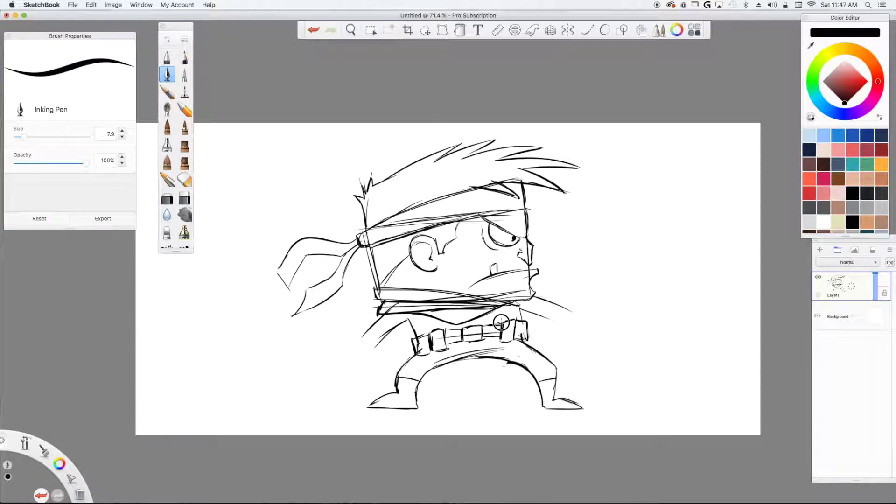
# Step: Thicken the outlines of the front and rear belt pouches
pyautogui.moveTo(503, 318); pyautogui.dragTo(500, 345)
pyautogui.moveTo(526, 320); pyautogui.dragTo(529, 340)
pyautogui.moveTo(432, 334); pyautogui.dragTo(430, 352)
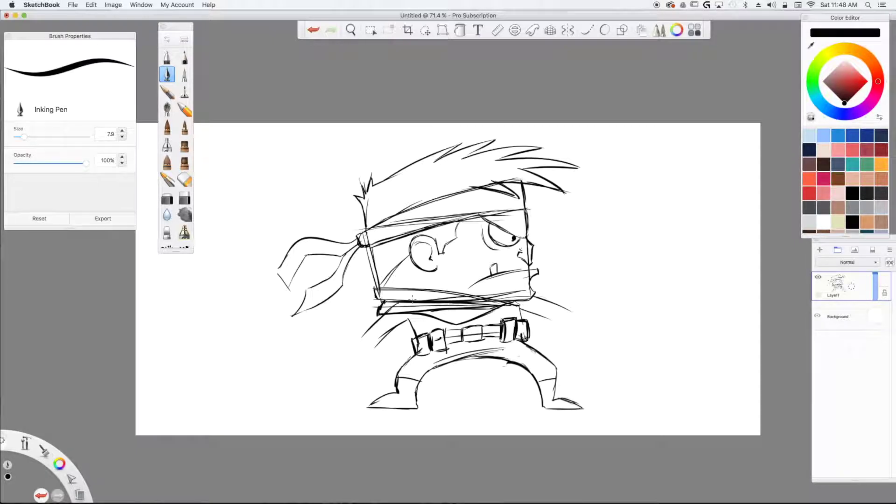
# Step: Draw a long straight line with the Ruler across the blank area in front of the character's face
pyautogui.scroll(-3, 412, 299)
pyautogui.scroll(5, 412, 299)
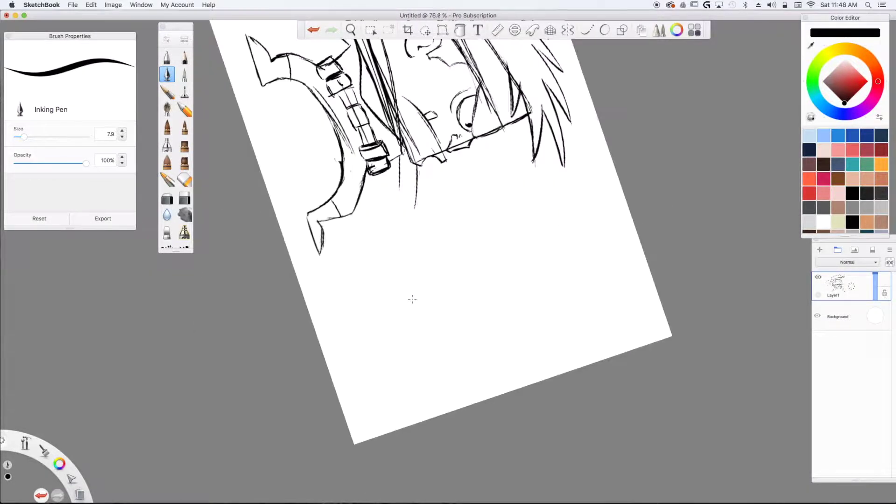
pyautogui.scroll(-1, 412, 299)
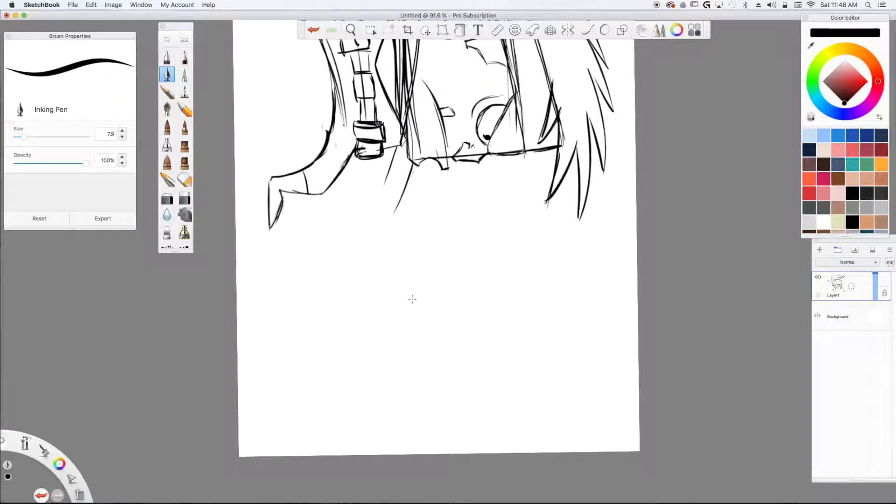
pyautogui.click(498, 31)
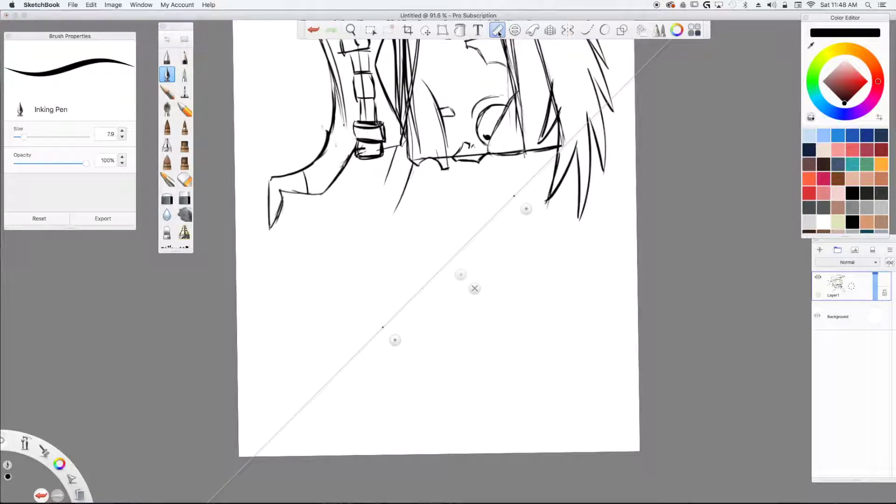
pyautogui.moveTo(527, 204); pyautogui.dragTo(555, 336)
pyautogui.moveTo(380, 342); pyautogui.dragTo(380, 346)
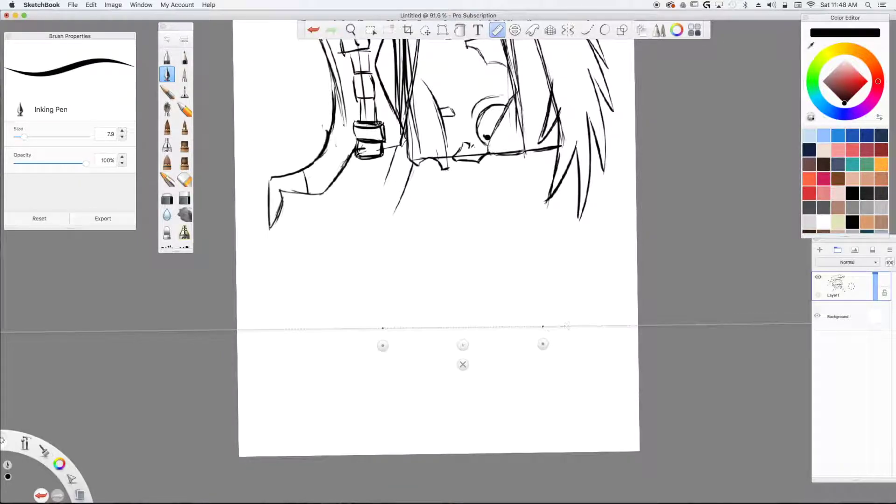
pyautogui.moveTo(583, 325); pyautogui.dragTo(309, 329)
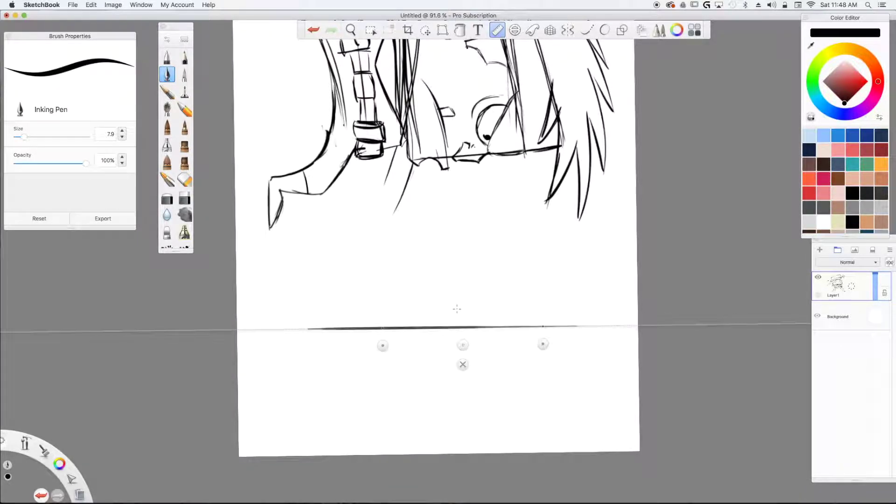
pyautogui.press('r')
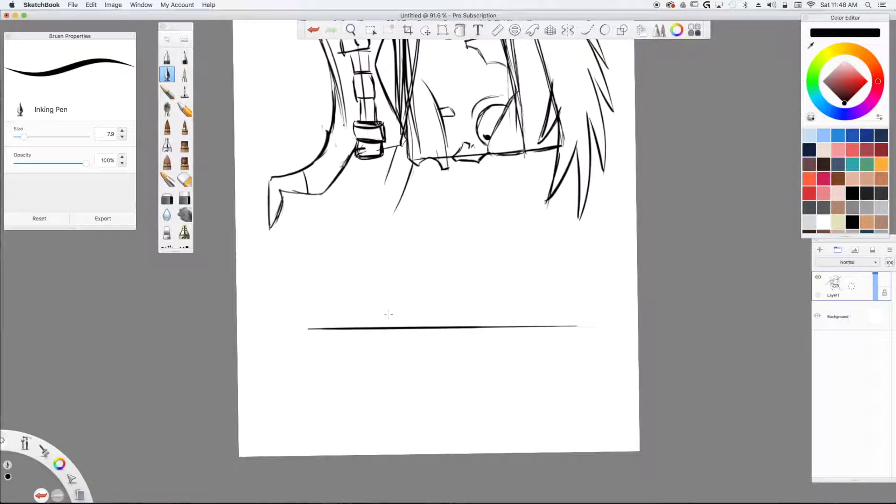
# Step: Draw a narrow rectangular grip centred on the straight line, with a slim rounded collar at one end
pyautogui.moveTo(382, 319)
pyautogui.mouseDown()
pyautogui.moveTo(383, 343)
pyautogui.moveTo(454, 342)
pyautogui.moveTo(393, 342)
pyautogui.mouseUp()
pyautogui.moveTo(453, 314)
pyautogui.mouseDown()
pyautogui.moveTo(388, 315)
pyautogui.moveTo(458, 314)
pyautogui.moveTo(457, 344)
pyautogui.mouseUp()
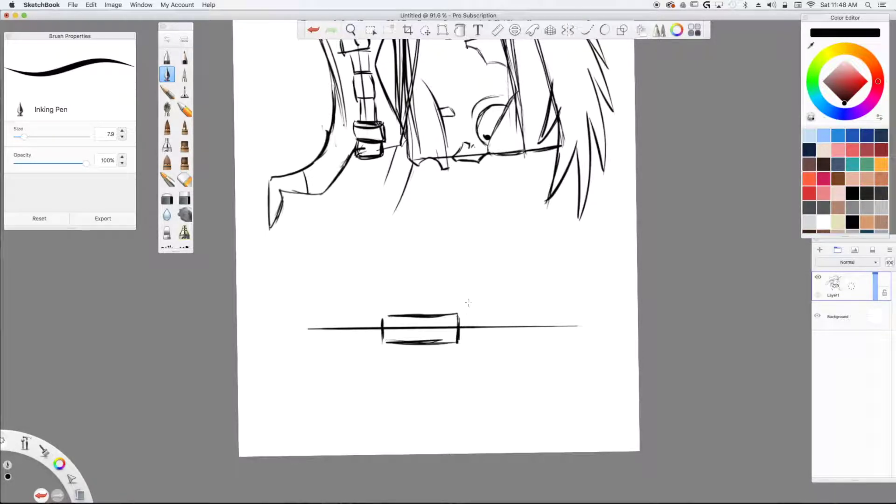
pyautogui.moveTo(382, 314); pyautogui.dragTo(382, 344)
pyautogui.moveTo(420, 315)
pyautogui.mouseDown()
pyautogui.moveTo(457, 314)
pyautogui.moveTo(427, 321)
pyautogui.moveTo(442, 341)
pyautogui.moveTo(383, 342)
pyautogui.mouseUp()
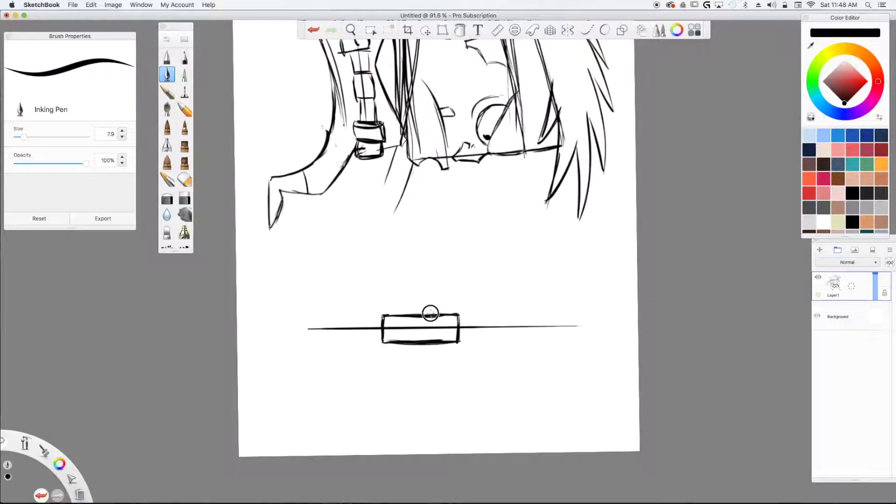
pyautogui.moveTo(390, 314); pyautogui.dragTo(432, 314)
pyautogui.moveTo(460, 342)
pyautogui.mouseDown()
pyautogui.moveTo(461, 316)
pyautogui.moveTo(467, 341)
pyautogui.mouseUp()
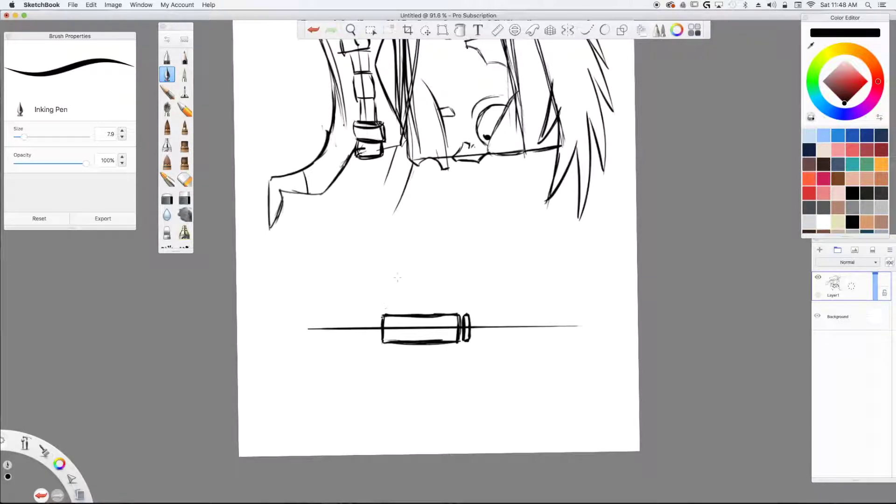
# Step: Add a double-outlined trapezoid guard along one long side of the grip
pyautogui.moveTo(388, 313); pyautogui.dragTo(401, 291)
pyautogui.moveTo(455, 311)
pyautogui.mouseDown()
pyautogui.moveTo(444, 296)
pyautogui.moveTo(401, 292)
pyautogui.moveTo(396, 313)
pyautogui.mouseUp()
pyautogui.moveTo(441, 296)
pyautogui.mouseDown()
pyautogui.moveTo(446, 312)
pyautogui.moveTo(404, 299)
pyautogui.mouseUp()
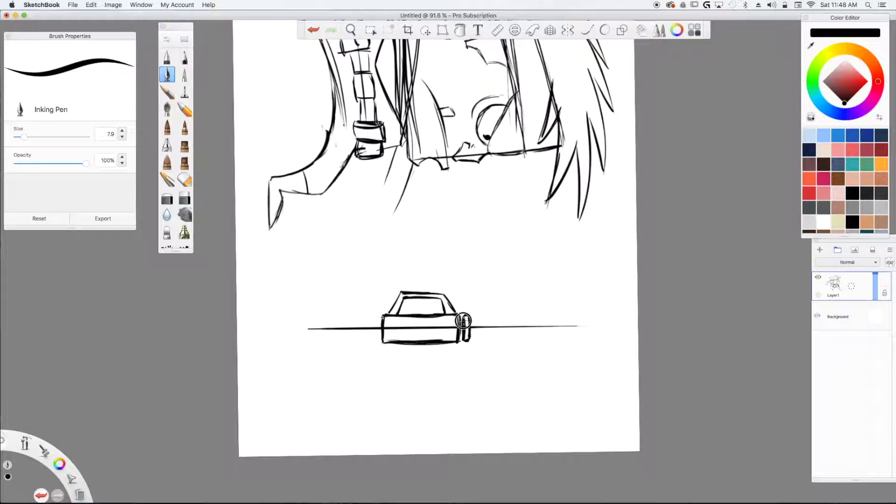
# Step: Draw the rifle's front half: a second slim collar, a handguard with a wavy underside, and a thin barrel ending in a raised front sight
pyautogui.moveTo(462, 314); pyautogui.dragTo(462, 339)
pyautogui.moveTo(469, 318)
pyautogui.mouseDown()
pyautogui.moveTo(471, 342)
pyautogui.moveTo(521, 316)
pyautogui.moveTo(543, 317)
pyautogui.moveTo(544, 325)
pyautogui.moveTo(472, 341)
pyautogui.moveTo(471, 317)
pyautogui.mouseUp()
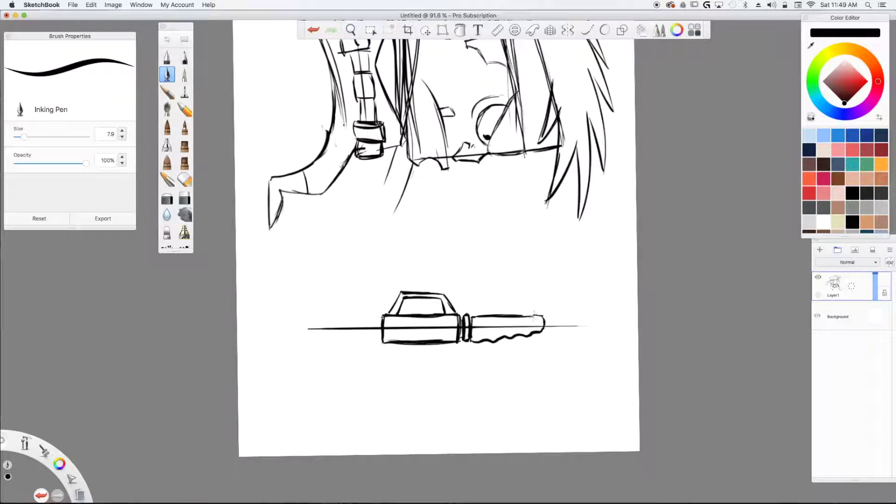
pyautogui.moveTo(538, 315)
pyautogui.mouseDown()
pyautogui.moveTo(508, 315)
pyautogui.moveTo(539, 330)
pyautogui.mouseUp()
pyautogui.moveTo(544, 319); pyautogui.dragTo(570, 324)
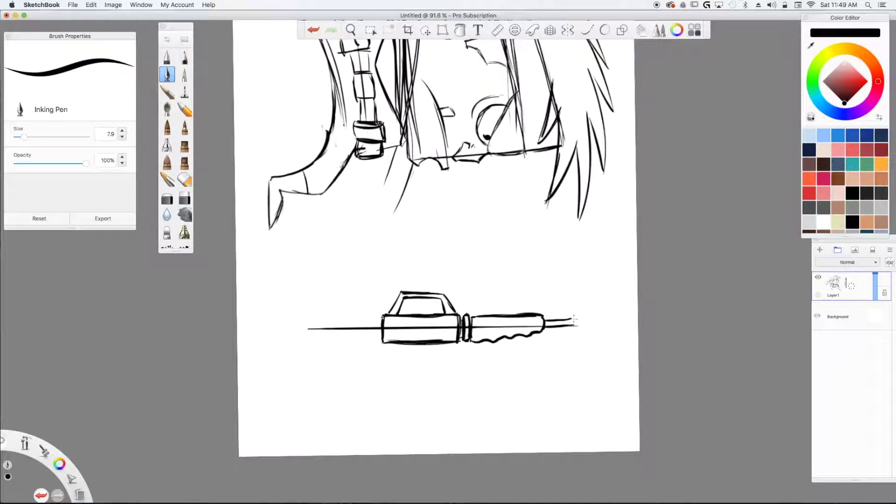
pyautogui.moveTo(574, 316)
pyautogui.mouseDown()
pyautogui.moveTo(596, 313)
pyautogui.moveTo(587, 315)
pyautogui.moveTo(597, 316)
pyautogui.moveTo(595, 327)
pyautogui.moveTo(573, 326)
pyautogui.moveTo(595, 314)
pyautogui.moveTo(592, 297)
pyautogui.moveTo(594, 310)
pyautogui.moveTo(593, 300)
pyautogui.moveTo(582, 313)
pyautogui.moveTo(598, 326)
pyautogui.mouseUp()
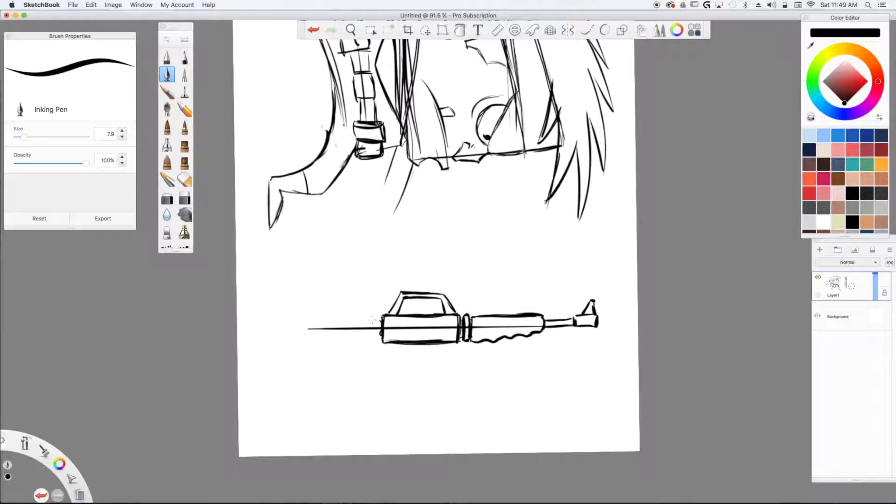
# Step: Draw the rifle's shoulder stock behind the receiver, with a nearly straight upper edge, a sloping underside and a slanted butt
pyautogui.moveTo(381, 320); pyautogui.dragTo(308, 316)
pyautogui.moveTo(377, 339); pyautogui.dragTo(297, 363)
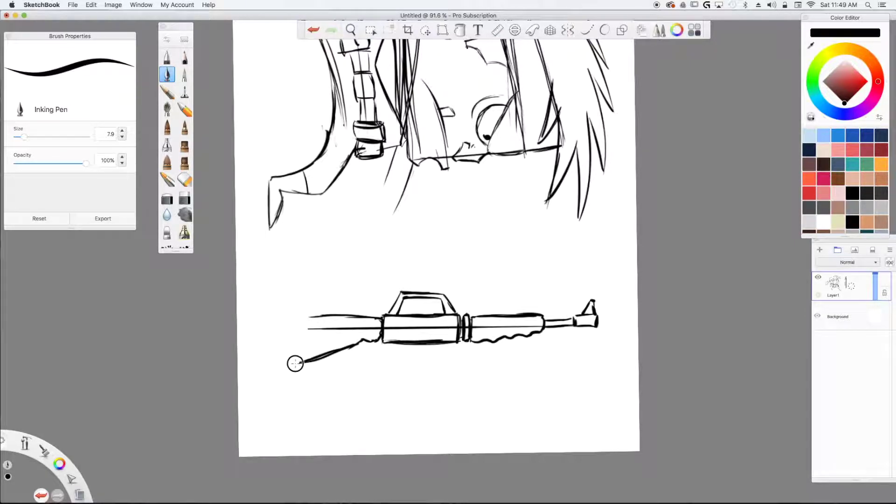
pyautogui.moveTo(303, 317); pyautogui.dragTo(294, 362)
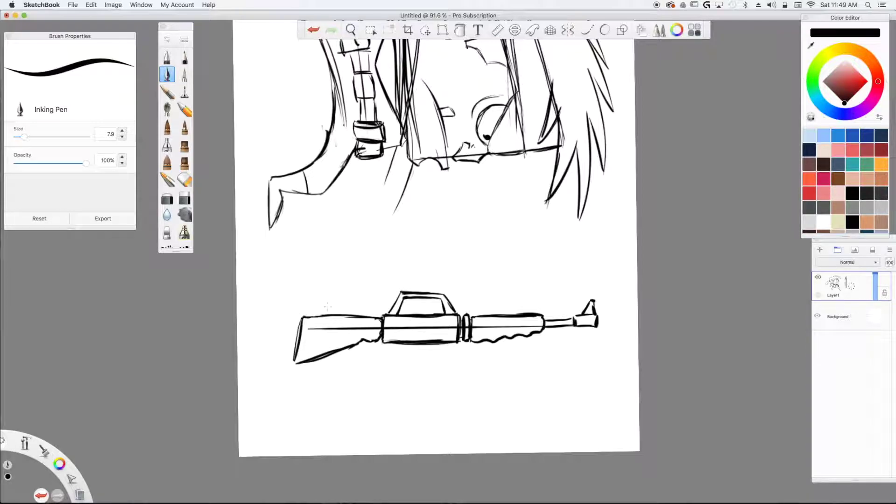
# Step: Add a double-outlined pistol grip with a trigger and an angled magazine beneath the rifle's receiver
pyautogui.moveTo(387, 349)
pyautogui.mouseDown()
pyautogui.moveTo(382, 371)
pyautogui.moveTo(404, 356)
pyautogui.moveTo(384, 378)
pyautogui.mouseUp()
pyautogui.moveTo(408, 345)
pyautogui.mouseDown()
pyautogui.moveTo(405, 355)
pyautogui.moveTo(423, 344)
pyautogui.moveTo(379, 378)
pyautogui.mouseUp()
pyautogui.moveTo(407, 350)
pyautogui.mouseDown()
pyautogui.moveTo(399, 376)
pyautogui.moveTo(386, 365)
pyautogui.mouseUp()
pyautogui.moveTo(393, 347); pyautogui.dragTo(386, 372)
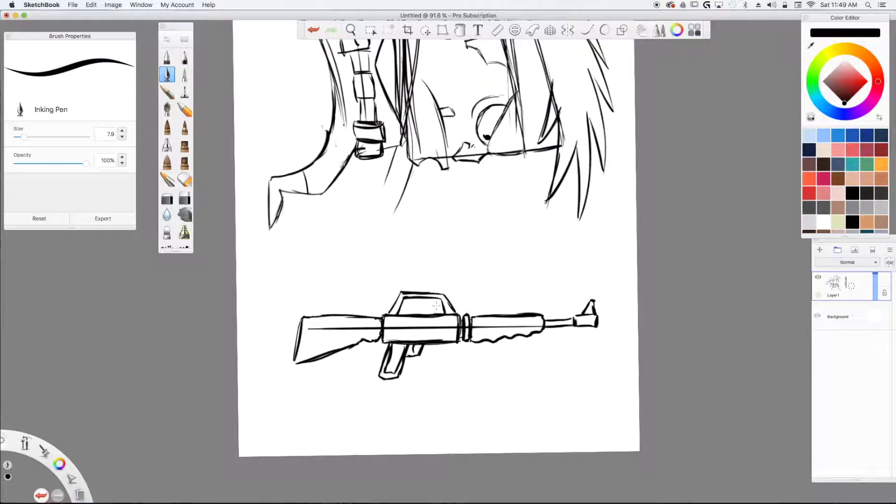
pyautogui.moveTo(431, 345)
pyautogui.mouseDown()
pyautogui.moveTo(442, 377)
pyautogui.moveTo(459, 361)
pyautogui.moveTo(468, 379)
pyautogui.moveTo(446, 381)
pyautogui.mouseUp()
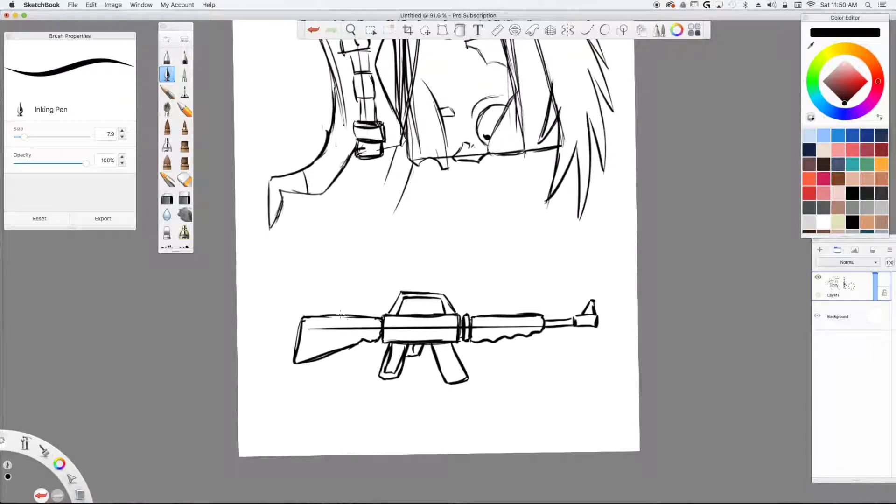
# Step: Lasso the rifle, rotate it to point forward with a slight upward tilt, and place it across the character's body
pyautogui.scroll(-5, 339, 312)
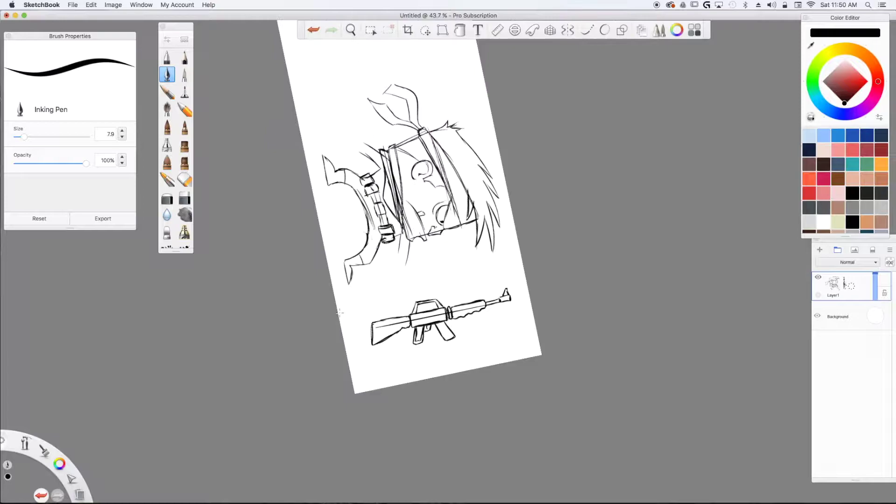
pyautogui.scroll(3, 340, 313)
pyautogui.scroll(3, 339, 312)
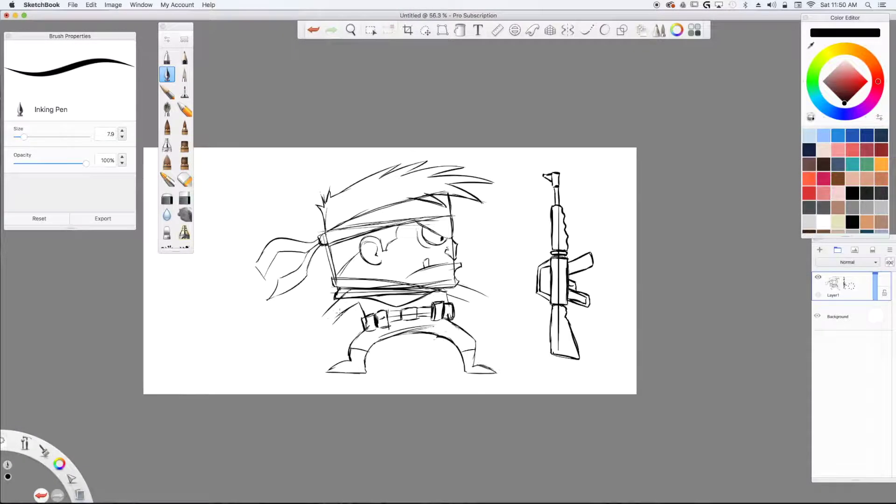
pyautogui.scroll(2, 339, 312)
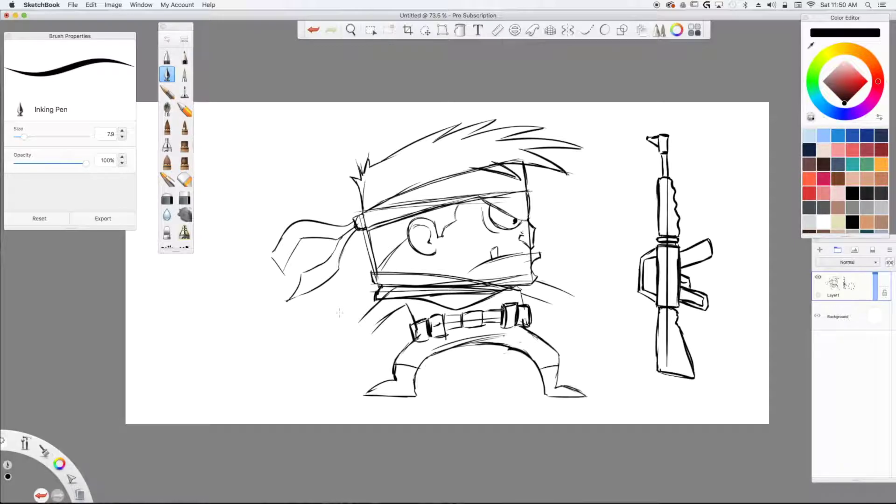
pyautogui.click(425, 30)
pyautogui.moveTo(662, 120)
pyautogui.mouseDown()
pyautogui.moveTo(729, 228)
pyautogui.moveTo(714, 381)
pyautogui.moveTo(611, 286)
pyautogui.moveTo(655, 124)
pyautogui.mouseUp()
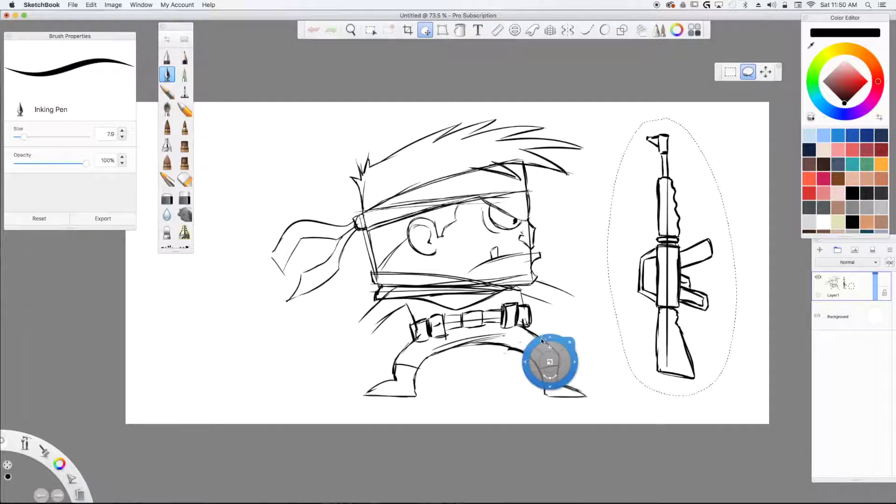
pyautogui.moveTo(541, 340)
pyautogui.mouseDown()
pyautogui.moveTo(415, 329)
pyautogui.moveTo(486, 240)
pyautogui.moveTo(462, 211)
pyautogui.moveTo(327, 336)
pyautogui.moveTo(391, 279)
pyautogui.moveTo(387, 247)
pyautogui.moveTo(392, 261)
pyautogui.moveTo(420, 262)
pyautogui.mouseUp()
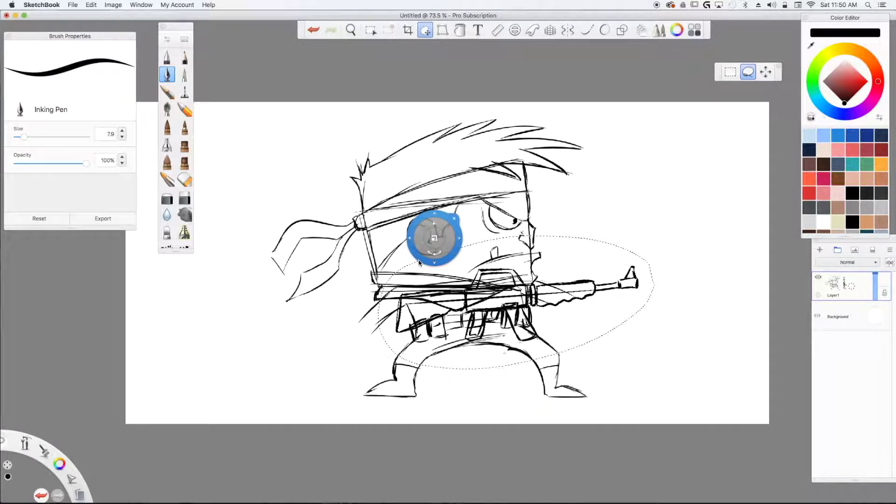
pyautogui.moveTo(346, 245); pyautogui.dragTo(346, 245)
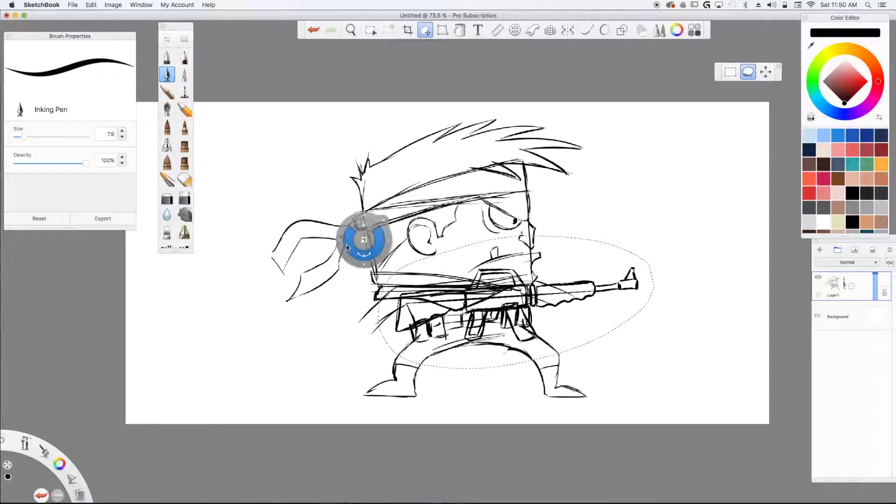
pyautogui.click(382, 222)
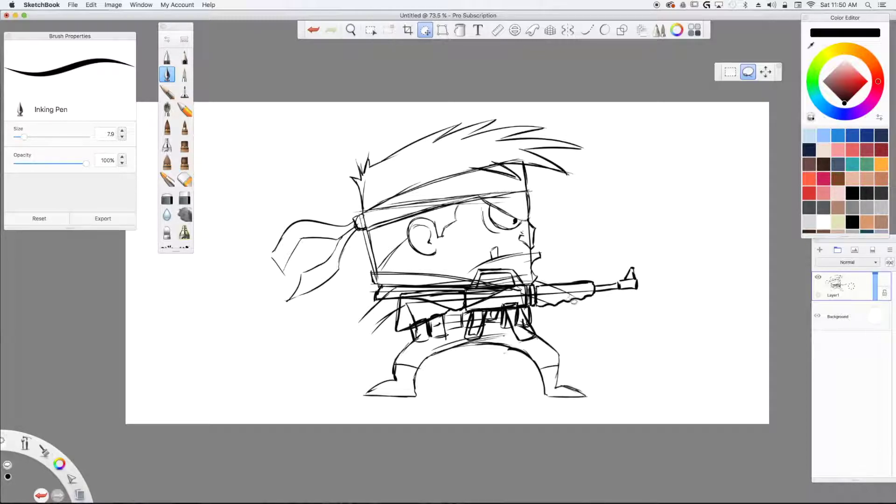
pyautogui.click(425, 30)
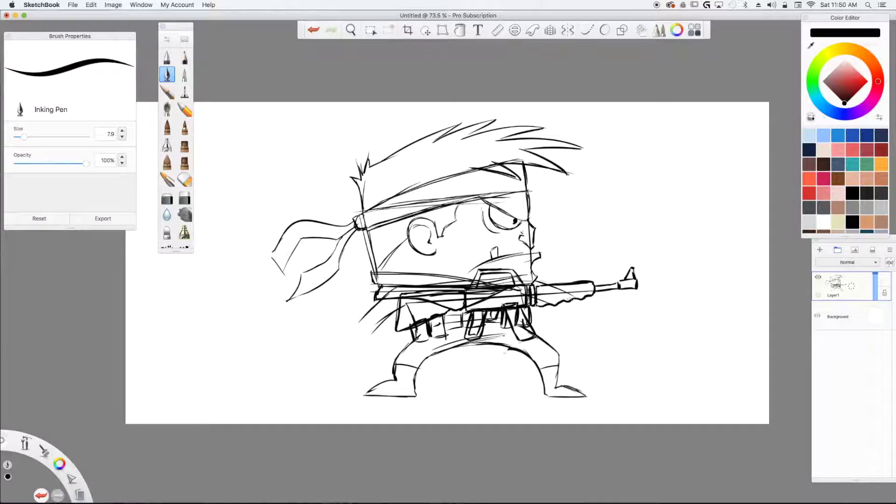
# Step: Sketch both hands gripping the rifle's handguard and pistol grip, with the near arm running back to the shoulder
pyautogui.moveTo(573, 298)
pyautogui.mouseDown()
pyautogui.moveTo(562, 307)
pyautogui.moveTo(581, 303)
pyautogui.mouseUp()
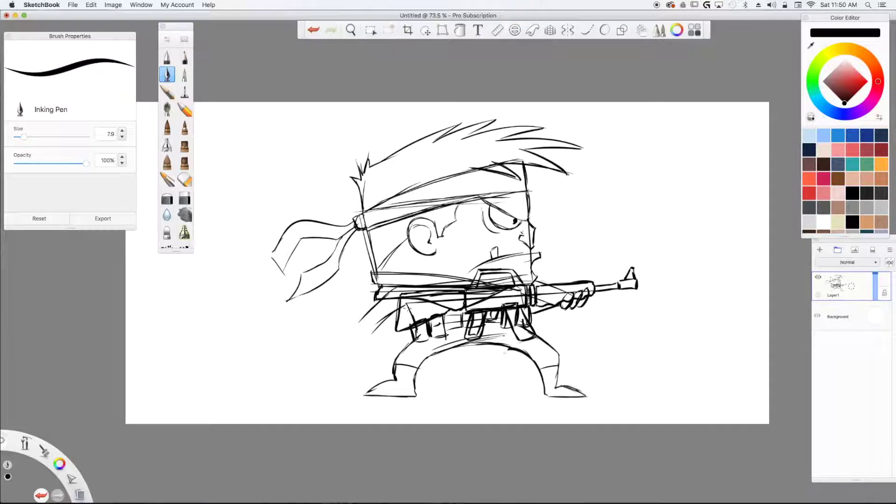
pyautogui.moveTo(389, 293); pyautogui.dragTo(379, 315)
pyautogui.scroll(2, 415, 303)
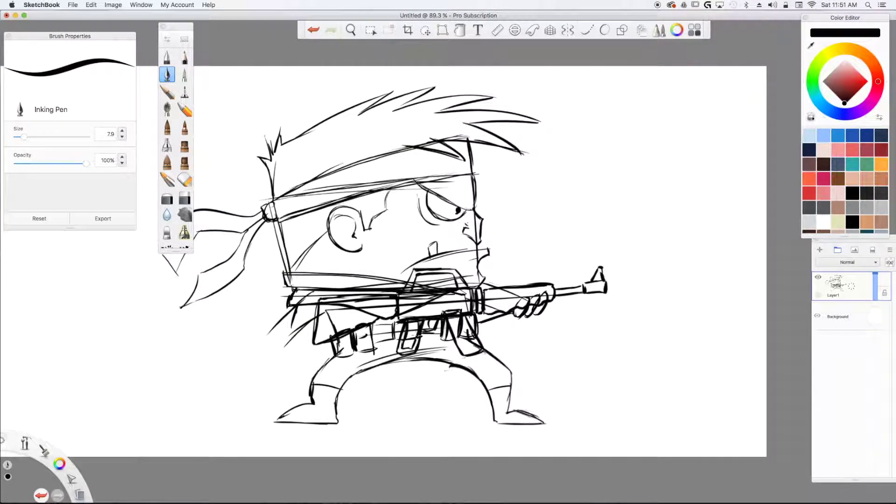
pyautogui.moveTo(427, 333)
pyautogui.mouseDown()
pyautogui.moveTo(401, 347)
pyautogui.moveTo(399, 323)
pyautogui.mouseUp()
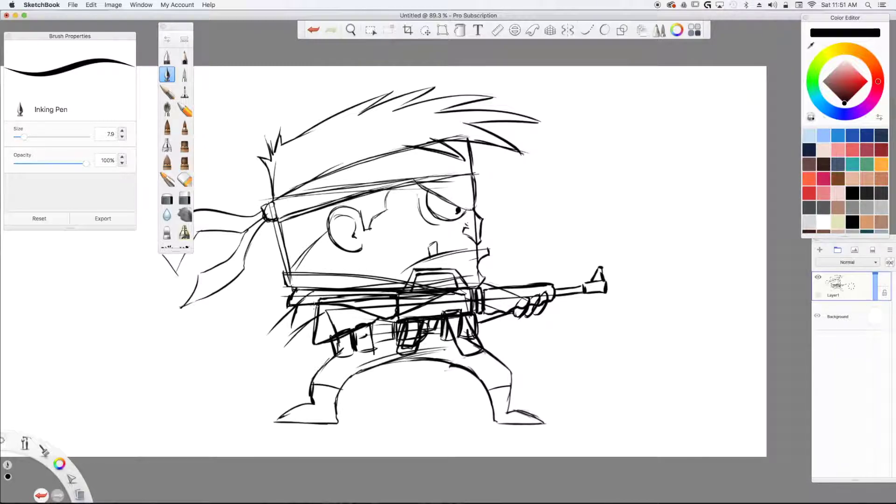
pyautogui.moveTo(322, 302)
pyautogui.mouseDown()
pyautogui.moveTo(393, 322)
pyautogui.moveTo(347, 311)
pyautogui.moveTo(295, 309)
pyautogui.moveTo(294, 318)
pyautogui.moveTo(387, 345)
pyautogui.mouseUp()
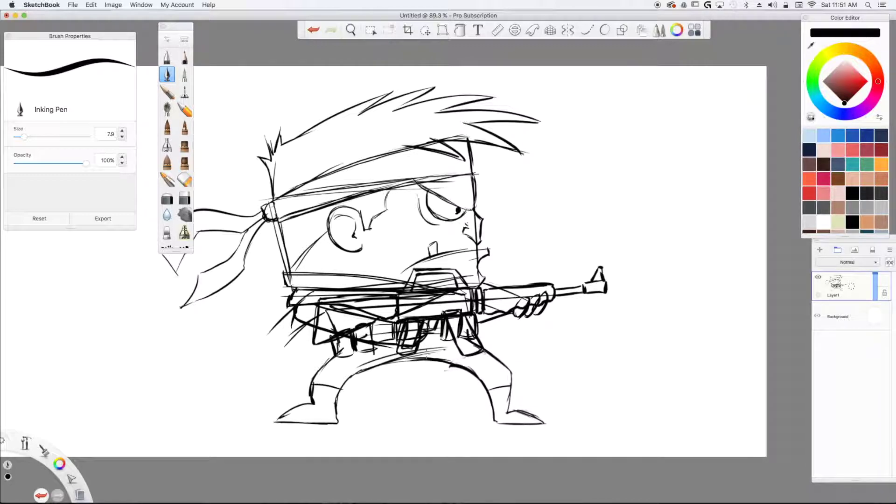
pyautogui.scroll(-3, 427, 355)
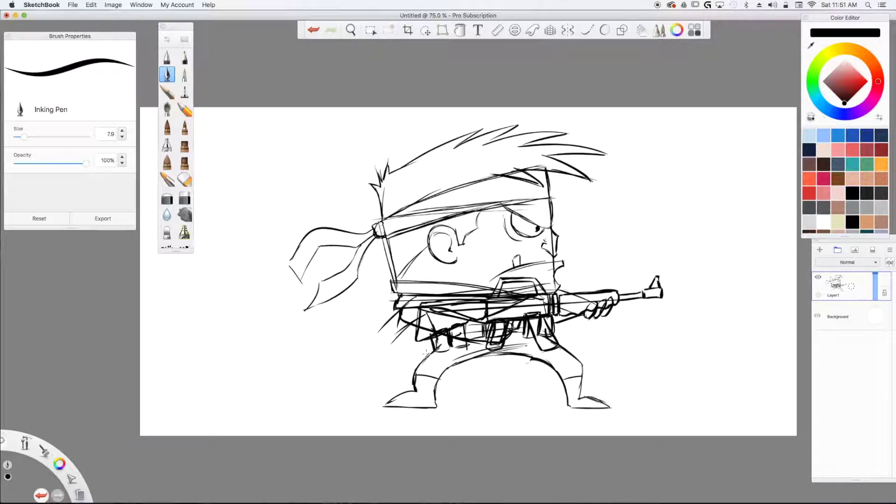
# Step: Add a new layer above the sketch, fade Layer1 to a light grey guide, and make Layer2 active
pyautogui.click(820, 250)
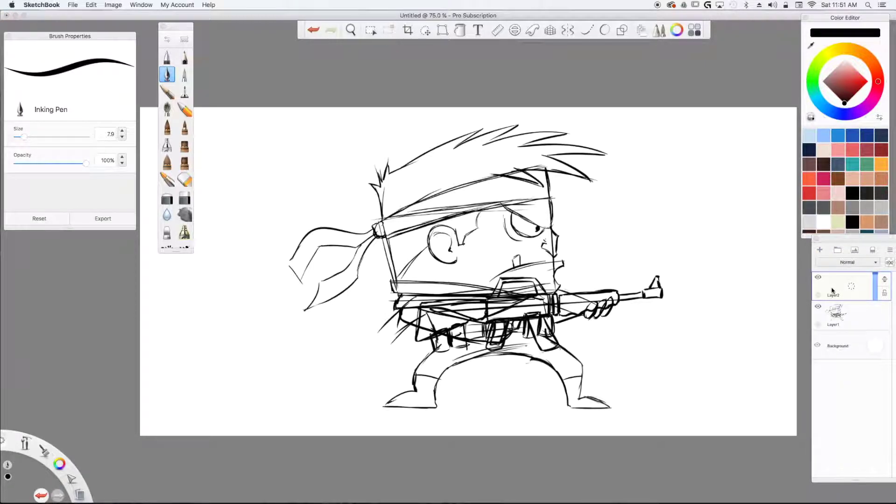
pyautogui.click(874, 309)
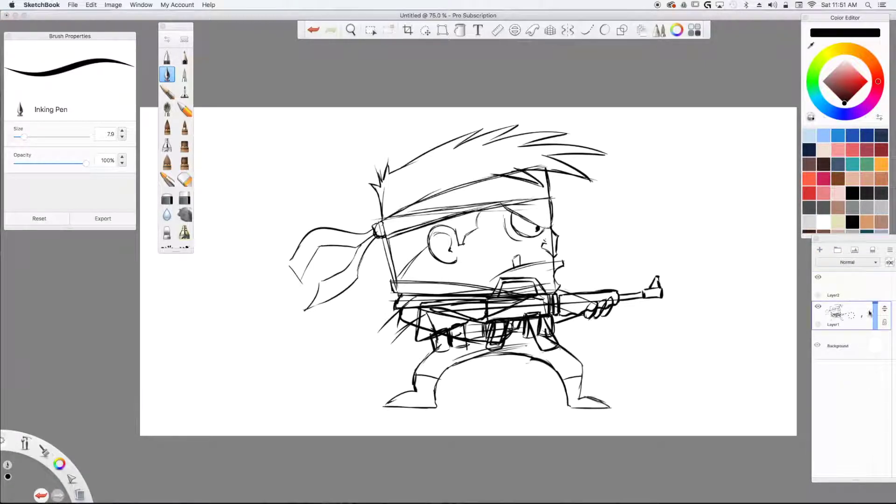
pyautogui.moveTo(873, 308); pyautogui.dragTo(871, 325)
pyautogui.click(862, 292)
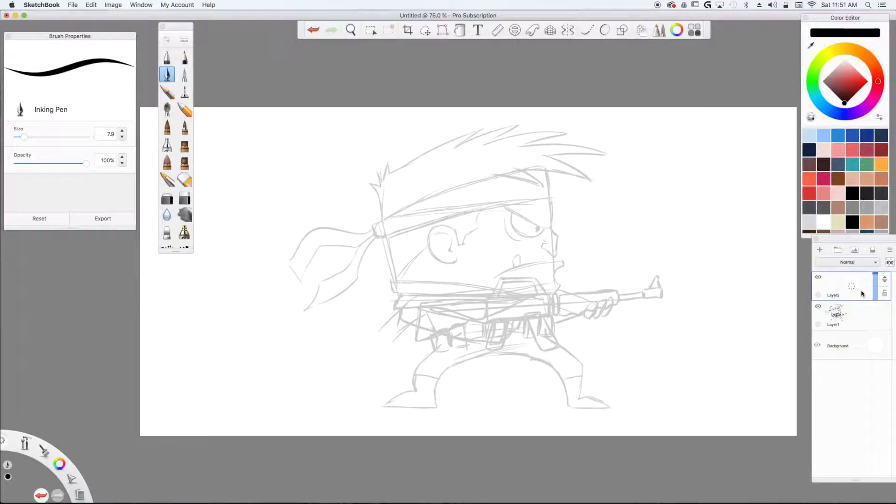
# Step: Ink the near hand wrapped around the pistol grip on Layer2, including the trigger and the grip's exposed base
pyautogui.scroll(3, 863, 293)
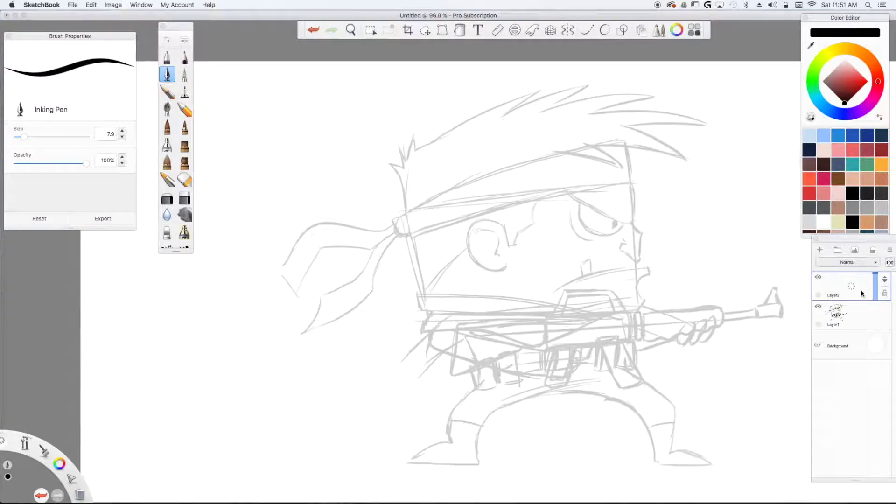
pyautogui.scroll(2, 862, 293)
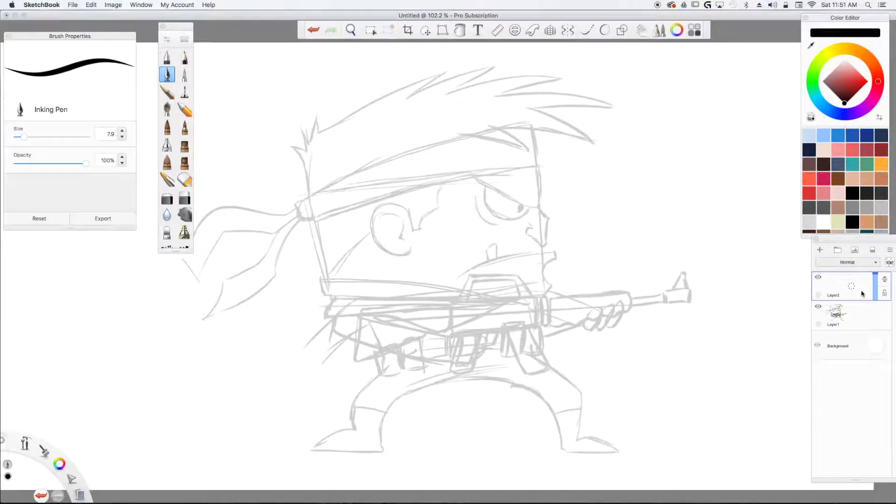
pyautogui.scroll(2, 862, 293)
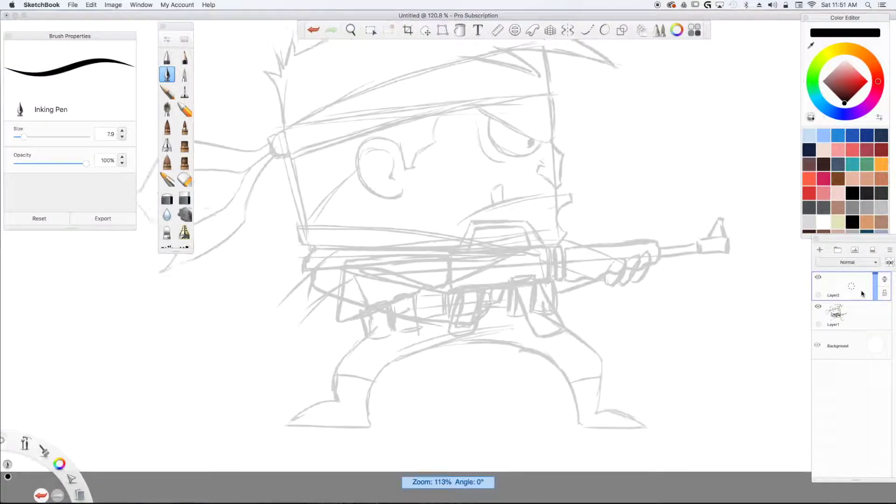
pyautogui.scroll(1, 862, 293)
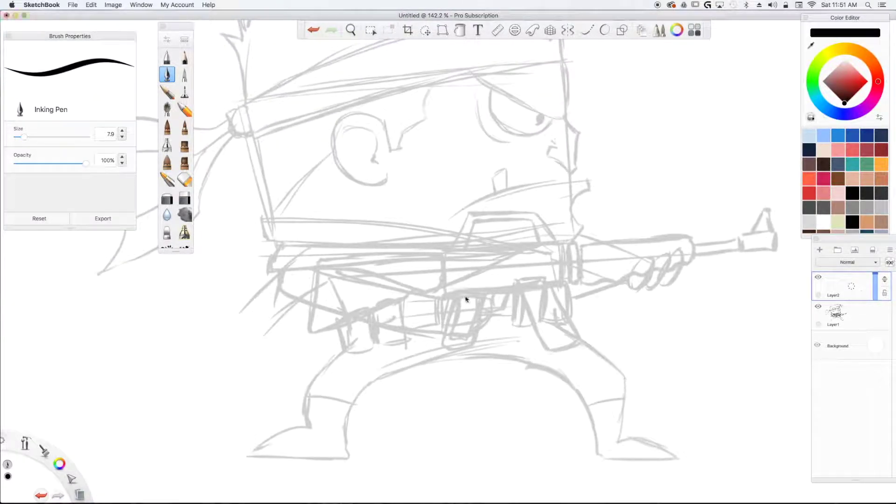
pyautogui.moveTo(481, 295); pyautogui.dragTo(437, 297)
pyautogui.moveTo(480, 293); pyautogui.dragTo(479, 311)
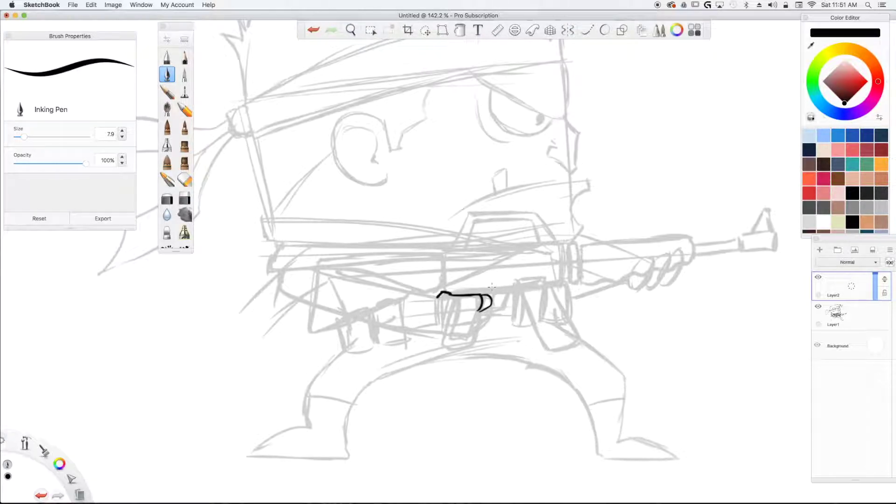
pyautogui.moveTo(480, 307); pyautogui.dragTo(468, 333)
pyautogui.moveTo(434, 290)
pyautogui.mouseDown()
pyautogui.moveTo(434, 334)
pyautogui.moveTo(460, 340)
pyautogui.moveTo(477, 328)
pyautogui.mouseUp()
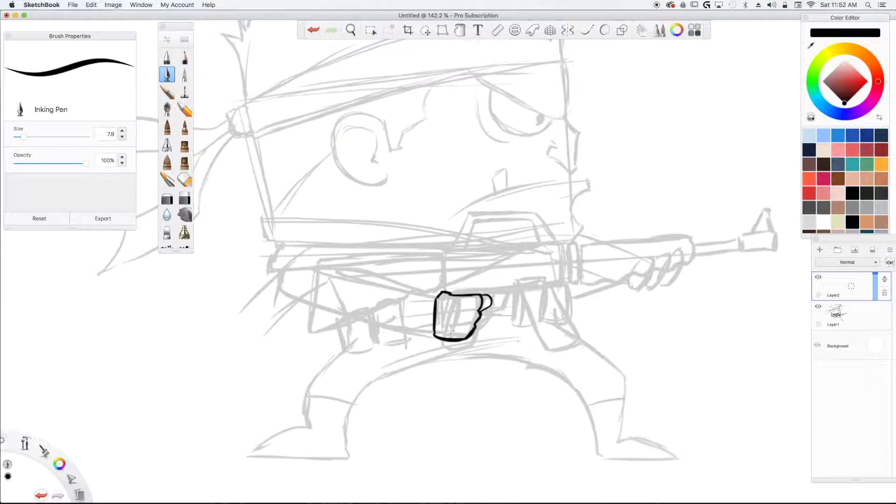
pyautogui.moveTo(500, 296); pyautogui.dragTo(495, 311)
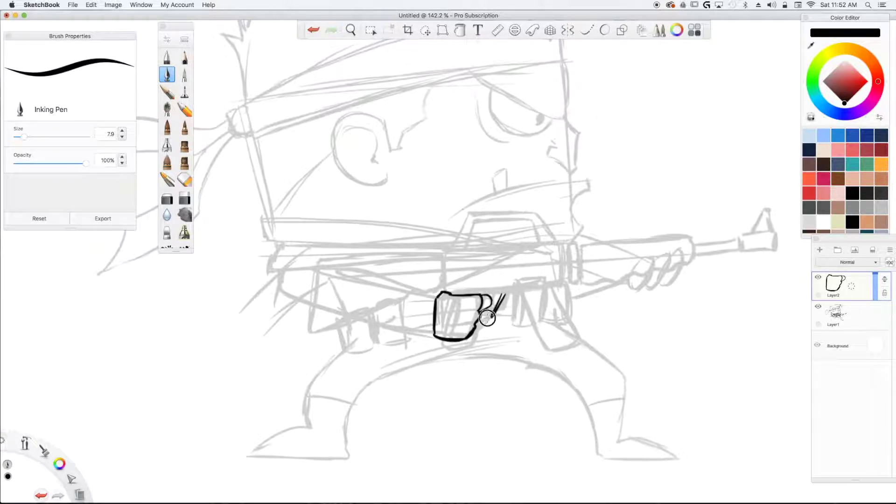
pyautogui.moveTo(469, 338)
pyautogui.mouseDown()
pyautogui.moveTo(458, 354)
pyautogui.moveTo(438, 348)
pyautogui.moveTo(466, 351)
pyautogui.moveTo(441, 343)
pyautogui.moveTo(452, 344)
pyautogui.mouseUp()
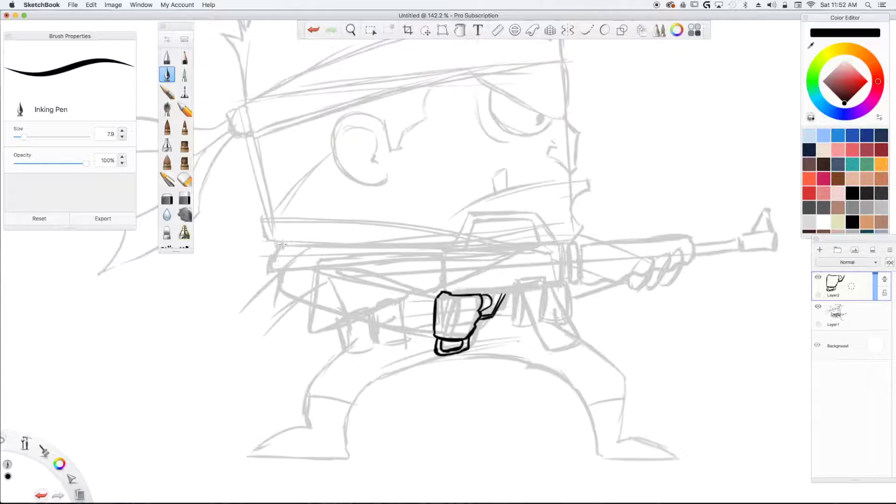
# Step: Ink the near arm as a long tapered shape from the rounded shoulder to the hand on the grip
pyautogui.moveTo(286, 265); pyautogui.dragTo(281, 293)
pyautogui.moveTo(282, 262); pyautogui.dragTo(439, 300)
pyautogui.moveTo(279, 287); pyautogui.dragTo(435, 337)
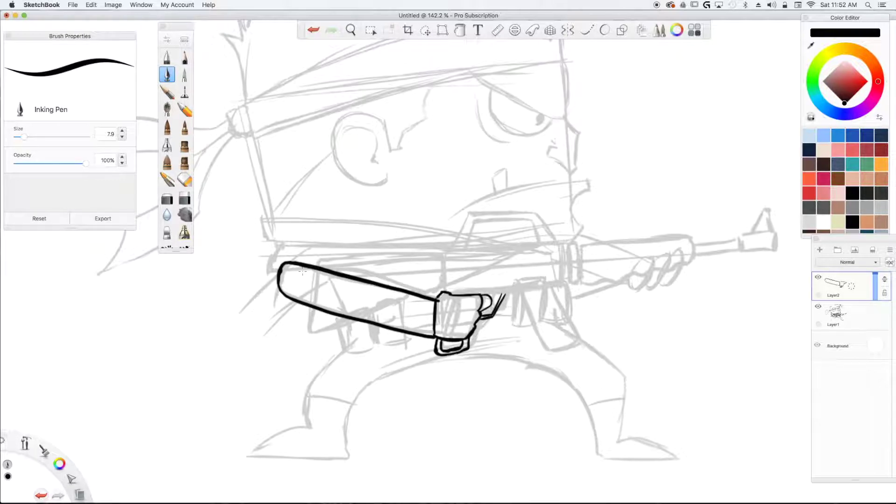
# Step: Ink the rear, upper and lower edges of the rifle's receiver, redrawing the lower edge, and outline the angled magazine beneath it
pyautogui.moveTo(442, 254); pyautogui.dragTo(444, 290)
pyautogui.moveTo(559, 242); pyautogui.dragTo(442, 249)
pyautogui.moveTo(562, 284); pyautogui.dragTo(449, 291)
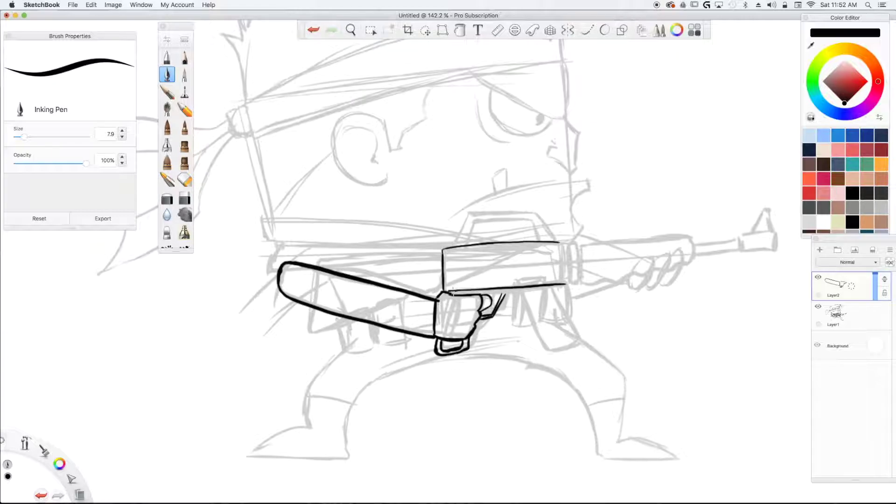
pyautogui.click(313, 30)
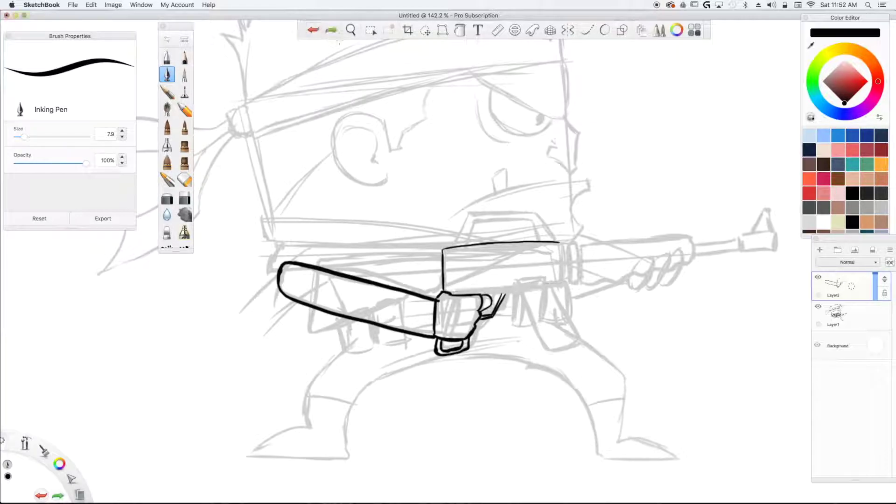
pyautogui.moveTo(562, 284); pyautogui.dragTo(450, 293)
pyautogui.moveTo(521, 289); pyautogui.dragTo(551, 345)
pyautogui.moveTo(552, 287)
pyautogui.mouseDown()
pyautogui.moveTo(580, 338)
pyautogui.moveTo(552, 346)
pyautogui.mouseUp()
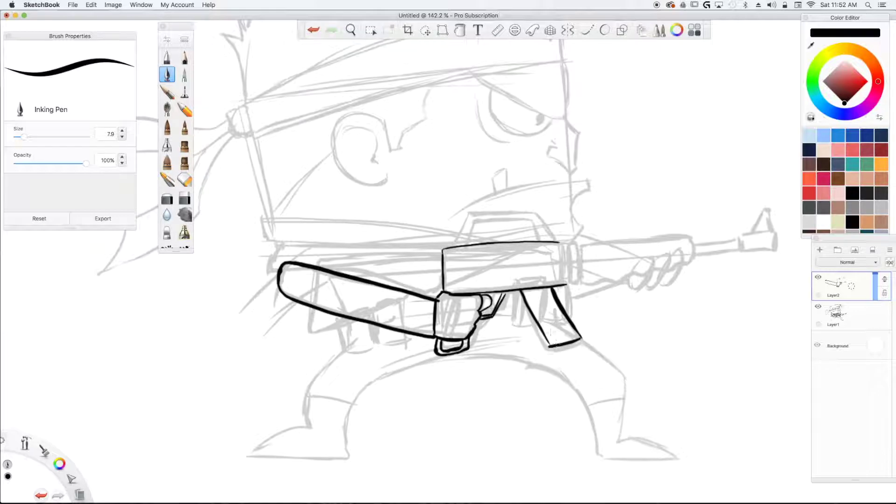
# Step: Ink the carry handle on top of the rifle's receiver with its inner opening, and close the receiver's front edge
pyautogui.moveTo(519, 290)
pyautogui.mouseDown()
pyautogui.moveTo(549, 344)
pyautogui.moveTo(581, 337)
pyautogui.mouseUp()
pyautogui.moveTo(468, 215)
pyautogui.mouseDown()
pyautogui.moveTo(449, 246)
pyautogui.moveTo(467, 242)
pyautogui.mouseUp()
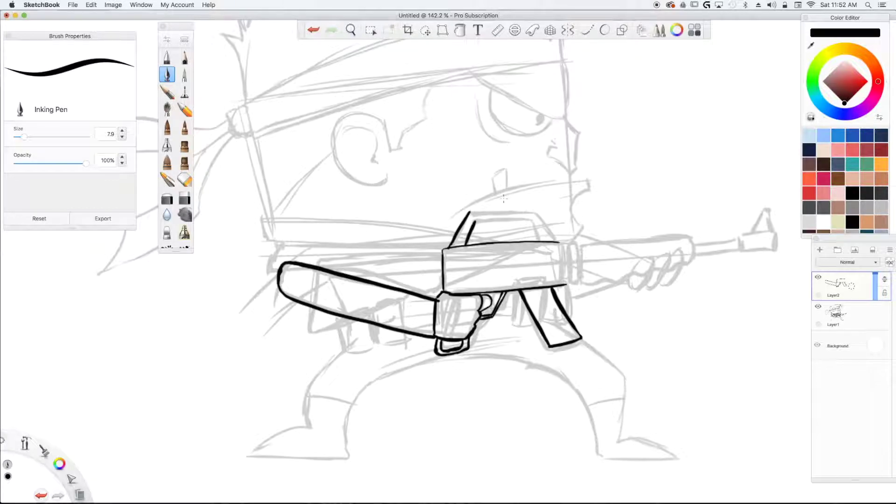
pyautogui.moveTo(530, 212)
pyautogui.mouseDown()
pyautogui.moveTo(472, 211)
pyautogui.moveTo(527, 219)
pyautogui.moveTo(476, 222)
pyautogui.mouseUp()
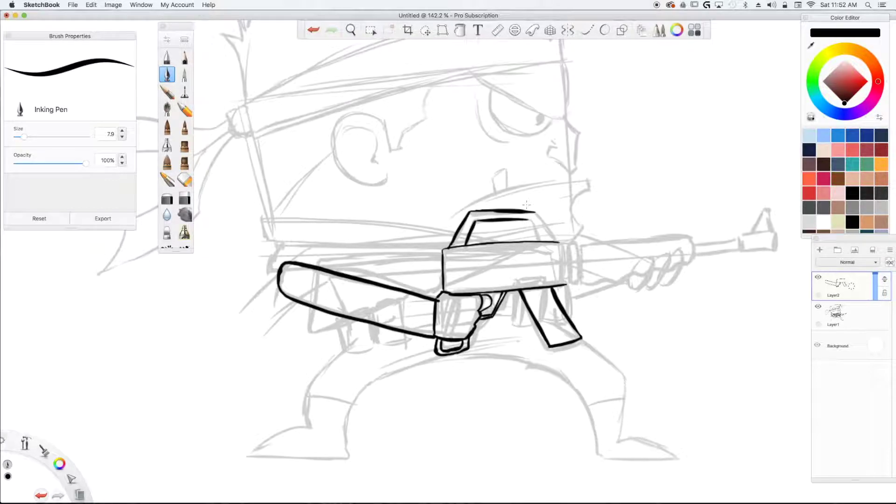
pyautogui.moveTo(531, 218); pyautogui.dragTo(538, 242)
pyautogui.moveTo(534, 211)
pyautogui.mouseDown()
pyautogui.moveTo(560, 244)
pyautogui.moveTo(564, 283)
pyautogui.mouseUp()
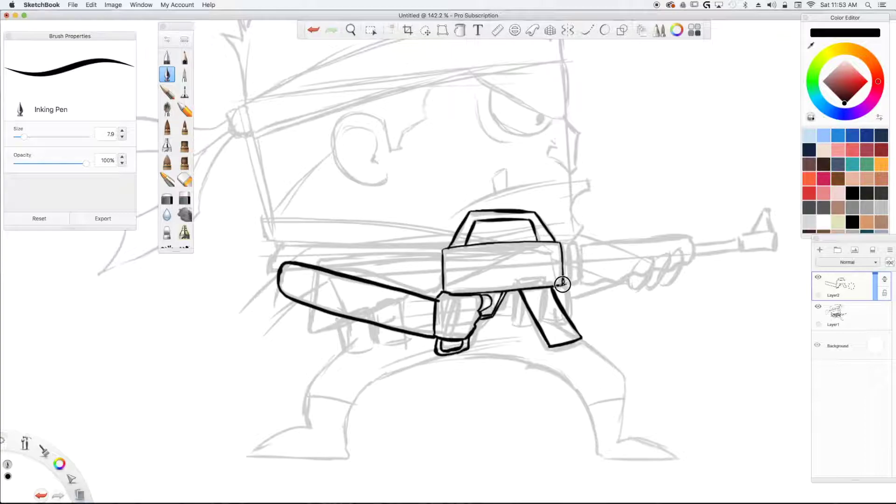
# Step: Ink the narrow banded collar at the front of the receiver
pyautogui.moveTo(564, 242); pyautogui.dragTo(565, 255)
pyautogui.moveTo(566, 241)
pyautogui.mouseDown()
pyautogui.moveTo(577, 244)
pyautogui.moveTo(579, 282)
pyautogui.mouseUp()
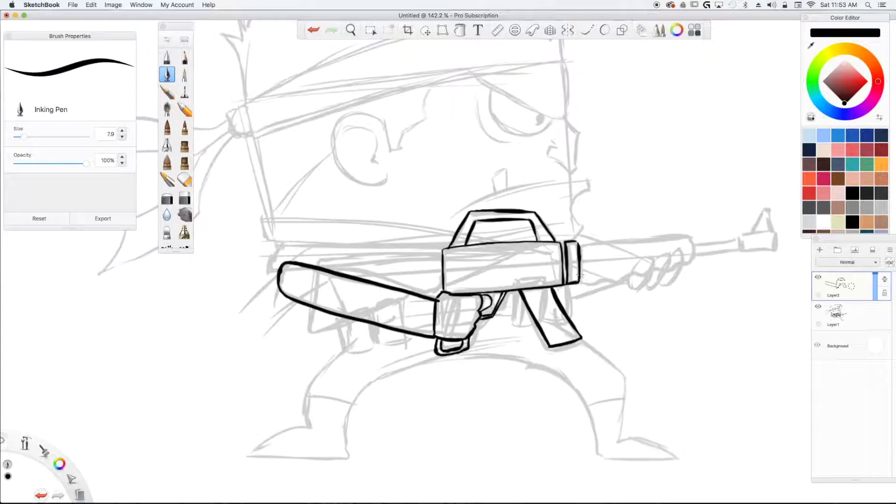
pyautogui.moveTo(582, 244); pyautogui.dragTo(582, 283)
# Step: Ink the rifle's handguard with a straight upper edge, a wavy lower edge and a rounded front end
pyautogui.scroll(-5, 607, 248)
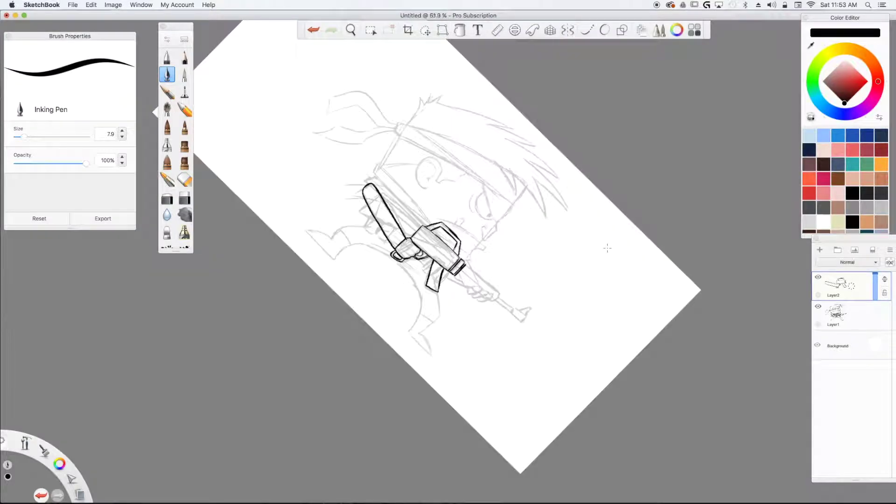
pyautogui.scroll(5, 607, 248)
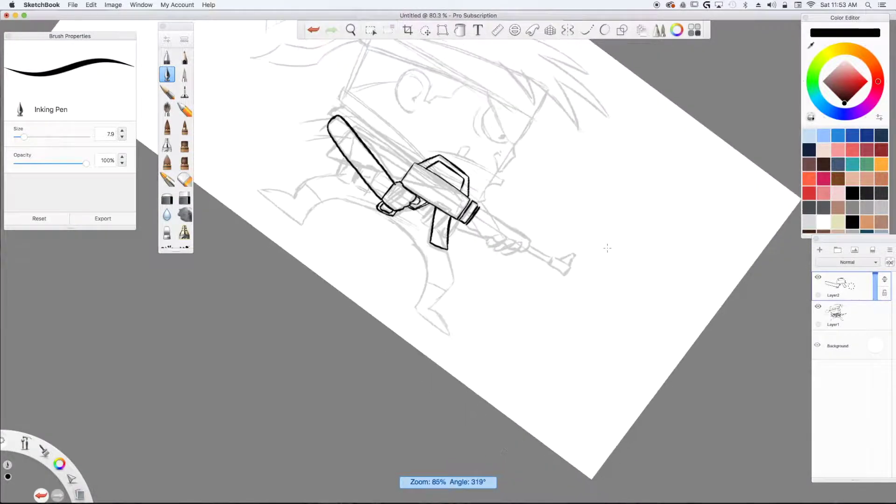
pyautogui.scroll(3, 607, 248)
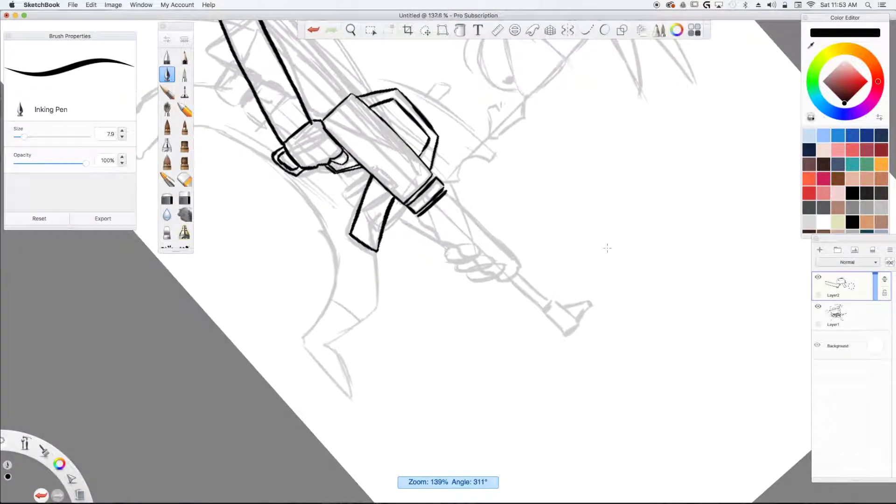
pyautogui.moveTo(444, 187); pyautogui.dragTo(522, 259)
pyautogui.moveTo(417, 213); pyautogui.dragTo(448, 241)
pyautogui.moveTo(521, 258); pyautogui.dragTo(502, 277)
pyautogui.scroll(-5, 527, 244)
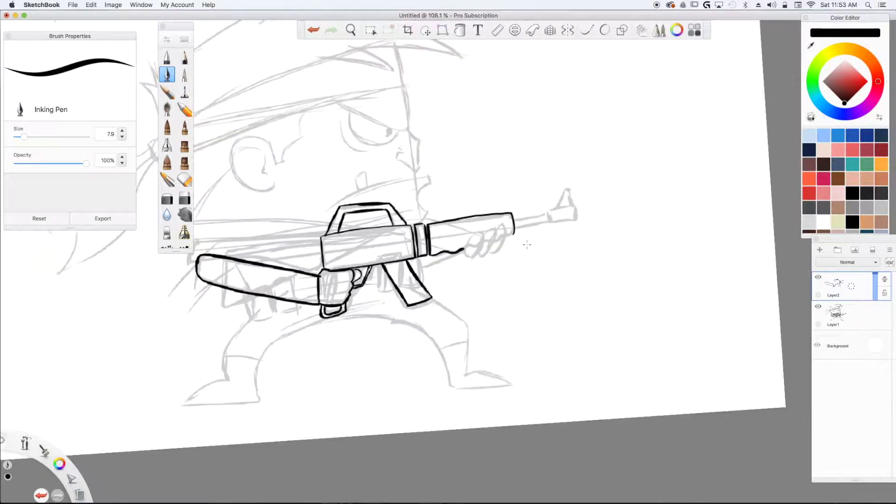
pyautogui.moveTo(525, 243); pyautogui.dragTo(519, 245)
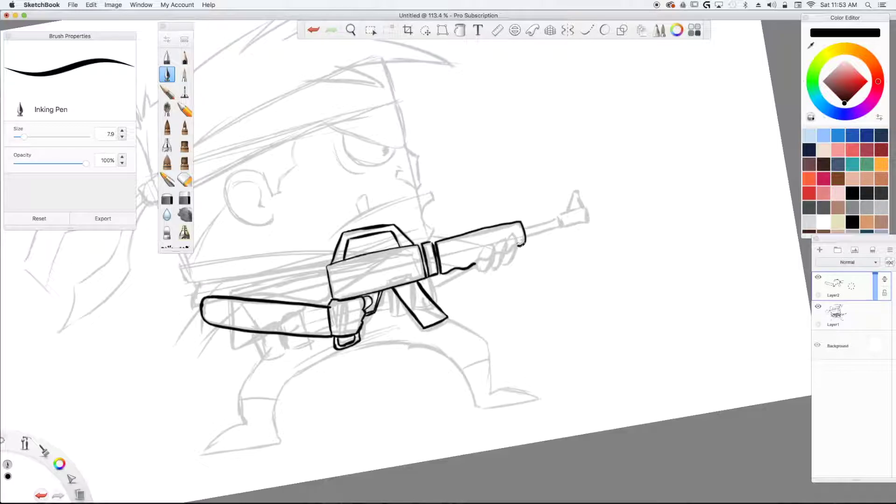
# Step: Ink the thin barrel, the block at the muzzle and the triangular front sight above it
pyautogui.scroll(4, 534, 223)
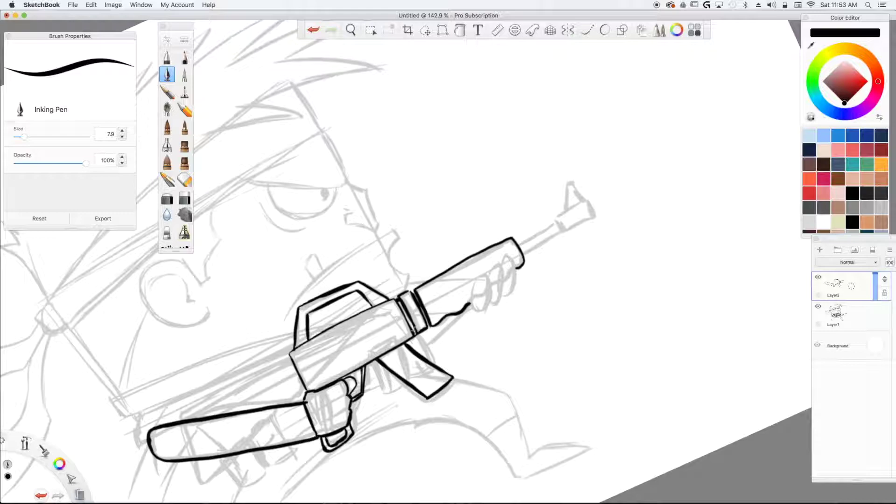
pyautogui.moveTo(427, 322); pyautogui.dragTo(428, 326)
pyautogui.moveTo(557, 221)
pyautogui.mouseDown()
pyautogui.moveTo(518, 243)
pyautogui.moveTo(548, 237)
pyautogui.moveTo(520, 246)
pyautogui.mouseUp()
pyautogui.moveTo(588, 198)
pyautogui.mouseDown()
pyautogui.moveTo(555, 220)
pyautogui.moveTo(561, 230)
pyautogui.moveTo(580, 224)
pyautogui.moveTo(561, 232)
pyautogui.mouseUp()
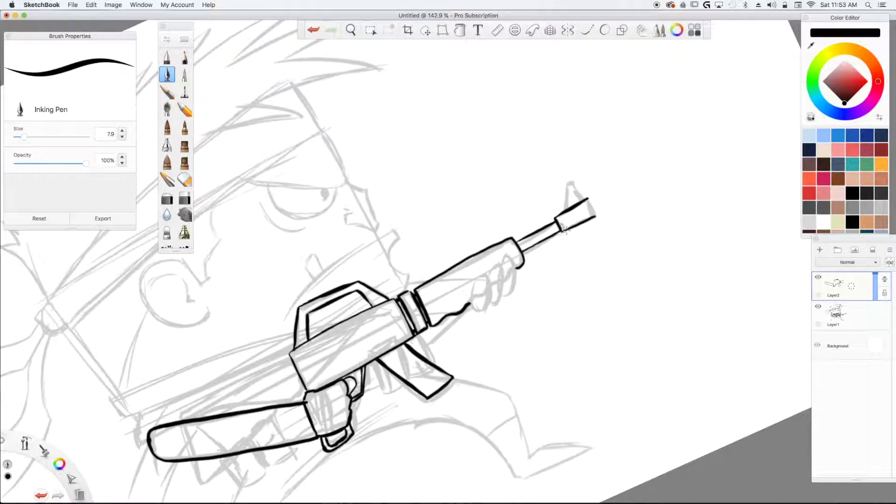
pyautogui.moveTo(589, 200); pyautogui.dragTo(594, 216)
pyautogui.moveTo(570, 181)
pyautogui.mouseDown()
pyautogui.moveTo(581, 201)
pyautogui.moveTo(568, 181)
pyautogui.moveTo(565, 210)
pyautogui.moveTo(575, 204)
pyautogui.mouseUp()
pyautogui.scroll(-3, 575, 198)
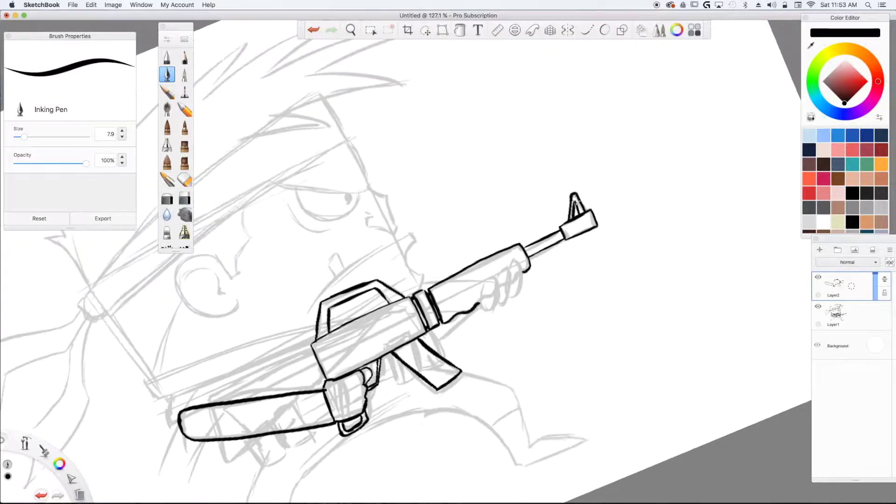
# Step: Ink the far hand's three fingers wrapped around the front of the handguard
pyautogui.scroll(3, 576, 198)
pyautogui.scroll(3, 575, 200)
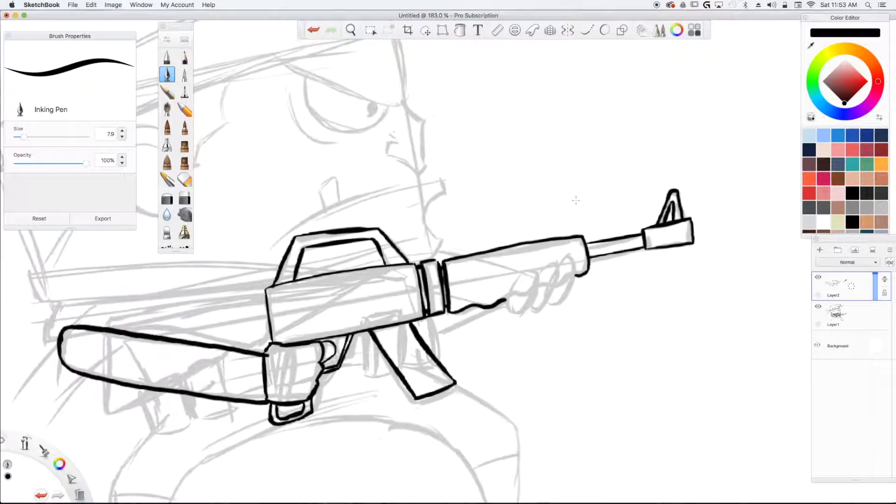
pyautogui.moveTo(523, 274)
pyautogui.mouseDown()
pyautogui.moveTo(504, 307)
pyautogui.moveTo(510, 314)
pyautogui.moveTo(526, 309)
pyautogui.moveTo(537, 284)
pyautogui.moveTo(534, 270)
pyautogui.moveTo(523, 273)
pyautogui.moveTo(556, 264)
pyautogui.moveTo(541, 307)
pyautogui.moveTo(531, 310)
pyautogui.moveTo(570, 255)
pyautogui.moveTo(578, 269)
pyautogui.moveTo(548, 302)
pyautogui.mouseUp()
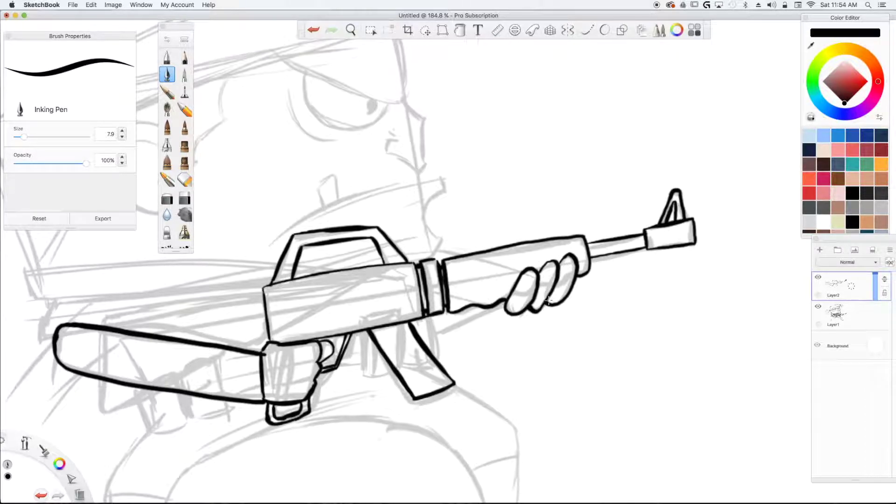
# Step: Ink the rifle's stock behind the near arm, with its upper edge, the joint by the hand and the lower corner
pyautogui.scroll(-3, 548, 302)
pyautogui.scroll(2, 548, 302)
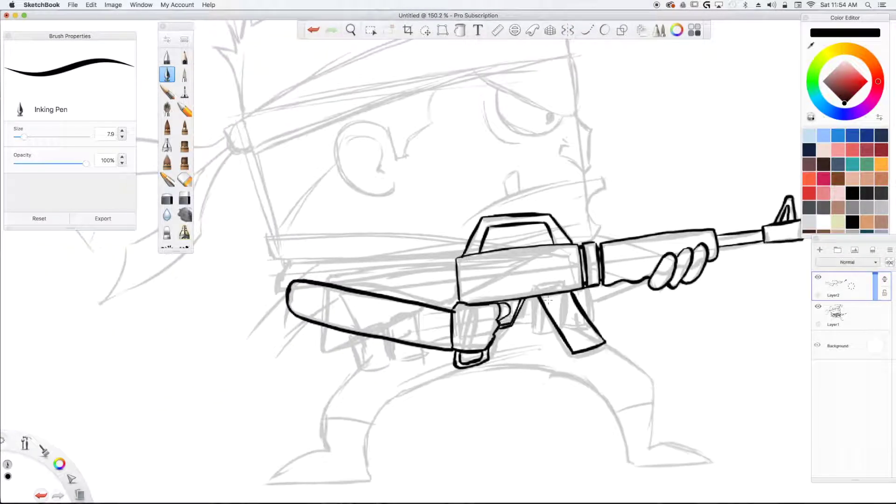
pyautogui.scroll(2, 549, 301)
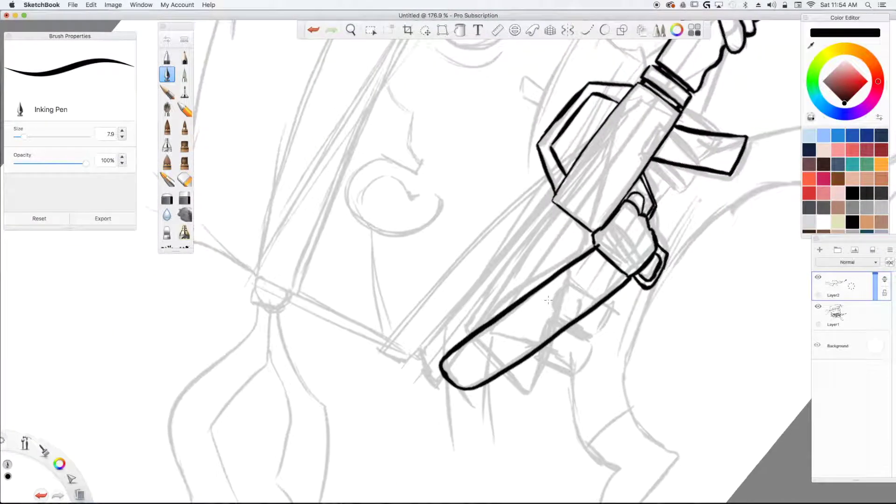
pyautogui.moveTo(559, 204)
pyautogui.mouseDown()
pyautogui.moveTo(466, 333)
pyautogui.moveTo(475, 326)
pyautogui.mouseUp()
pyautogui.moveTo(590, 231); pyautogui.dragTo(577, 259)
pyautogui.moveTo(553, 343)
pyautogui.mouseDown()
pyautogui.moveTo(534, 385)
pyautogui.moveTo(511, 379)
pyautogui.moveTo(526, 391)
pyautogui.mouseUp()
pyautogui.scroll(-5, 530, 385)
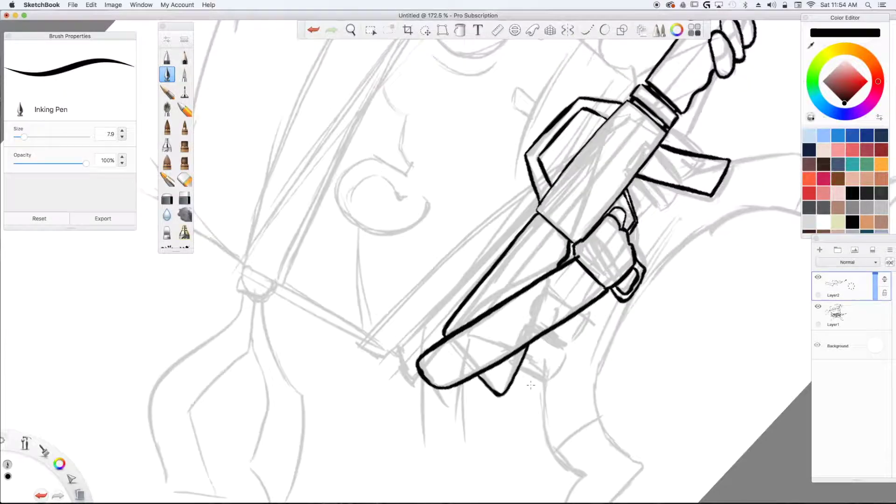
# Step: Ink two short slot details on the side of the rifle's receiver
pyautogui.scroll(3, 531, 385)
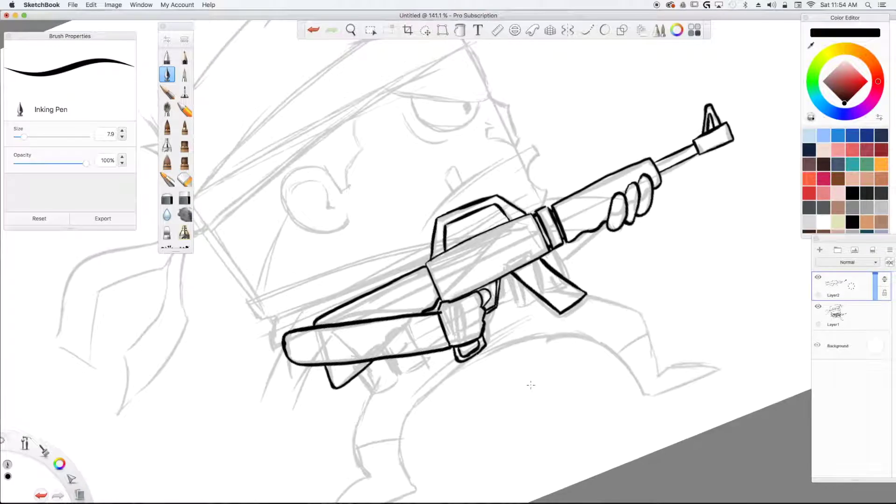
pyautogui.moveTo(500, 233); pyautogui.dragTo(465, 252)
pyautogui.moveTo(510, 242); pyautogui.dragTo(489, 253)
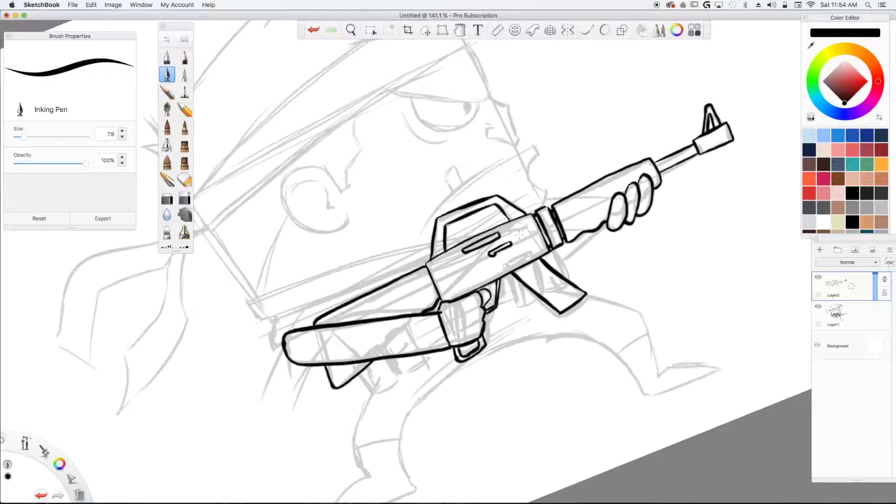
# Step: Ink the two belt pouches hanging below the near arm and add short vertical detail strokes inside them
pyautogui.scroll(1, 519, 235)
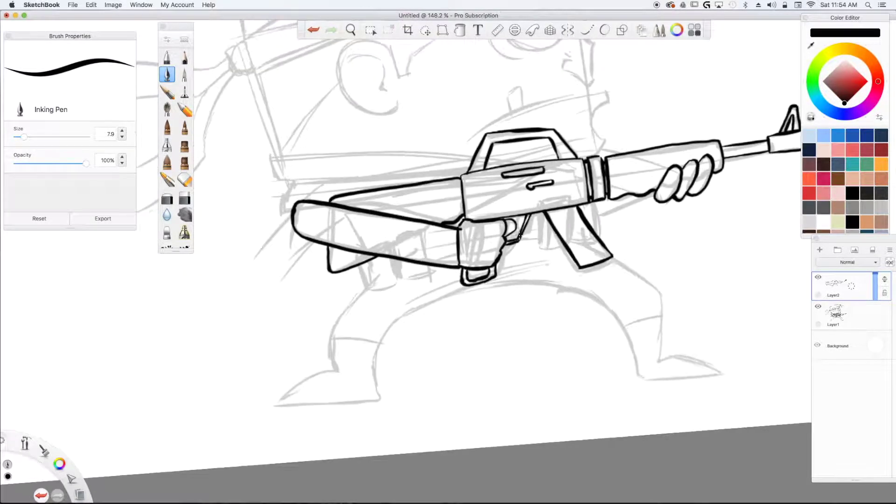
pyautogui.scroll(2, 519, 235)
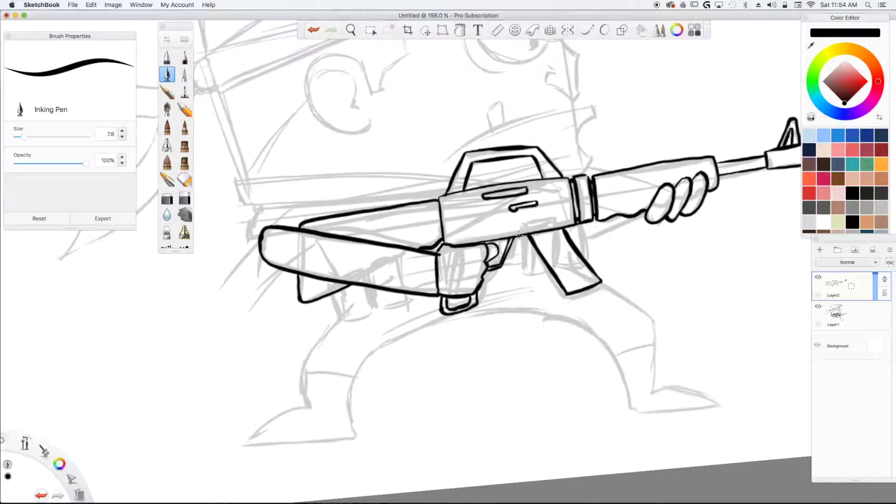
pyautogui.scroll(-2, 519, 235)
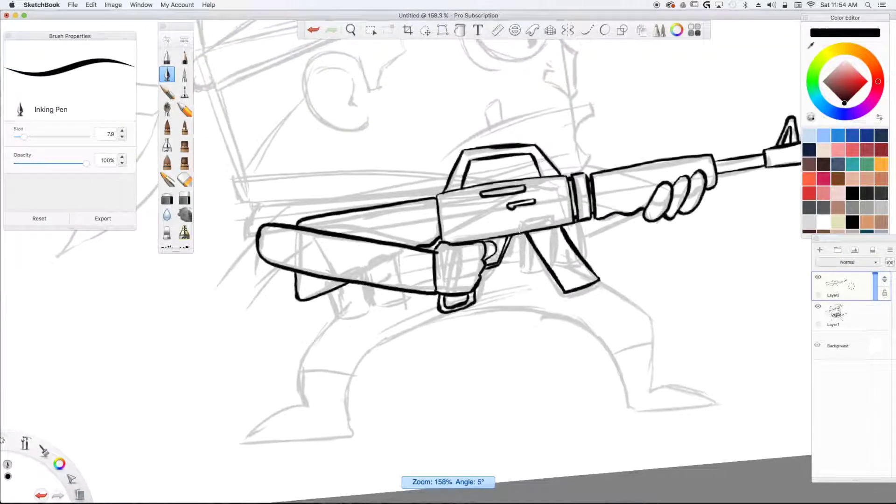
pyautogui.scroll(1, 519, 234)
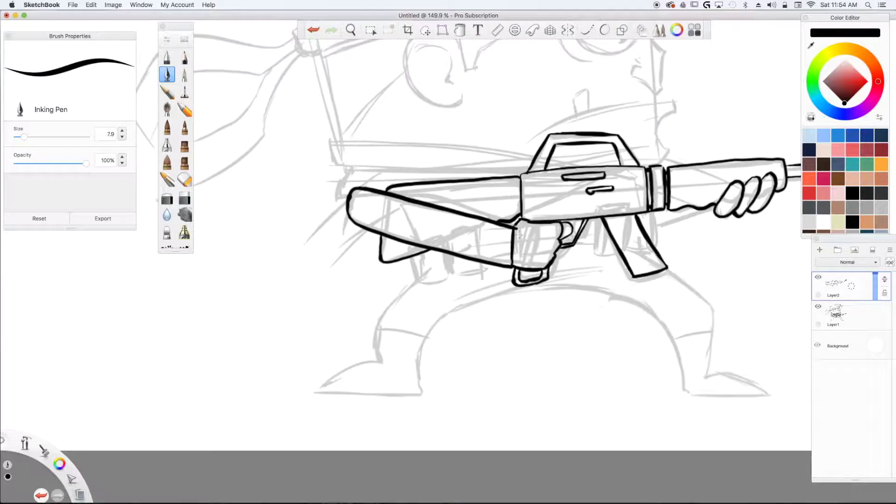
pyautogui.scroll(1, 519, 235)
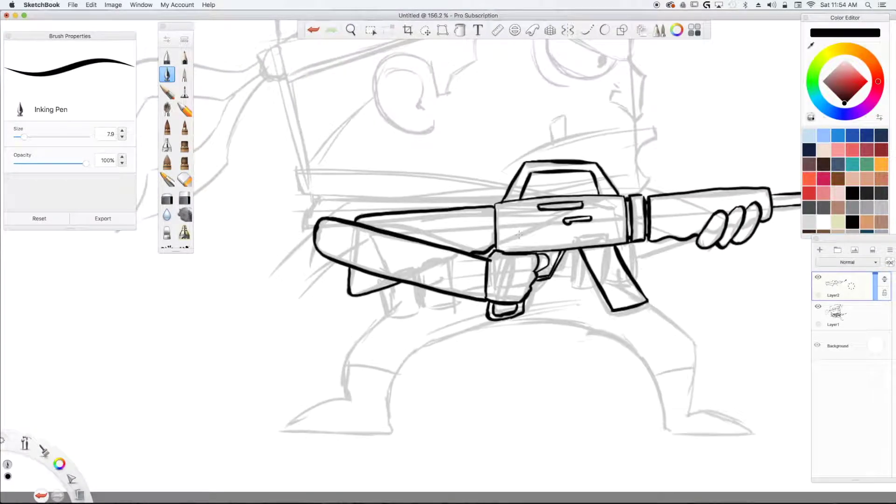
pyautogui.moveTo(381, 292)
pyautogui.mouseDown()
pyautogui.moveTo(384, 314)
pyautogui.moveTo(416, 300)
pyautogui.moveTo(417, 313)
pyautogui.moveTo(415, 285)
pyautogui.moveTo(416, 314)
pyautogui.moveTo(400, 316)
pyautogui.moveTo(387, 317)
pyautogui.moveTo(420, 293)
pyautogui.moveTo(425, 308)
pyautogui.moveTo(453, 297)
pyautogui.moveTo(453, 307)
pyautogui.moveTo(425, 311)
pyautogui.mouseUp()
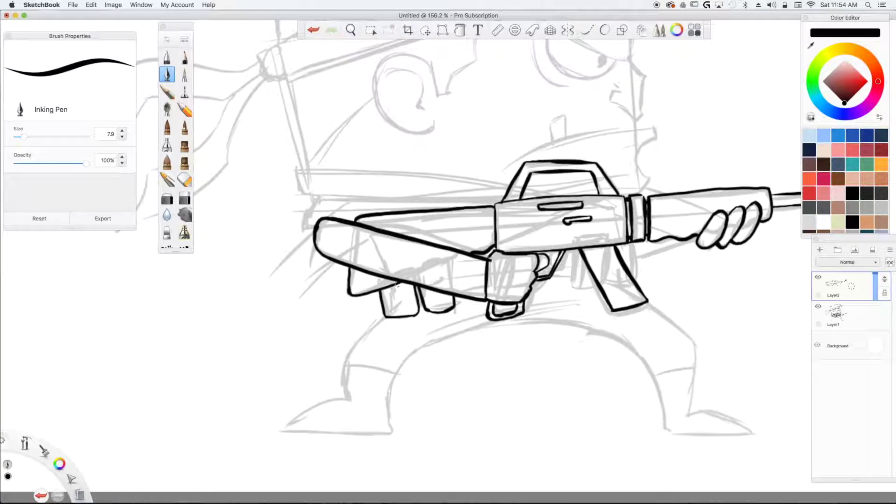
pyautogui.moveTo(398, 288); pyautogui.dragTo(402, 306)
pyautogui.moveTo(435, 294); pyautogui.dragTo(435, 305)
pyautogui.moveTo(440, 294); pyautogui.dragTo(440, 304)
pyautogui.moveTo(386, 299); pyautogui.dragTo(388, 306)
pyautogui.moveTo(391, 299); pyautogui.dragTo(392, 304)
# Step: Ink the belt pouches visible behind the magazine and the far forearm's lower edge leading to the front hand
pyautogui.moveTo(573, 251)
pyautogui.mouseDown()
pyautogui.moveTo(570, 287)
pyautogui.moveTo(596, 290)
pyautogui.mouseUp()
pyautogui.moveTo(579, 250); pyautogui.dragTo(578, 286)
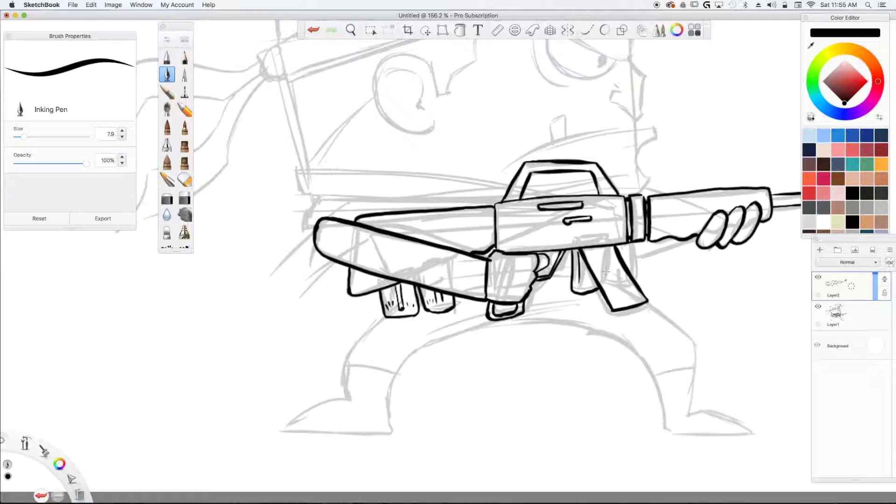
pyautogui.moveTo(636, 244); pyautogui.dragTo(639, 287)
pyautogui.moveTo(690, 241); pyautogui.dragTo(640, 259)
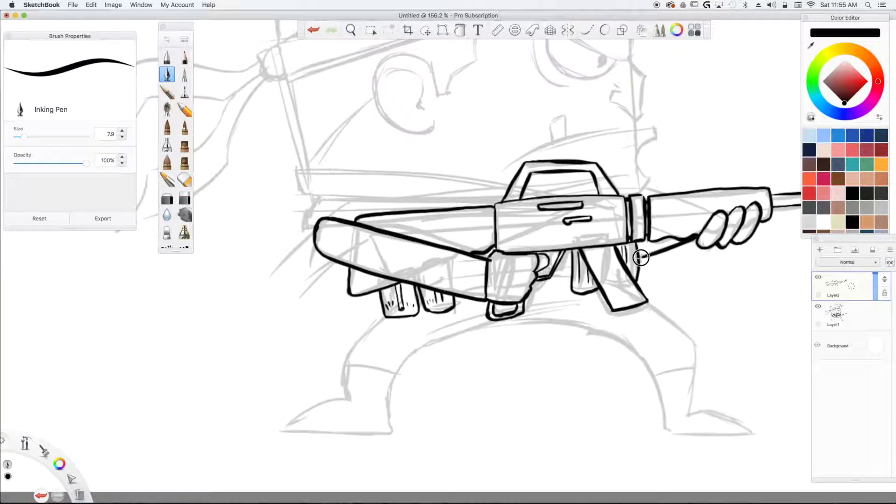
# Step: Ink the outer and inner contours of both bent legs and the pointed foot beneath the rifle's muzzle side
pyautogui.scroll(-5, 705, 224)
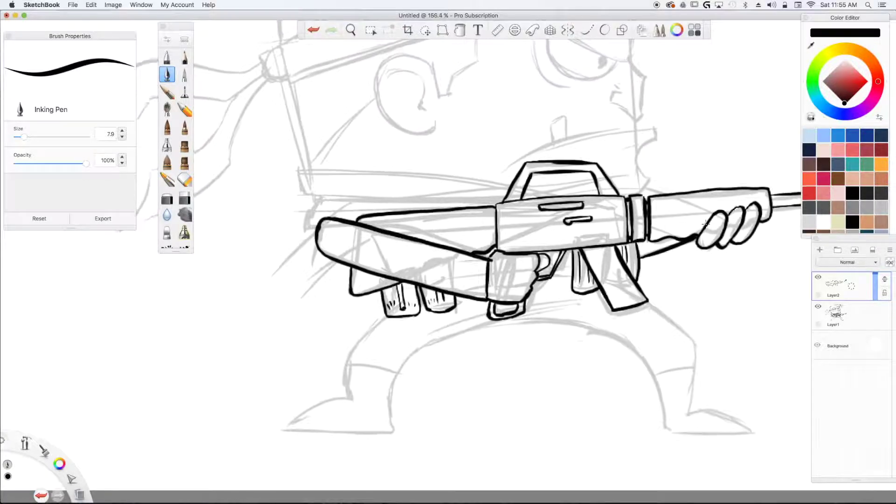
pyautogui.scroll(3, 706, 224)
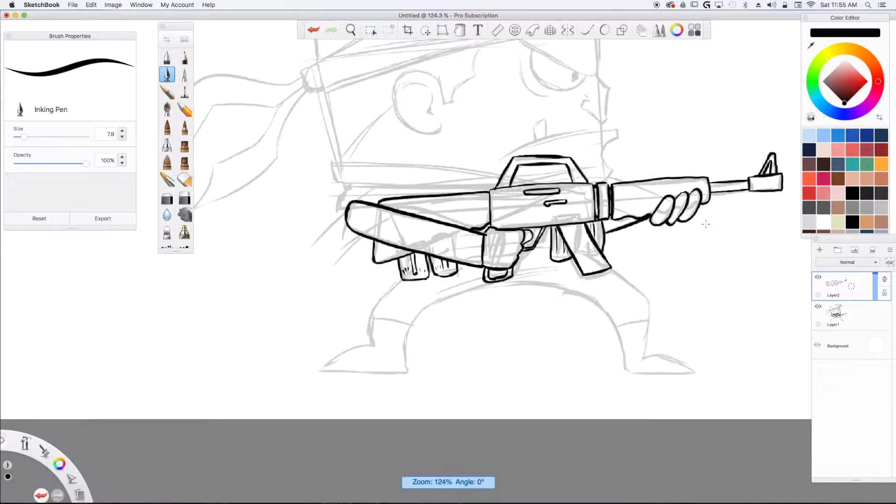
pyautogui.moveTo(400, 278)
pyautogui.mouseDown()
pyautogui.moveTo(371, 301)
pyautogui.moveTo(384, 290)
pyautogui.moveTo(373, 345)
pyautogui.mouseUp()
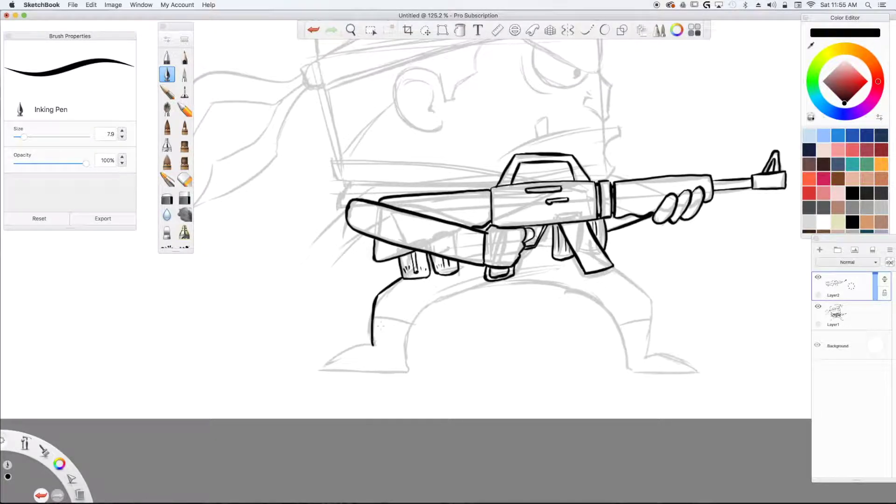
pyautogui.moveTo(529, 281)
pyautogui.mouseDown()
pyautogui.moveTo(424, 304)
pyautogui.moveTo(406, 372)
pyautogui.mouseUp()
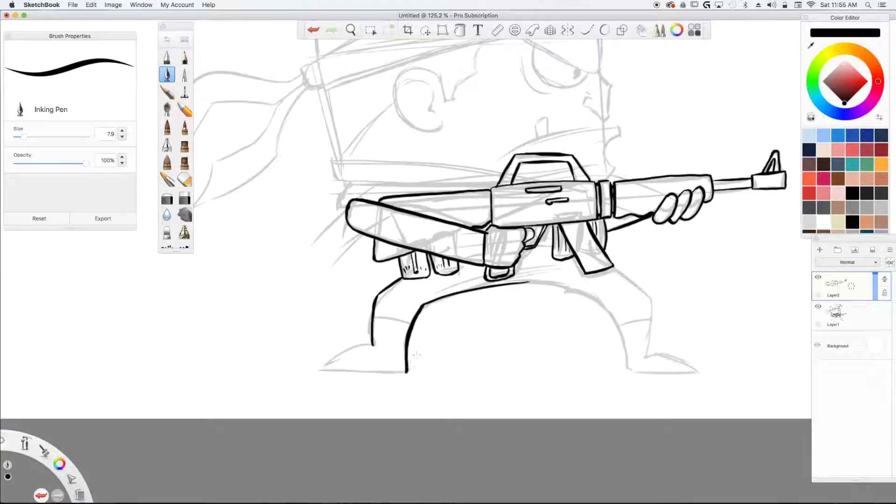
pyautogui.moveTo(525, 282)
pyautogui.mouseDown()
pyautogui.moveTo(584, 293)
pyautogui.moveTo(615, 320)
pyautogui.mouseUp()
pyautogui.moveTo(614, 267)
pyautogui.mouseDown()
pyautogui.moveTo(653, 300)
pyautogui.moveTo(646, 351)
pyautogui.mouseUp()
pyautogui.moveTo(613, 315)
pyautogui.mouseDown()
pyautogui.moveTo(626, 368)
pyautogui.moveTo(645, 351)
pyautogui.moveTo(697, 370)
pyautogui.moveTo(628, 372)
pyautogui.mouseUp()
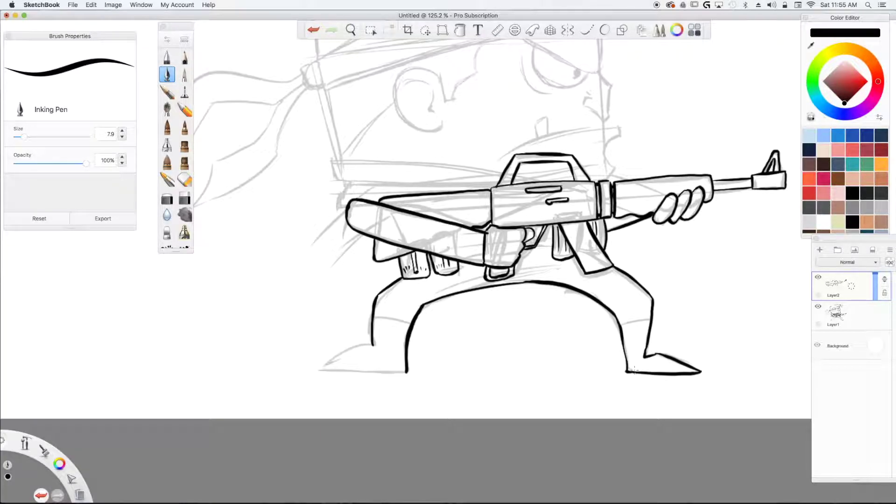
# Step: Ink the rear leg's pointed foot with its upper edge and flat sole
pyautogui.scroll(-3, 634, 370)
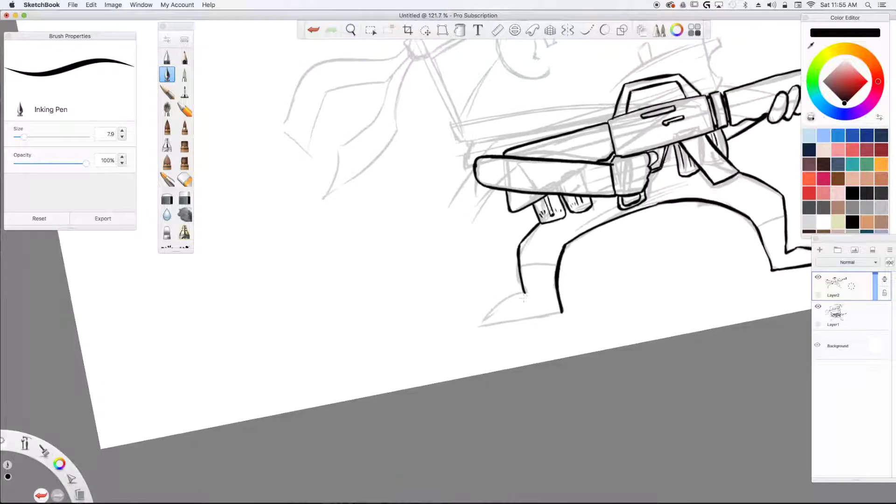
pyautogui.moveTo(517, 279)
pyautogui.mouseDown()
pyautogui.moveTo(527, 300)
pyautogui.moveTo(501, 299)
pyautogui.moveTo(468, 327)
pyautogui.mouseUp()
pyautogui.moveTo(558, 311); pyautogui.dragTo(472, 326)
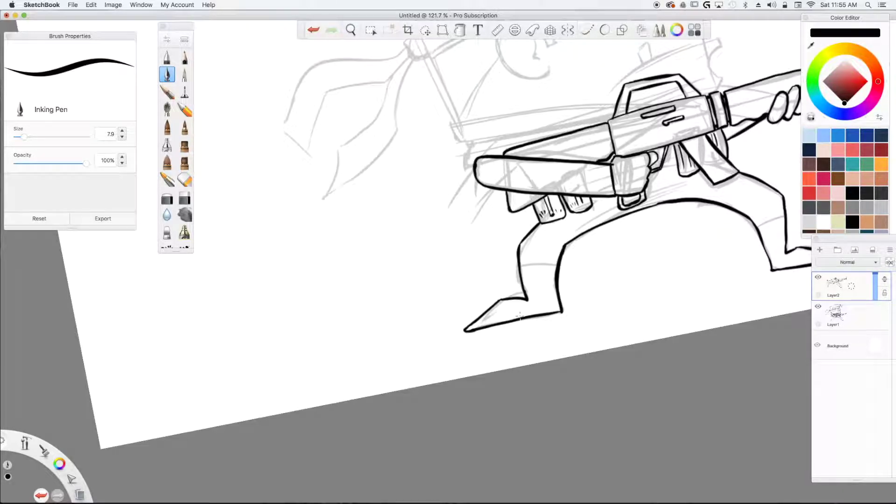
pyautogui.scroll(-5, 519, 316)
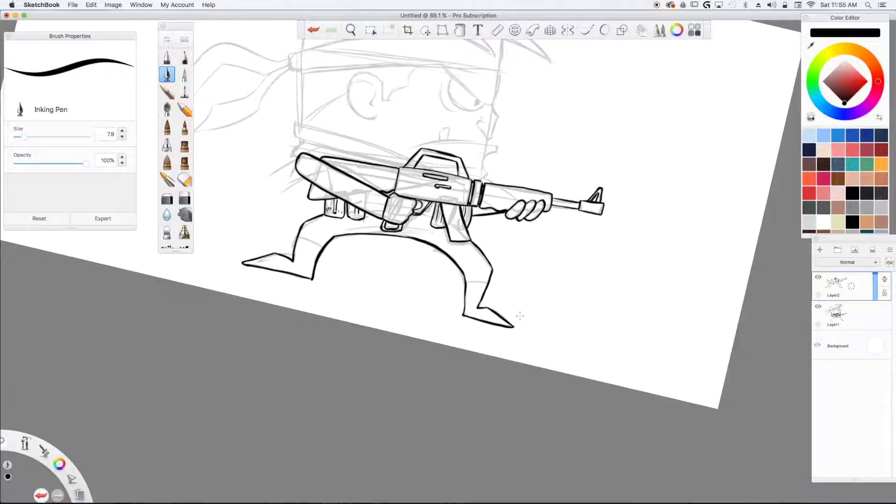
# Step: Ink the boot-top lines across both shins
pyautogui.moveTo(299, 238); pyautogui.dragTo(322, 244)
pyautogui.moveTo(465, 280); pyautogui.dragTo(488, 278)
pyautogui.scroll(-2, 476, 277)
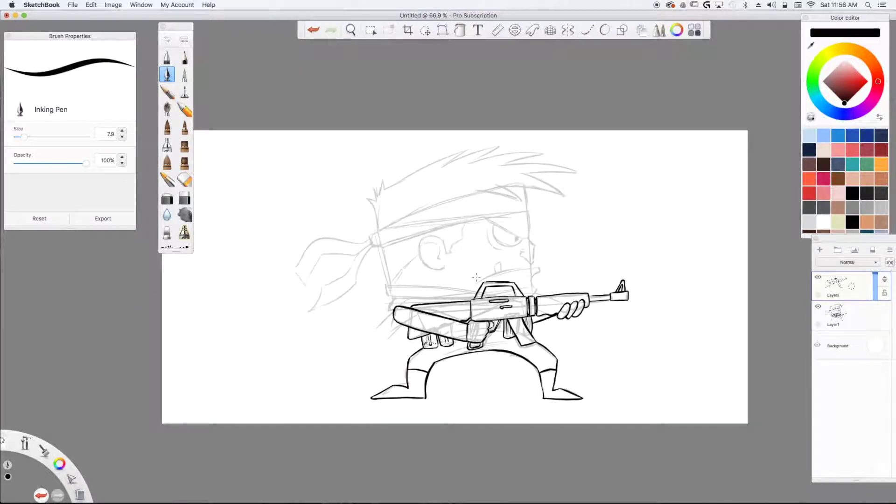
# Step: Ink the long collar strip beneath the head and the ragged-ended cloth pieces at the shoulder behind the rifle arm
pyautogui.scroll(3, 476, 277)
pyautogui.scroll(1, 476, 277)
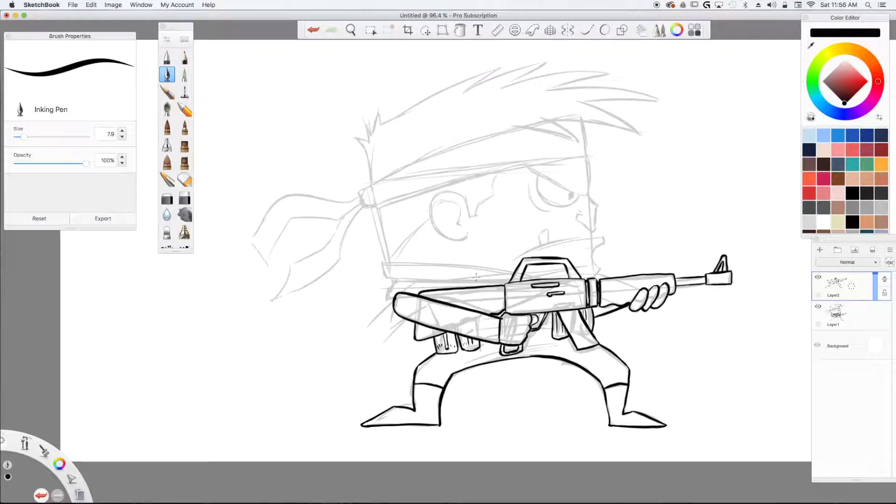
pyautogui.scroll(-1, 476, 278)
pyautogui.scroll(-3, 476, 277)
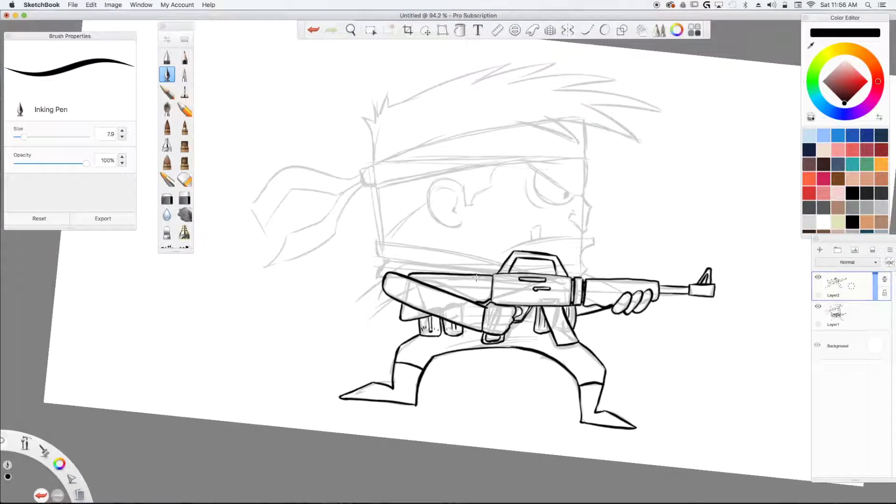
pyautogui.scroll(4, 476, 278)
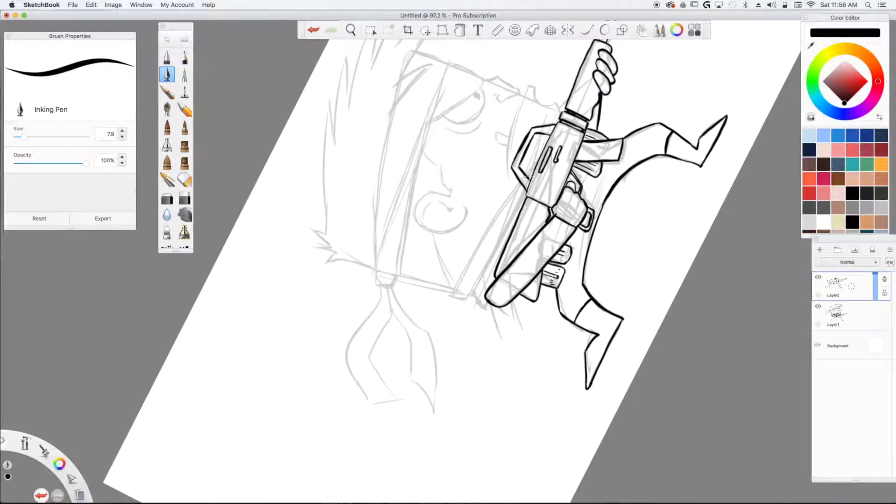
pyautogui.moveTo(520, 181); pyautogui.dragTo(444, 294)
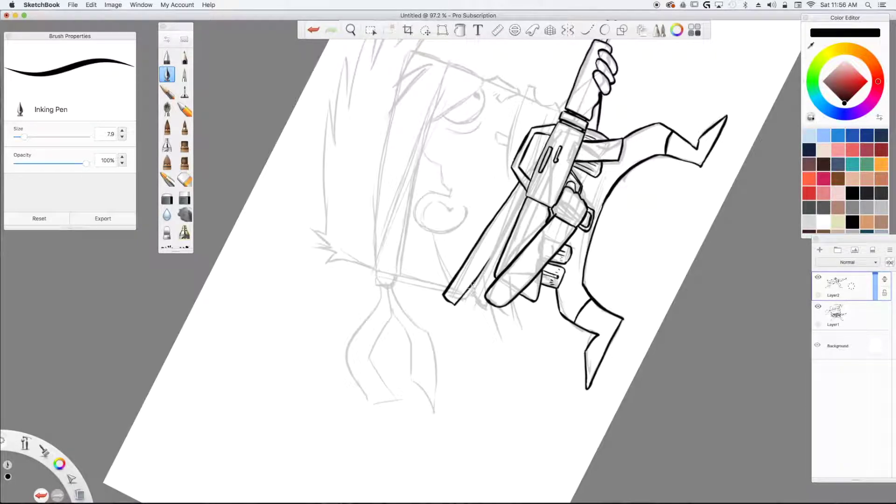
pyautogui.moveTo(507, 242)
pyautogui.mouseDown()
pyautogui.moveTo(466, 296)
pyautogui.moveTo(483, 322)
pyautogui.moveTo(491, 305)
pyautogui.mouseUp()
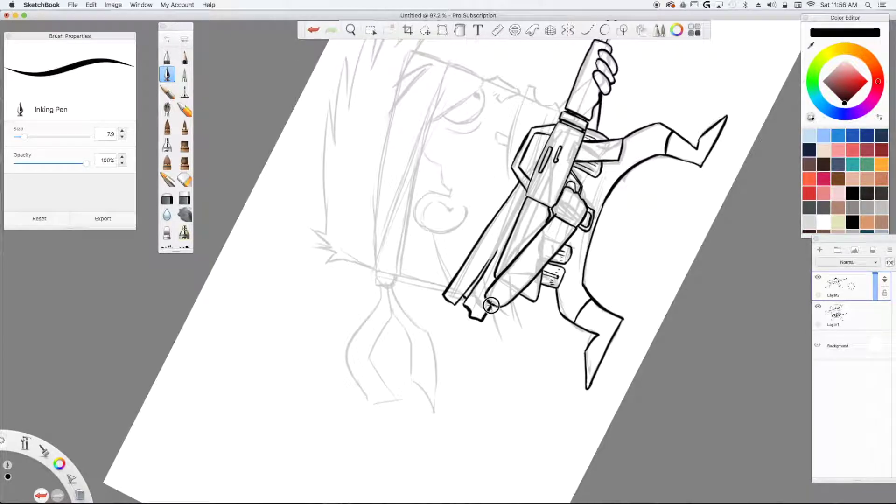
pyautogui.moveTo(523, 194); pyautogui.dragTo(494, 252)
pyautogui.scroll(-2, 495, 288)
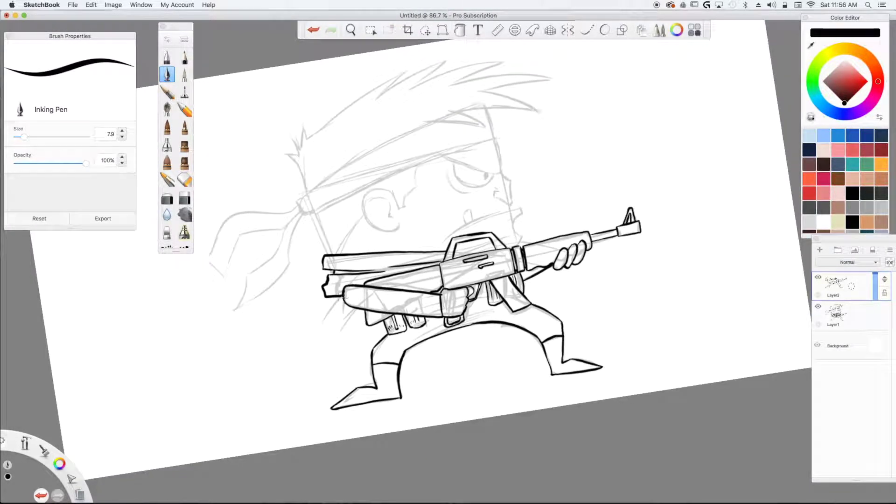
pyautogui.moveTo(339, 296)
pyautogui.mouseDown()
pyautogui.moveTo(329, 316)
pyautogui.moveTo(343, 329)
pyautogui.moveTo(361, 309)
pyautogui.mouseUp()
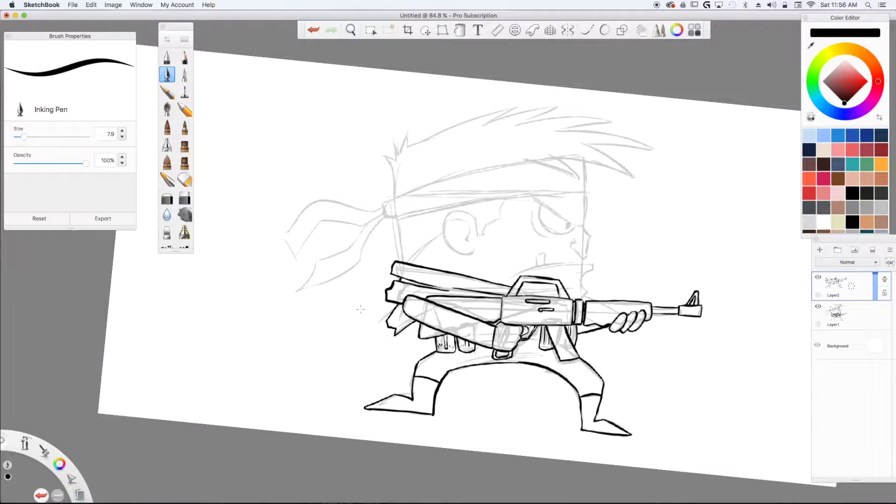
# Step: Ink the chin profile, the jutting lower lip line and the single tooth sticking up above the rifle's carry handle
pyautogui.scroll(2, 360, 308)
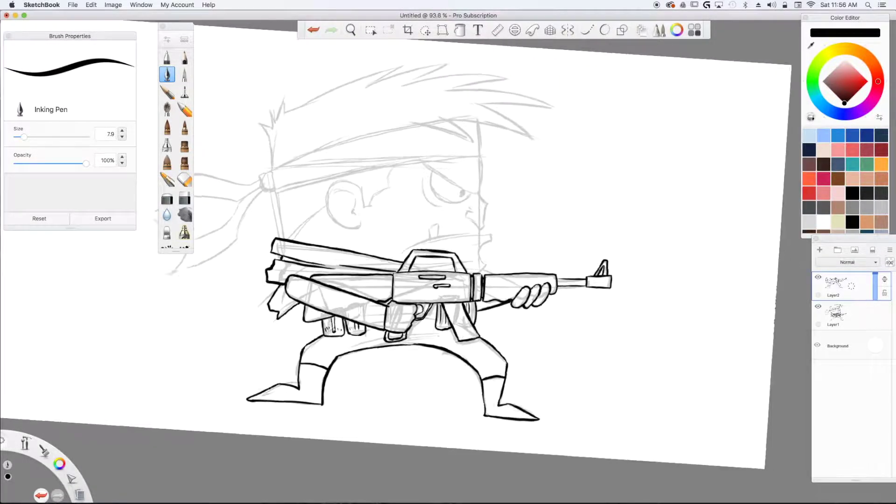
pyautogui.moveTo(481, 236)
pyautogui.mouseDown()
pyautogui.moveTo(472, 249)
pyautogui.moveTo(476, 273)
pyautogui.mouseUp()
pyautogui.moveTo(482, 235)
pyautogui.mouseDown()
pyautogui.moveTo(426, 238)
pyautogui.moveTo(425, 222)
pyautogui.moveTo(417, 237)
pyautogui.moveTo(420, 191)
pyautogui.moveTo(409, 243)
pyautogui.moveTo(391, 255)
pyautogui.mouseUp()
pyautogui.scroll(5, 399, 238)
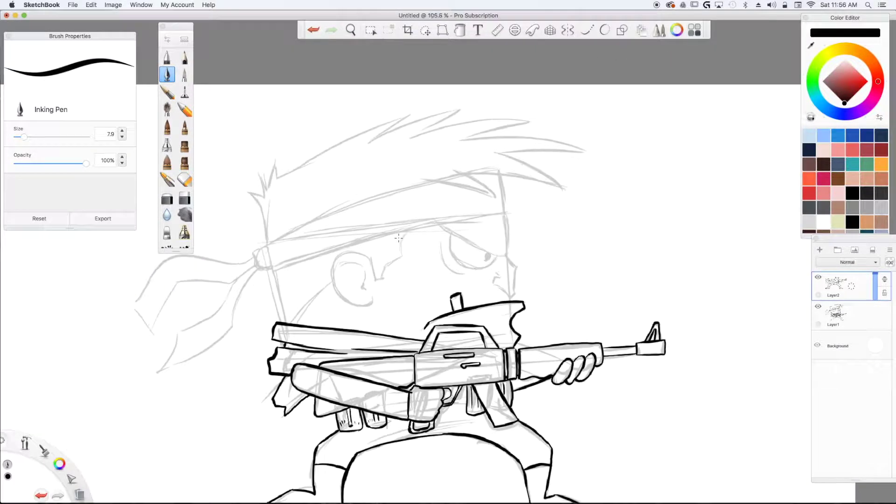
# Step: Ink the nostril, the pointed nose profile and the curved forehead contour from the nose up to the headband
pyautogui.scroll(1, 399, 238)
pyautogui.moveTo(422, 277); pyautogui.dragTo(421, 287)
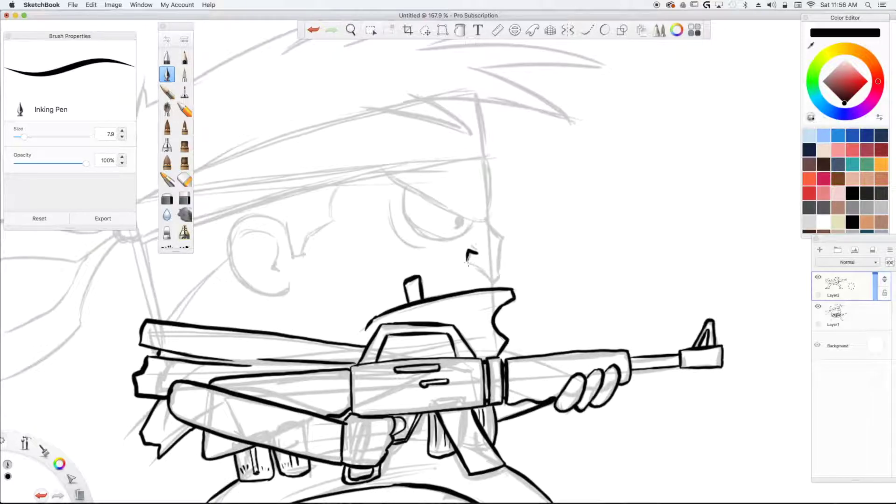
pyautogui.moveTo(475, 266); pyautogui.dragTo(498, 283)
pyautogui.moveTo(486, 219)
pyautogui.mouseDown()
pyautogui.moveTo(503, 234)
pyautogui.moveTo(495, 281)
pyautogui.mouseUp()
pyautogui.hscroll(-5, 499, 272)
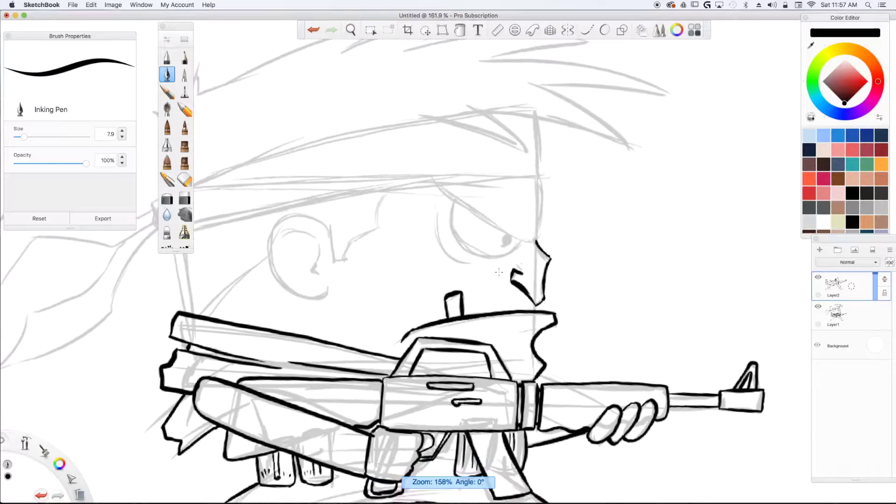
pyautogui.scroll(5, 498, 272)
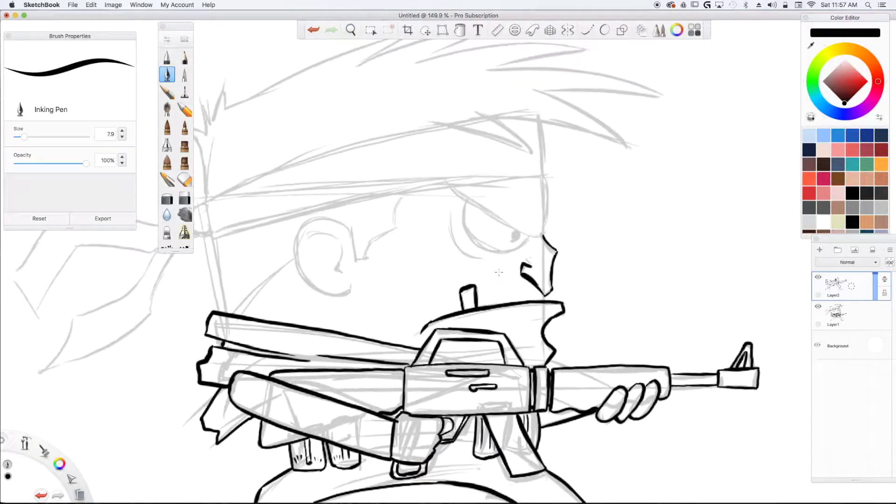
pyautogui.hscroll(-5, 498, 272)
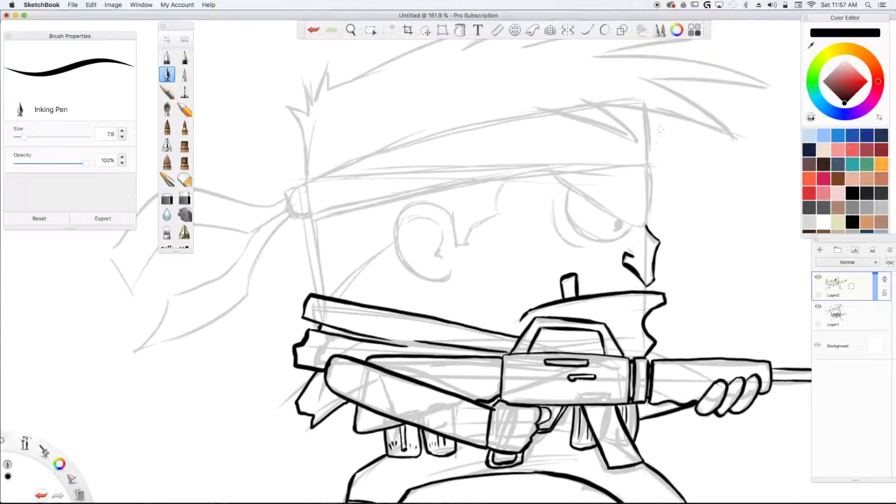
pyautogui.moveTo(646, 164); pyautogui.dragTo(646, 224)
# Step: Ink the slanted angry brow, the round eye with a solid black pupil and the crease lines behind the eye
pyautogui.hscroll(5, 648, 198)
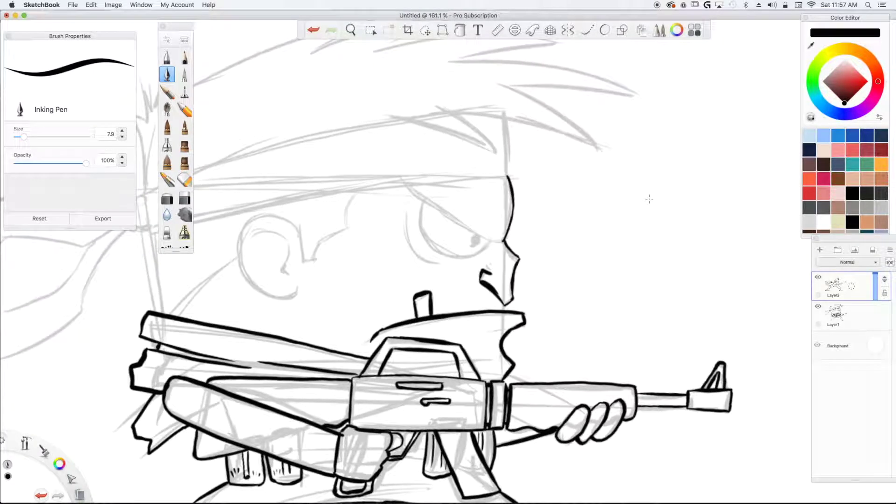
pyautogui.moveTo(404, 184); pyautogui.dragTo(503, 240)
pyautogui.moveTo(420, 203)
pyautogui.mouseDown()
pyautogui.moveTo(434, 250)
pyautogui.moveTo(455, 256)
pyautogui.moveTo(489, 245)
pyautogui.moveTo(474, 240)
pyautogui.mouseUp()
pyautogui.moveTo(404, 207)
pyautogui.mouseDown()
pyautogui.moveTo(415, 250)
pyautogui.moveTo(437, 266)
pyautogui.moveTo(400, 223)
pyautogui.mouseUp()
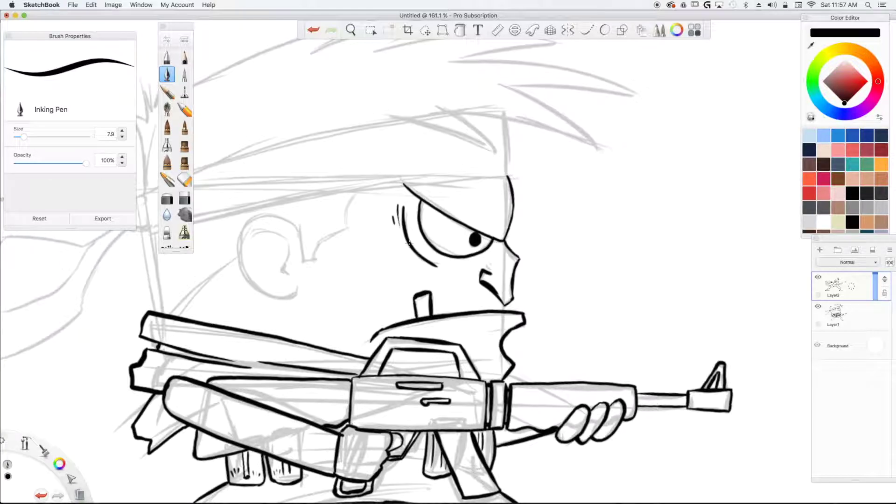
# Step: Ink the hairline with its pointed sideburn and the ear's outer contour and inner fold
pyautogui.scroll(-3, 408, 244)
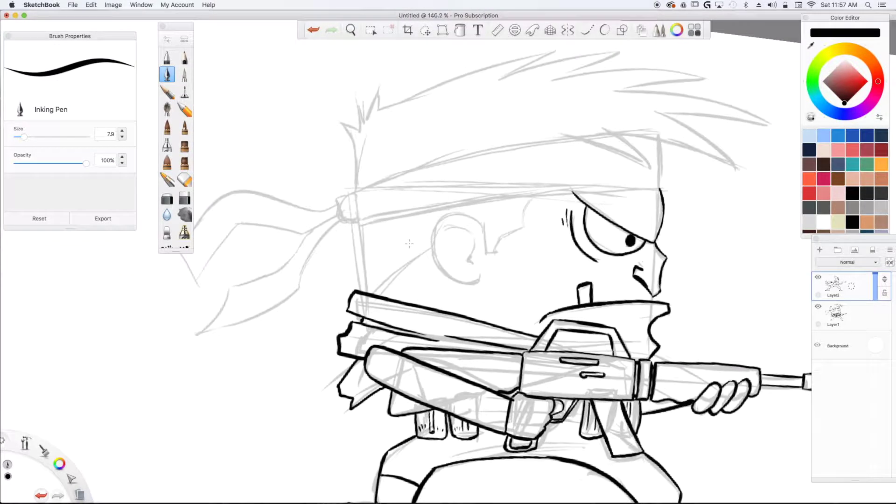
pyautogui.moveTo(469, 195)
pyautogui.mouseDown()
pyautogui.moveTo(462, 228)
pyautogui.moveTo(434, 253)
pyautogui.moveTo(416, 226)
pyautogui.moveTo(420, 257)
pyautogui.mouseUp()
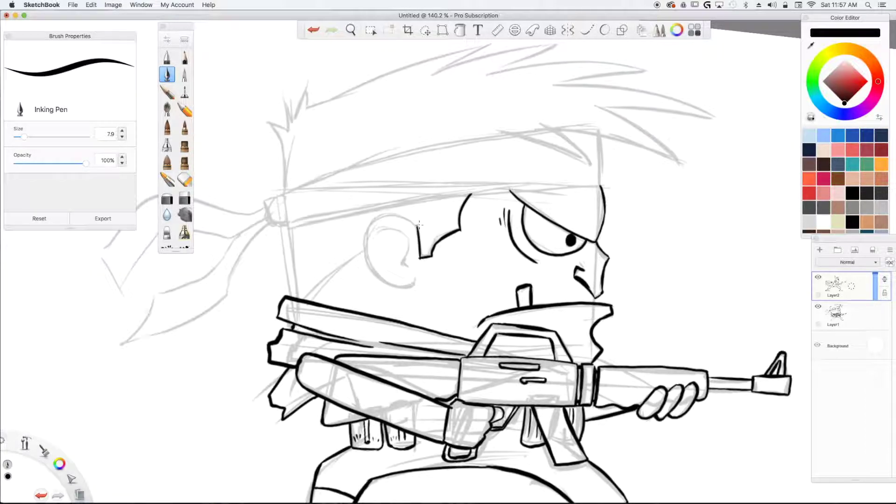
pyautogui.moveTo(417, 231)
pyautogui.mouseDown()
pyautogui.moveTo(402, 214)
pyautogui.moveTo(366, 234)
pyautogui.moveTo(374, 276)
pyautogui.moveTo(417, 278)
pyautogui.mouseUp()
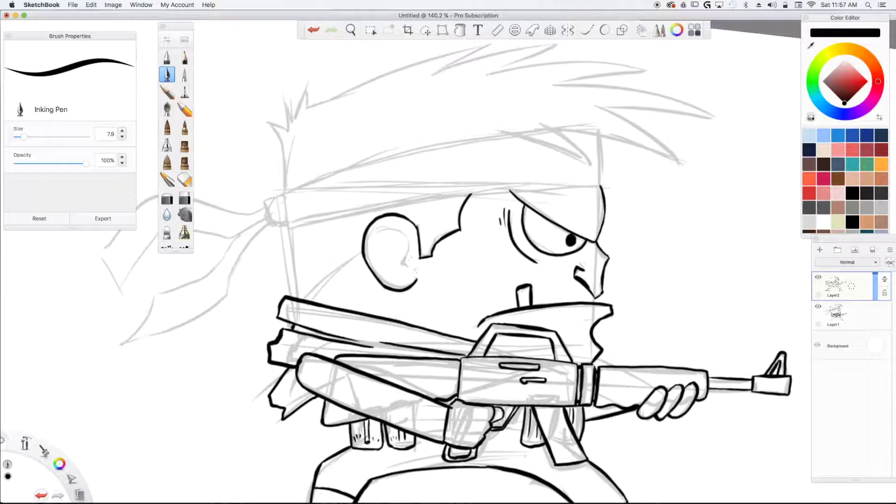
pyautogui.moveTo(408, 257)
pyautogui.mouseDown()
pyautogui.moveTo(405, 266)
pyautogui.moveTo(390, 232)
pyautogui.moveTo(378, 240)
pyautogui.mouseUp()
# Step: Ink the hairline from behind the ear to the collar and the back edge of the head below the headband knot
pyautogui.moveTo(362, 253)
pyautogui.mouseDown()
pyautogui.moveTo(321, 290)
pyautogui.moveTo(324, 279)
pyautogui.moveTo(314, 297)
pyautogui.mouseUp()
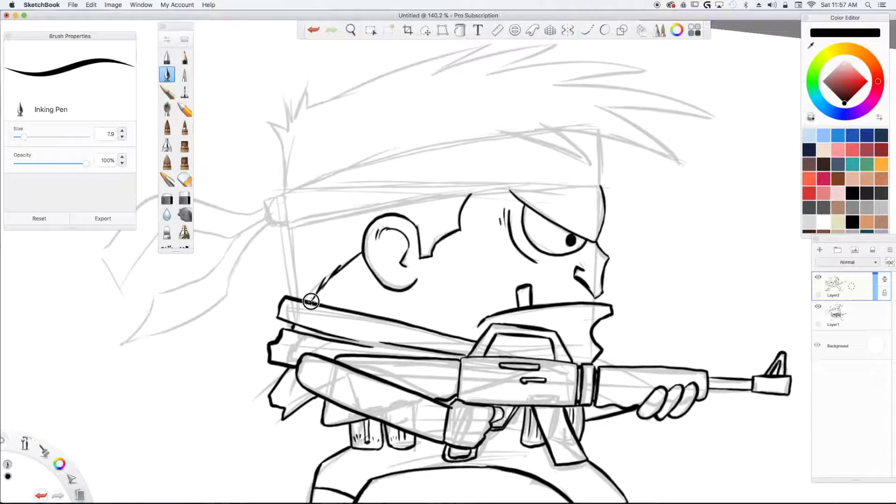
pyautogui.moveTo(287, 229)
pyautogui.mouseDown()
pyautogui.moveTo(286, 274)
pyautogui.moveTo(296, 294)
pyautogui.mouseUp()
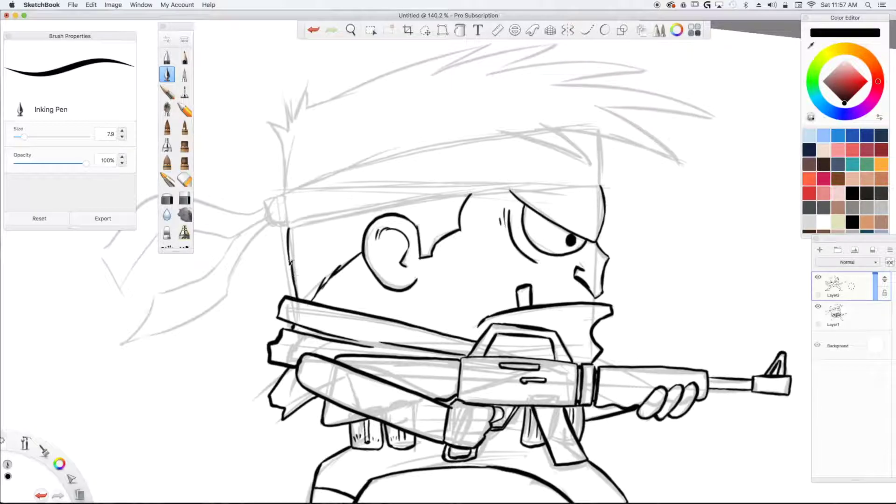
pyautogui.moveTo(288, 228)
pyautogui.mouseDown()
pyautogui.moveTo(286, 270)
pyautogui.moveTo(297, 294)
pyautogui.mouseUp()
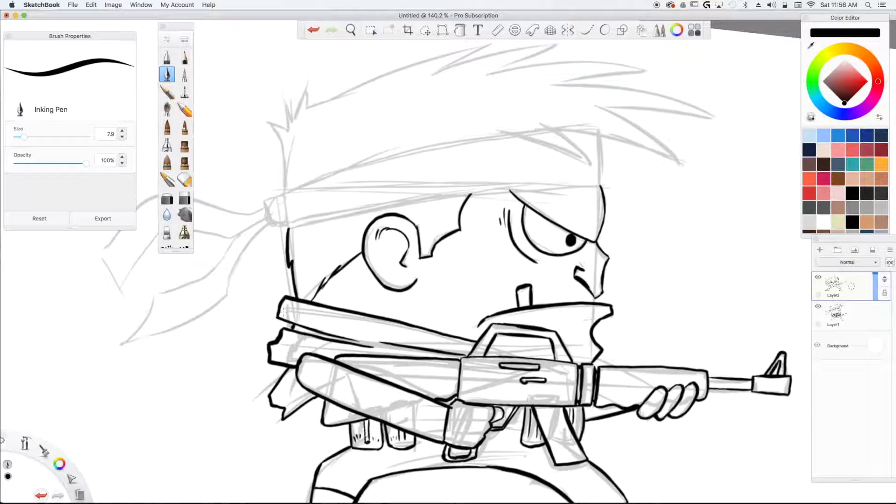
pyautogui.scroll(-5, 282, 312)
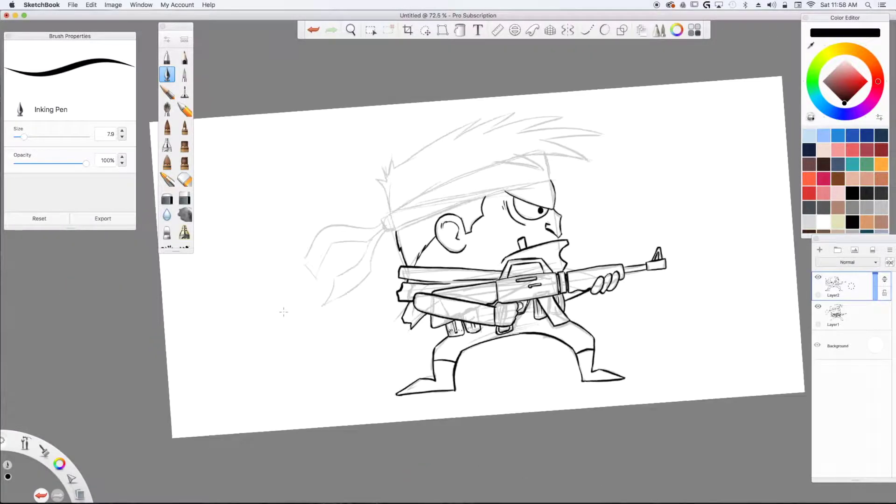
pyautogui.press('Home')
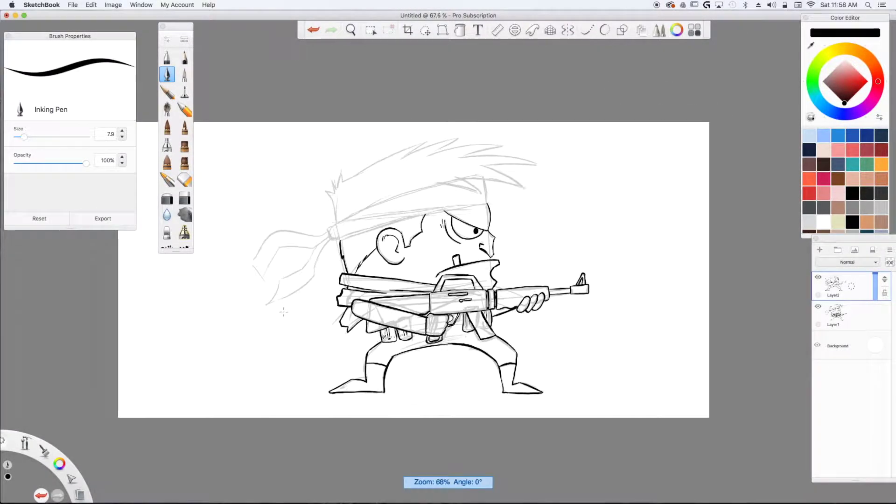
pyautogui.scroll(1, 284, 311)
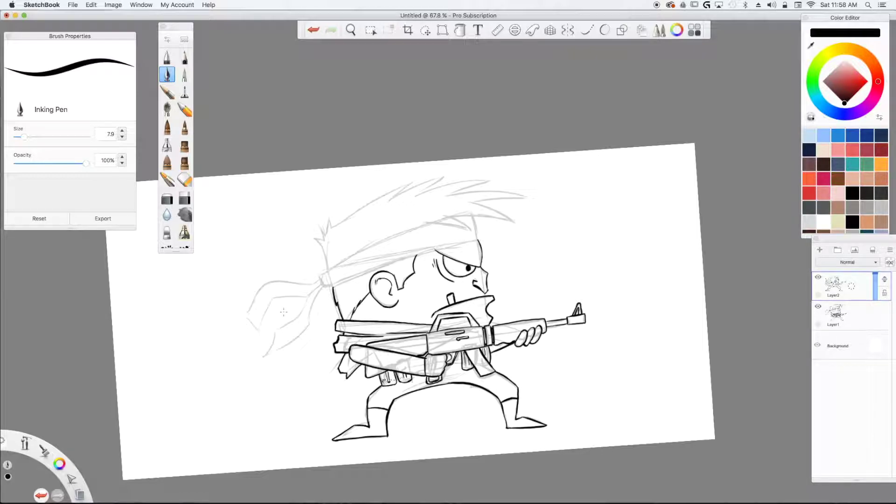
pyautogui.scroll(4, 284, 312)
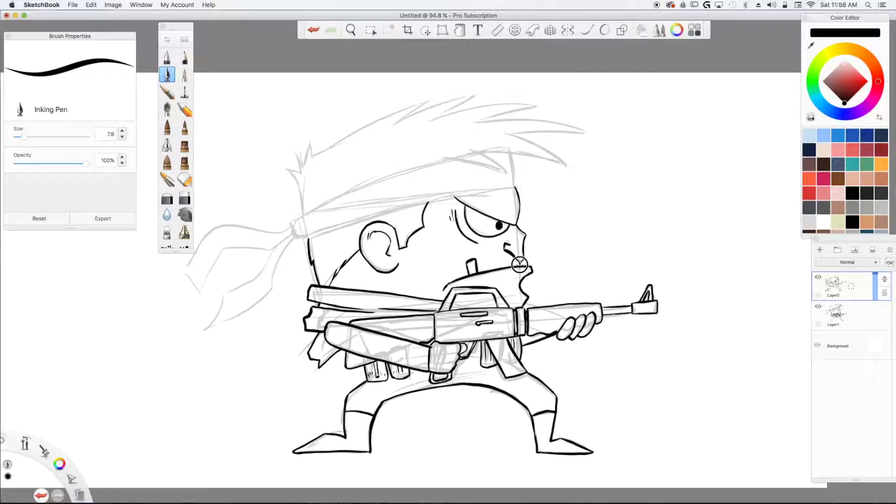
pyautogui.scroll(3, 515, 241)
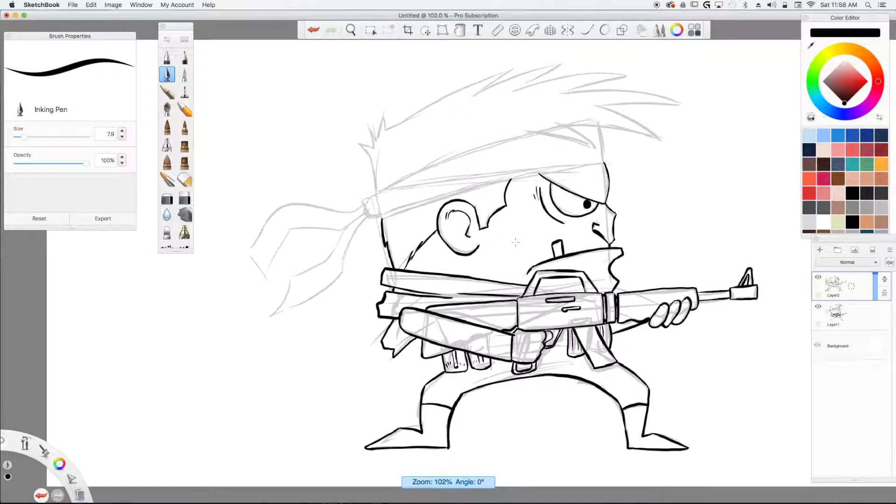
pyautogui.scroll(-2, 515, 242)
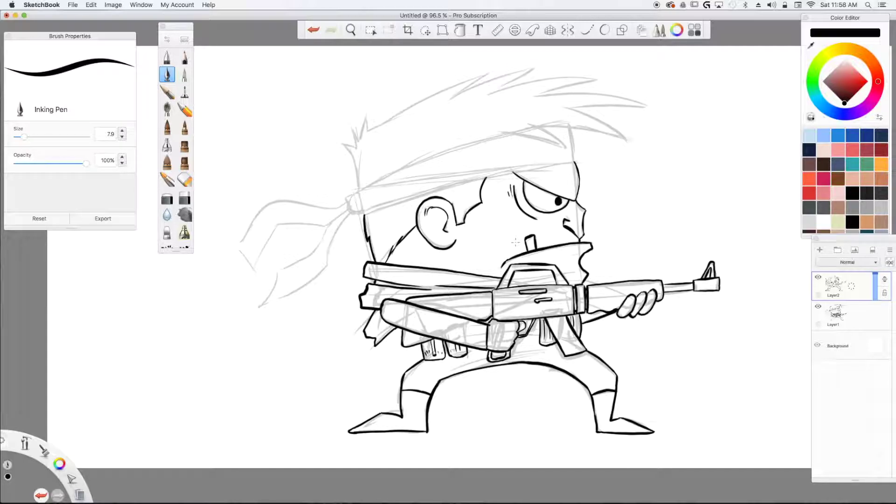
pyautogui.scroll(2, 515, 241)
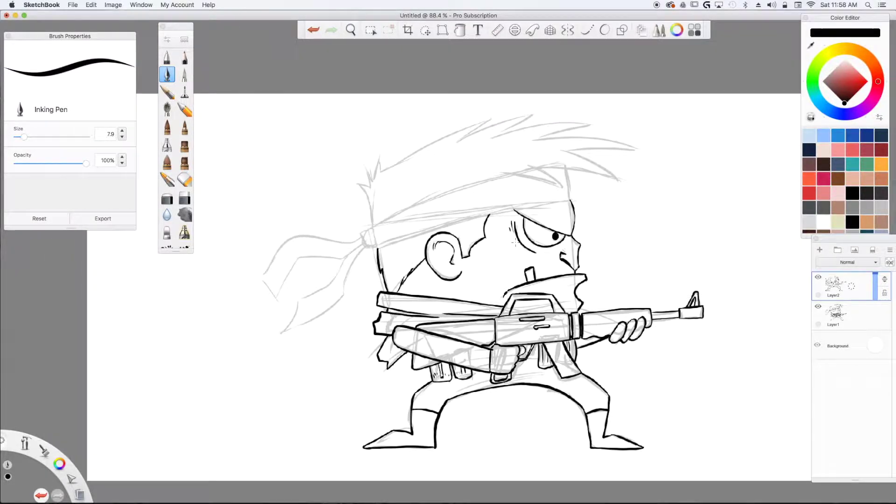
# Step: Try to ink the headband's lower edge in one long stroke from the forehead back toward the knot
pyautogui.scroll(2, 516, 241)
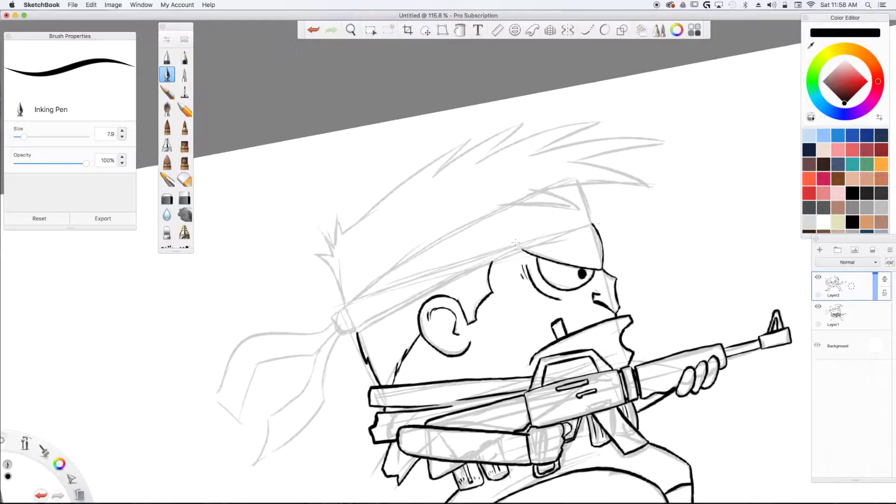
pyautogui.moveTo(593, 226)
pyautogui.mouseDown()
pyautogui.moveTo(485, 260)
pyautogui.moveTo(356, 332)
pyautogui.mouseUp()
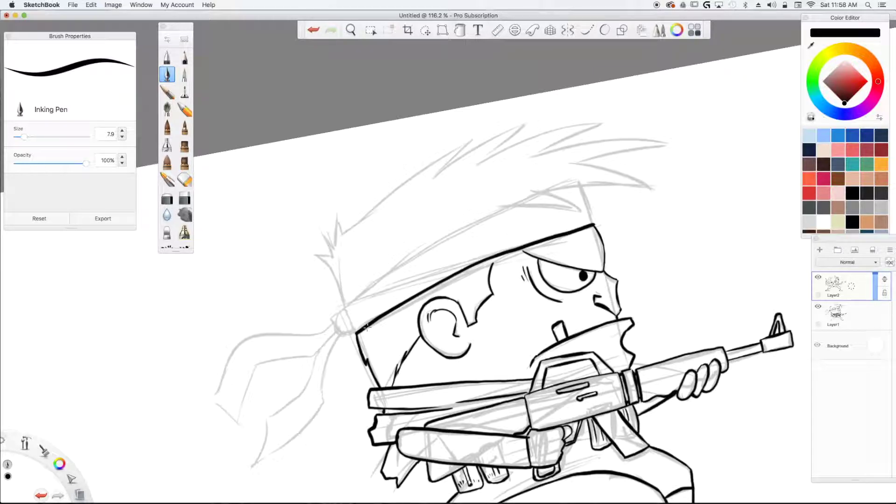
pyautogui.scroll(-3, 367, 326)
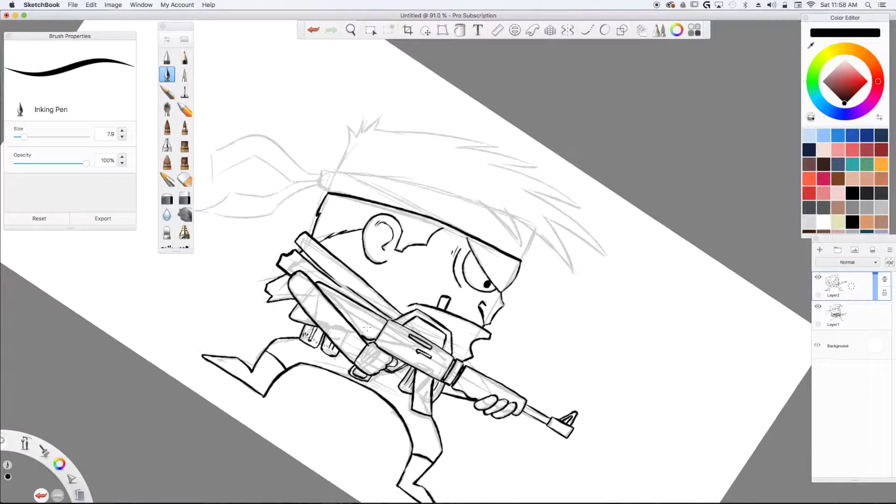
pyautogui.click(314, 31)
# Step: Ink the headband's lower edge as a straight line from the forehead contour to the back of the head
pyautogui.scroll(3, 315, 34)
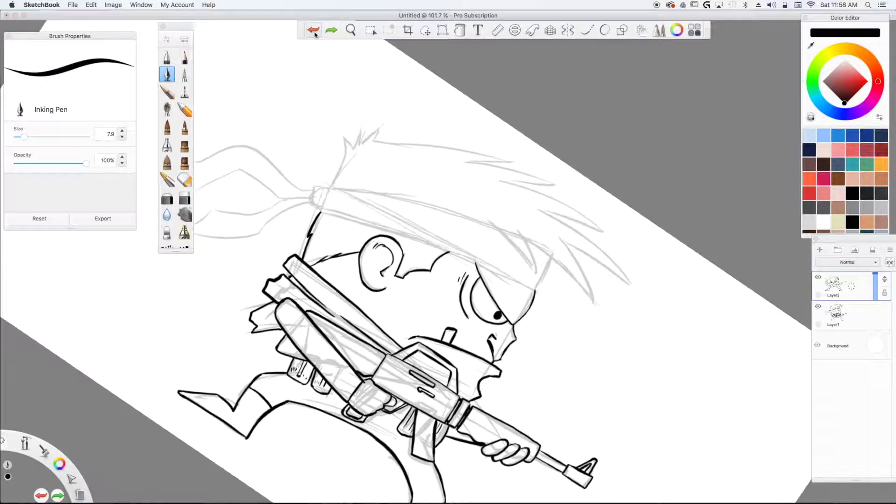
pyautogui.scroll(1, 315, 35)
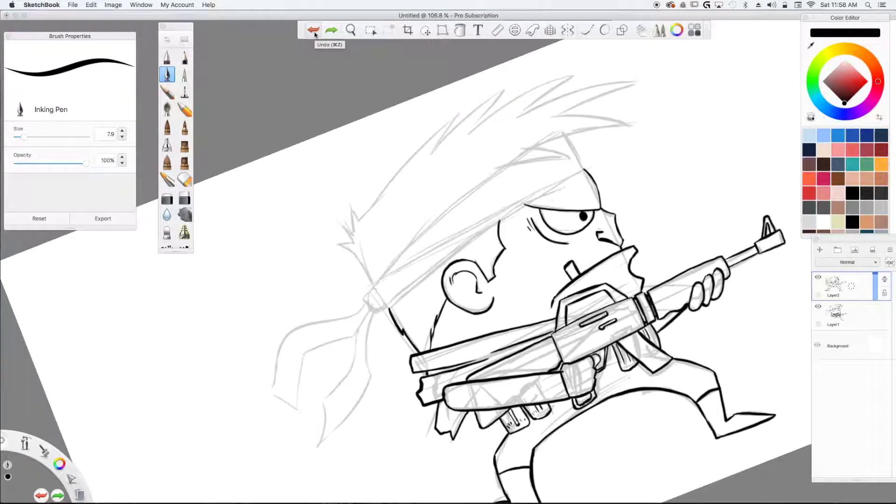
pyautogui.moveTo(583, 168); pyautogui.dragTo(392, 307)
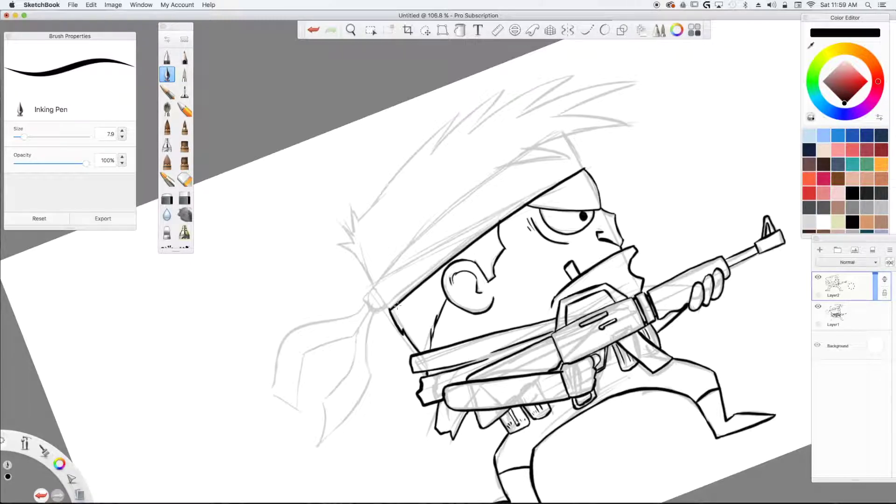
# Step: Ink the headband's upper and front edges and add fold lines fanning from the knot and along the band
pyautogui.moveTo(562, 132)
pyautogui.mouseDown()
pyautogui.moveTo(456, 207)
pyautogui.moveTo(374, 290)
pyautogui.mouseUp()
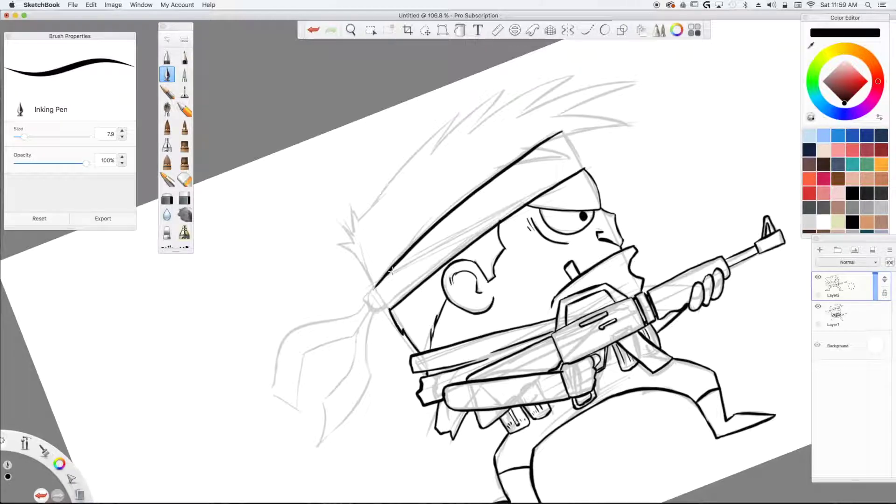
pyautogui.moveTo(563, 132); pyautogui.dragTo(585, 171)
pyautogui.moveTo(374, 288); pyautogui.dragTo(432, 236)
pyautogui.moveTo(391, 307); pyautogui.dragTo(424, 259)
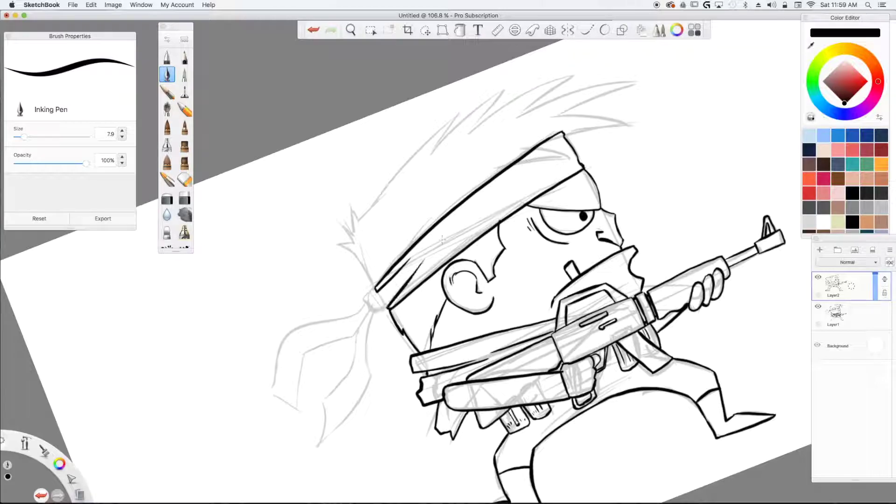
pyautogui.moveTo(381, 303)
pyautogui.mouseDown()
pyautogui.moveTo(408, 268)
pyautogui.moveTo(386, 306)
pyautogui.moveTo(377, 290)
pyautogui.mouseUp()
pyautogui.moveTo(525, 157); pyautogui.dragTo(479, 196)
pyautogui.moveTo(519, 165); pyautogui.dragTo(500, 180)
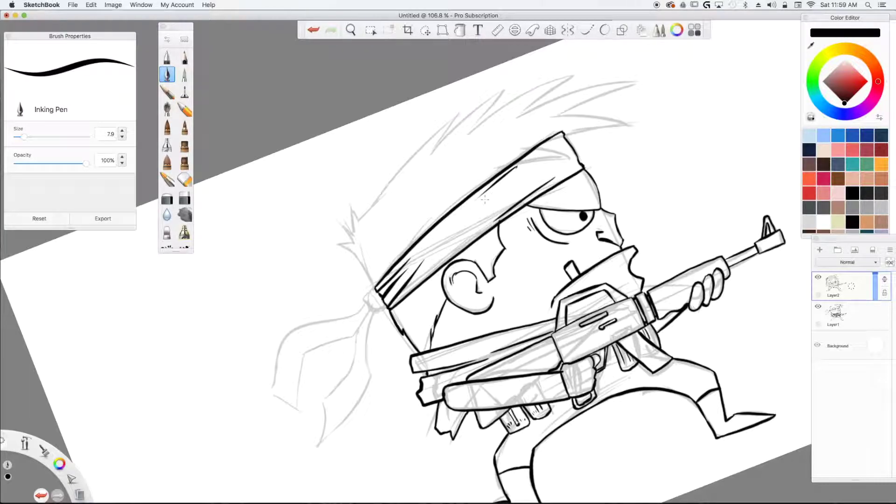
# Step: Ink the back edge of the head above the knot, ending in a small spiky hair tuft
pyautogui.scroll(-5, 485, 199)
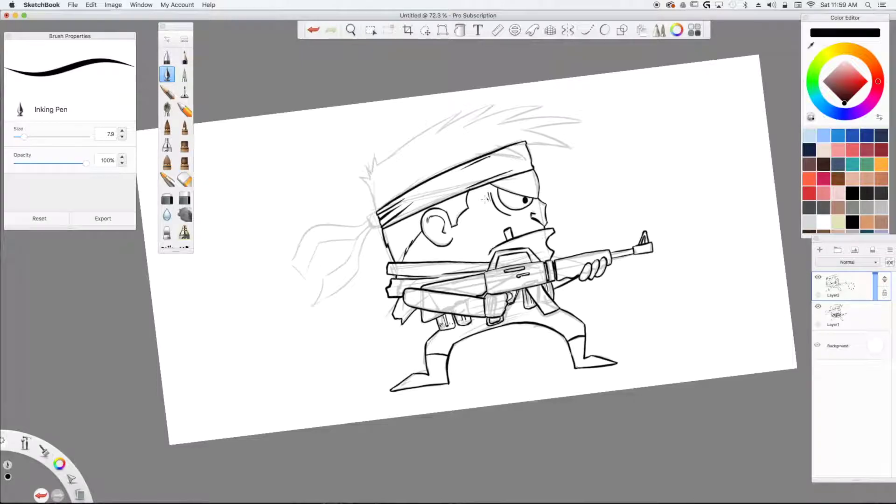
pyautogui.scroll(1, 485, 200)
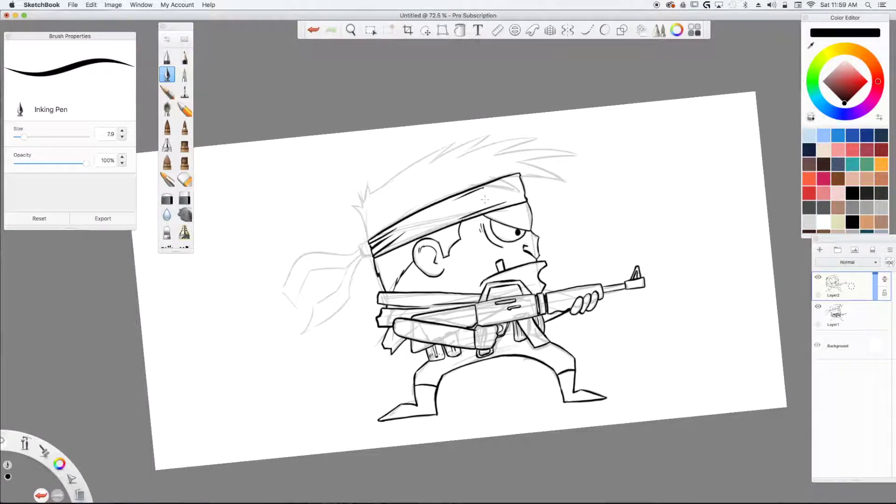
pyautogui.scroll(-2, 484, 199)
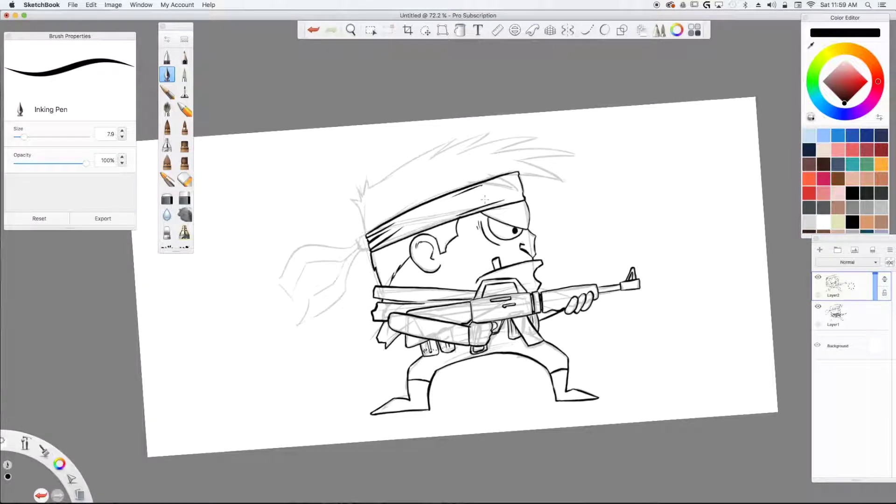
pyautogui.scroll(2, 484, 199)
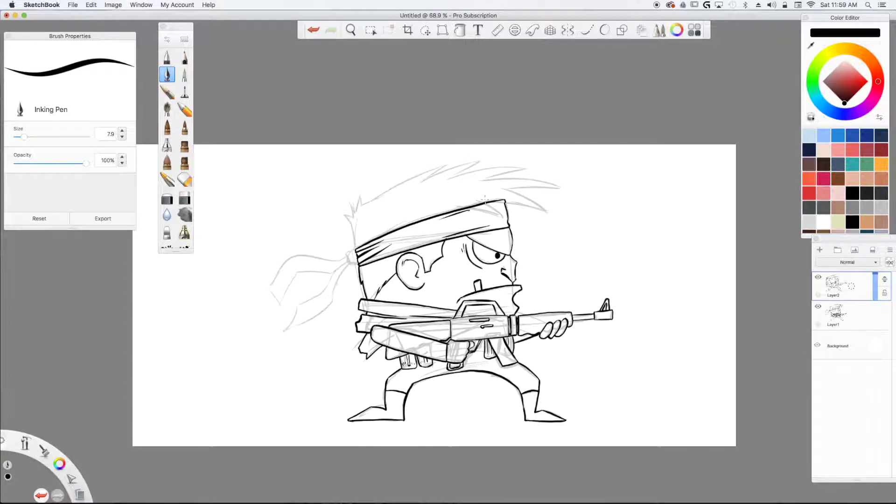
pyautogui.scroll(-1, 485, 200)
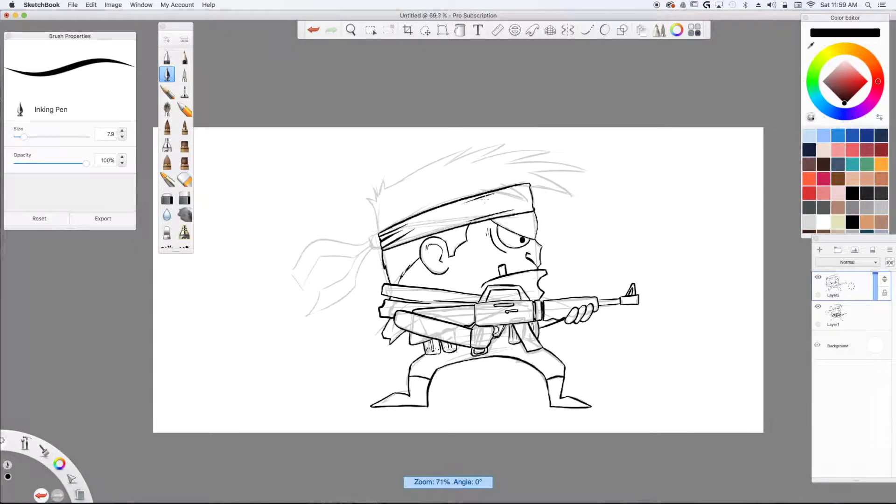
pyautogui.scroll(1, 485, 200)
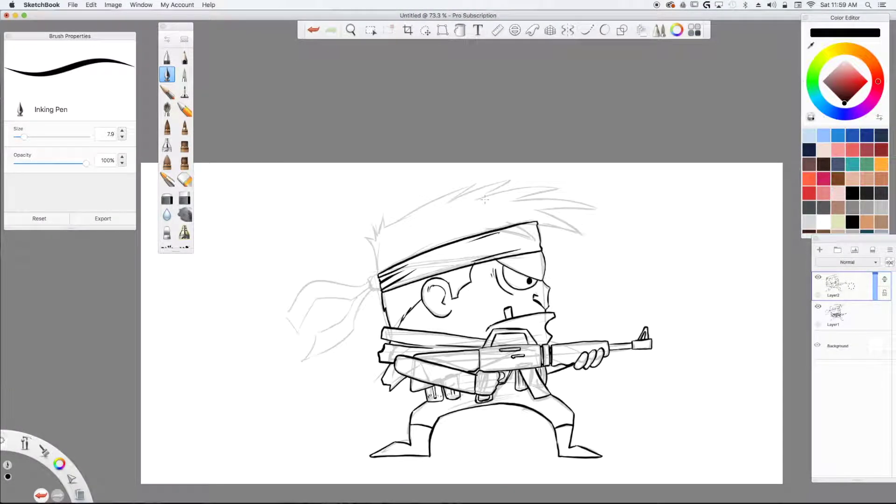
pyautogui.moveTo(377, 261)
pyautogui.mouseDown()
pyautogui.moveTo(362, 235)
pyautogui.moveTo(374, 239)
pyautogui.moveTo(371, 222)
pyautogui.moveTo(377, 229)
pyautogui.moveTo(379, 219)
pyautogui.moveTo(380, 229)
pyautogui.moveTo(385, 206)
pyautogui.moveTo(385, 226)
pyautogui.moveTo(385, 204)
pyautogui.mouseUp()
# Step: Ink the spiky hair outline along the top and over the forehead, with a pointed strand overlapping the headband
pyautogui.scroll(-2, 385, 206)
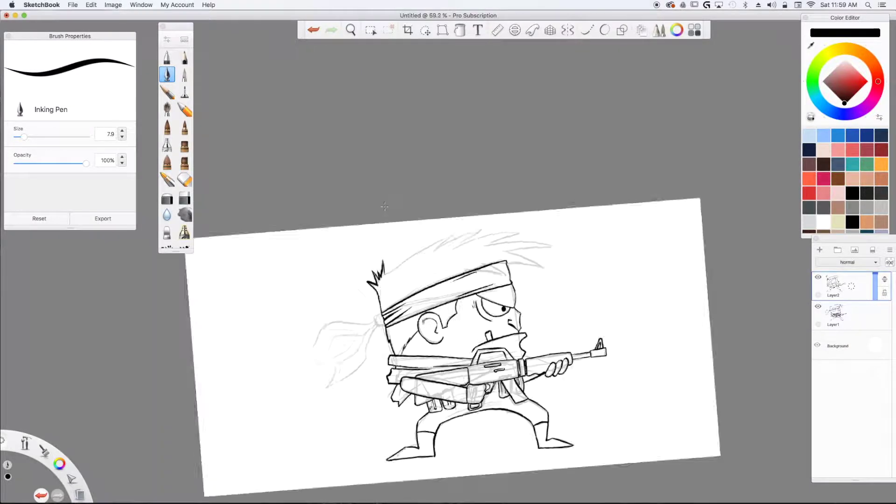
pyautogui.moveTo(400, 281); pyautogui.dragTo(492, 233)
pyautogui.moveTo(531, 235)
pyautogui.mouseDown()
pyautogui.moveTo(516, 246)
pyautogui.moveTo(553, 245)
pyautogui.moveTo(531, 259)
pyautogui.moveTo(554, 267)
pyautogui.moveTo(501, 269)
pyautogui.mouseUp()
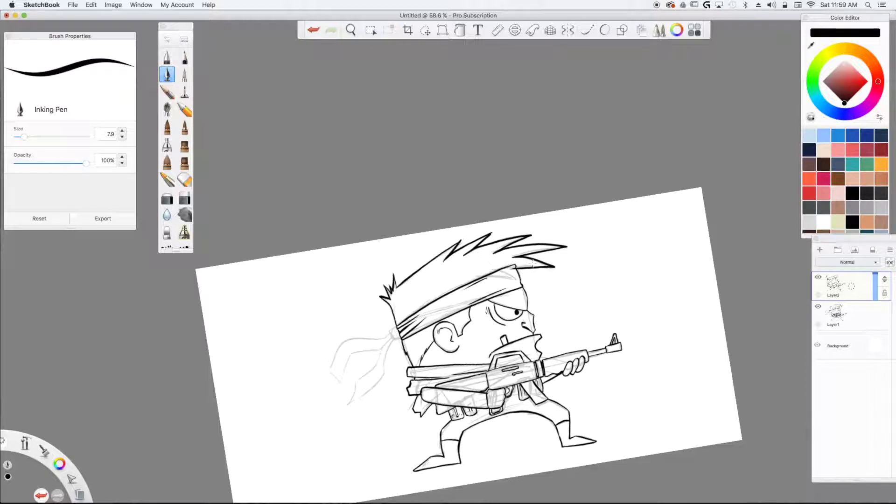
pyautogui.scroll(3, 533, 263)
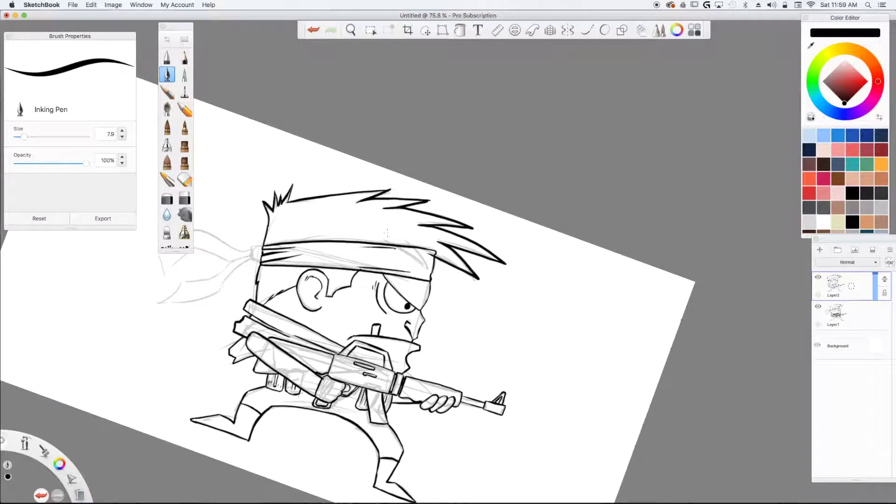
pyautogui.moveTo(382, 240)
pyautogui.mouseDown()
pyautogui.moveTo(425, 270)
pyautogui.moveTo(404, 236)
pyautogui.mouseUp()
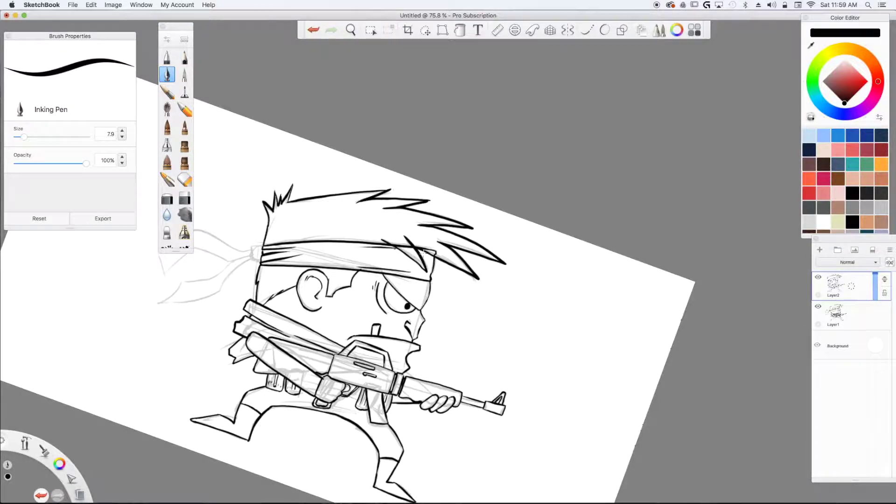
# Step: Ink the headband's round knot and its two pointed, flowing tails
pyautogui.scroll(-3, 423, 252)
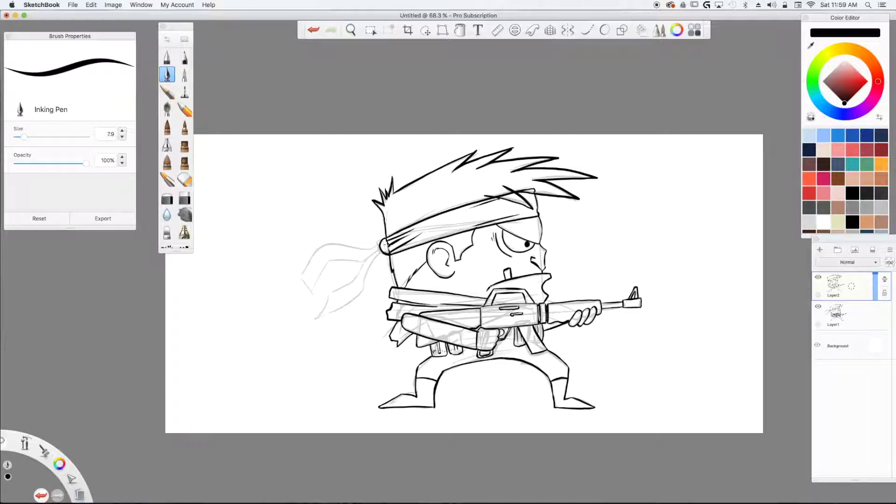
pyautogui.moveTo(378, 248)
pyautogui.mouseDown()
pyautogui.moveTo(365, 290)
pyautogui.moveTo(315, 318)
pyautogui.moveTo(326, 293)
pyautogui.moveTo(358, 275)
pyautogui.mouseUp()
pyautogui.moveTo(379, 246)
pyautogui.mouseDown()
pyautogui.moveTo(322, 244)
pyautogui.moveTo(299, 275)
pyautogui.moveTo(309, 295)
pyautogui.moveTo(321, 290)
pyautogui.mouseUp()
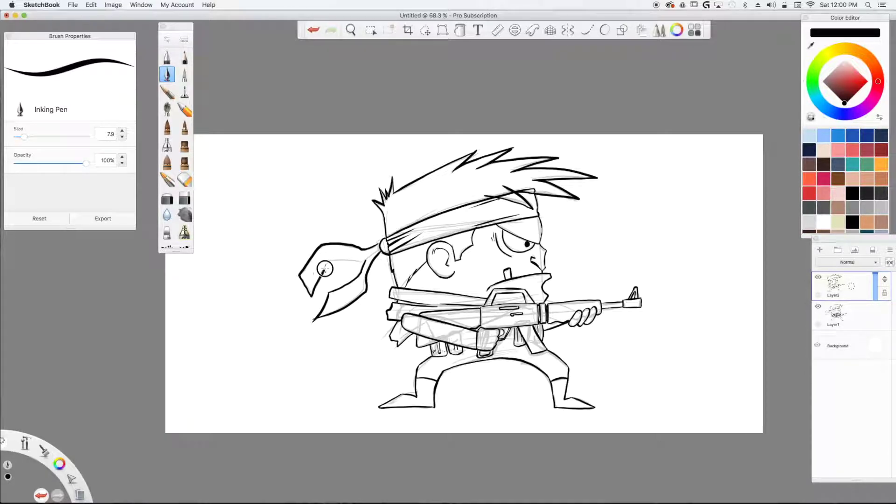
pyautogui.moveTo(340, 259); pyautogui.dragTo(379, 246)
# Step: Hide the sketch on Layer1 and delete that layer
pyautogui.scroll(-2, 373, 247)
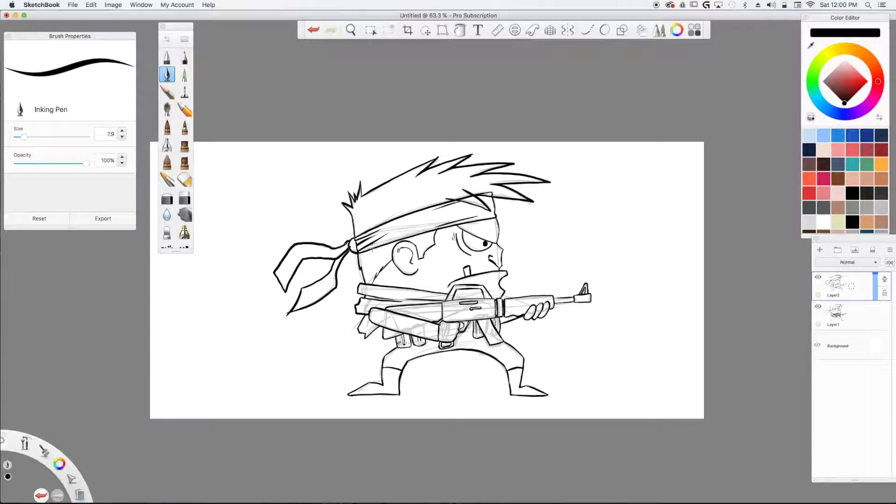
pyautogui.click(818, 307)
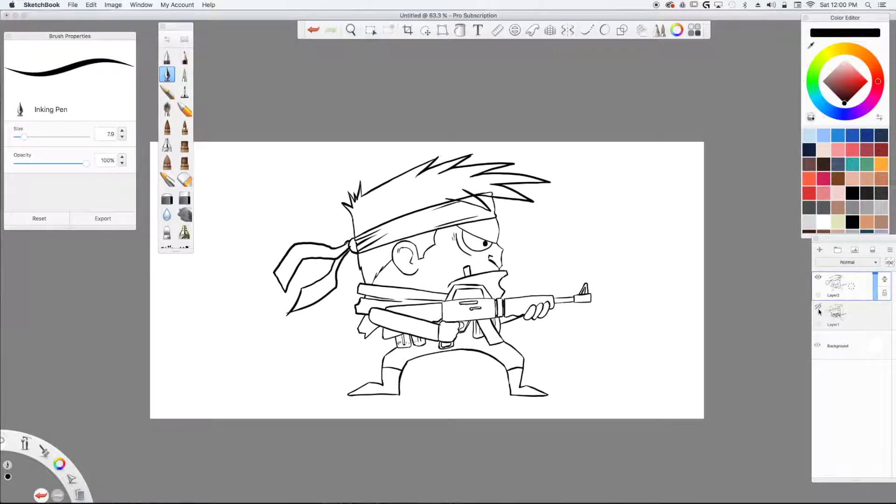
pyautogui.moveTo(855, 312); pyautogui.dragTo(871, 304)
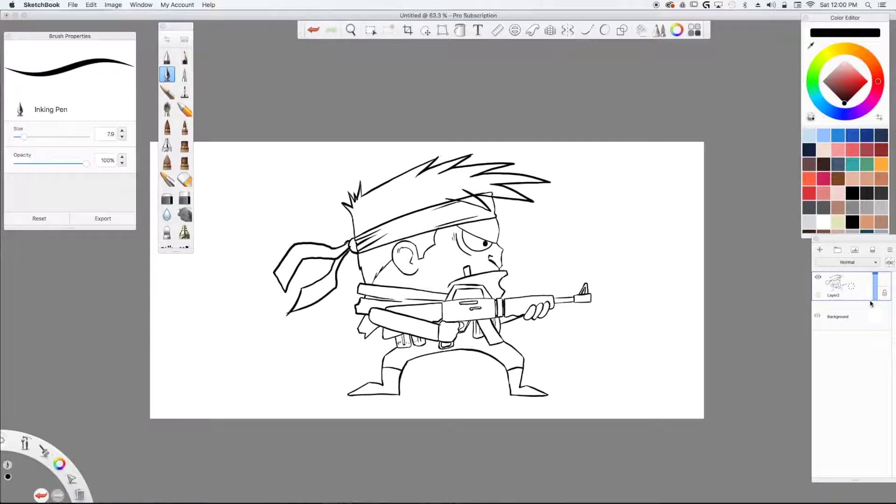
# Step: Clean up the line ends at the headband's tail tips and knot with the Hard Eraser at size 14.9
pyautogui.scroll(5, 870, 303)
pyautogui.scroll(-3, 870, 304)
pyautogui.scroll(2, 870, 304)
pyautogui.click(184, 197)
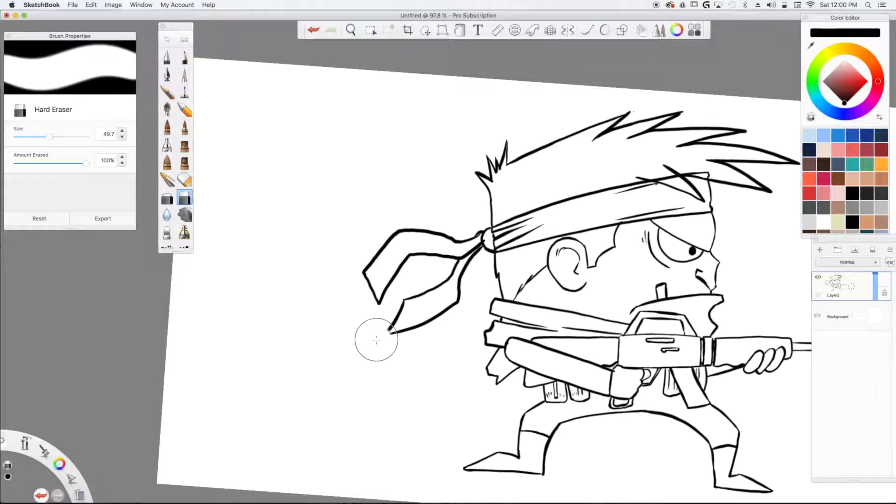
pyautogui.moveTo(49, 137); pyautogui.dragTo(26, 137)
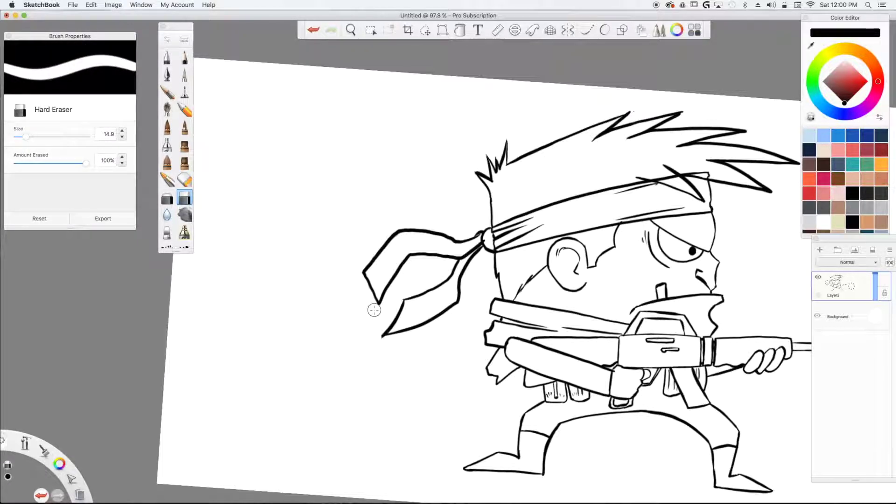
pyautogui.click(167, 74)
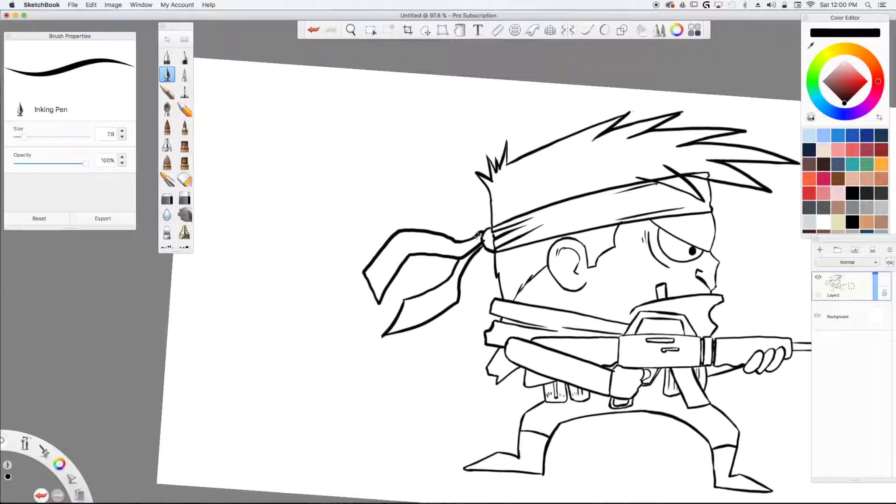
pyautogui.click(185, 199)
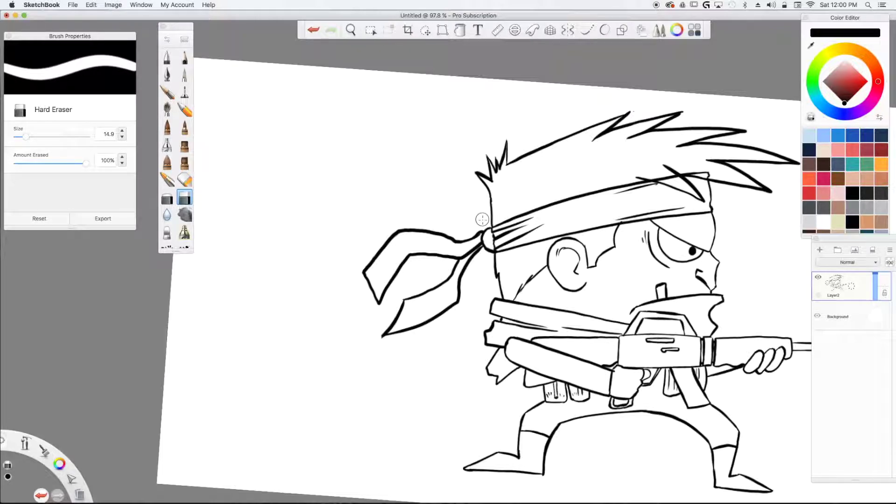
pyautogui.click(167, 75)
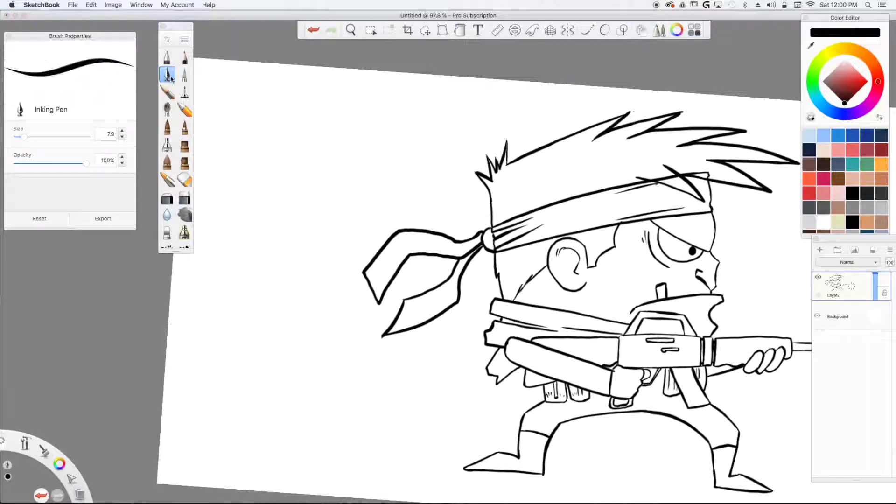
# Step: Erase the headband line crossing the forehead hair strand and the headband's upper front corner
pyautogui.scroll(3, 171, 78)
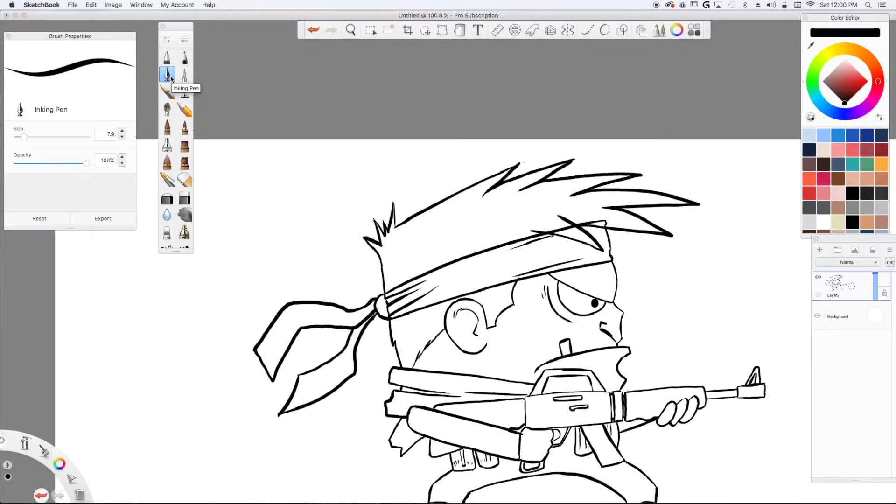
pyautogui.click(184, 197)
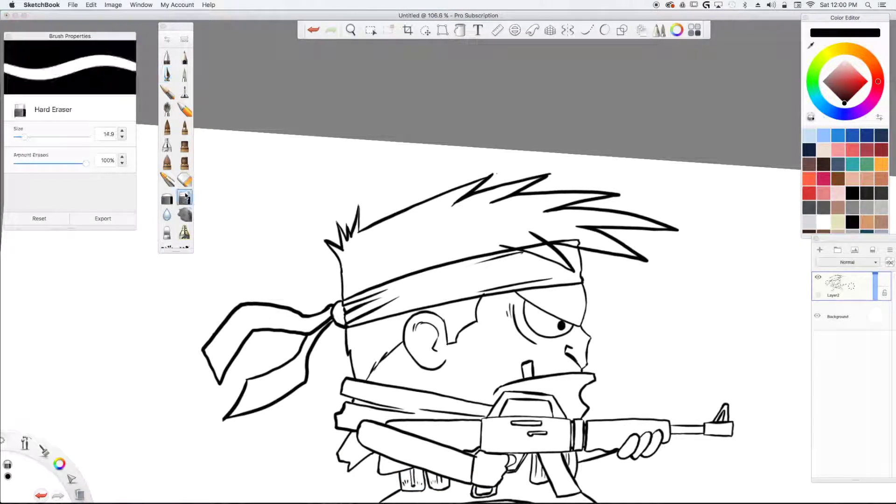
pyautogui.moveTo(524, 243)
pyautogui.mouseDown()
pyautogui.moveTo(541, 248)
pyautogui.moveTo(524, 244)
pyautogui.mouseUp()
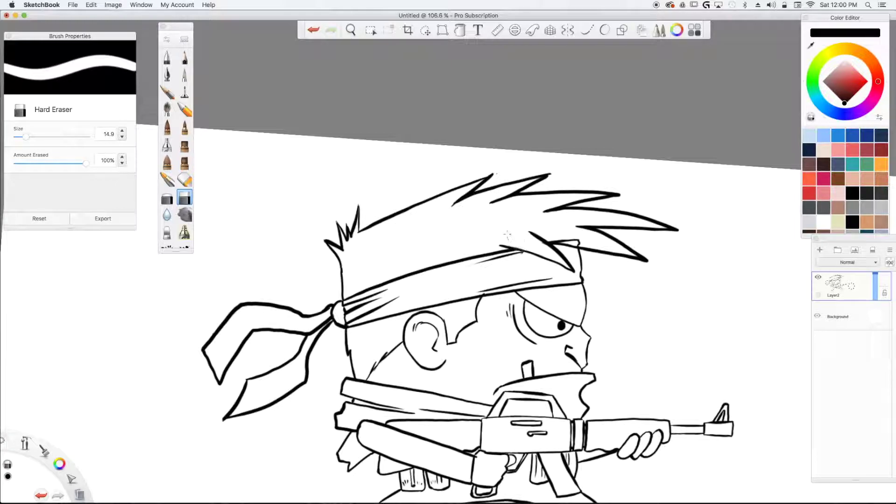
pyautogui.moveTo(586, 238); pyautogui.dragTo(568, 240)
pyautogui.scroll(-2, 529, 197)
pyautogui.scroll(-2, 528, 197)
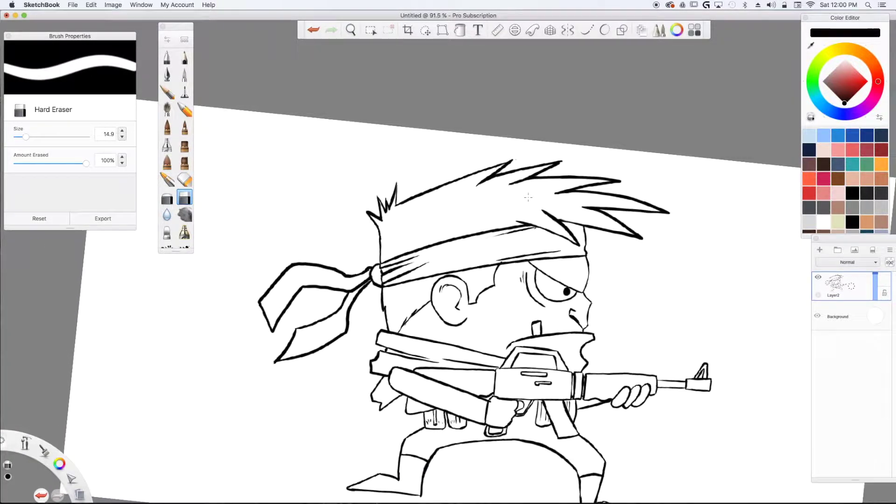
# Step: Duplicate the line art layer Layer2 and hide the original, keeping the copy active
pyautogui.scroll(-3, 528, 196)
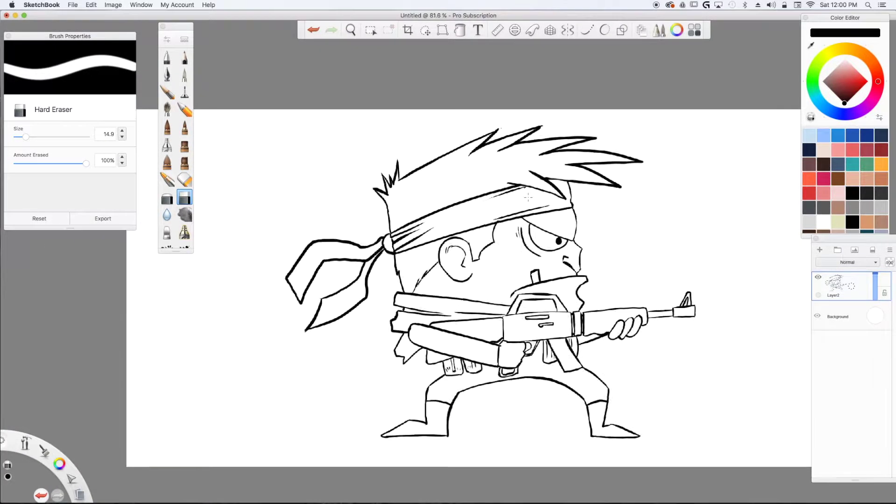
pyautogui.scroll(2, 528, 197)
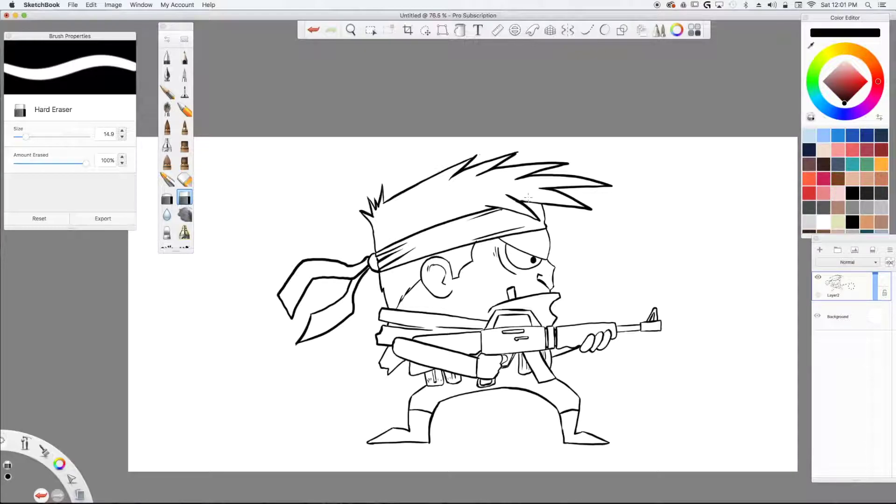
pyautogui.click(849, 286)
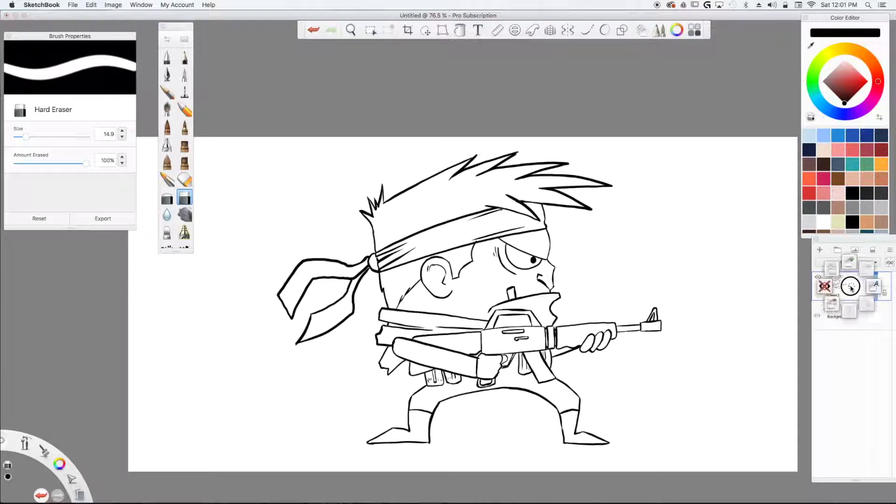
pyautogui.click(838, 271)
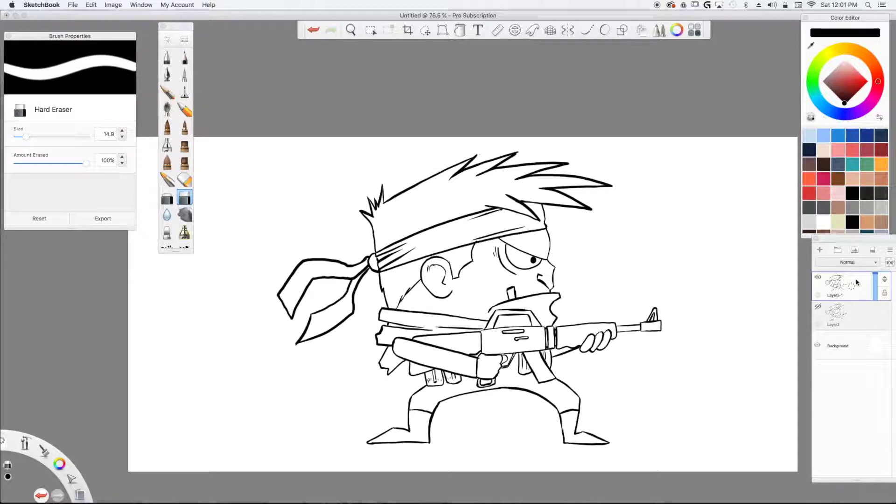
# Step: Flood-fill the face, ear and both hands with a light skin-tone swatch on the duplicated layer
pyautogui.click(460, 31)
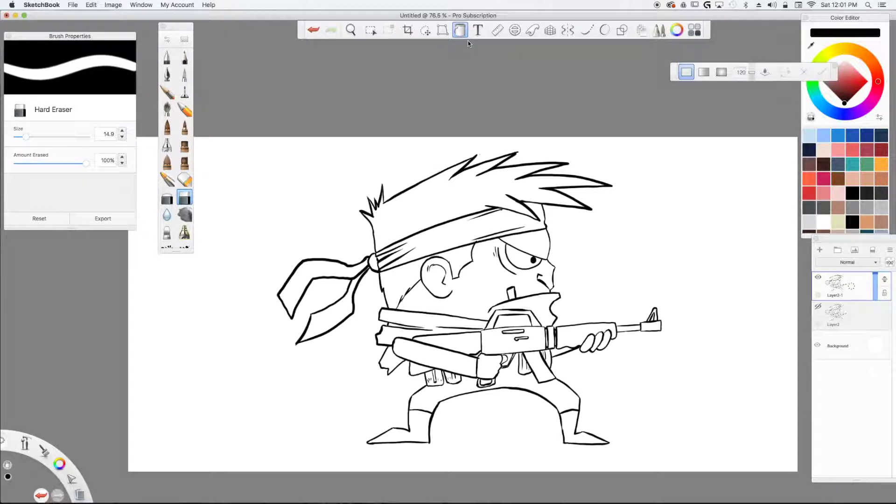
pyautogui.click(844, 179)
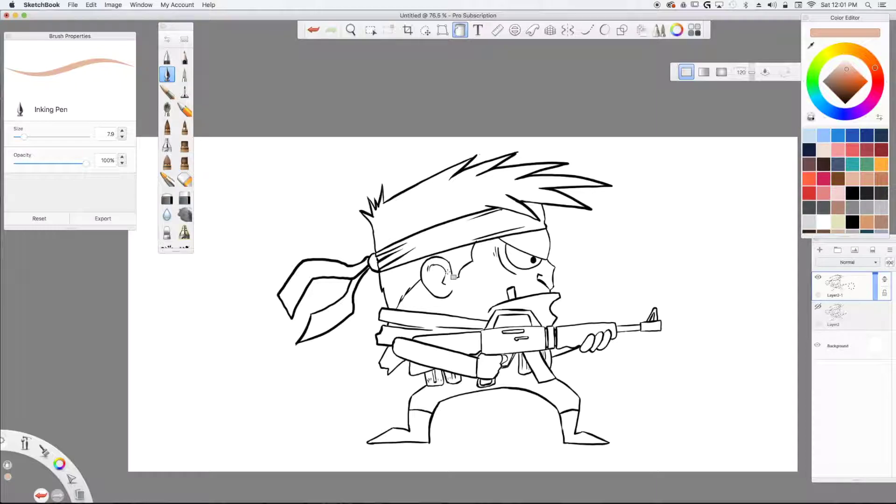
pyautogui.click(457, 295)
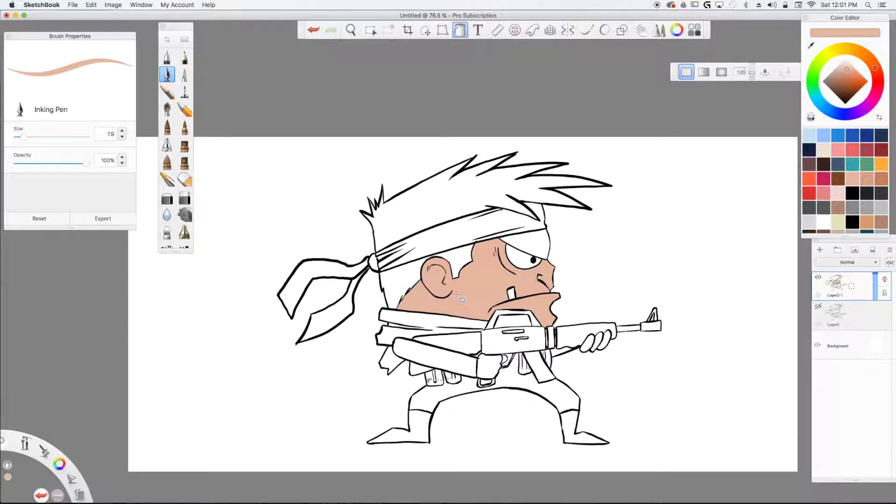
pyautogui.click(488, 369)
pyautogui.click(589, 344)
pyautogui.click(597, 345)
pyautogui.click(605, 341)
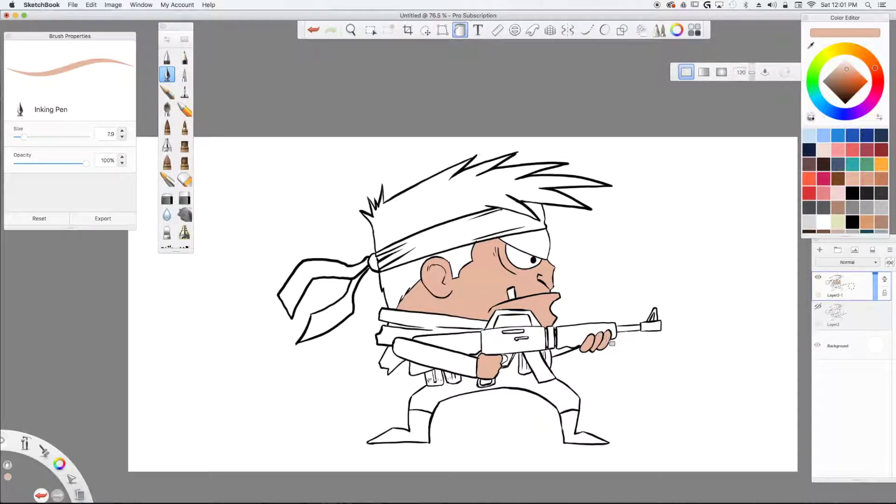
# Step: Pick a bright red and flood-fill the headband, both of its tails and the knot
pyautogui.click(879, 85)
pyautogui.click(860, 82)
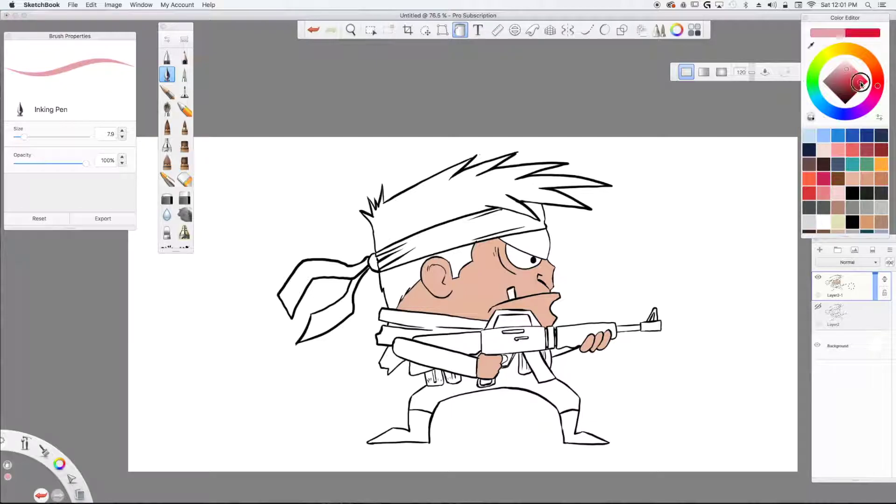
pyautogui.click(879, 83)
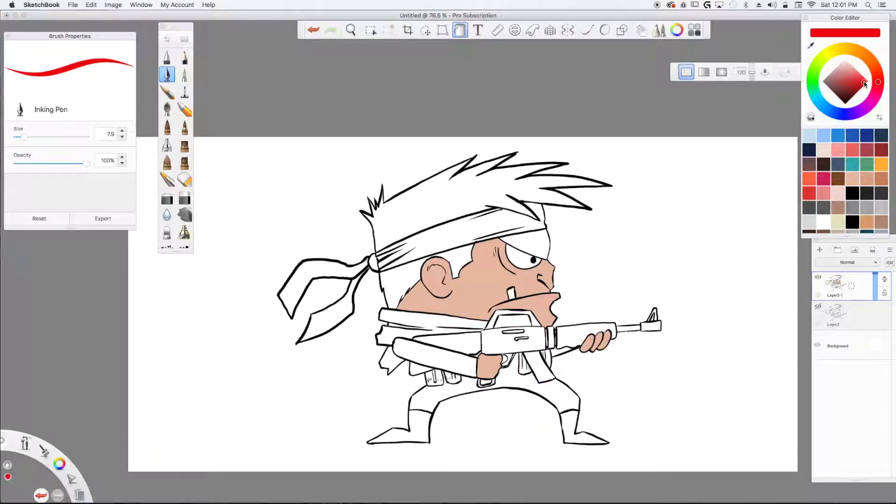
pyautogui.click(449, 228)
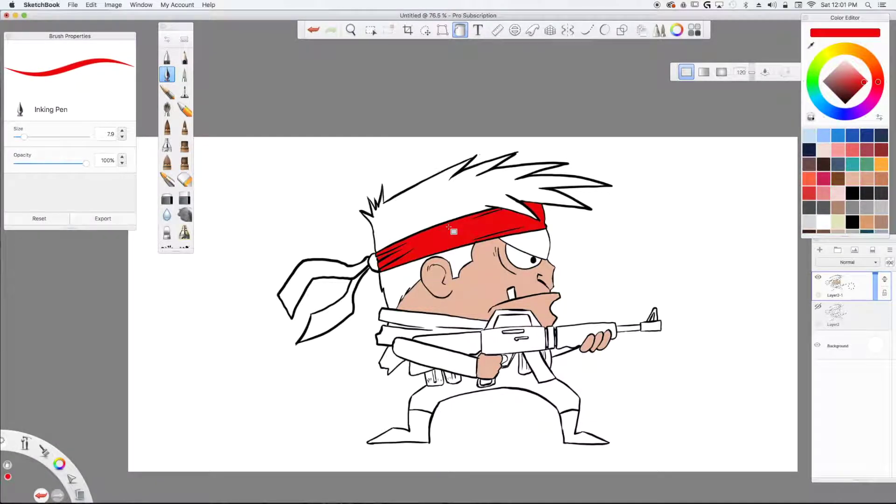
pyautogui.click(320, 276)
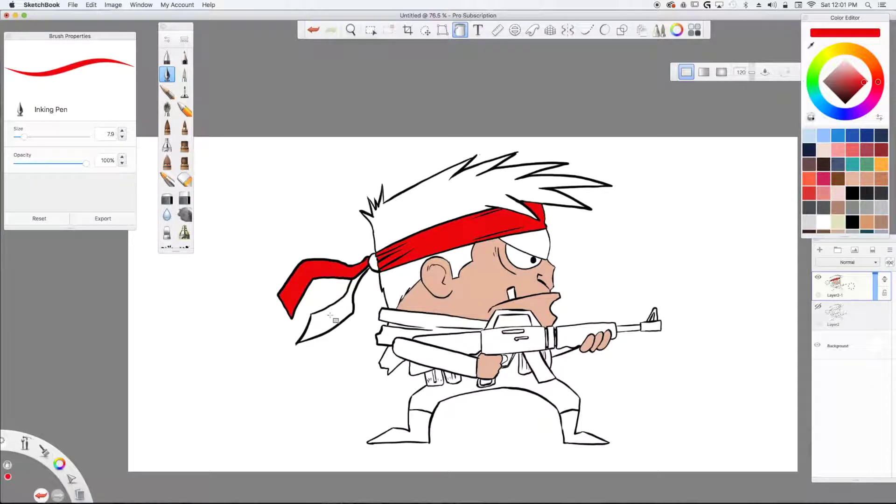
pyautogui.click(330, 314)
pyautogui.click(377, 267)
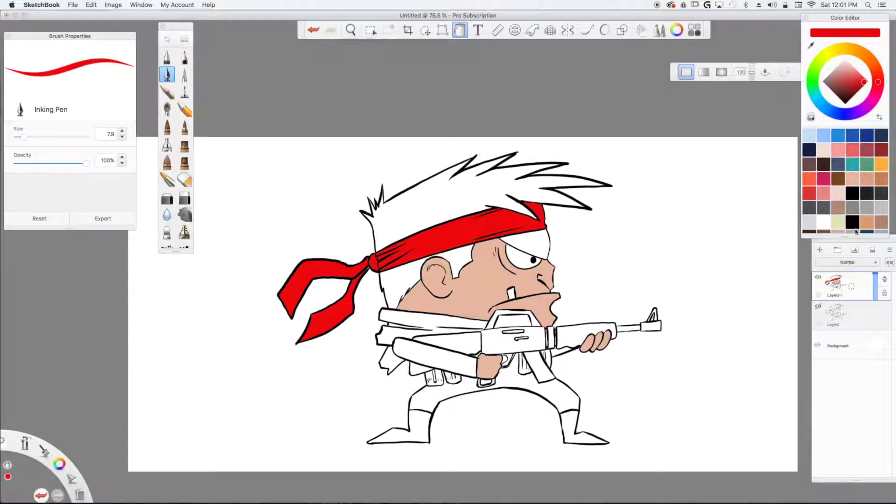
# Step: Flood-fill the hair and sideburn areas with the brown swatch, and the brow area above the eye with the light skin tone
pyautogui.click(836, 179)
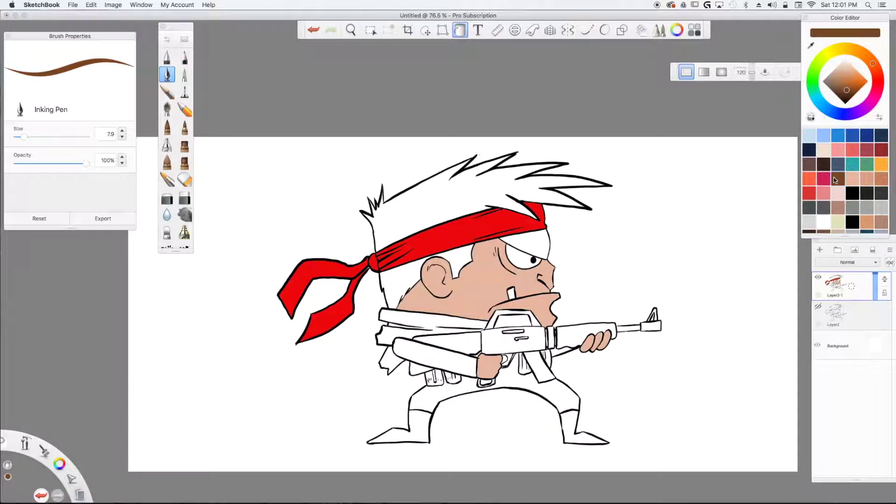
pyautogui.click(424, 216)
pyautogui.click(400, 281)
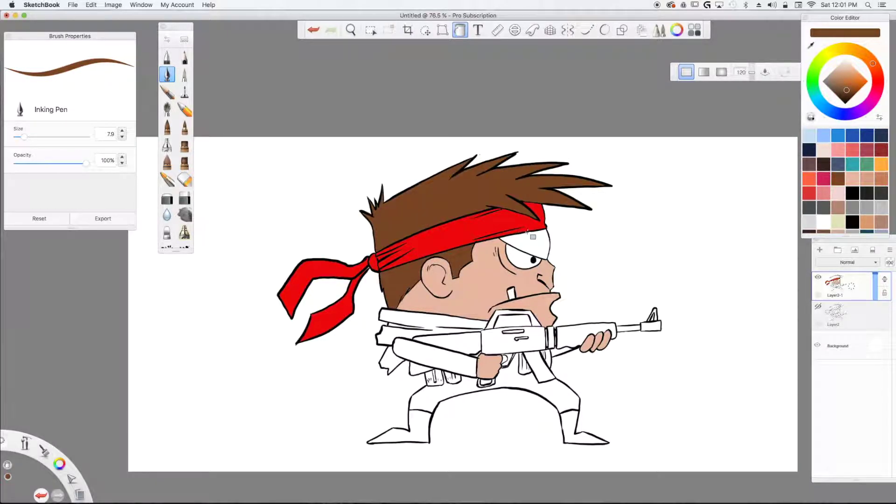
pyautogui.click(853, 178)
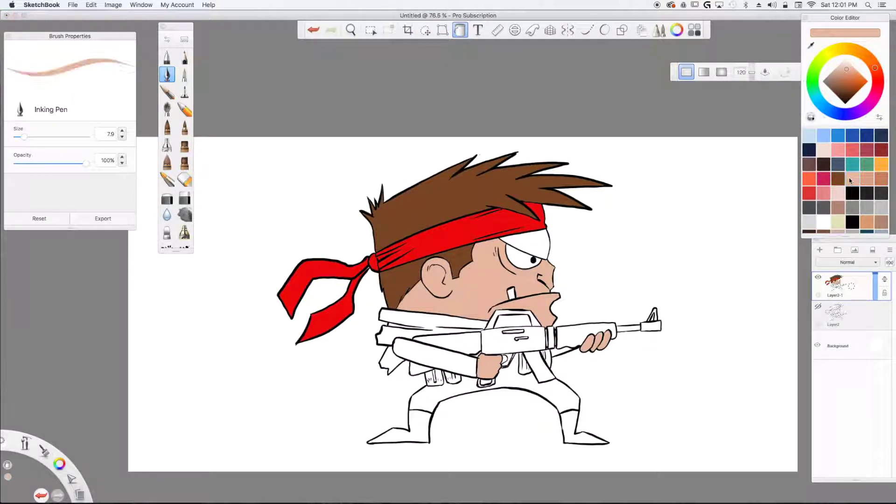
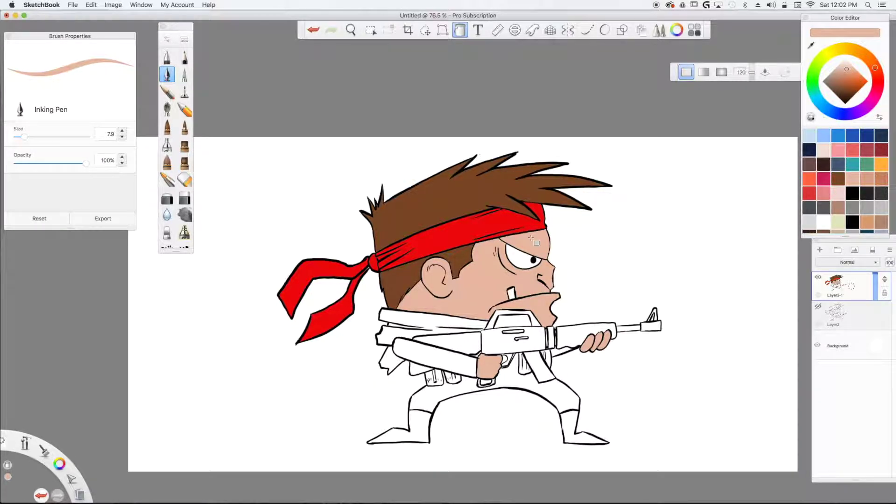
# Step: Mix a dark blue-gray from the dark gray swatch and flood-fill the trousers and both sleeves with it
pyautogui.click(823, 210)
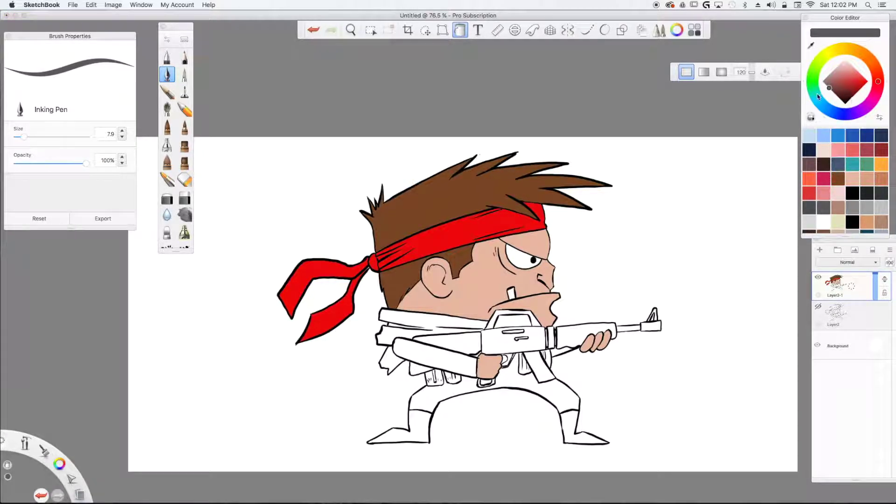
pyautogui.click(836, 113)
pyautogui.moveTo(829, 86); pyautogui.dragTo(832, 88)
pyautogui.click(513, 383)
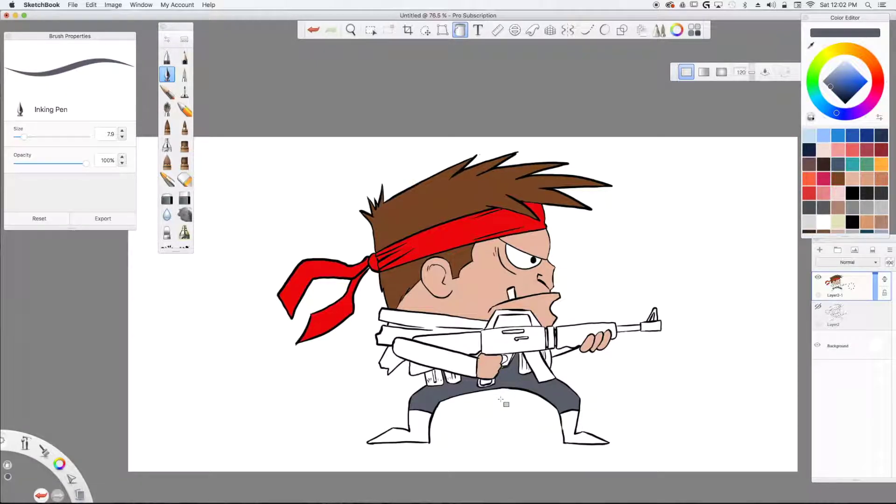
pyautogui.click(438, 360)
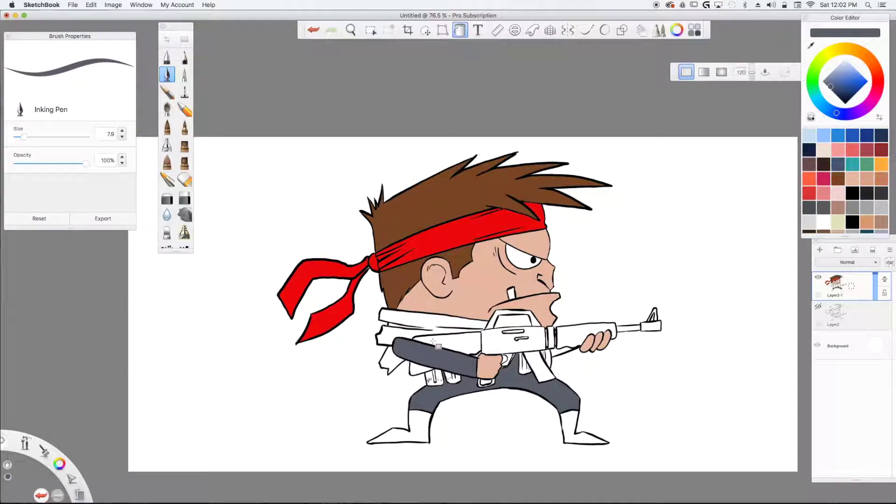
pyautogui.click(557, 350)
pyautogui.click(512, 359)
# Step: Flood-fill both boots with a near-black gray swatch
pyautogui.click(850, 193)
pyautogui.click(866, 193)
pyautogui.click(881, 194)
pyautogui.click(573, 420)
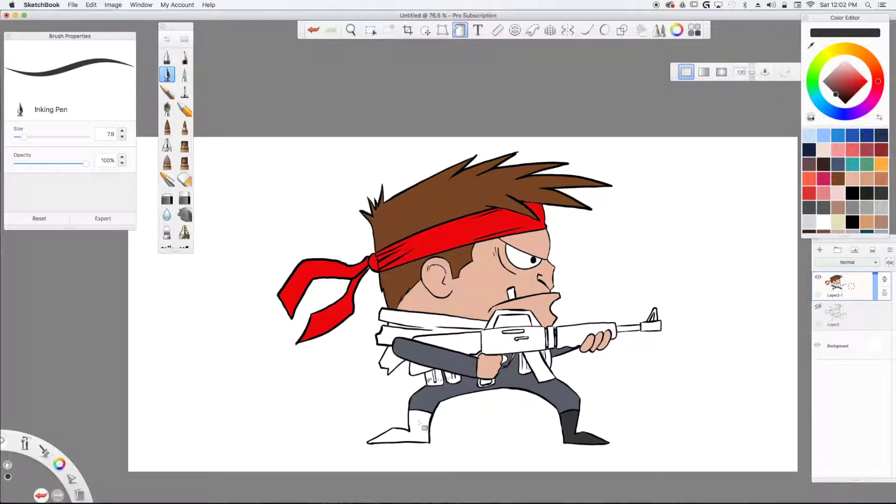
pyautogui.click(426, 434)
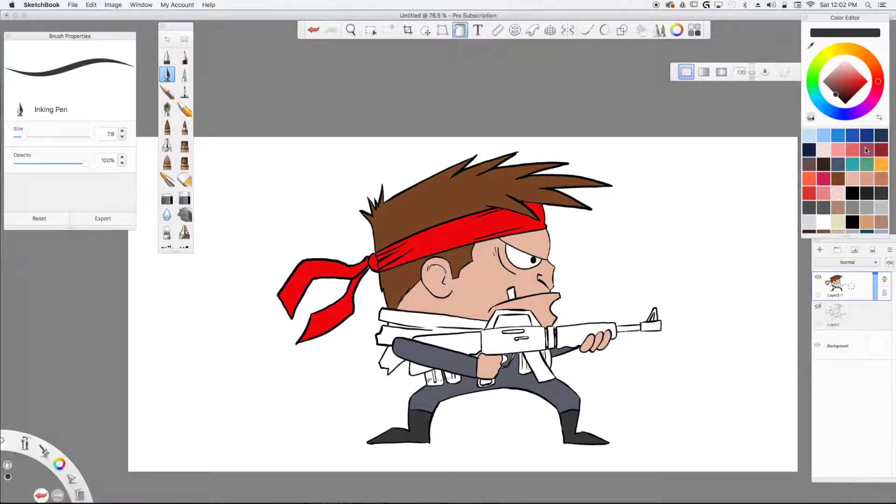
# Step: Mix a muted dark green and flood-fill the neck scarf and its hanging end
pyautogui.click(835, 69)
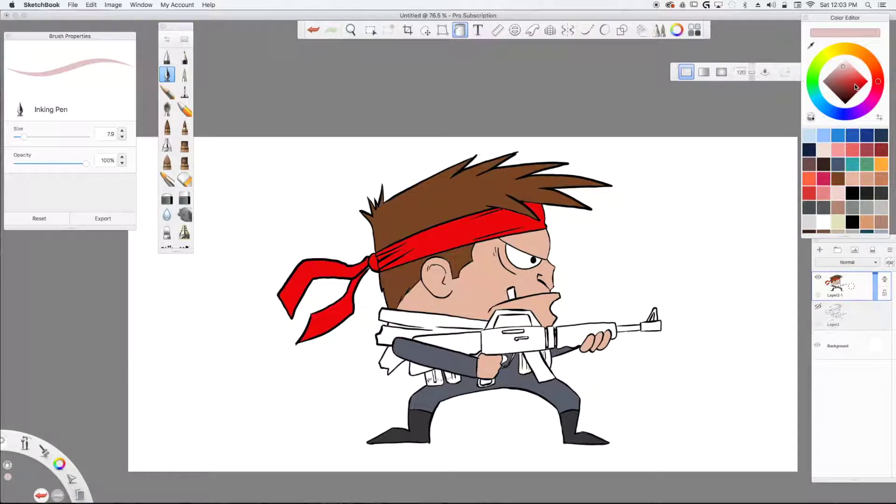
pyautogui.click(812, 79)
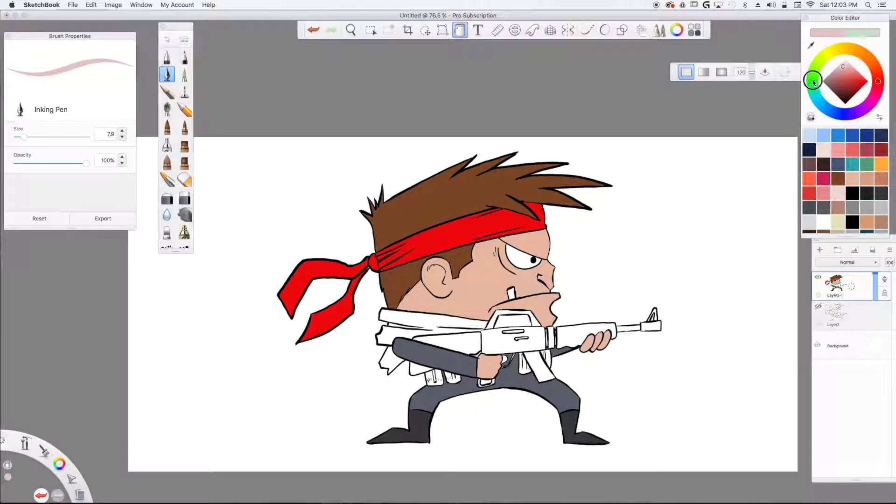
pyautogui.click(847, 87)
pyautogui.click(835, 88)
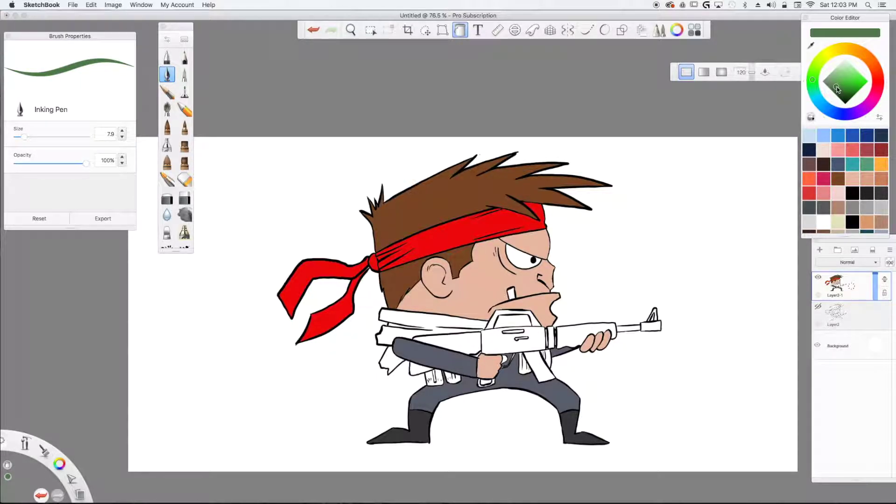
pyautogui.click(417, 323)
pyautogui.click(392, 358)
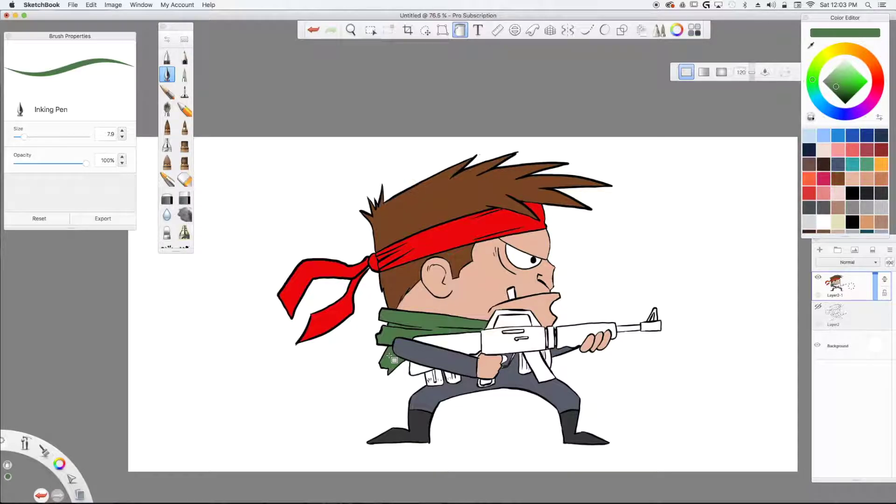
# Step: Flood-fill the rifle's receiver and carry handle with a medium gray swatch
pyautogui.click(867, 207)
pyautogui.click(498, 340)
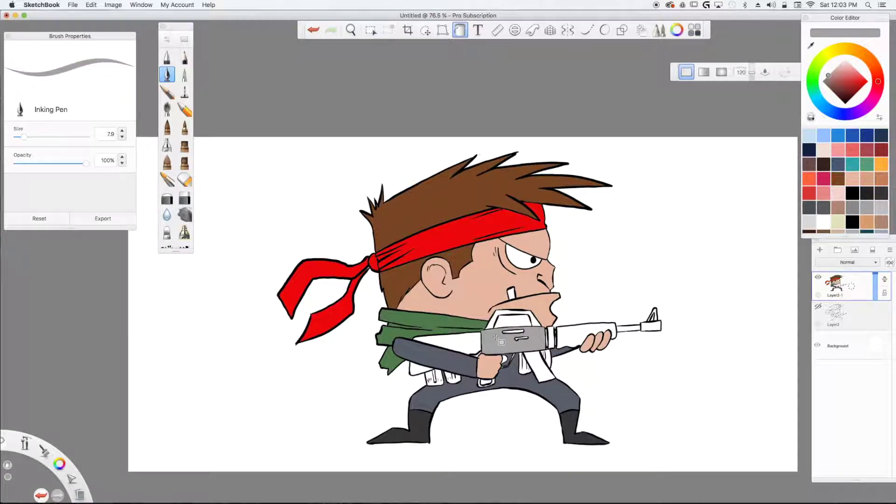
pyautogui.click(495, 324)
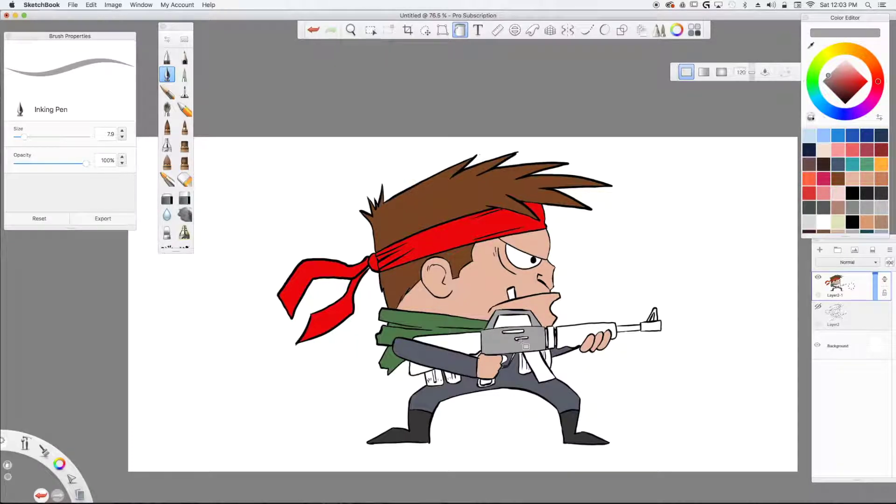
# Step: Flood-fill the rifle's handguard and both visible parts of its stock with the brown swatch
pyautogui.click(870, 196)
pyautogui.click(838, 178)
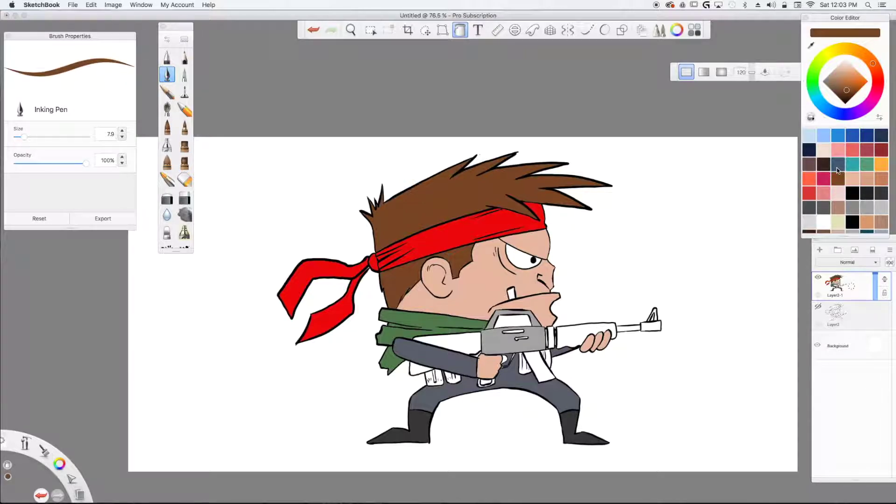
pyautogui.click(567, 335)
pyautogui.click(457, 344)
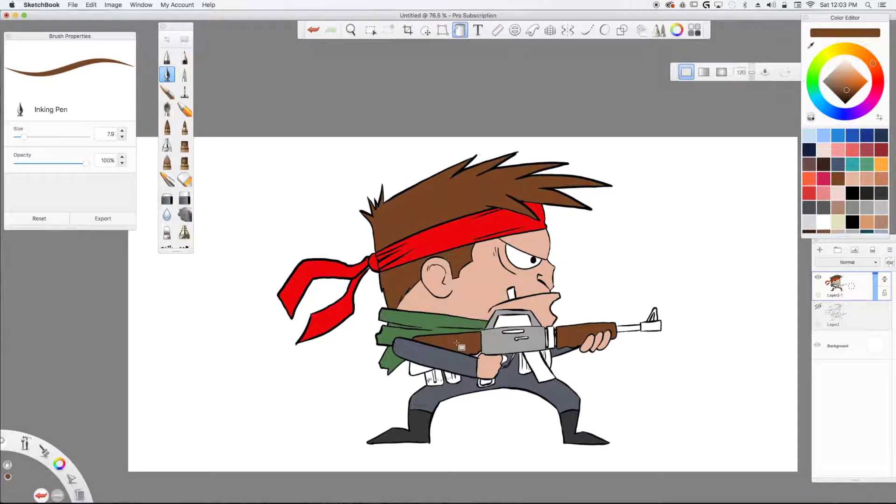
pyautogui.click(419, 370)
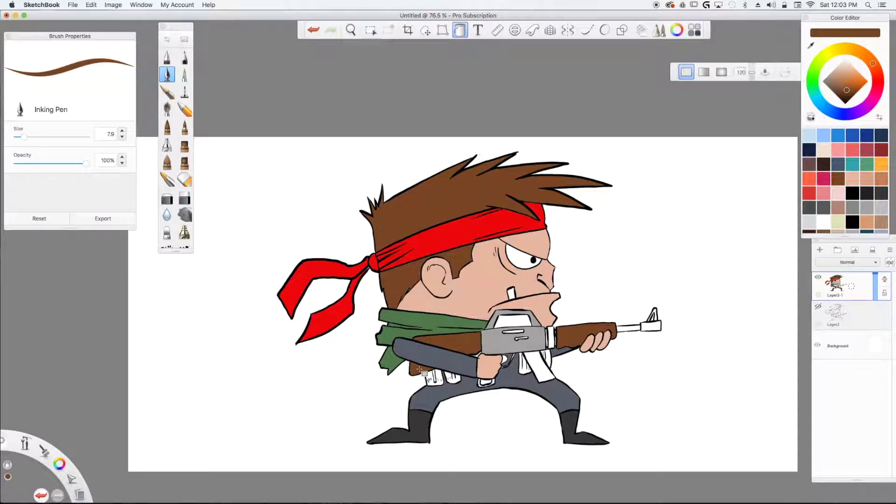
# Step: Fill the rifle's magazine, barrel and front sight with medium gray, undoing the fill that spills into the background
pyautogui.click(862, 204)
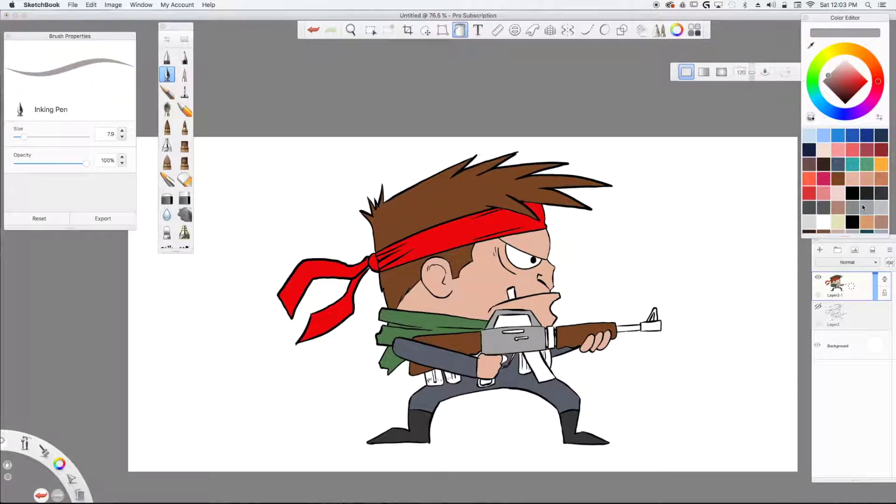
pyautogui.click(534, 363)
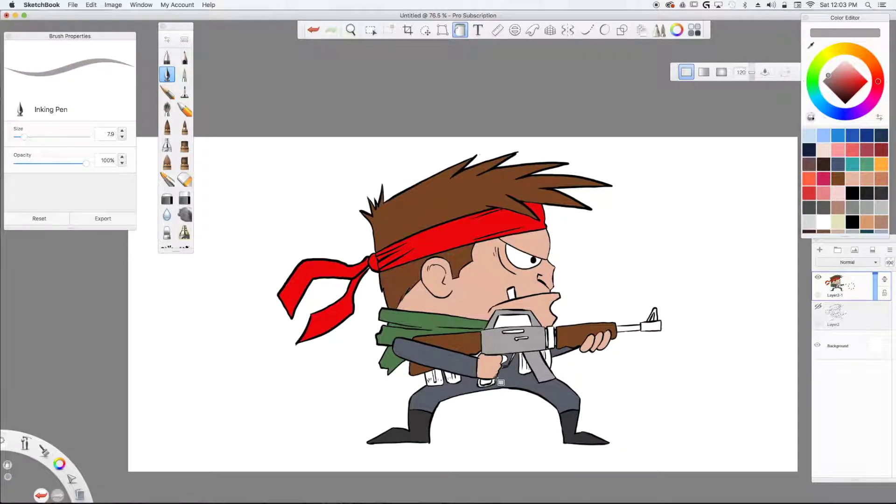
pyautogui.scroll(3, 503, 379)
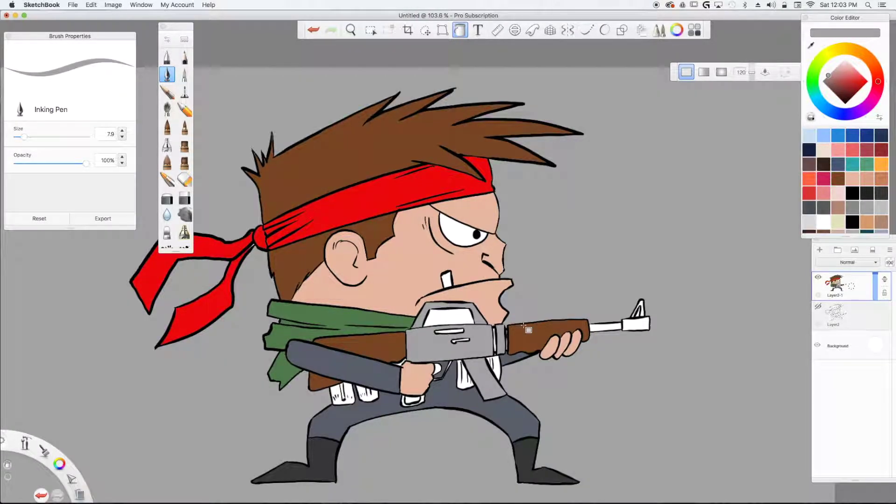
pyautogui.click(313, 30)
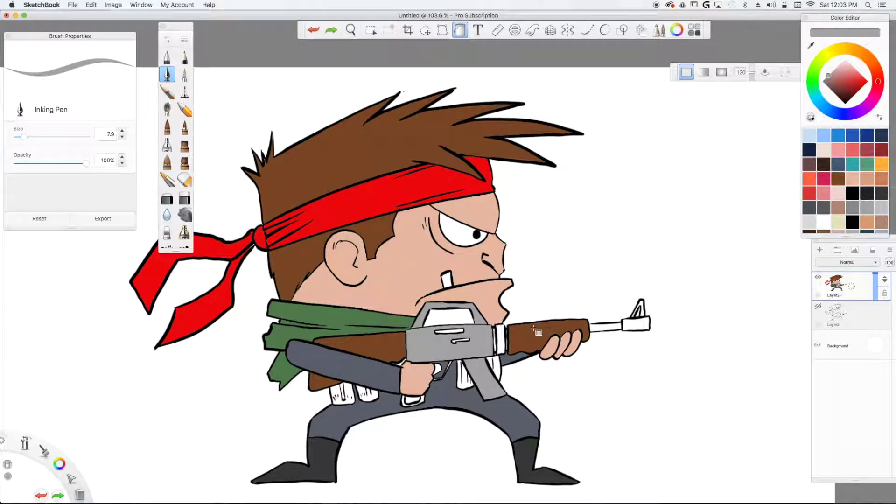
pyautogui.click(607, 326)
pyautogui.click(626, 322)
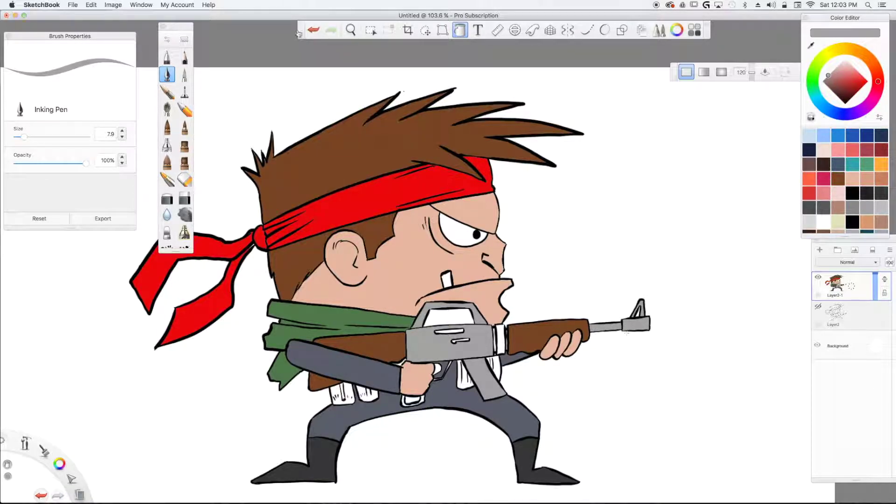
# Step: Flood-fill the opening under the rifle's carry handle with the light skin-tone swatch
pyautogui.click(168, 75)
pyautogui.click(849, 223)
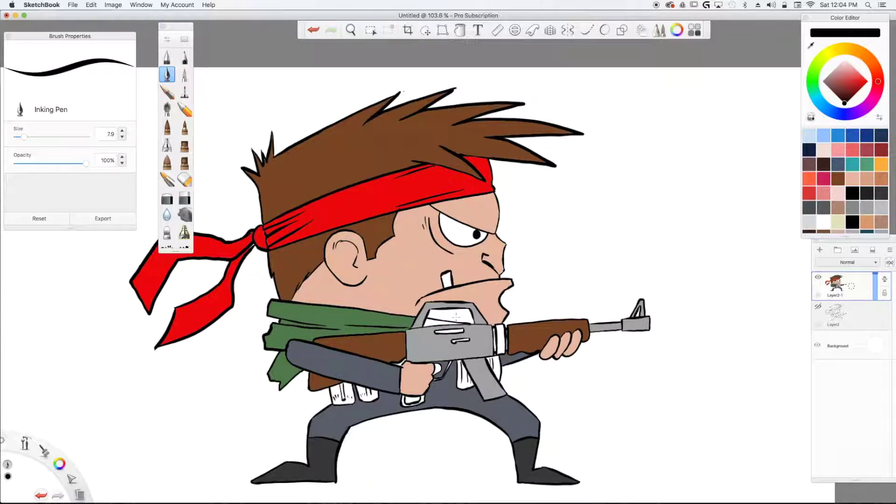
pyautogui.click(854, 178)
pyautogui.press('f')
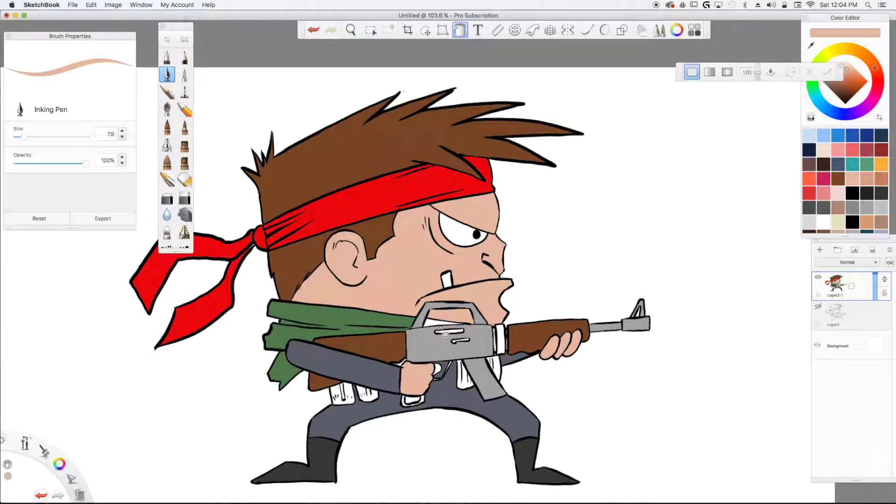
# Step: Fill the trigger finger with the skin tone and the collar between receiver and handguard with gray sampled from the rifle
pyautogui.click(437, 369)
pyautogui.keyDown('alt'); pyautogui.click(389, 323); pyautogui.keyUp('alt')
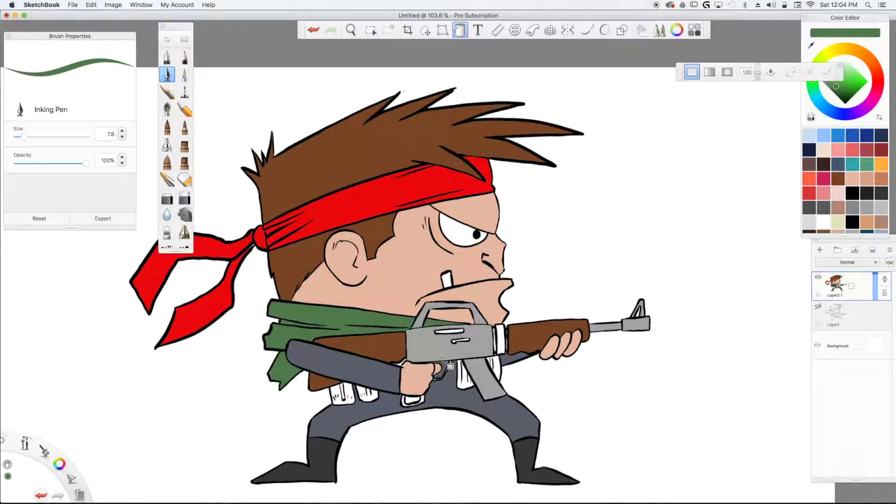
pyautogui.keyDown('alt'); pyautogui.click(466, 345); pyautogui.keyUp('alt')
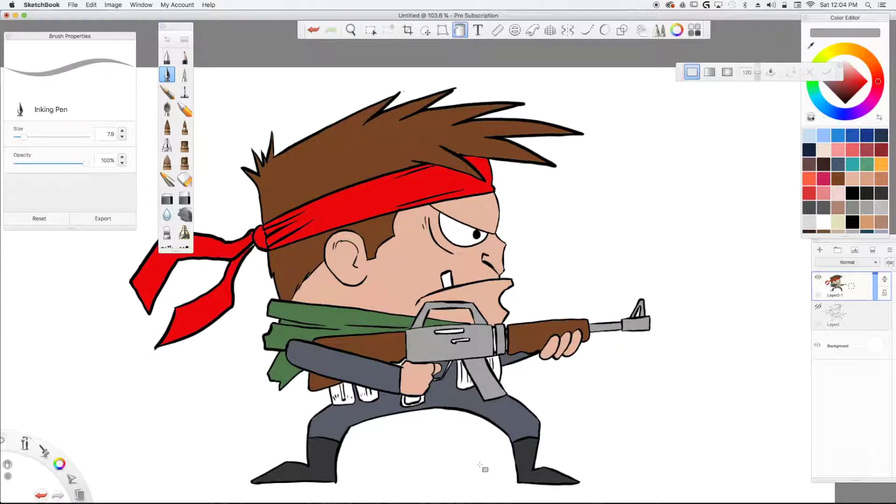
# Step: Sample the scarf's green and flood-fill the belt pouches on both sides of the waist
pyautogui.keyDown('alt'); pyautogui.click(334, 317); pyautogui.keyUp('alt')
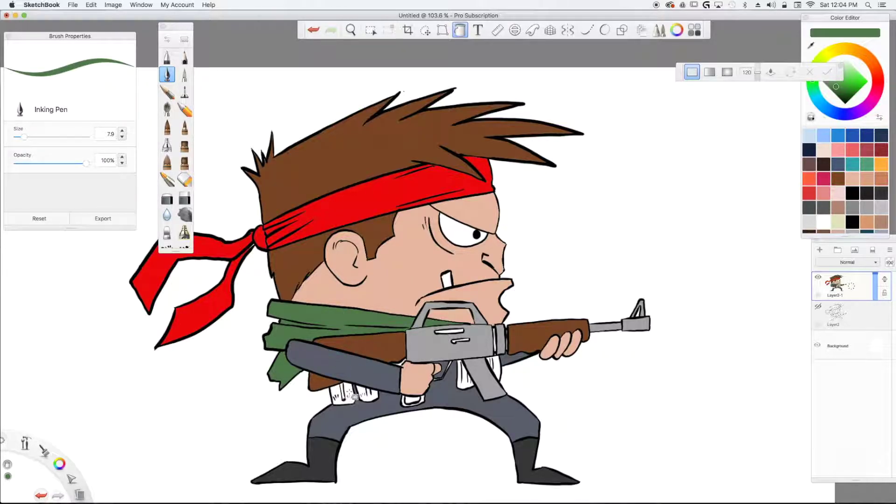
pyautogui.click(343, 395)
pyautogui.click(365, 396)
pyautogui.click(465, 384)
pyautogui.click(490, 379)
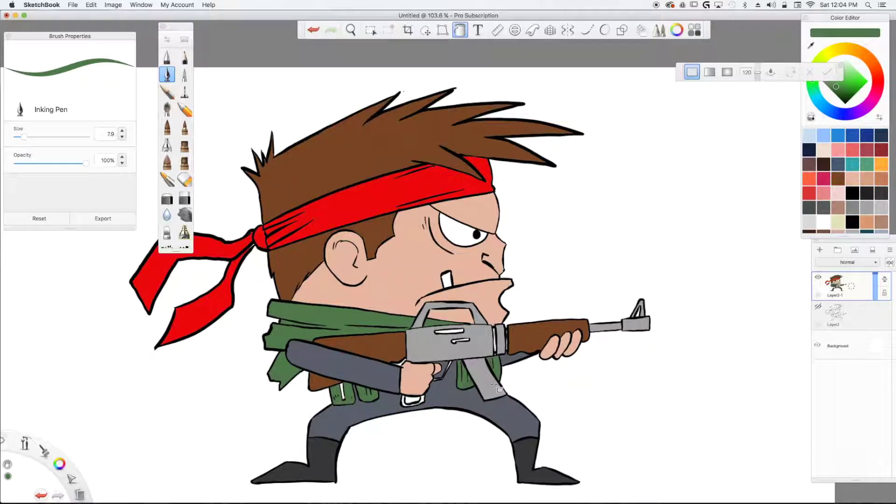
pyautogui.keyDown('alt'); pyautogui.click(384, 393); pyautogui.keyUp('alt')
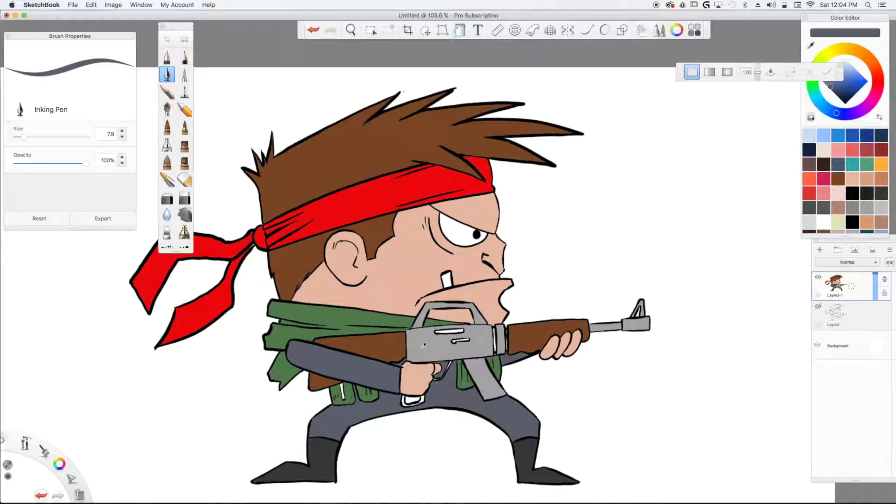
pyautogui.keyDown('alt'); pyautogui.click(416, 388); pyautogui.keyUp('alt')
pyautogui.click(412, 405)
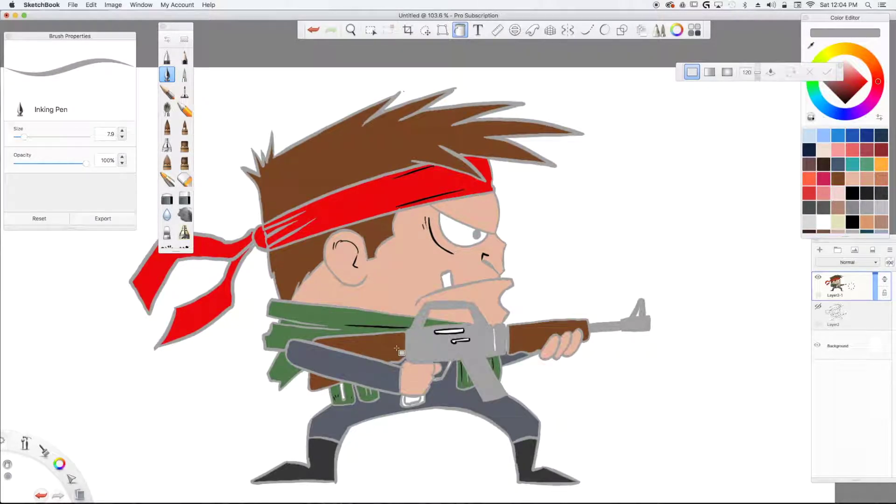
pyautogui.click(313, 30)
# Step: Fill the pistol grip's rim with gray and its inside with the brown sampled from the rifle stock
pyautogui.scroll(5, 317, 47)
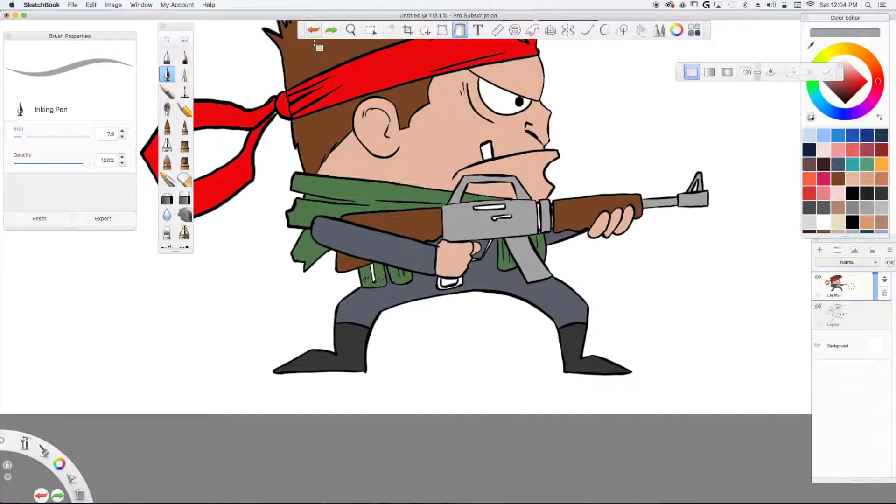
pyautogui.scroll(1, 315, 44)
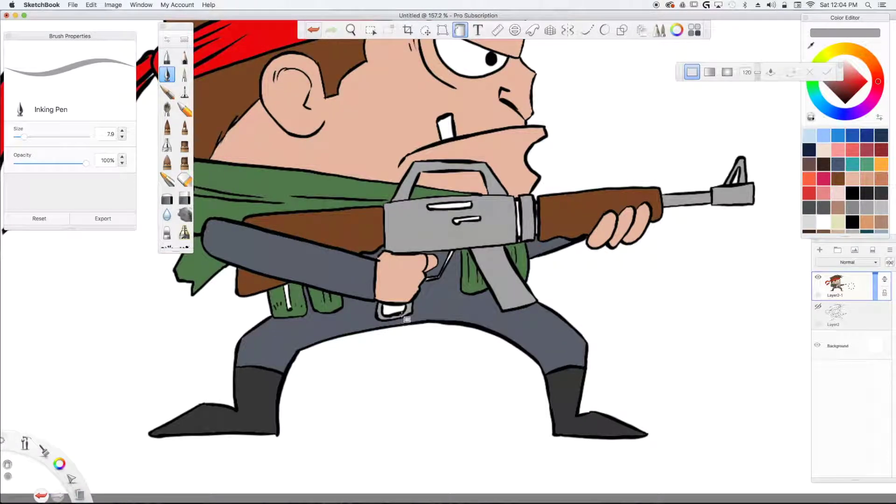
pyautogui.keyDown('alt'); pyautogui.click(366, 227); pyautogui.keyUp('alt')
pyautogui.click(394, 314)
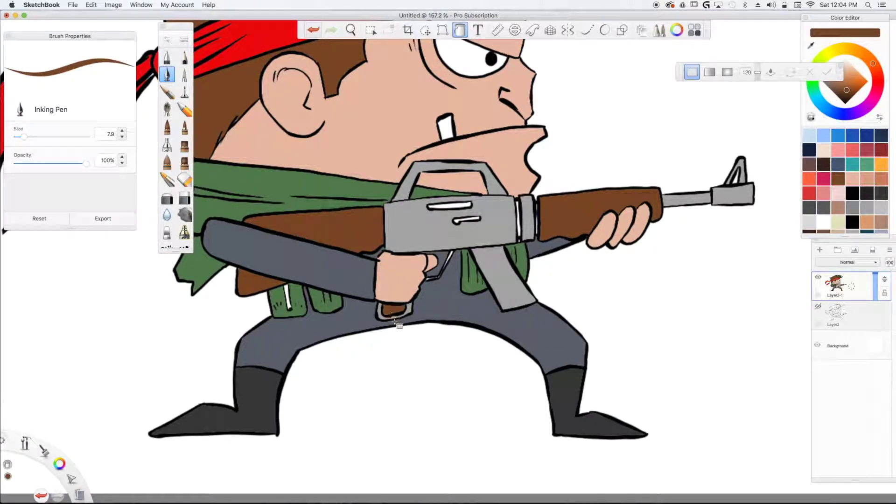
# Step: Fill the white gaps in the rifle's receiver and collar with its gray, and the belt pouch's gap with the pouch green
pyautogui.keyDown('alt'); pyautogui.click(441, 218); pyautogui.keyUp('alt')
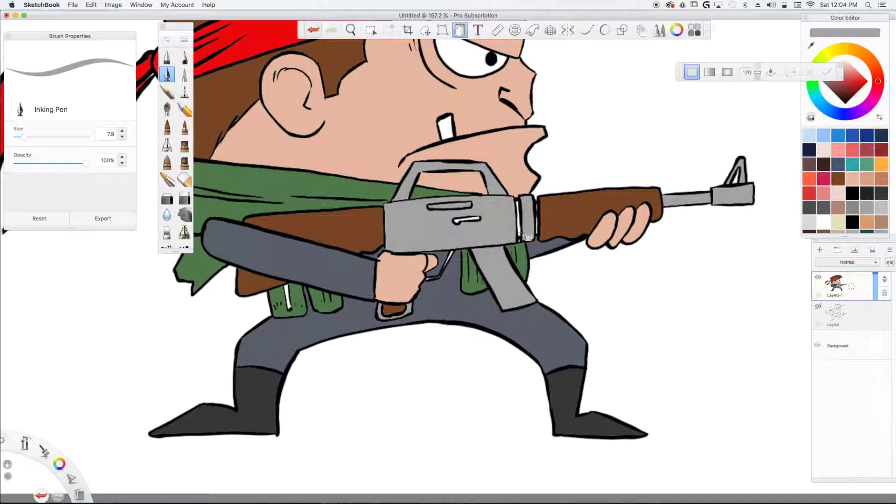
pyautogui.click(460, 220)
pyautogui.keyDown('alt'); pyautogui.click(285, 299); pyautogui.keyUp('alt')
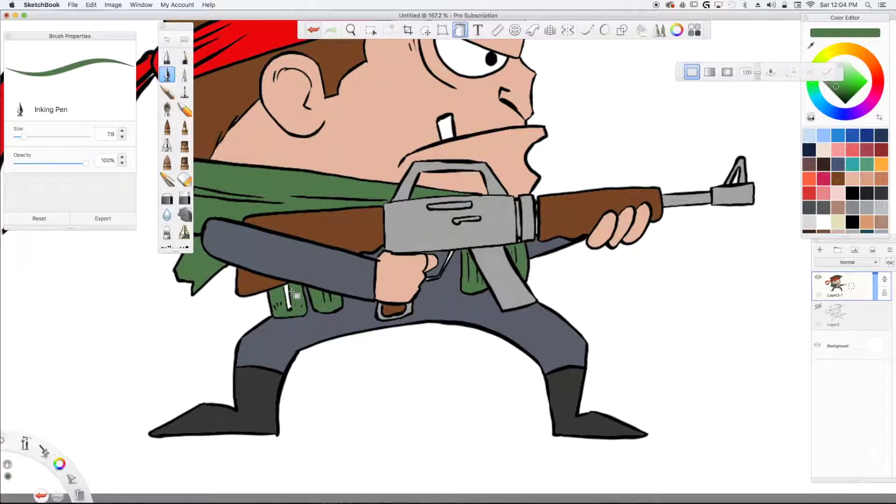
# Step: Paint the trigger guard and the handguard collar's edge with the Inking Pen in the rifle's gray
pyautogui.click(458, 31)
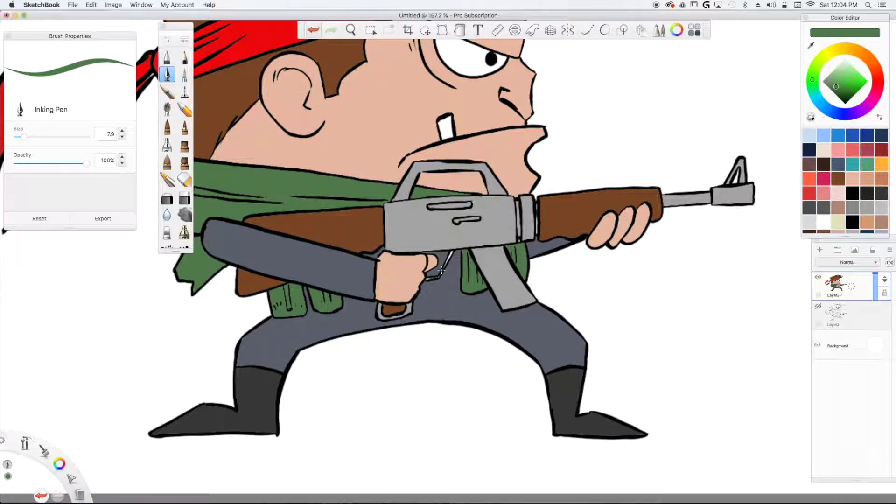
pyautogui.keyDown('alt'); pyautogui.click(443, 252); pyautogui.keyUp('alt')
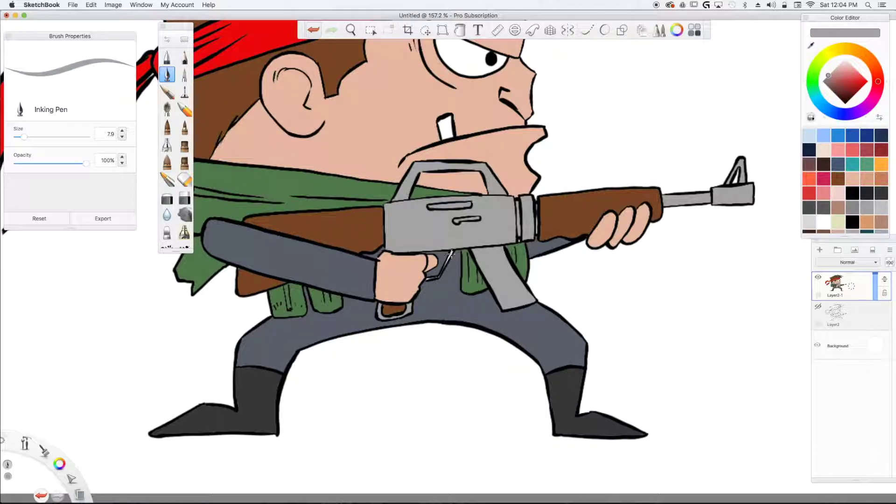
pyautogui.moveTo(426, 279); pyautogui.dragTo(441, 270)
pyautogui.moveTo(536, 200); pyautogui.dragTo(537, 240)
pyautogui.scroll(-5, 530, 186)
pyautogui.scroll(2, 530, 185)
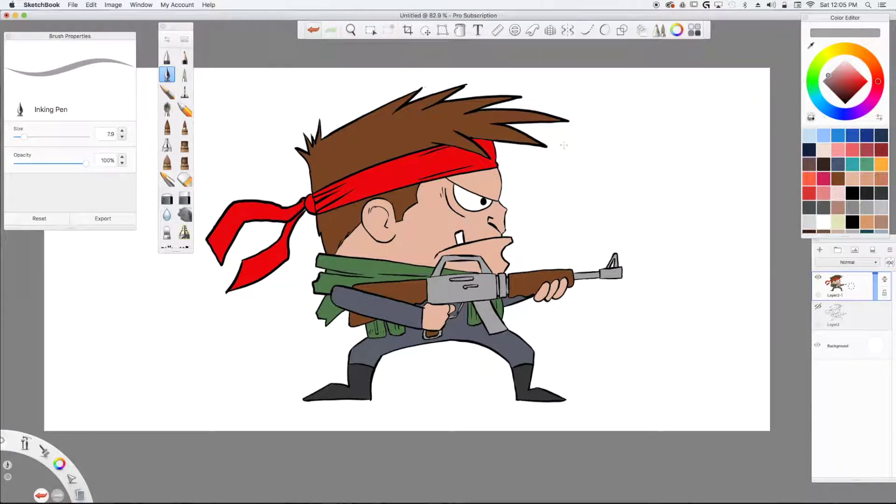
# Step: Mix a pale cream color and flood-fill the tooth and the eye with it
pyautogui.click(833, 51)
pyautogui.click(842, 68)
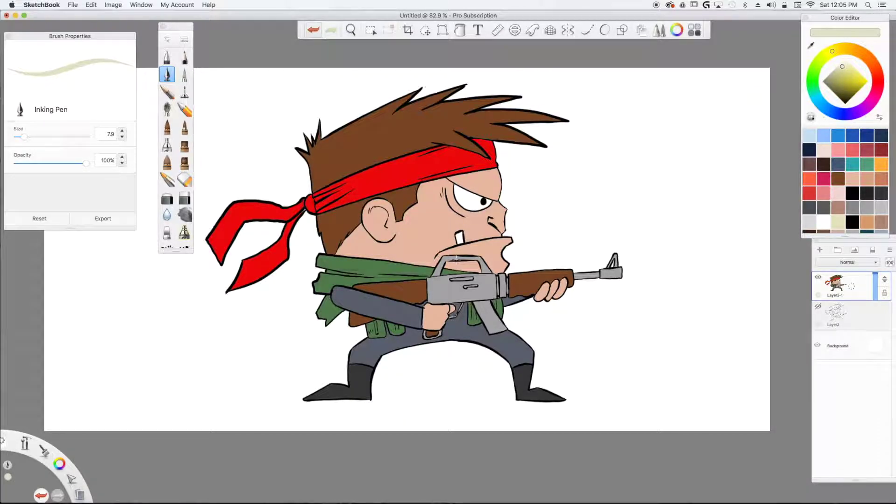
pyautogui.click(459, 30)
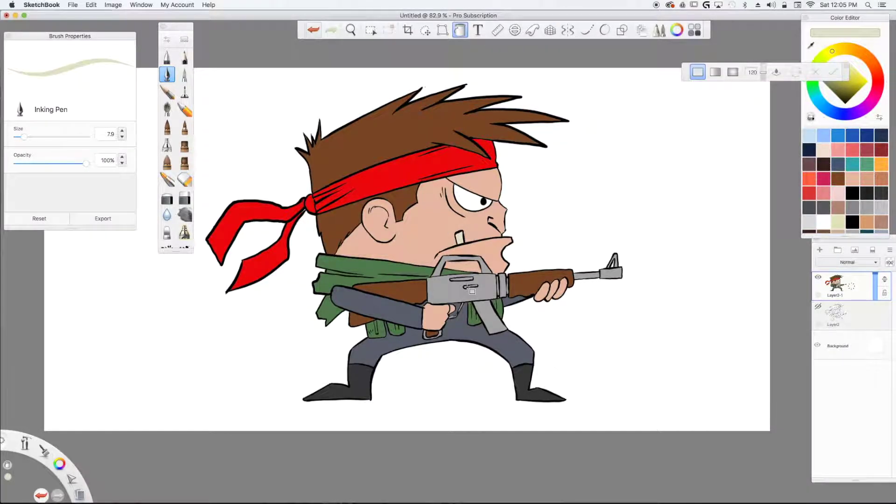
pyautogui.click(470, 205)
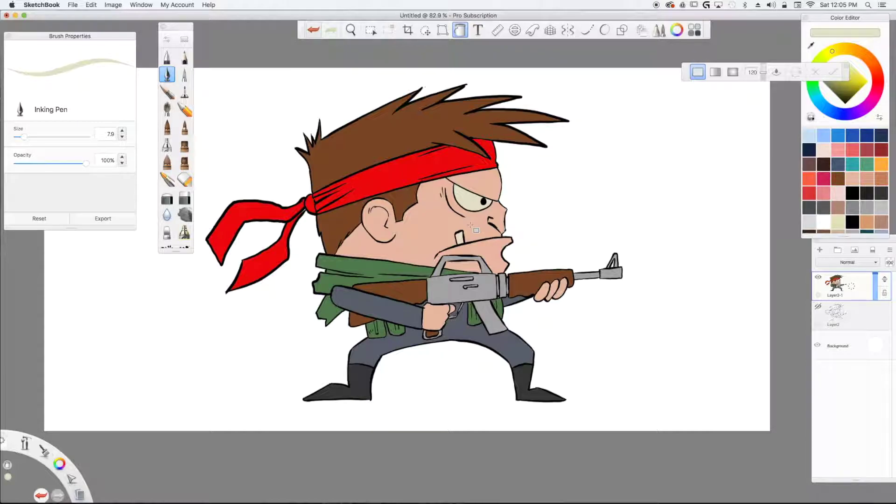
# Step: Recolor the eye with a bright yellow fill and soften it to a lighter yellow
pyautogui.click(858, 81)
pyautogui.click(856, 74)
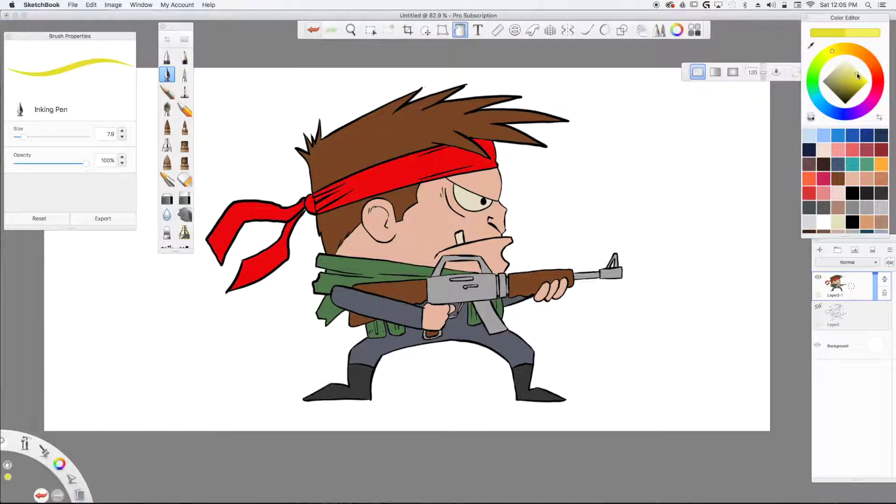
pyautogui.click(472, 205)
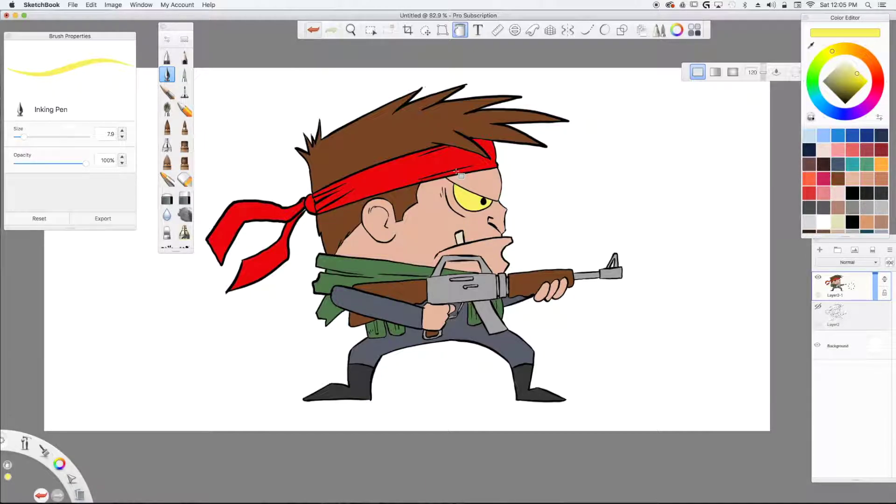
pyautogui.click(851, 70)
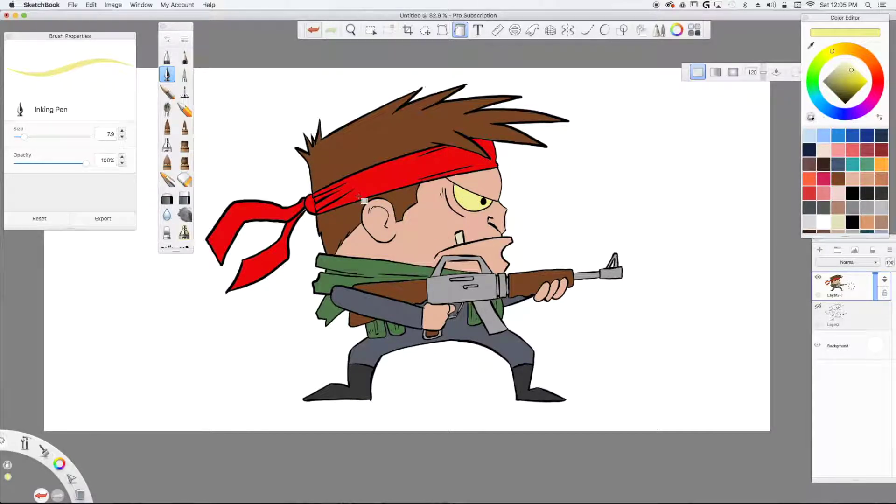
# Step: Paint small highlights on the yellow eye with the Inking Pen in a near-white yellow
pyautogui.click(846, 62)
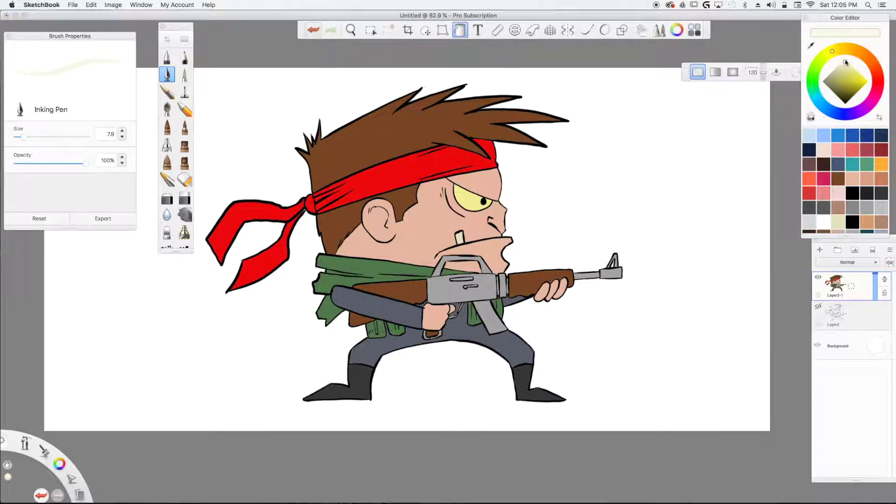
pyautogui.click(168, 74)
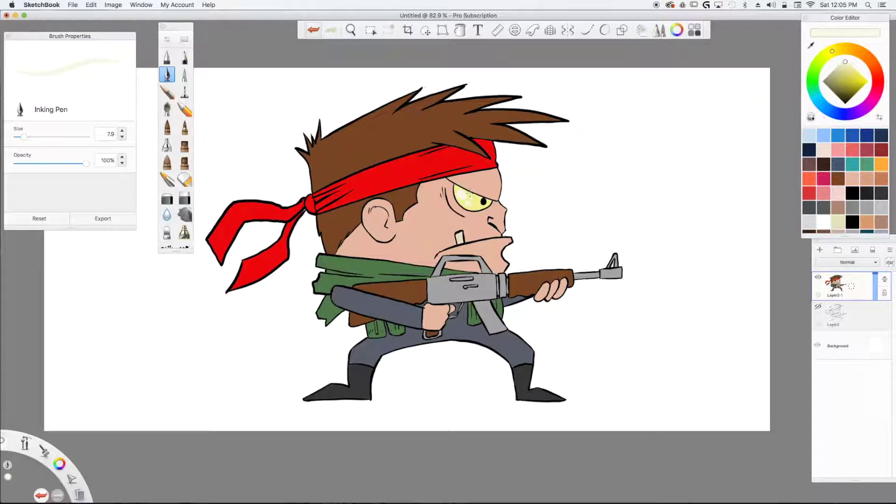
pyautogui.scroll(-5, 470, 194)
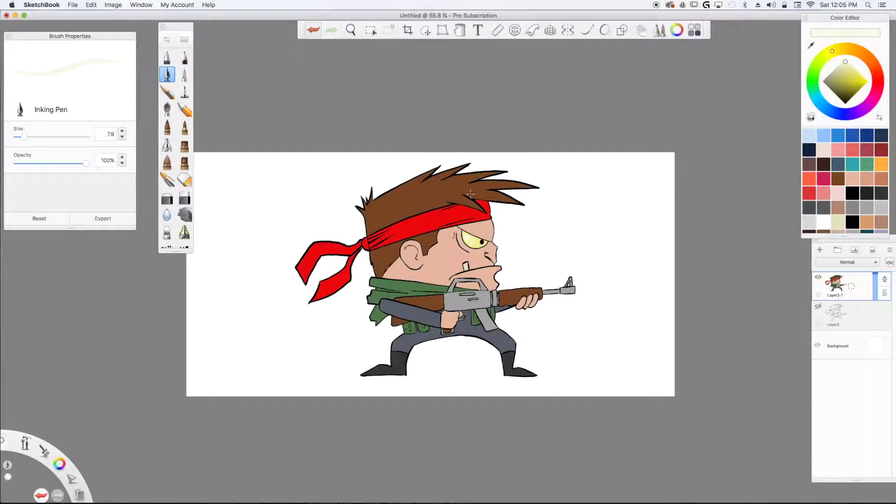
# Step: Hide the Background layer, rotate the whole character slightly clockwise and nudge it into place
pyautogui.click(817, 346)
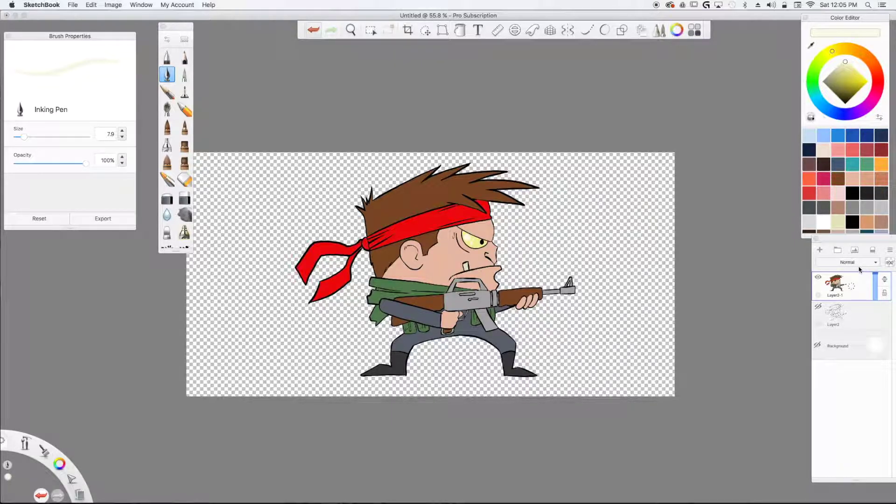
pyautogui.click(425, 30)
pyautogui.click(785, 73)
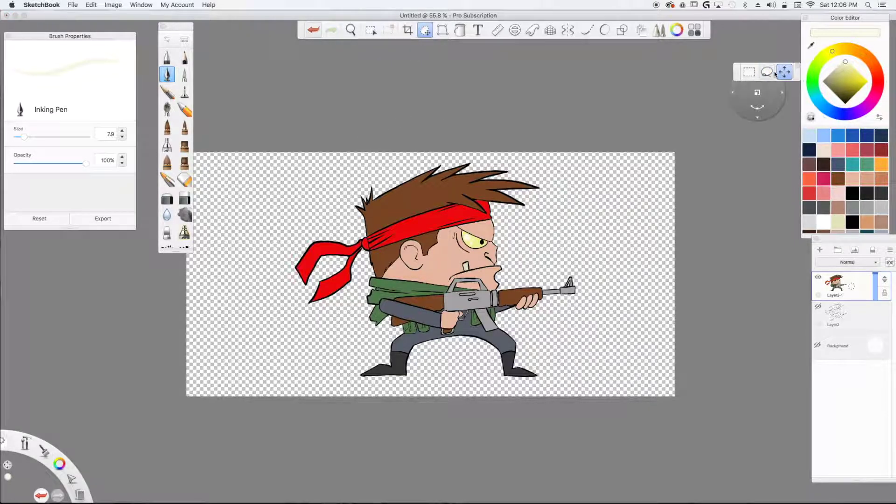
pyautogui.moveTo(380, 126); pyautogui.dragTo(364, 111)
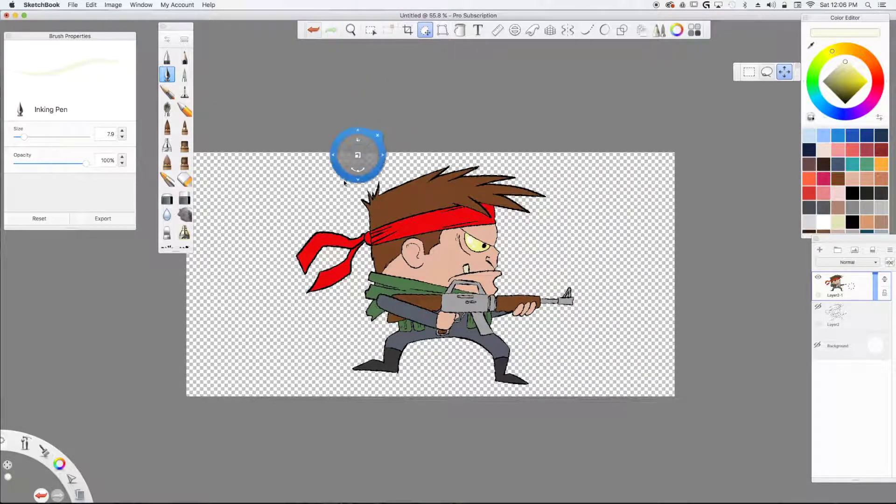
pyautogui.moveTo(327, 192); pyautogui.dragTo(320, 190)
pyautogui.press('Return')
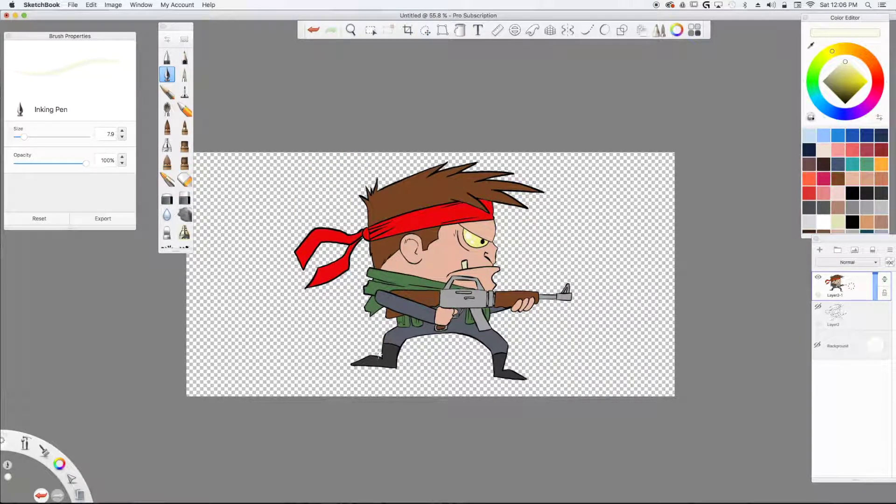
# Step: Lasso the rear foot, move it down away from the leg and rotate it level with the ground
pyautogui.click(426, 30)
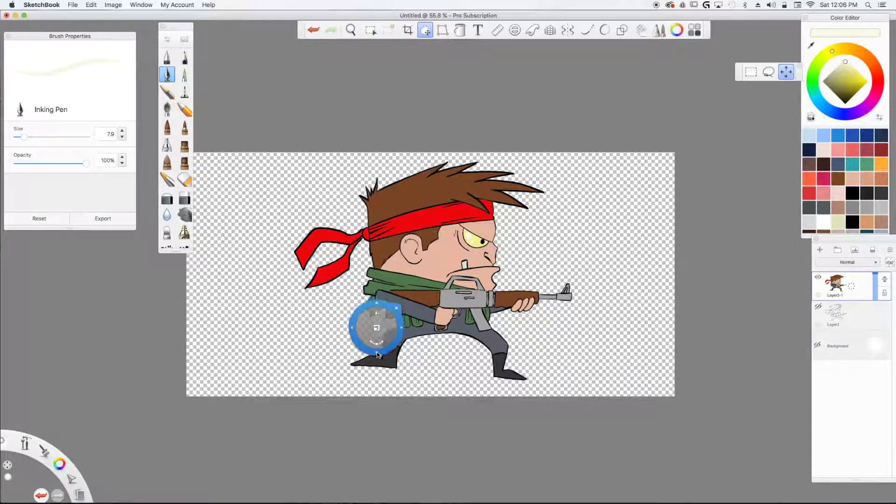
pyautogui.click(767, 72)
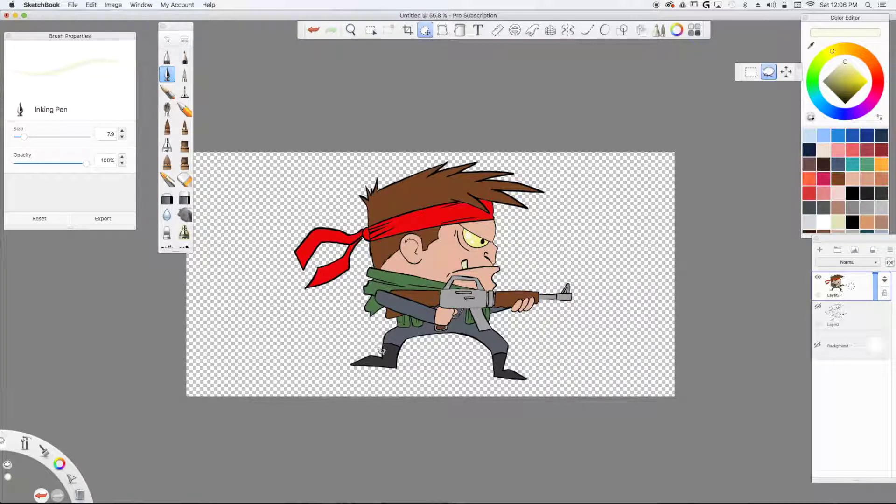
pyautogui.moveTo(374, 348)
pyautogui.mouseDown()
pyautogui.moveTo(368, 384)
pyautogui.moveTo(328, 360)
pyautogui.mouseUp()
pyautogui.moveTo(301, 422)
pyautogui.mouseDown()
pyautogui.moveTo(310, 406)
pyautogui.moveTo(295, 414)
pyautogui.moveTo(311, 410)
pyautogui.moveTo(298, 432)
pyautogui.mouseUp()
pyautogui.click(332, 379)
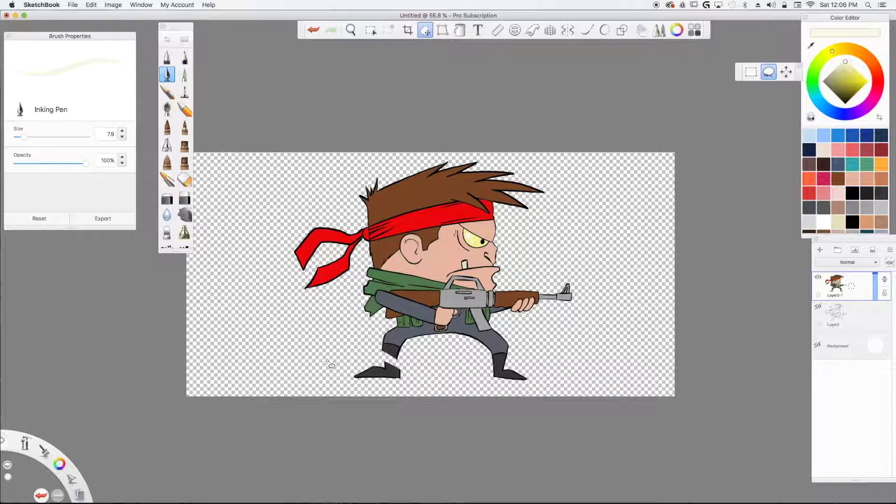
pyautogui.click(425, 30)
# Step: Bridge the gap in the rear boot with black outlines and paint the inside with the boot's dark gray
pyautogui.click(853, 222)
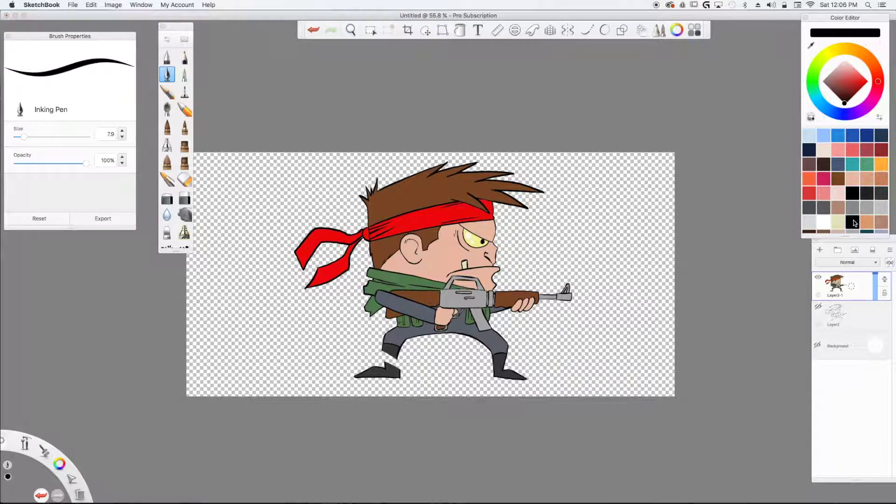
pyautogui.scroll(5, 854, 223)
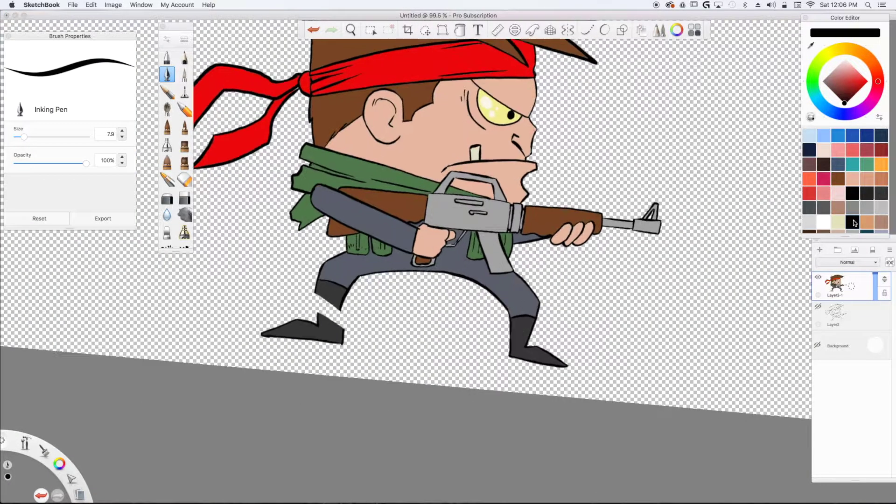
pyautogui.moveTo(382, 345)
pyautogui.mouseDown()
pyautogui.moveTo(385, 366)
pyautogui.moveTo(415, 353)
pyautogui.moveTo(418, 392)
pyautogui.mouseUp()
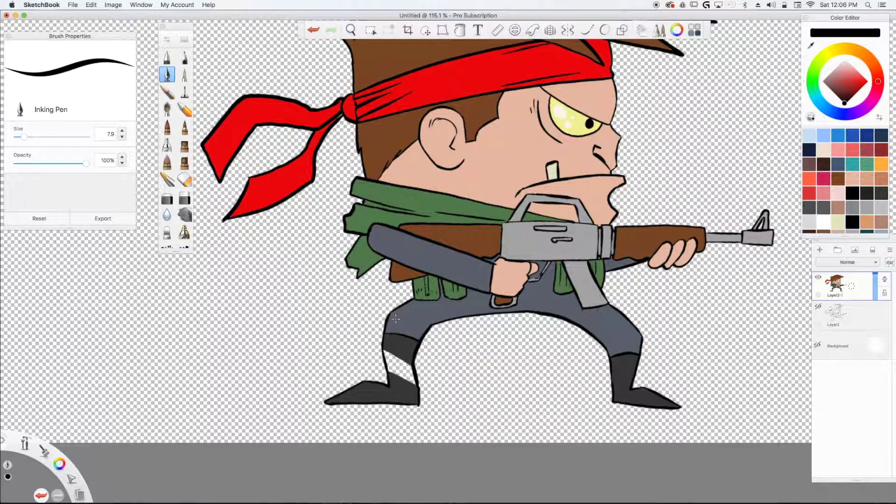
pyautogui.keyDown('alt'); pyautogui.click(395, 345); pyautogui.keyUp('alt')
pyautogui.moveTo(393, 350)
pyautogui.mouseDown()
pyautogui.moveTo(395, 376)
pyautogui.moveTo(395, 351)
pyautogui.moveTo(410, 385)
pyautogui.moveTo(405, 356)
pyautogui.moveTo(413, 379)
pyautogui.moveTo(396, 359)
pyautogui.moveTo(393, 377)
pyautogui.moveTo(386, 345)
pyautogui.mouseUp()
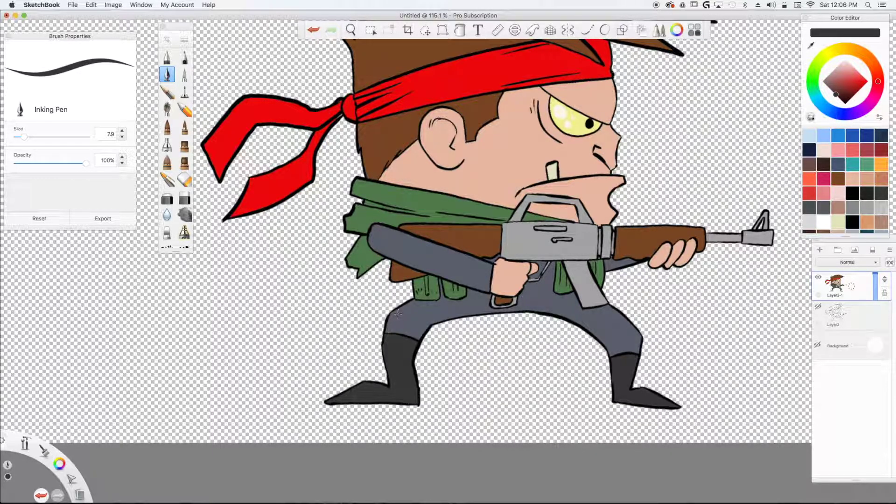
# Step: Extend the rear pant leg down over the boot top in the sampled blue-gray and rework the adjoining black outline
pyautogui.keyDown('alt'); pyautogui.click(397, 323); pyautogui.keyUp('alt')
pyautogui.moveTo(397, 337)
pyautogui.mouseDown()
pyautogui.moveTo(407, 332)
pyautogui.moveTo(412, 344)
pyautogui.moveTo(386, 335)
pyautogui.moveTo(411, 346)
pyautogui.mouseUp()
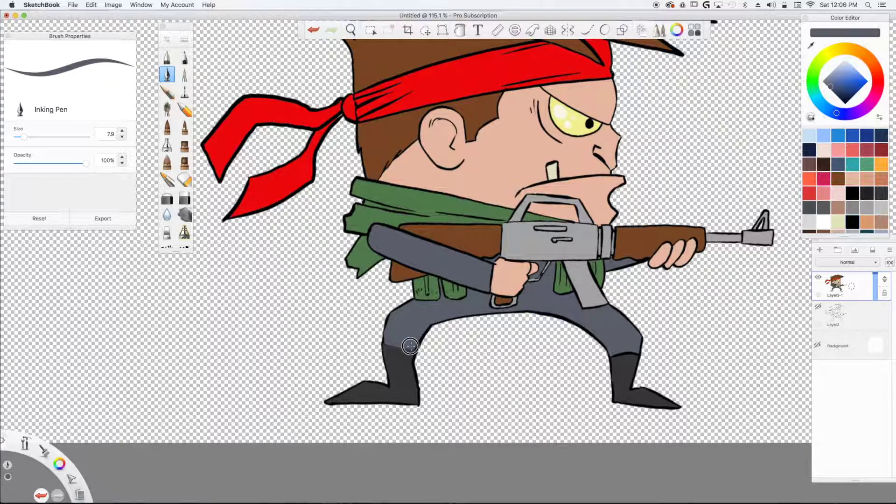
pyautogui.keyDown('alt'); pyautogui.click(418, 346); pyautogui.keyUp('alt')
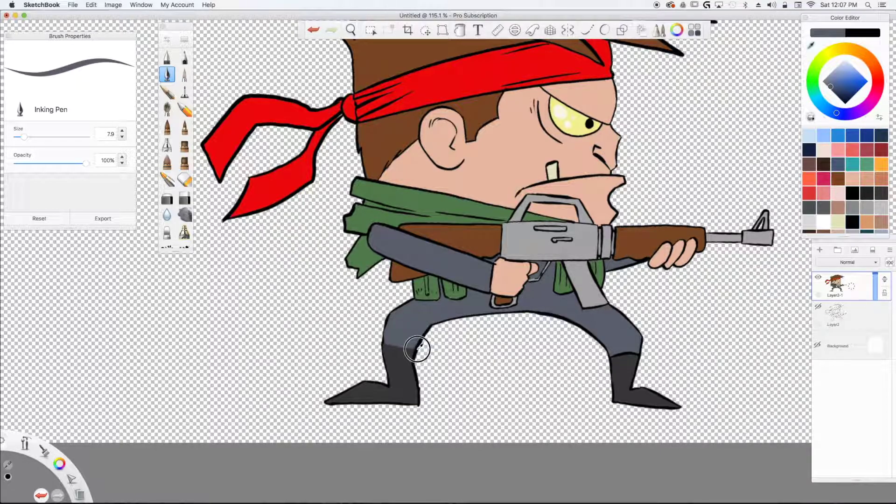
pyautogui.moveTo(417, 349)
pyautogui.mouseDown()
pyautogui.moveTo(418, 389)
pyautogui.moveTo(416, 325)
pyautogui.moveTo(386, 320)
pyautogui.moveTo(392, 379)
pyautogui.moveTo(391, 341)
pyautogui.mouseUp()
# Step: Draw a black cuff line between the rear boot and pant leg, and touch up the colors around it
pyautogui.keyDown('alt'); pyautogui.click(405, 357); pyautogui.keyUp('alt')
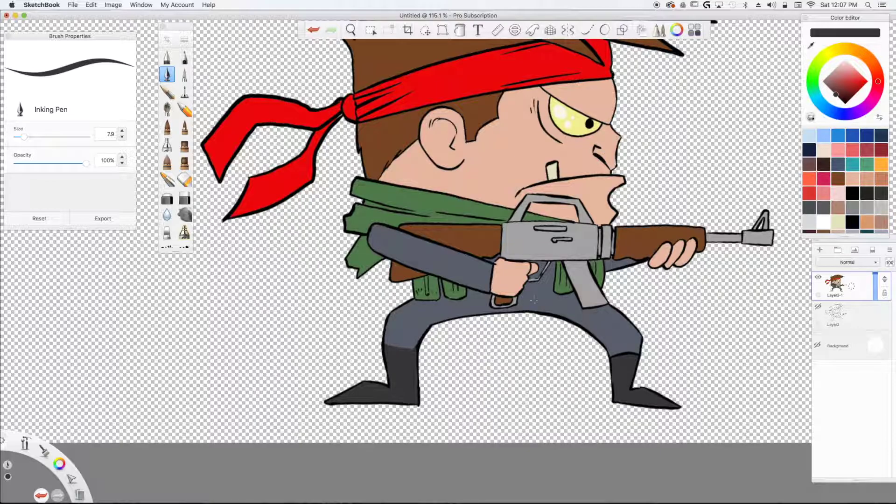
pyautogui.press('alt')
pyautogui.keyDown('alt'); pyautogui.click(385, 342); pyautogui.keyUp('alt')
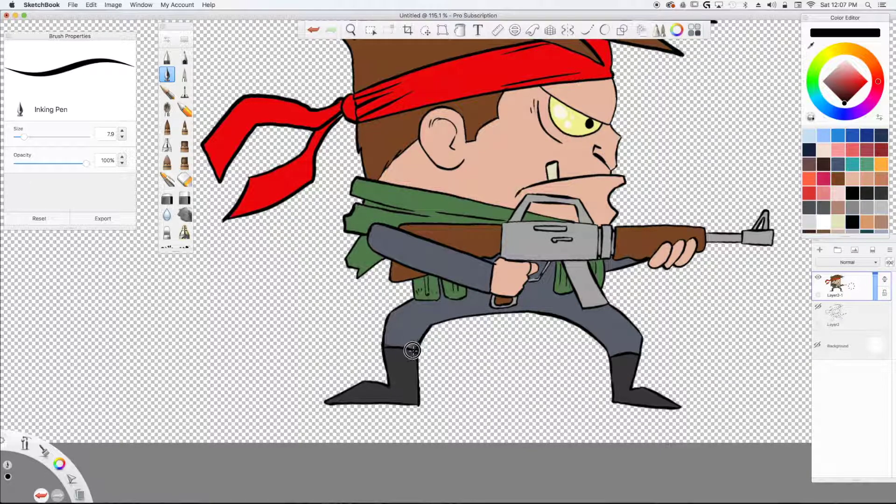
pyautogui.keyDown('alt'); pyautogui.click(388, 339); pyautogui.keyUp('alt')
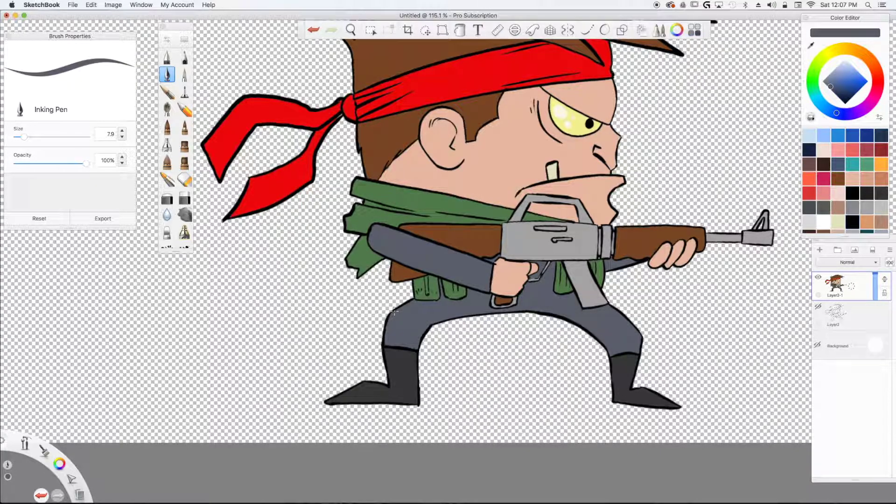
# Step: Lasso the front foot with Quick Transform and rotate it slightly so its sole sits level with the ground
pyautogui.click(425, 31)
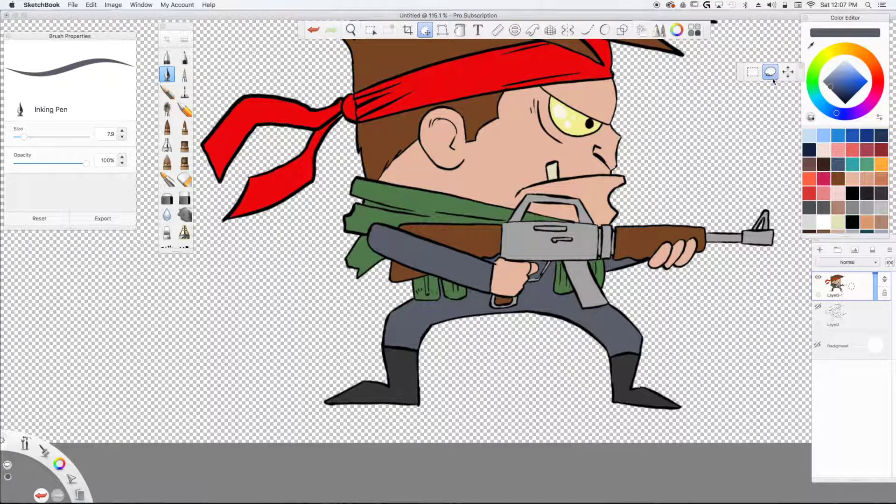
pyautogui.moveTo(638, 386)
pyautogui.mouseDown()
pyautogui.moveTo(605, 403)
pyautogui.moveTo(673, 410)
pyautogui.moveTo(672, 386)
pyautogui.moveTo(636, 386)
pyautogui.mouseUp()
pyautogui.moveTo(553, 397); pyautogui.dragTo(556, 405)
pyautogui.click(582, 385)
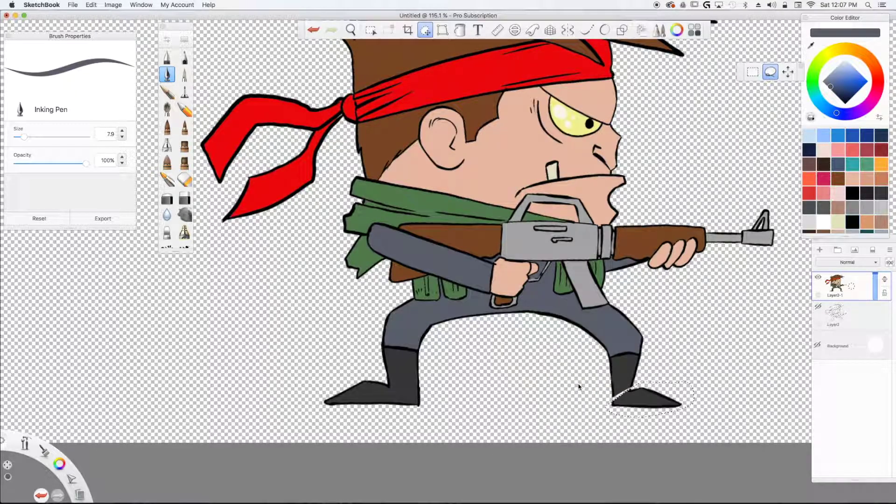
# Step: Repair the front boot around the ankle with the Inking Pen, using black for the outline and the boot's sampled dark gray inside
pyautogui.click(167, 76)
pyautogui.moveTo(621, 398)
pyautogui.mouseDown()
pyautogui.moveTo(624, 368)
pyautogui.moveTo(622, 397)
pyautogui.moveTo(620, 361)
pyautogui.moveTo(626, 395)
pyautogui.moveTo(615, 402)
pyautogui.mouseUp()
pyautogui.press('space')
pyautogui.keyDown('alt'); pyautogui.click(620, 360); pyautogui.keyUp('alt')
pyautogui.keyDown('alt'); pyautogui.click(640, 343); pyautogui.keyUp('alt')
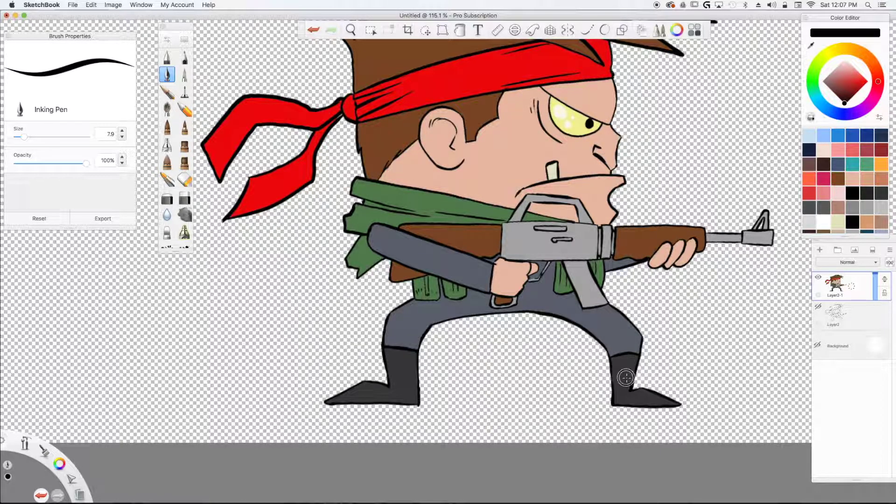
pyautogui.moveTo(624, 364); pyautogui.dragTo(622, 400)
pyautogui.keyDown('alt'); pyautogui.click(620, 361); pyautogui.keyUp('alt')
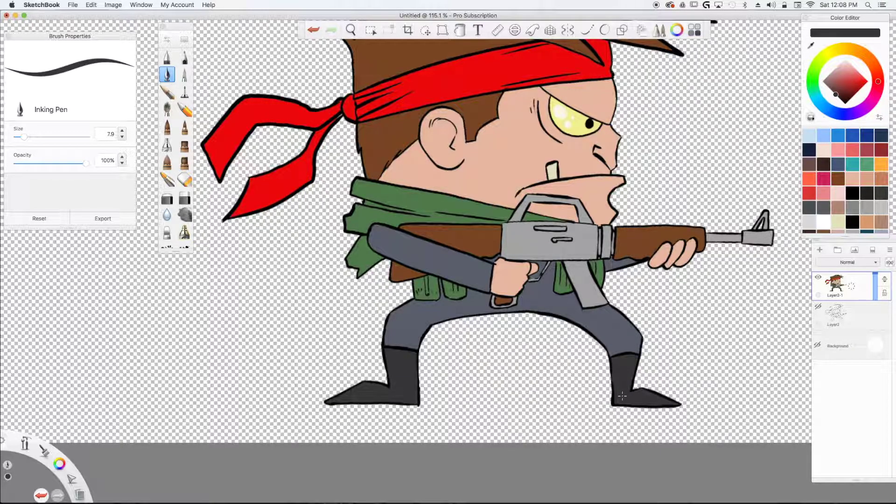
# Step: Select the face skin with the Magic Wand and set the Ink Brush to a slightly darker shade of the sampled skin color
pyautogui.press('Home')
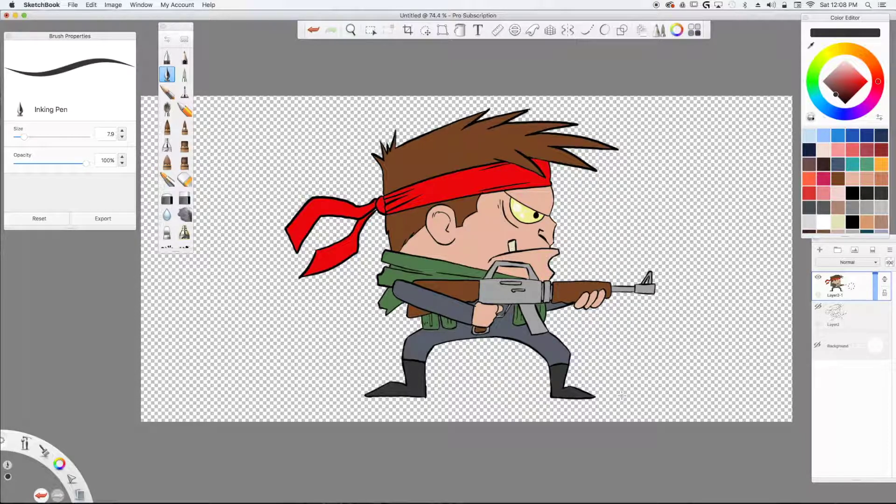
pyautogui.click(371, 30)
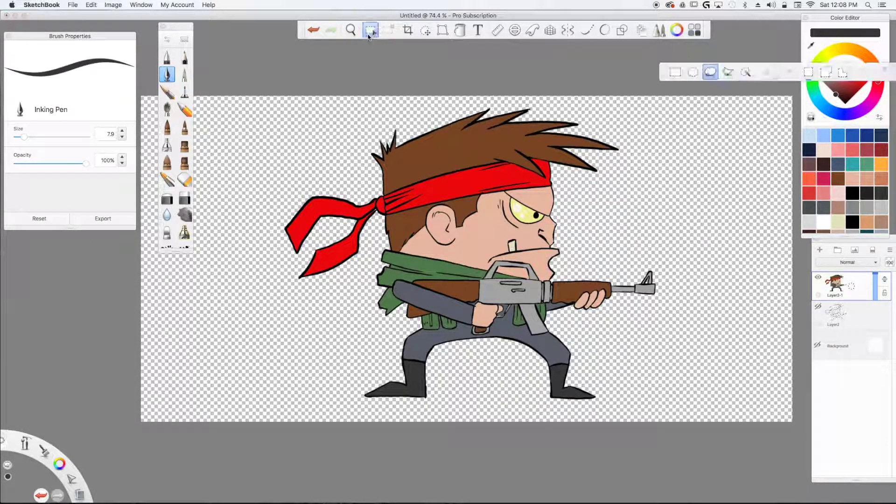
pyautogui.click(745, 72)
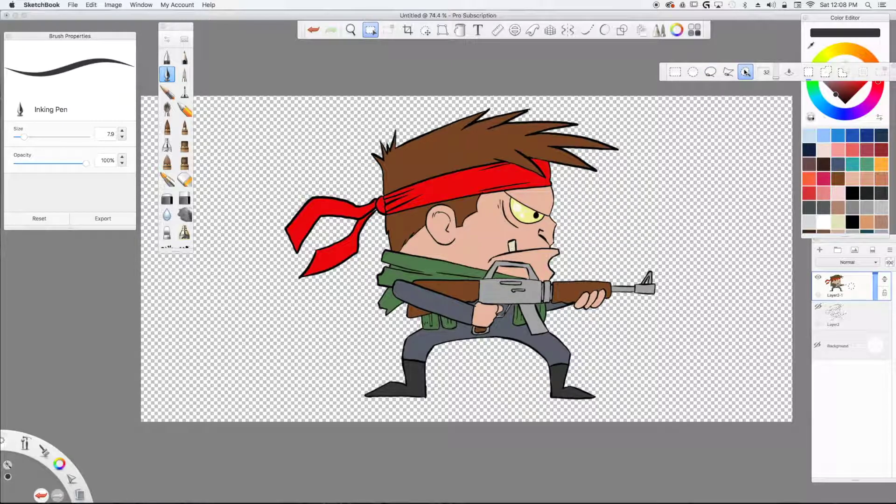
pyautogui.click(476, 232)
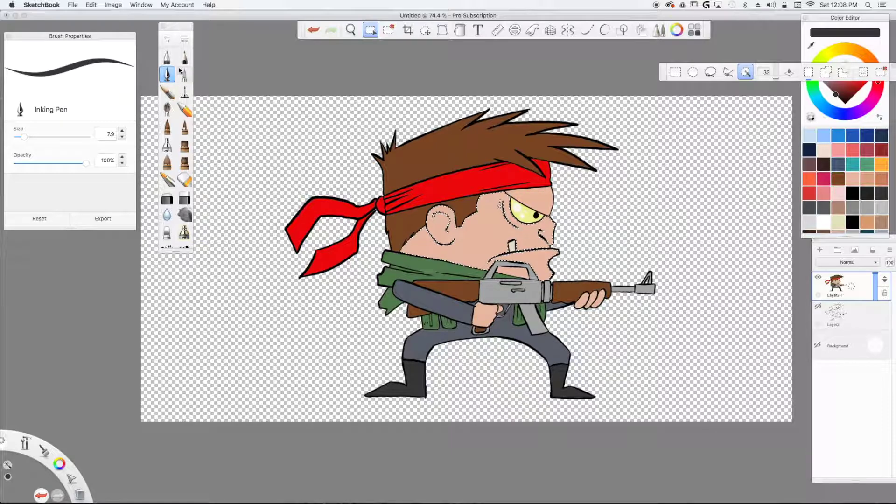
pyautogui.click(166, 127)
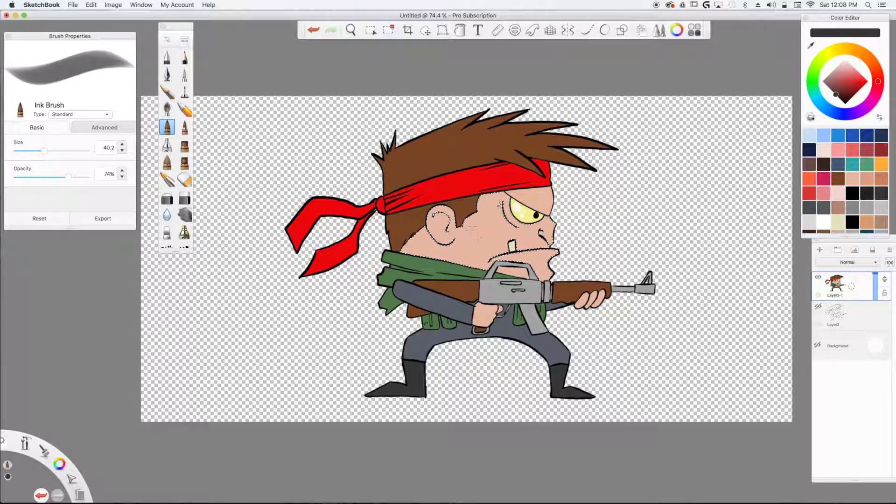
pyautogui.keyDown('alt'); pyautogui.click(473, 238); pyautogui.keyUp('alt')
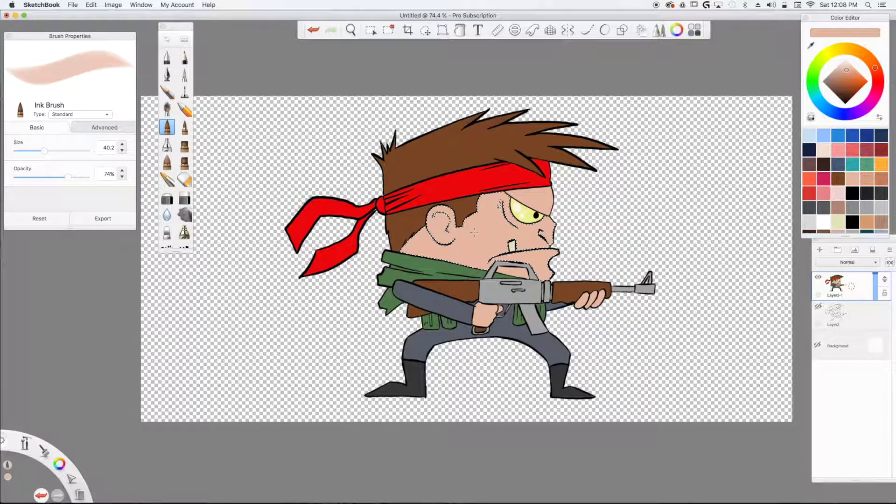
pyautogui.click(843, 74)
pyautogui.moveTo(844, 73); pyautogui.dragTo(838, 72)
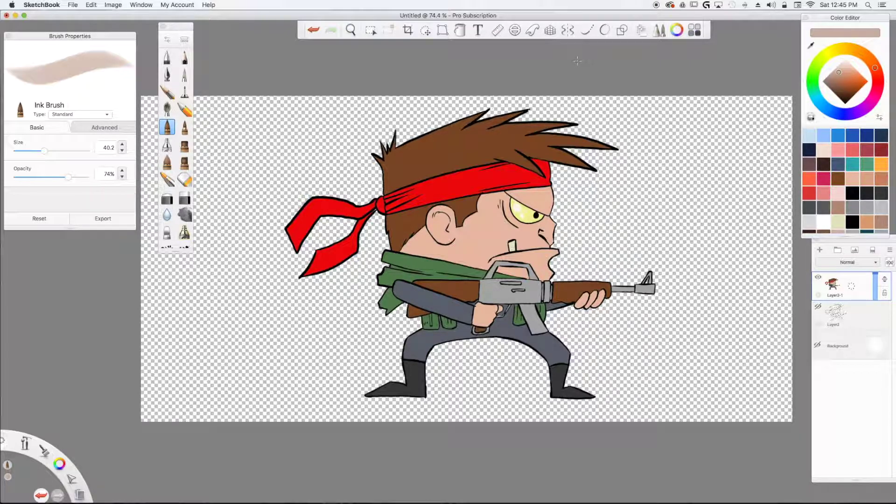
# Step: Reselect the face skin and mix a darker shadow tone from the freshly sampled skin color for the Ink Brush
pyautogui.click(424, 38)
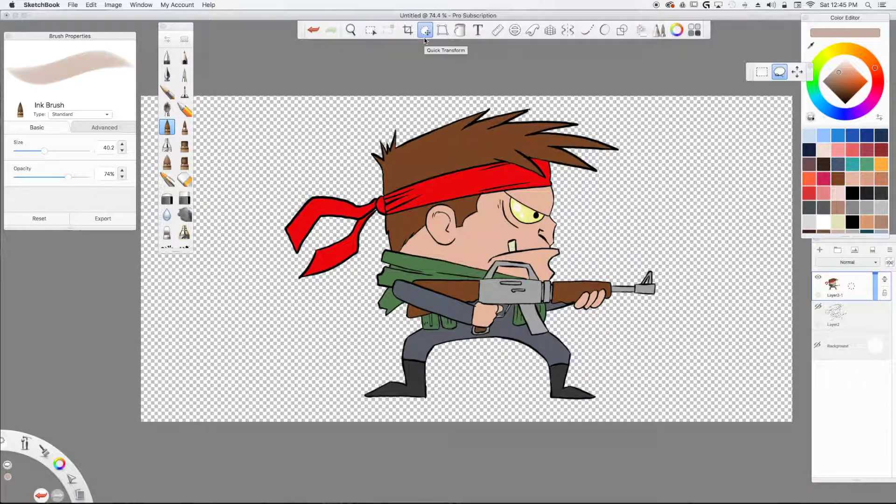
pyautogui.click(370, 31)
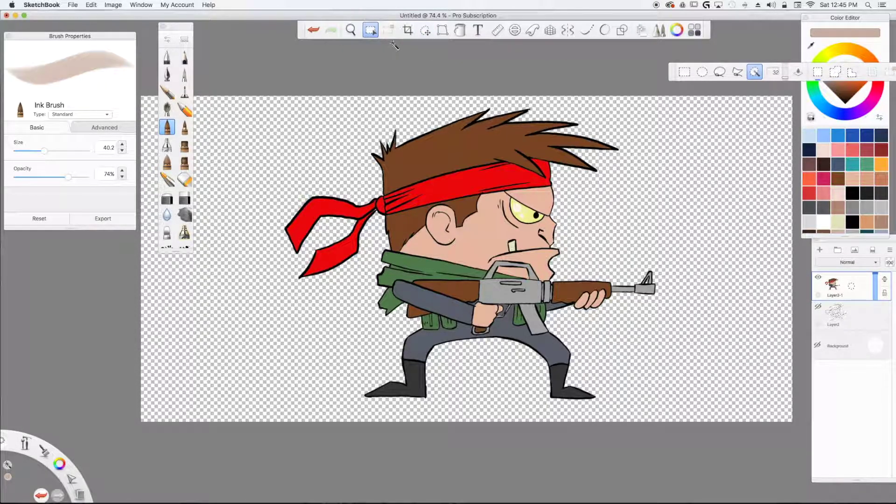
pyautogui.click(488, 220)
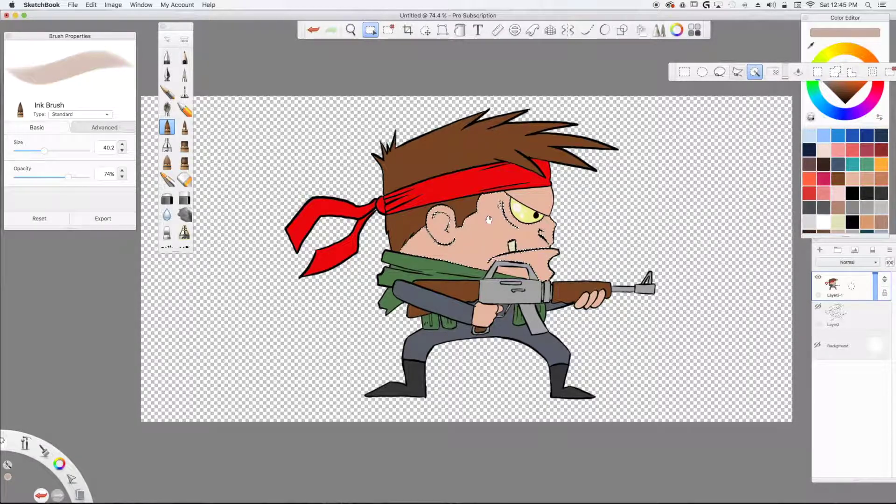
pyautogui.click(167, 128)
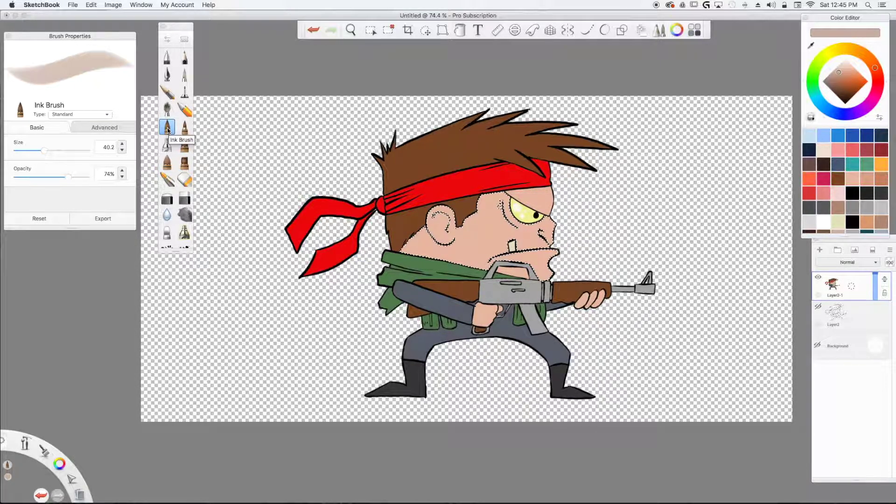
pyautogui.keyDown('alt'); pyautogui.click(472, 239); pyautogui.keyUp('alt')
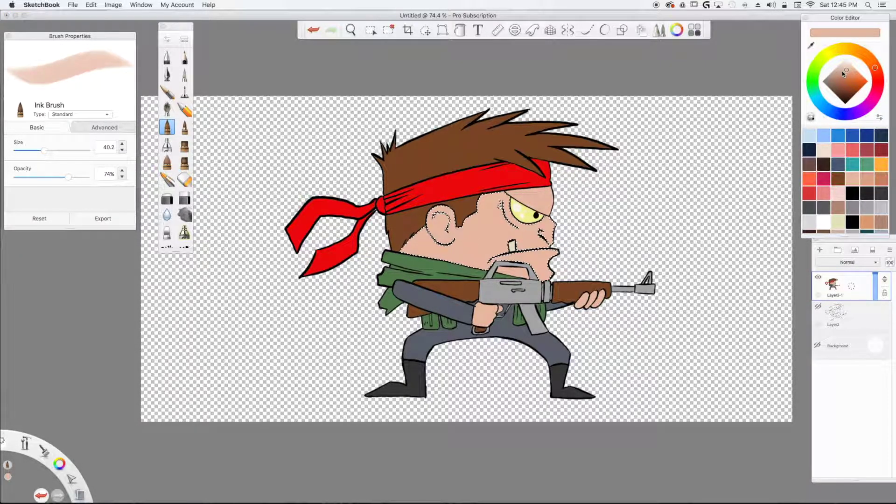
pyautogui.moveTo(841, 73); pyautogui.dragTo(840, 75)
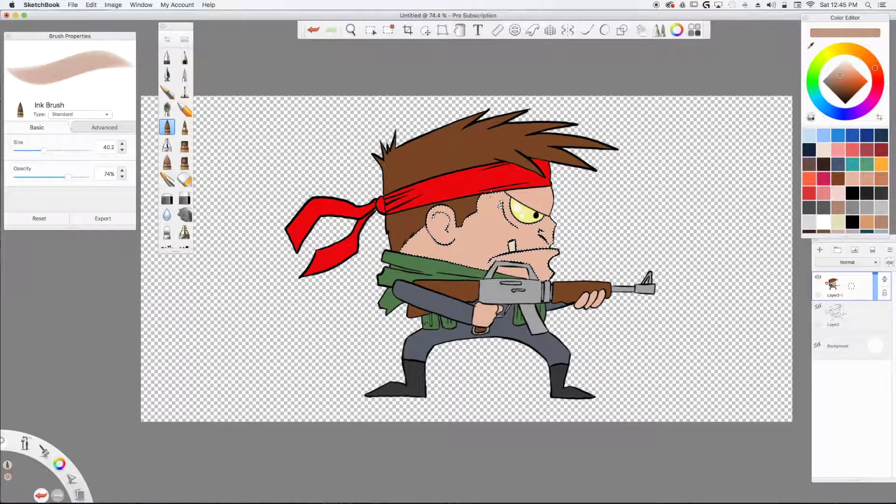
# Step: Brush soft darker shadows on the face above the scarf, around the cheek and along the mouth, and select the forehead skin for shading
pyautogui.moveTo(406, 255); pyautogui.dragTo(475, 272)
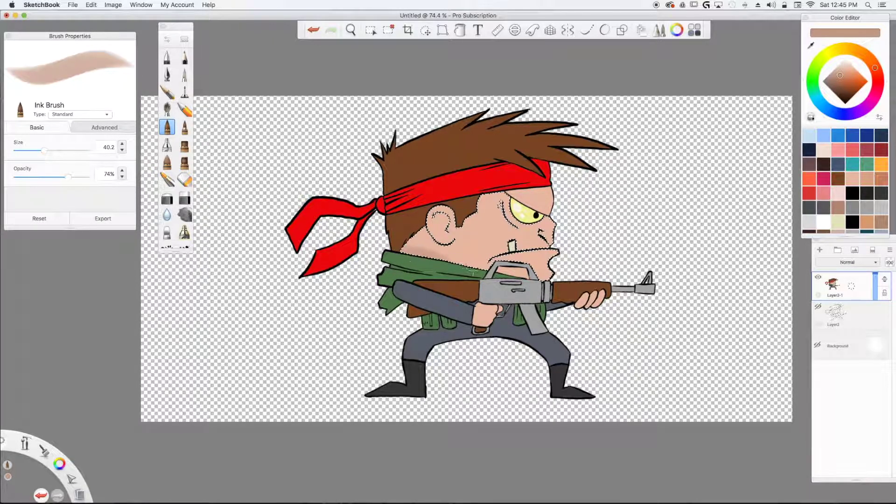
pyautogui.press('super+z')
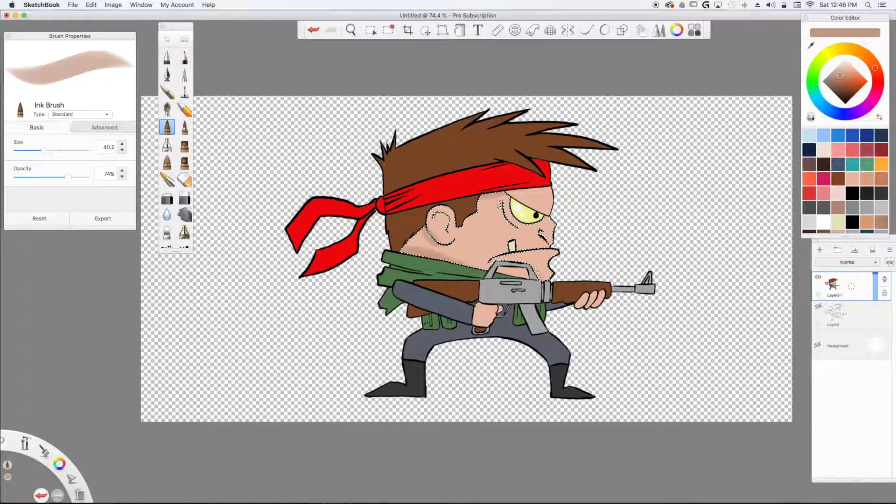
pyautogui.moveTo(529, 256); pyautogui.dragTo(524, 255)
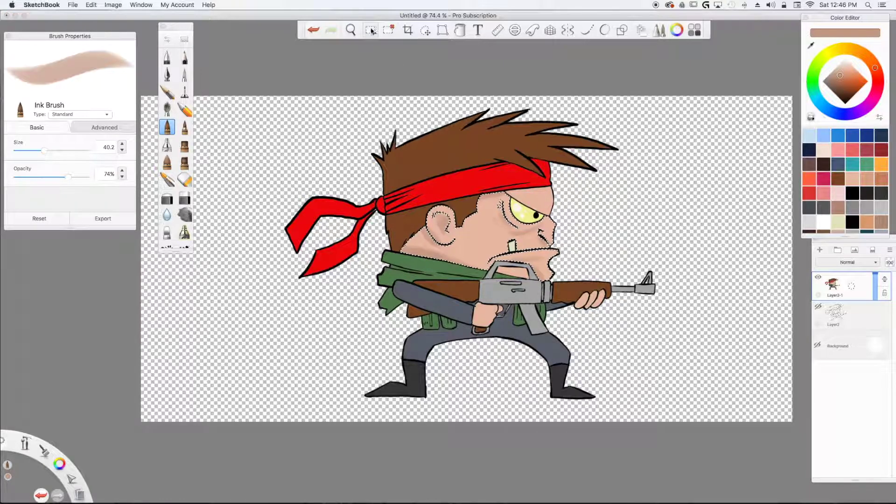
pyautogui.click(371, 30)
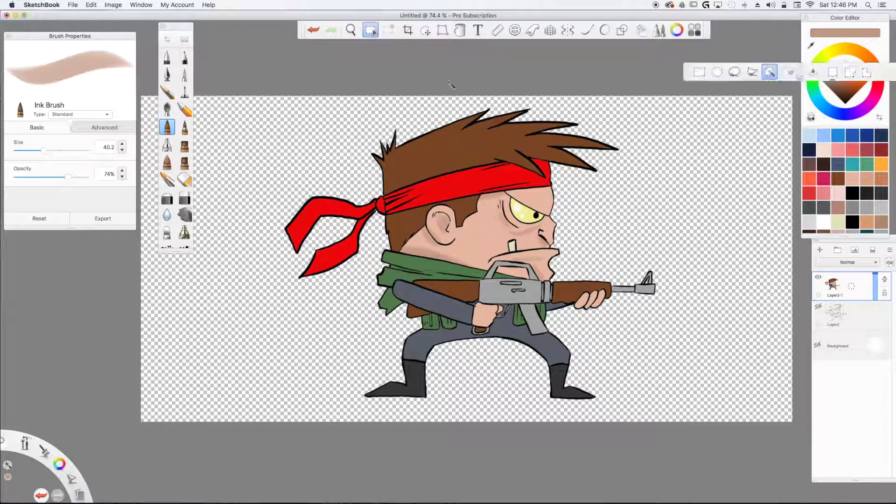
pyautogui.click(167, 126)
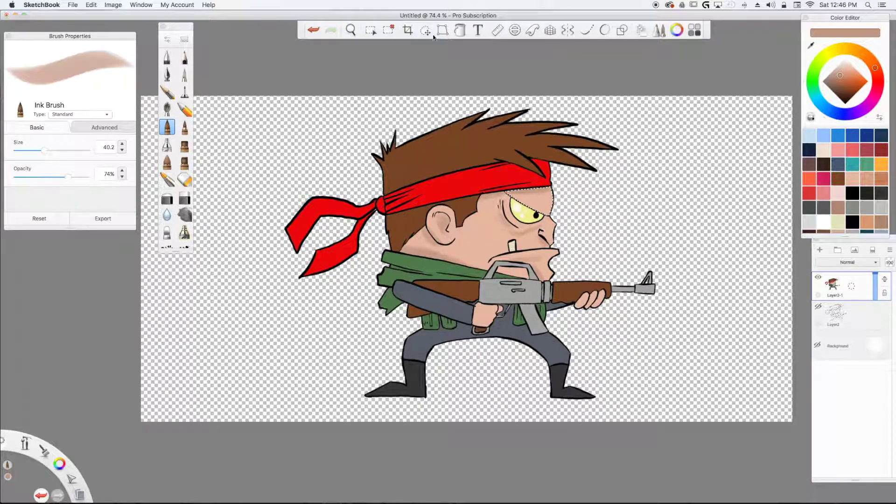
# Step: Select the red band across the forehead with the Magic Wand
pyautogui.click(370, 31)
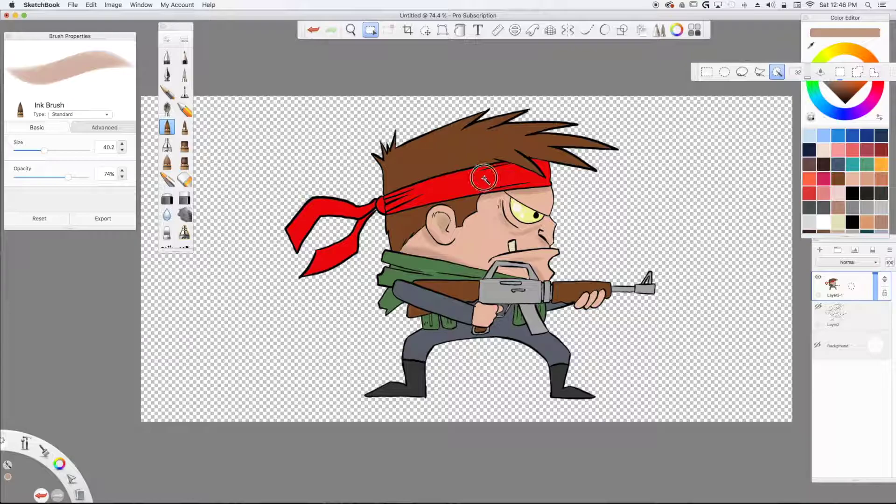
pyautogui.click(480, 168)
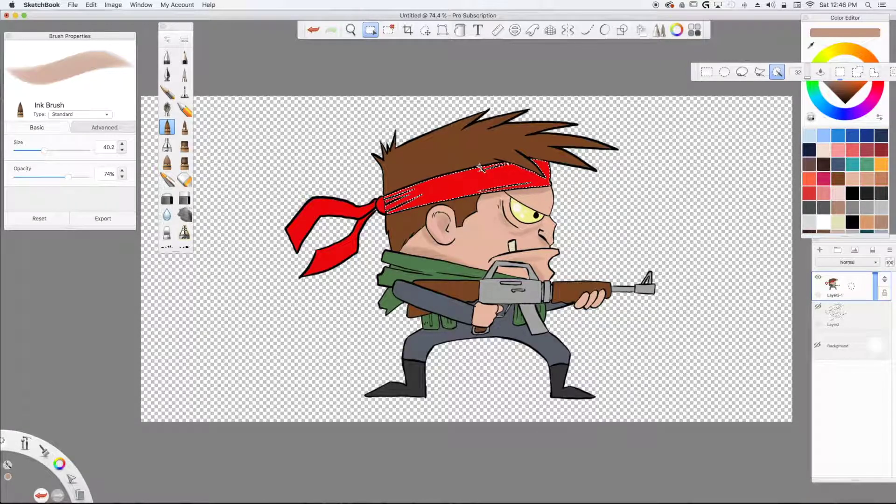
# Step: Select the main red headband band, sample its red, darken the colour, and shade the band with the Ink Brush
pyautogui.press('super+d')
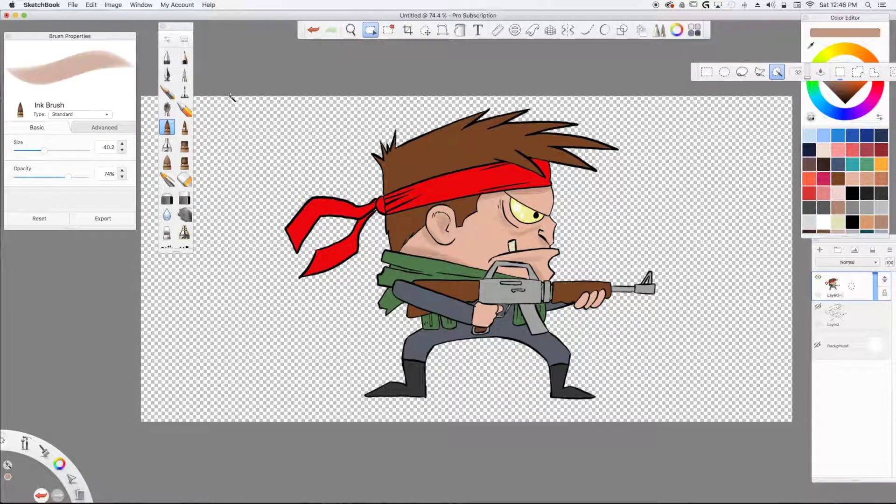
pyautogui.click(453, 180)
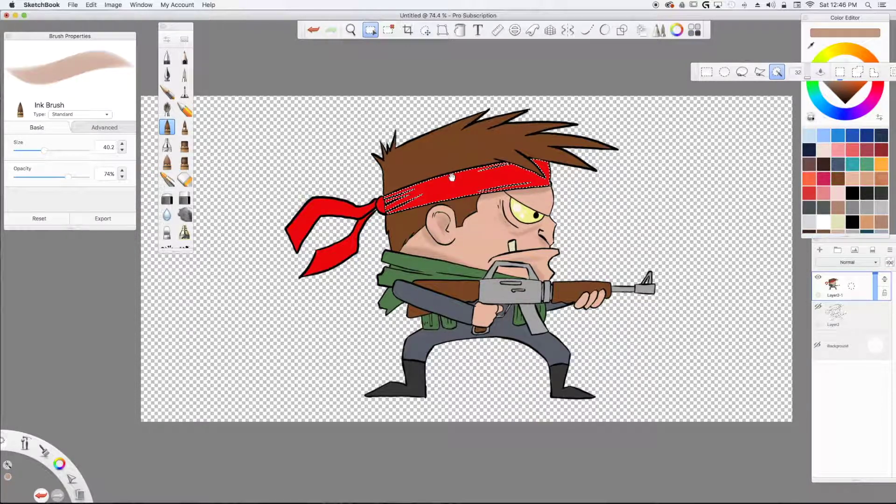
pyautogui.click(167, 127)
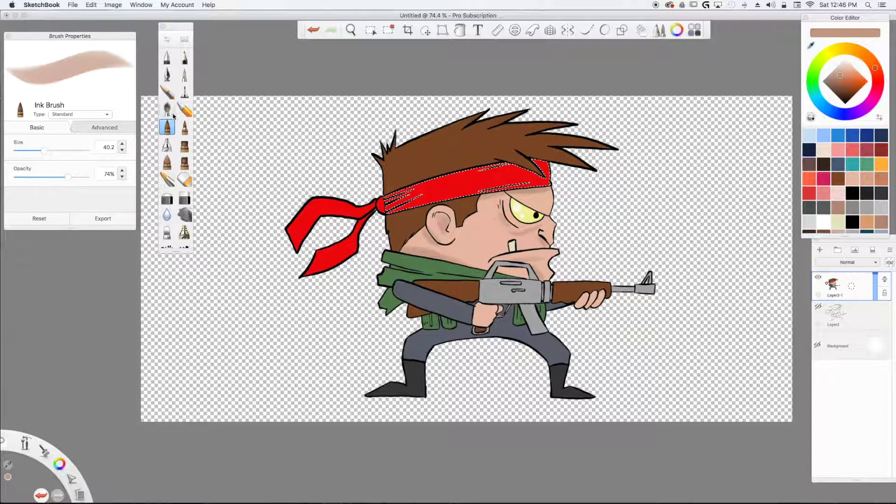
pyautogui.keyDown('alt'); pyautogui.click(501, 172); pyautogui.keyUp('alt')
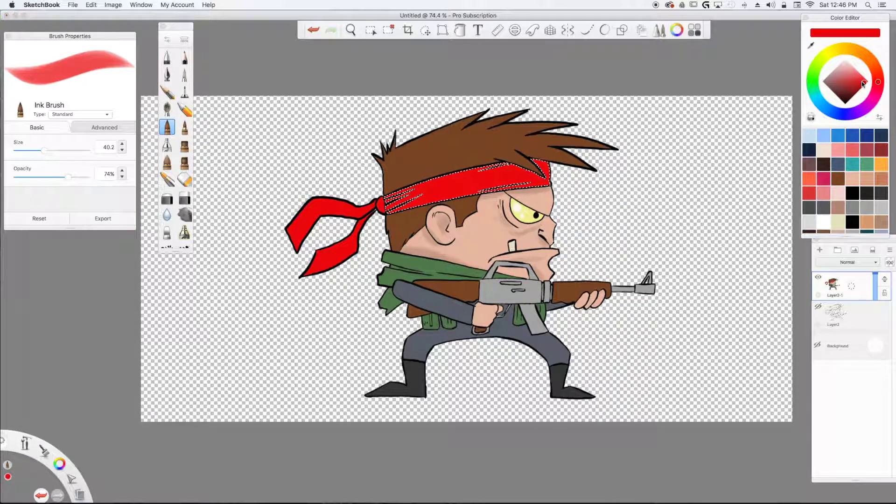
pyautogui.moveTo(863, 83); pyautogui.dragTo(856, 86)
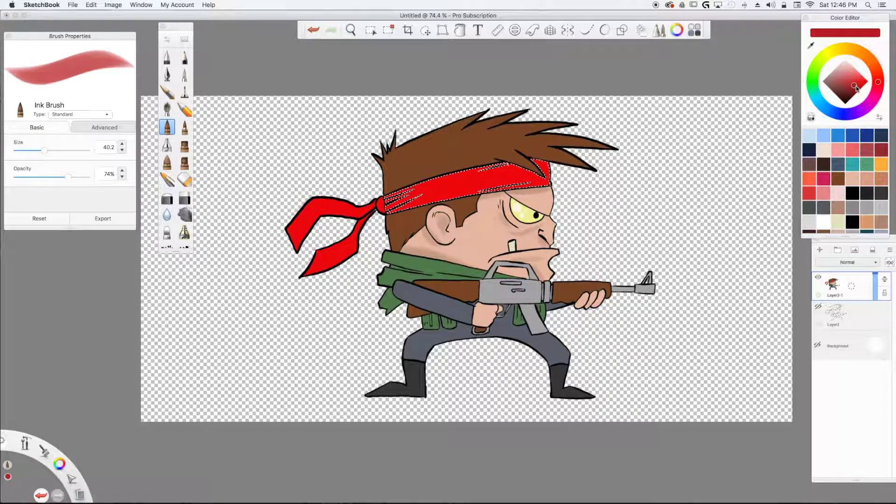
pyautogui.moveTo(387, 208); pyautogui.dragTo(446, 190)
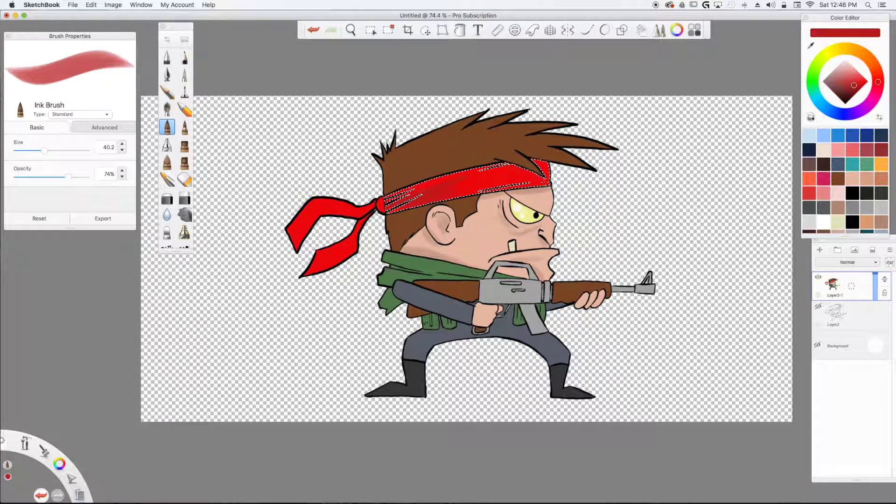
pyautogui.moveTo(525, 169); pyautogui.dragTo(501, 162)
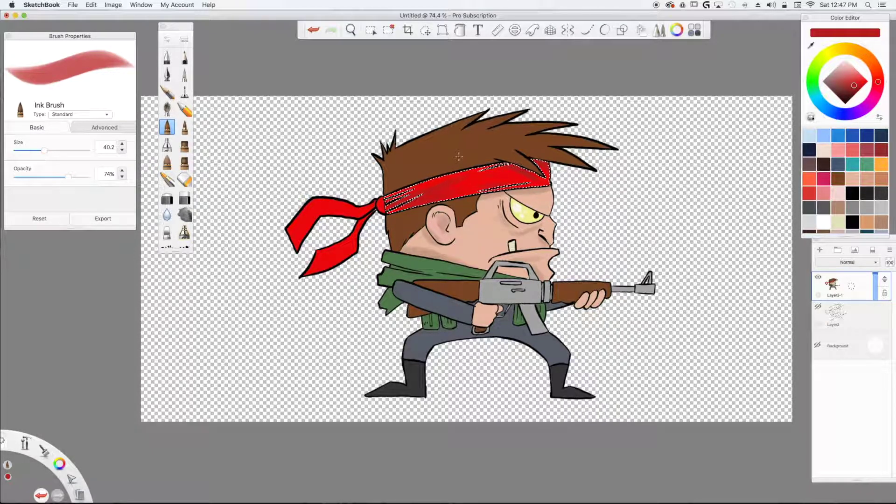
# Step: Select the brown hair above the headband and shade it with the Ink Brush in a darker brown sampled from the hair
pyautogui.click(371, 31)
pyautogui.click(422, 149)
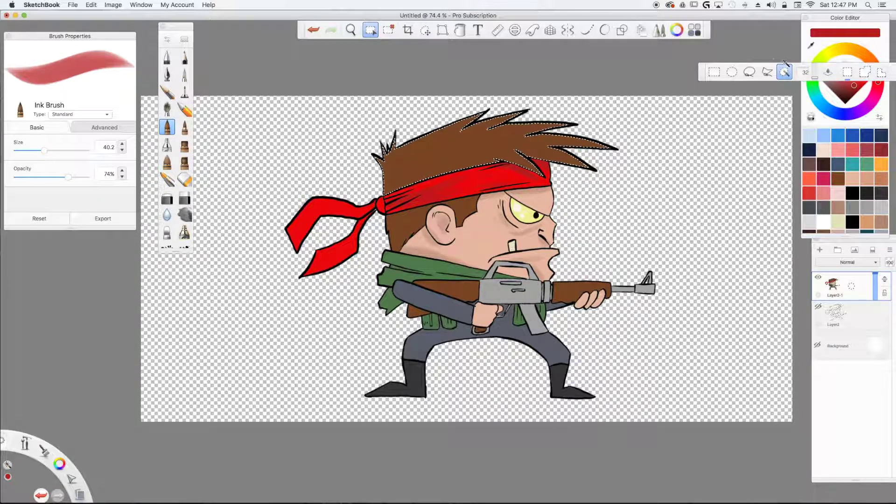
pyautogui.click(167, 127)
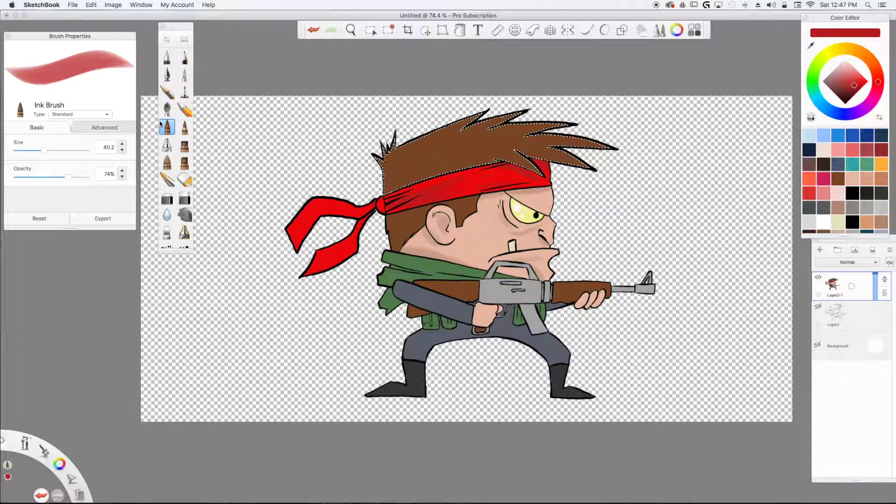
pyautogui.keyDown('alt'); pyautogui.click(450, 147); pyautogui.keyUp('alt')
pyautogui.click(844, 95)
pyautogui.moveTo(843, 95); pyautogui.dragTo(844, 94)
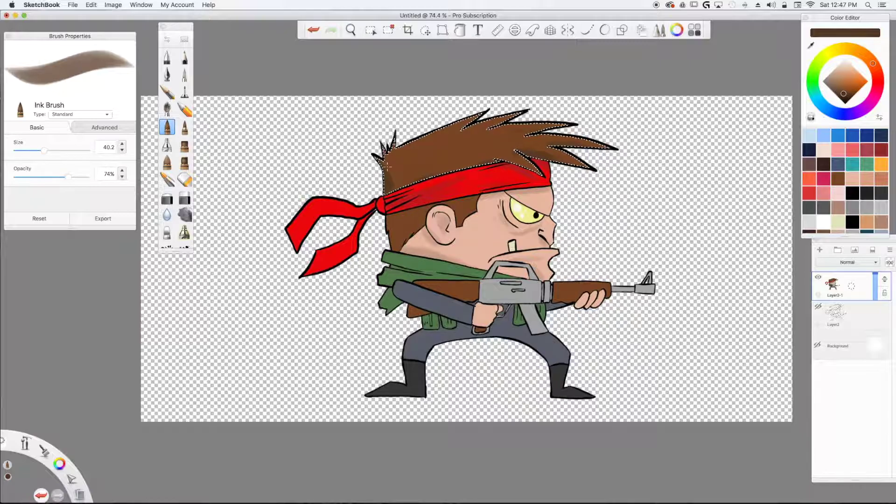
# Step: Shade the hair below the headband, behind and in front of the ear, with the same dark brown, and clear the selection
pyautogui.click(371, 31)
pyautogui.click(397, 206)
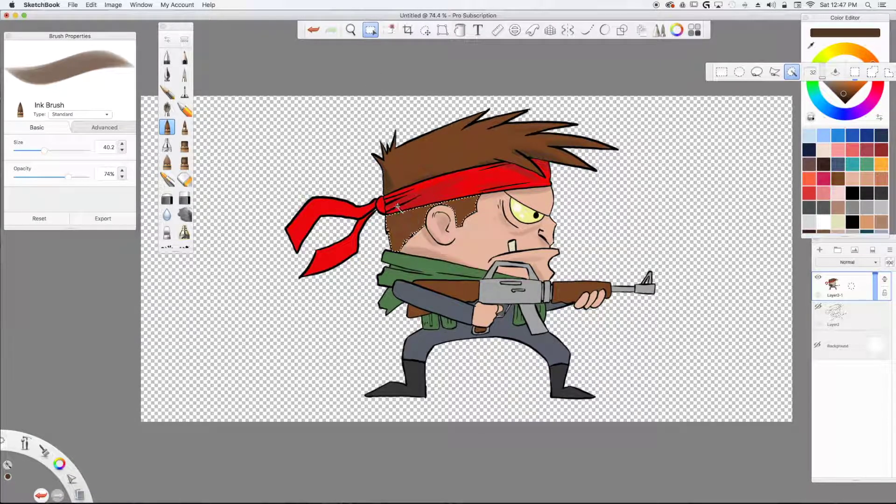
pyautogui.click(165, 125)
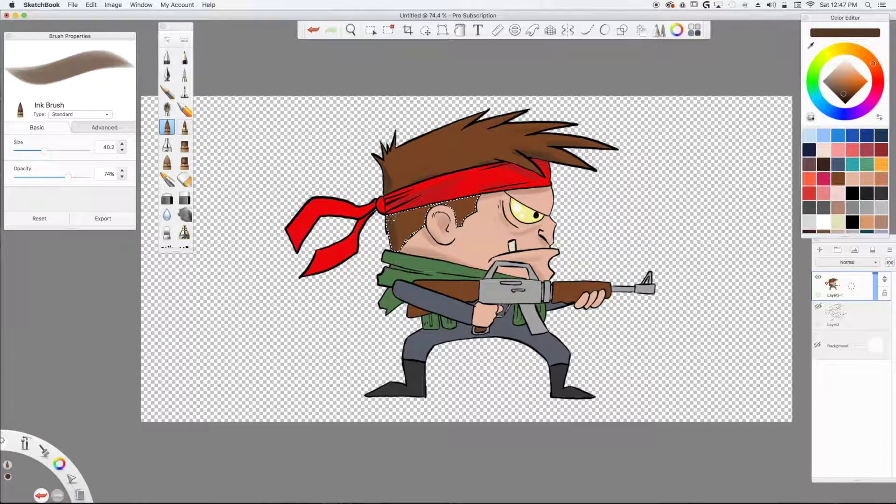
pyautogui.moveTo(427, 205); pyautogui.dragTo(432, 201)
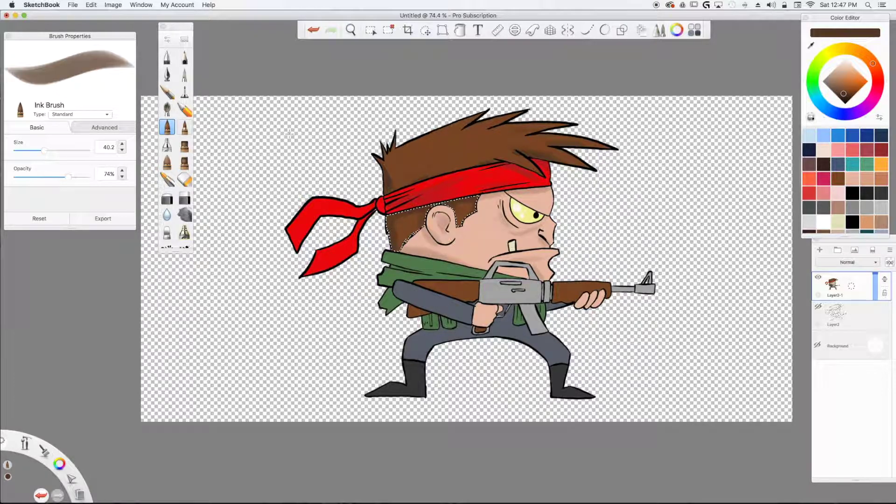
pyautogui.click(387, 30)
# Step: Select the green scarf around the neck, shade it with a darkened version of its sampled green, and clear the selection
pyautogui.click(370, 30)
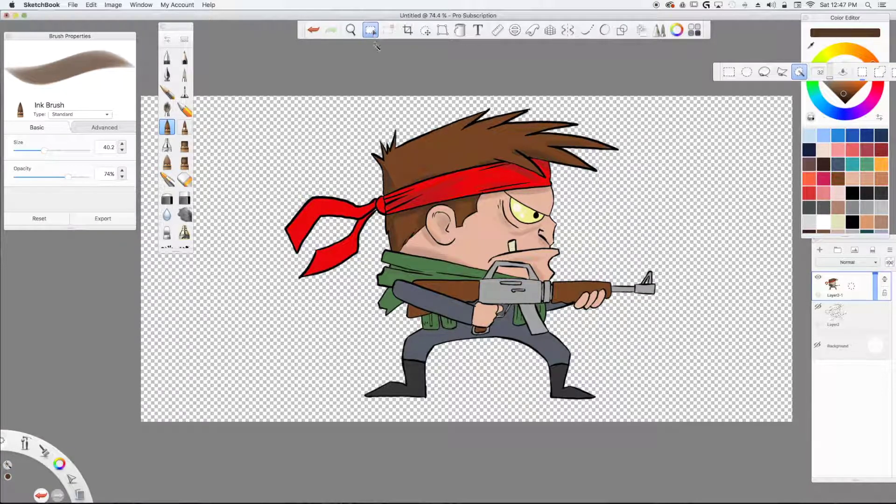
pyautogui.click(410, 254)
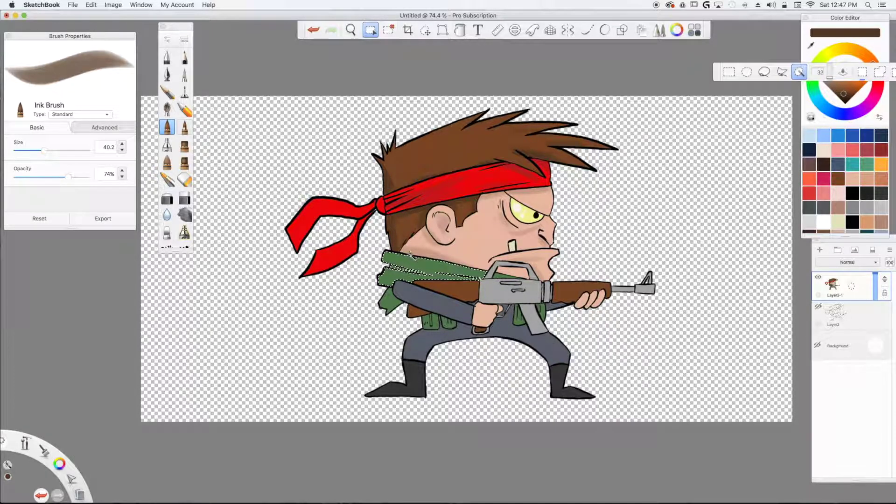
pyautogui.click(167, 109)
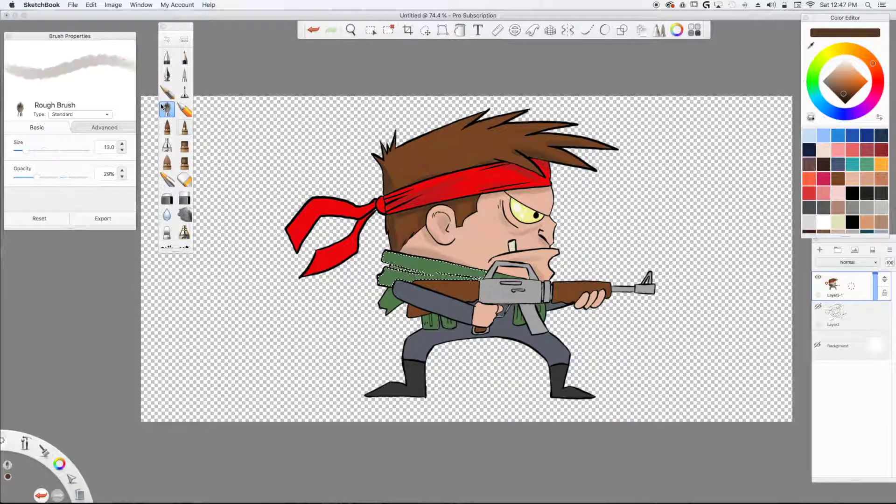
pyautogui.click(167, 127)
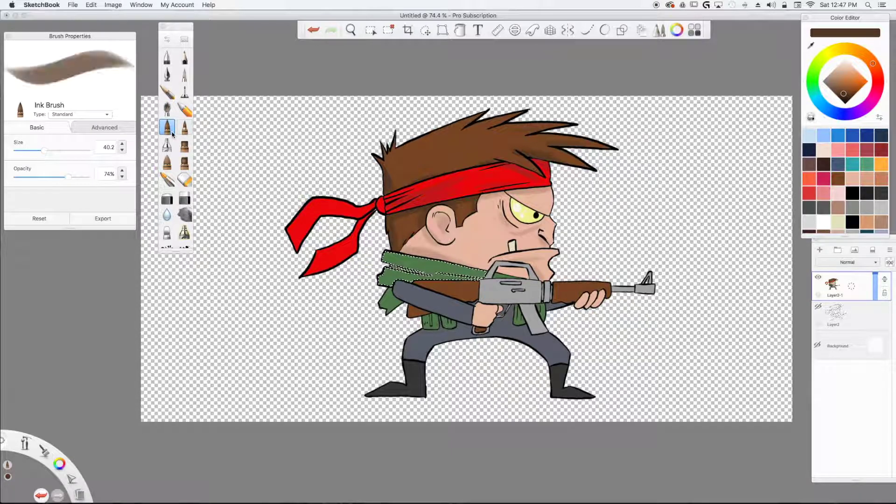
pyautogui.keyDown('alt'); pyautogui.click(408, 258); pyautogui.keyUp('alt')
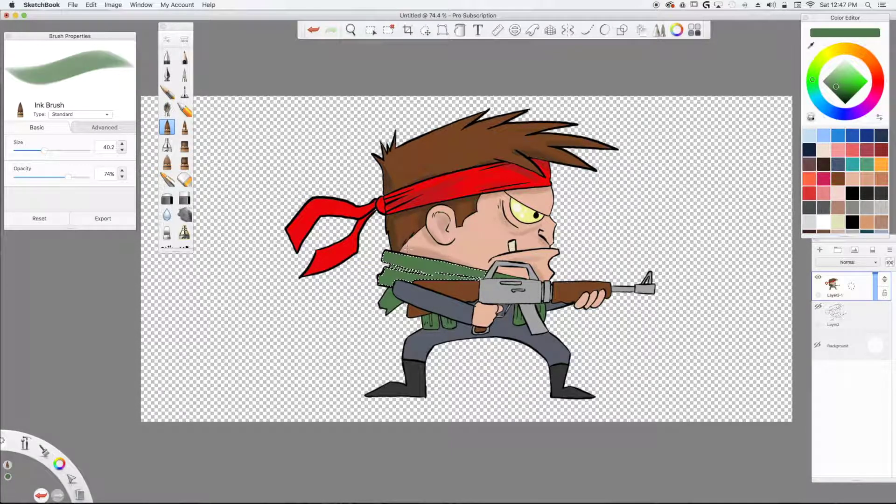
pyautogui.moveTo(838, 89); pyautogui.dragTo(840, 95)
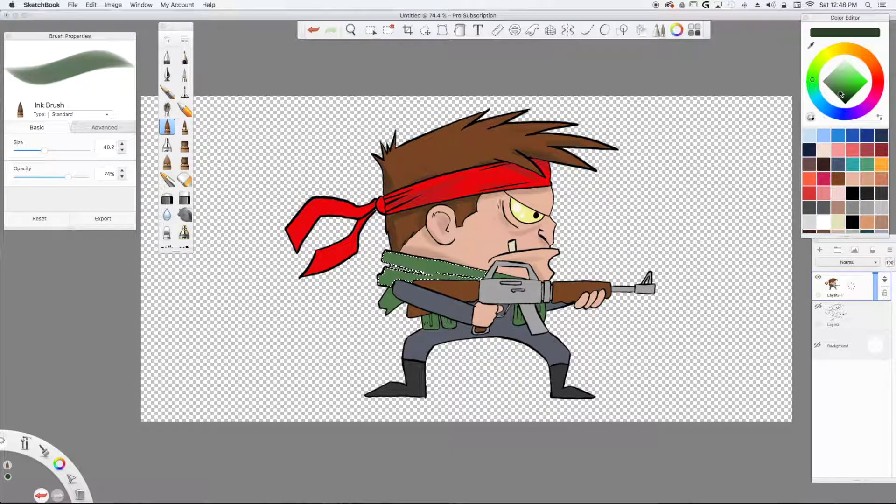
pyautogui.moveTo(457, 275)
pyautogui.mouseDown()
pyautogui.moveTo(397, 262)
pyautogui.moveTo(471, 277)
pyautogui.mouseUp()
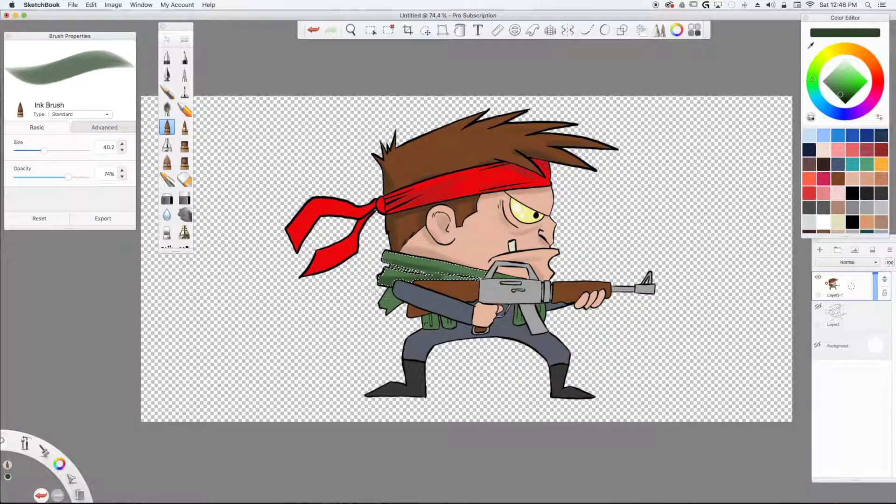
pyautogui.click(389, 30)
# Step: Select the scarf's hanging tail behind the shoulder and shade it with the same dark green Ink Brush
pyautogui.click(371, 31)
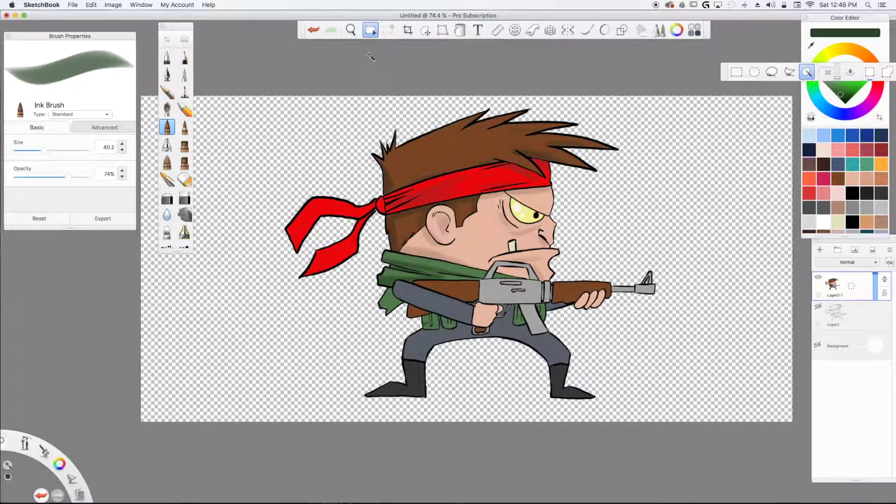
pyautogui.click(166, 127)
pyautogui.moveTo(385, 298); pyautogui.dragTo(392, 312)
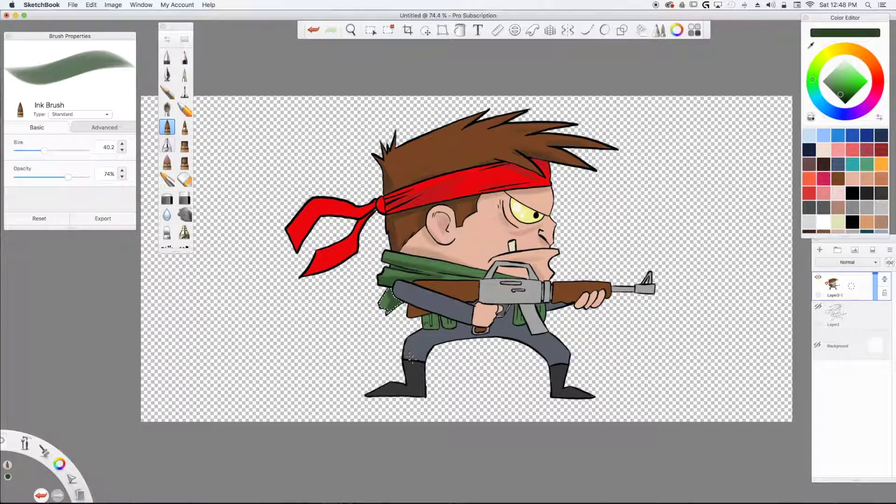
pyautogui.moveTo(382, 301); pyautogui.dragTo(391, 309)
# Step: Select the blue-grey trousers and shade them with the Ink Brush in a darker tone sampled from the fabric
pyautogui.click(371, 31)
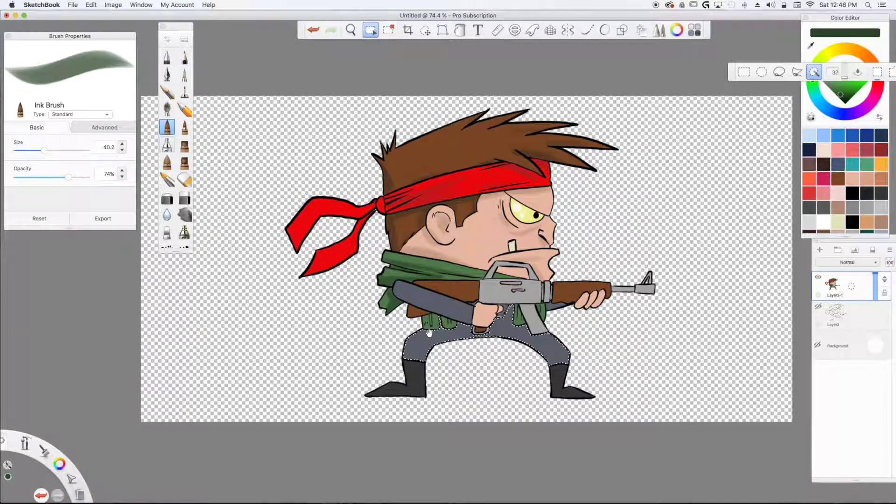
pyautogui.click(167, 126)
pyautogui.scroll(-3, 176, 140)
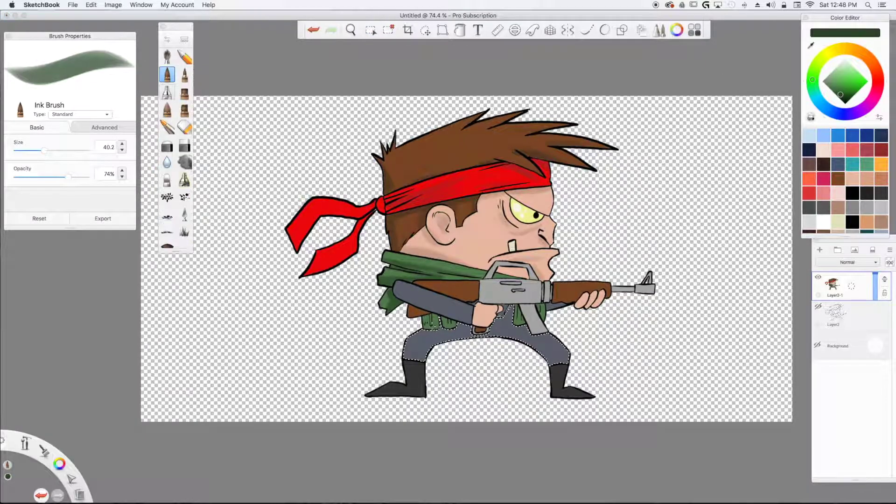
pyautogui.keyDown('alt'); pyautogui.click(420, 340); pyautogui.keyUp('alt')
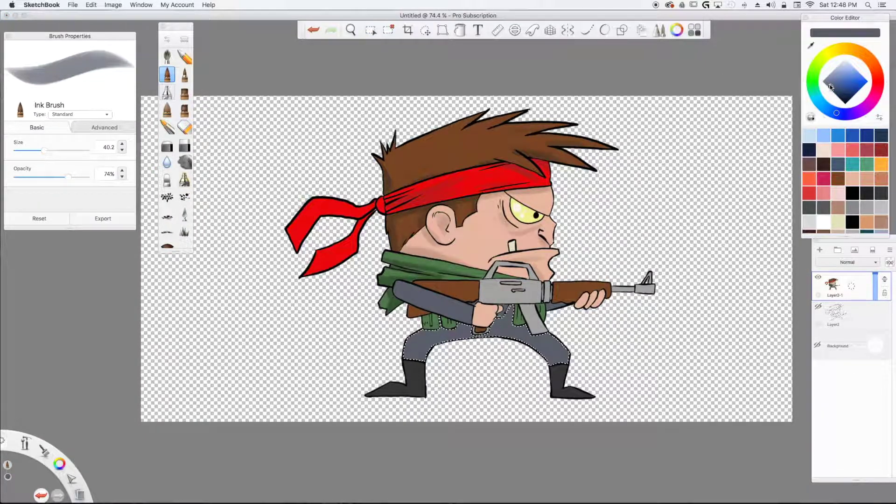
pyautogui.moveTo(830, 87); pyautogui.dragTo(836, 92)
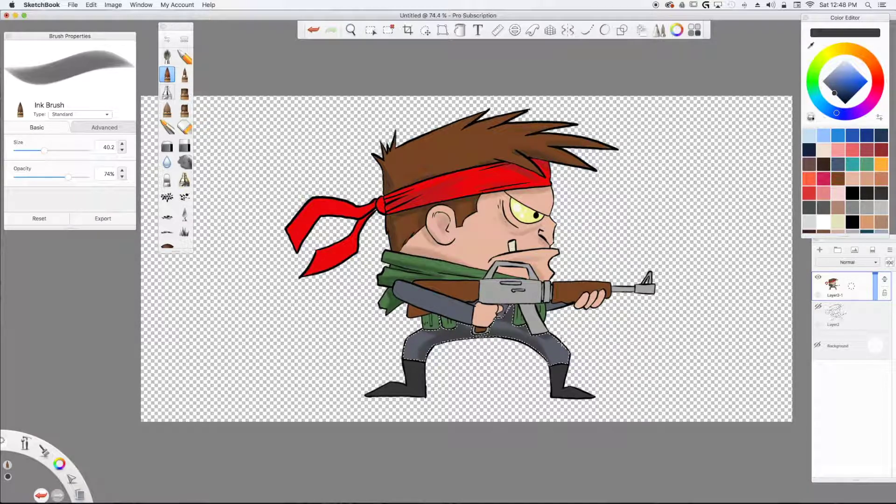
# Step: Select the rifle's wooden stock above the arm and shade it with the Ink Brush in a darkened sampled brown
pyautogui.click(370, 29)
pyautogui.click(455, 284)
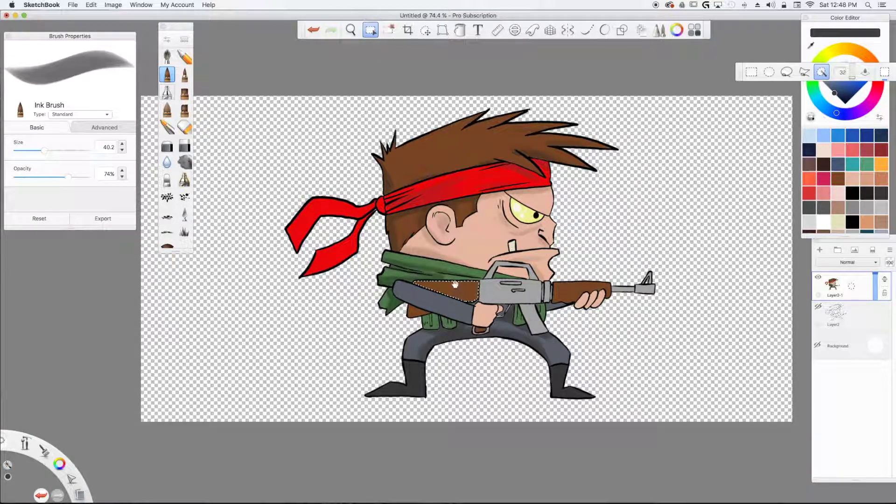
pyautogui.click(167, 109)
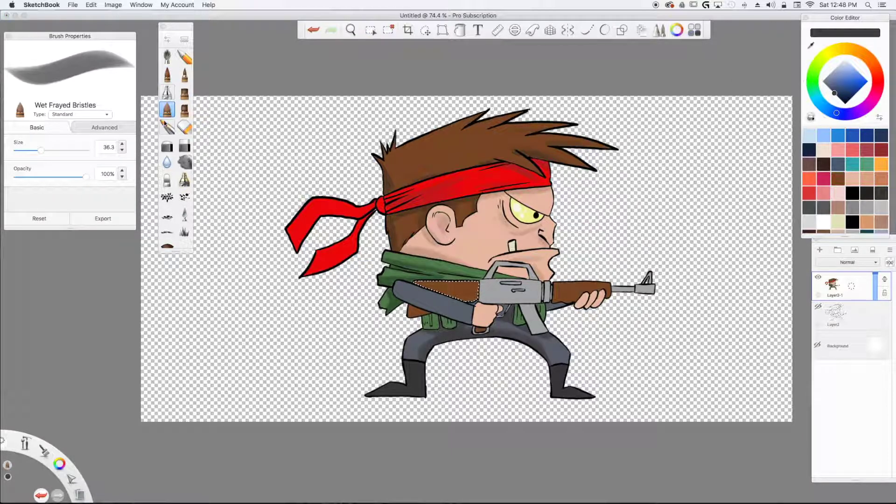
pyautogui.click(167, 75)
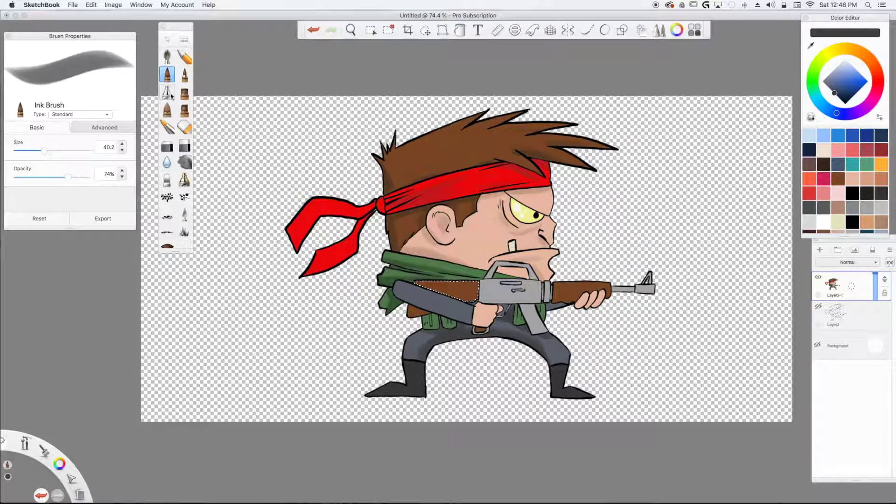
pyautogui.keyDown('alt'); pyautogui.click(443, 281); pyautogui.keyUp('alt')
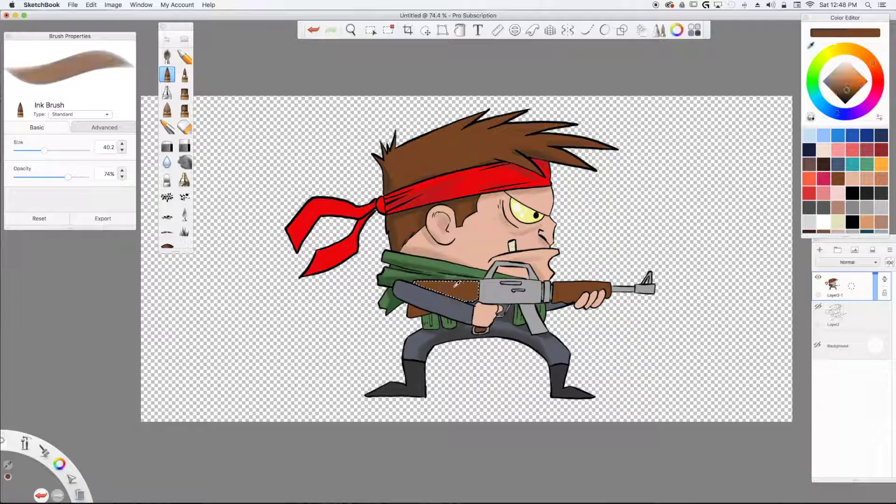
pyautogui.moveTo(847, 93); pyautogui.dragTo(844, 95)
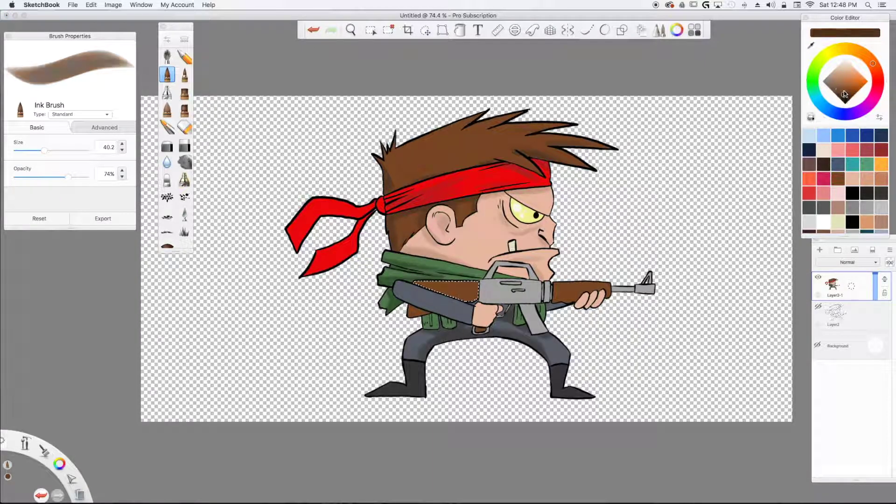
pyautogui.moveTo(464, 300)
pyautogui.mouseDown()
pyautogui.moveTo(474, 302)
pyautogui.moveTo(415, 295)
pyautogui.moveTo(440, 293)
pyautogui.mouseUp()
# Step: Select the rifle's wooden handguard, shade it with the same dark brown Ink Brush, and clear the selection
pyautogui.click(370, 30)
pyautogui.click(570, 290)
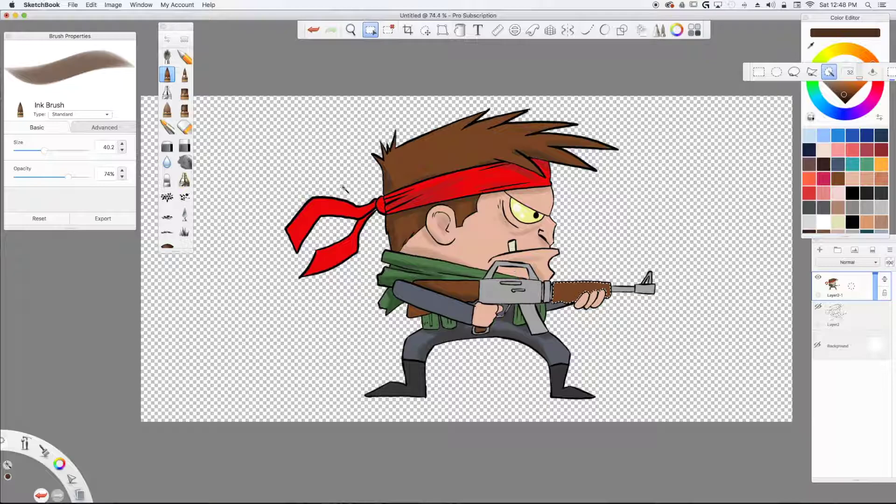
pyautogui.click(166, 74)
pyautogui.moveTo(553, 292)
pyautogui.mouseDown()
pyautogui.moveTo(607, 291)
pyautogui.moveTo(546, 298)
pyautogui.moveTo(607, 294)
pyautogui.moveTo(555, 289)
pyautogui.moveTo(555, 297)
pyautogui.moveTo(602, 294)
pyautogui.mouseUp()
pyautogui.click(387, 30)
# Step: Select the small piece of wooden stock below the arm and shade it with the dark brown Ink Brush
pyautogui.click(371, 30)
pyautogui.click(417, 311)
pyautogui.click(167, 75)
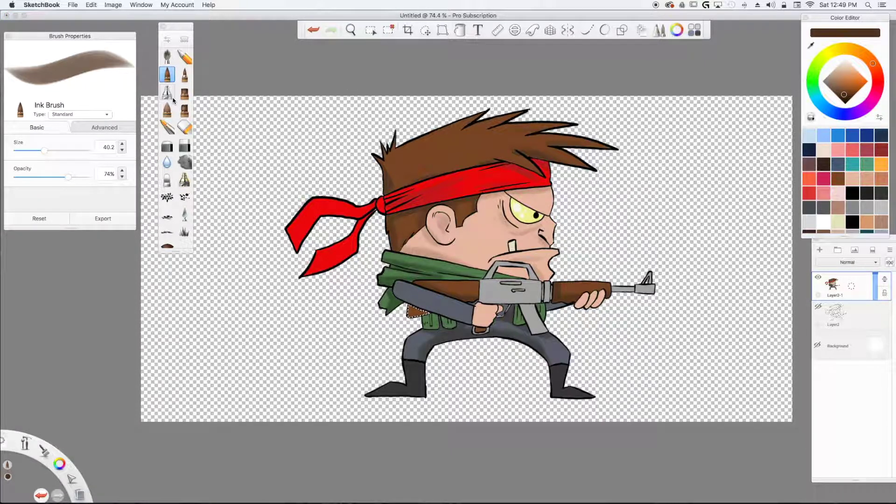
pyautogui.moveTo(402, 308); pyautogui.dragTo(426, 312)
# Step: Select the rifle's magazine with the Magic Wand and shade it with the Ink Brush in a darker neutral grey
pyautogui.click(371, 30)
pyautogui.click(527, 308)
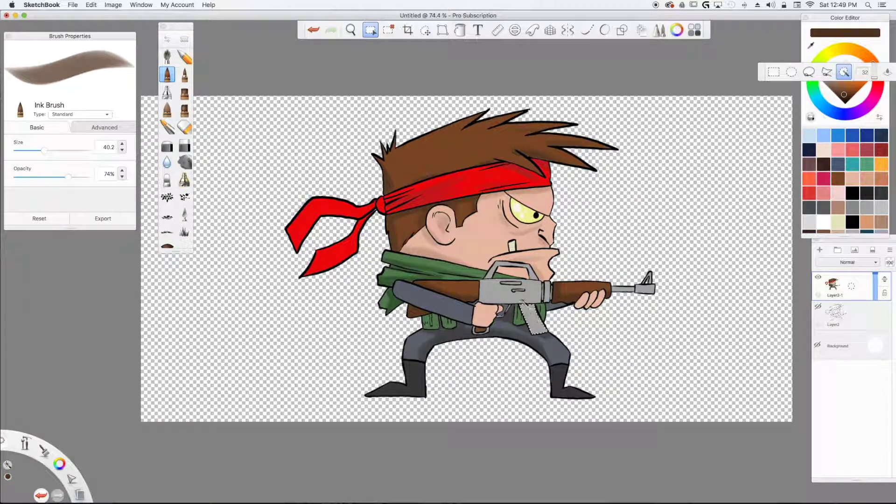
pyautogui.click(167, 75)
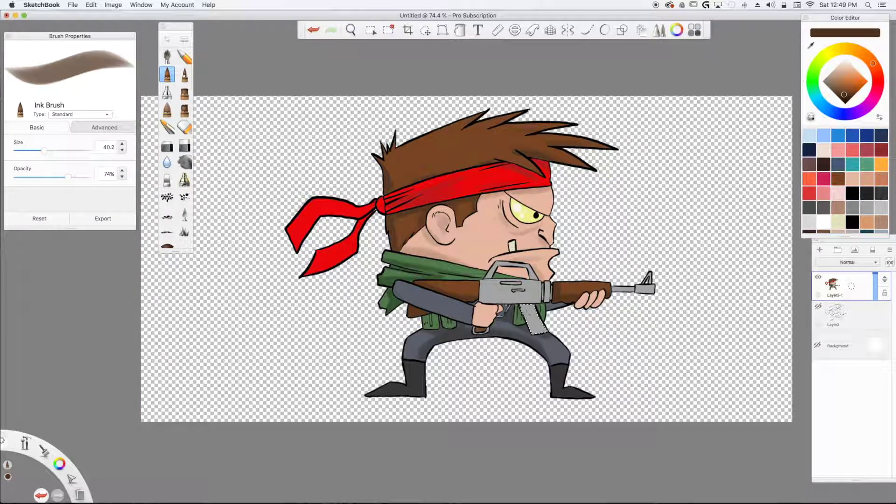
pyautogui.click(827, 80)
pyautogui.moveTo(828, 80); pyautogui.dragTo(822, 81)
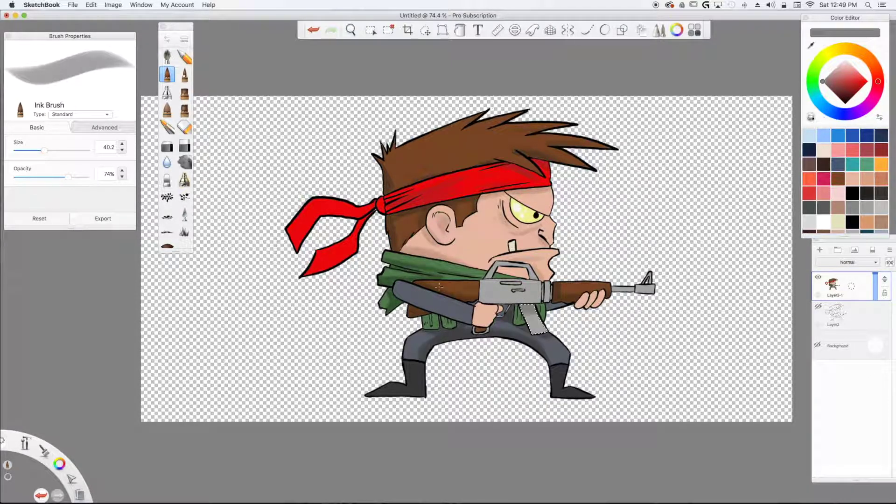
# Step: Select the rifle's grey receiver with the Magic Wand and add diagonal darker grey shading with the Ink Brush
pyautogui.click(370, 31)
pyautogui.click(495, 289)
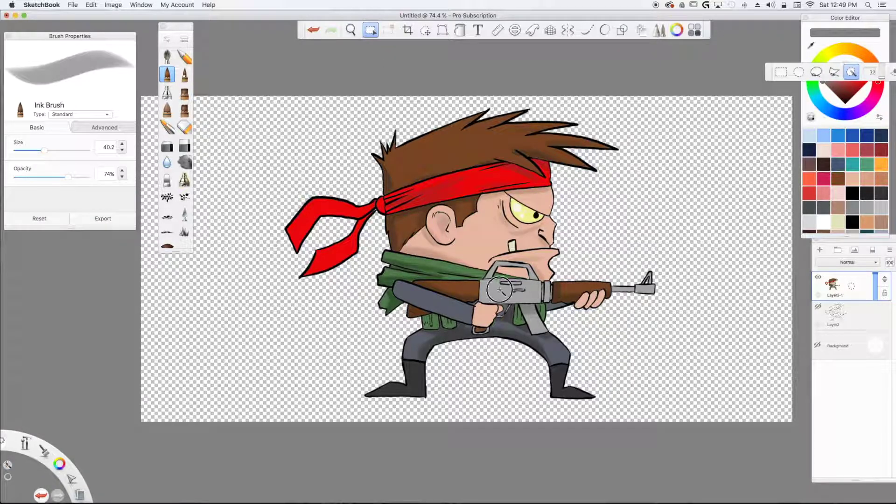
pyautogui.click(166, 75)
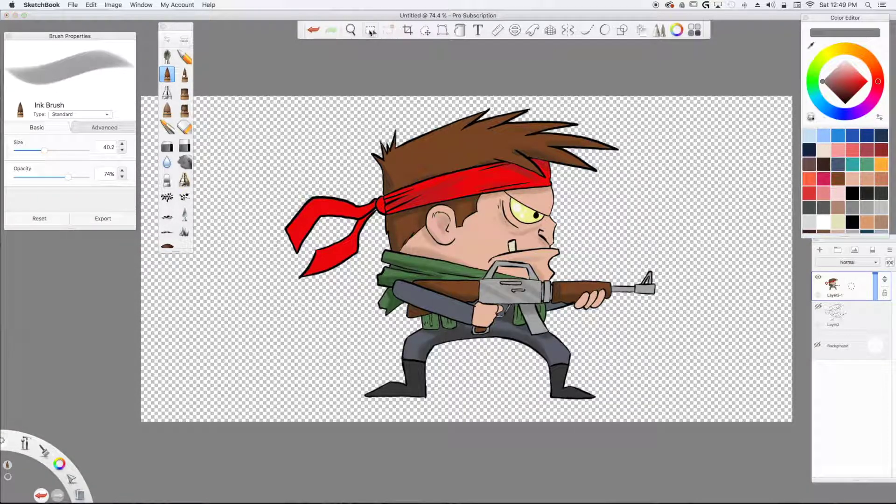
# Step: Set the Ink Brush to size 11.7 and 84% opacity and shade the rifle's barrel and muzzle in grey
pyautogui.click(371, 30)
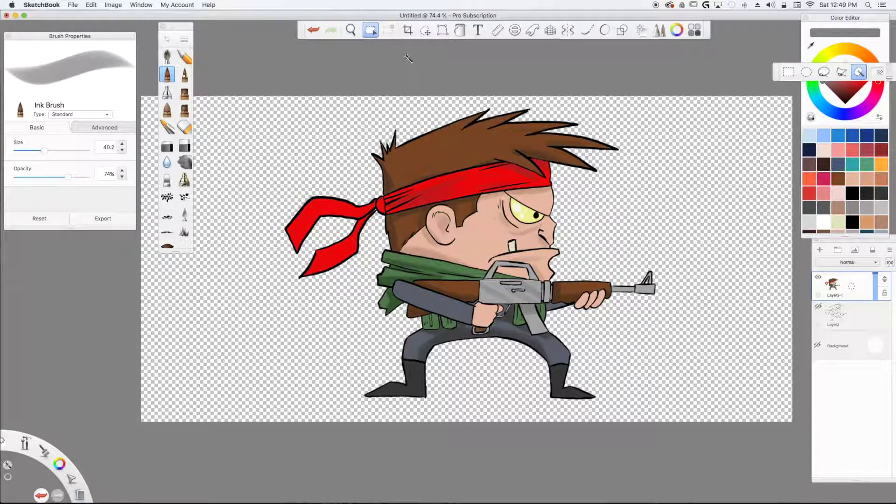
pyautogui.scroll(5, 407, 57)
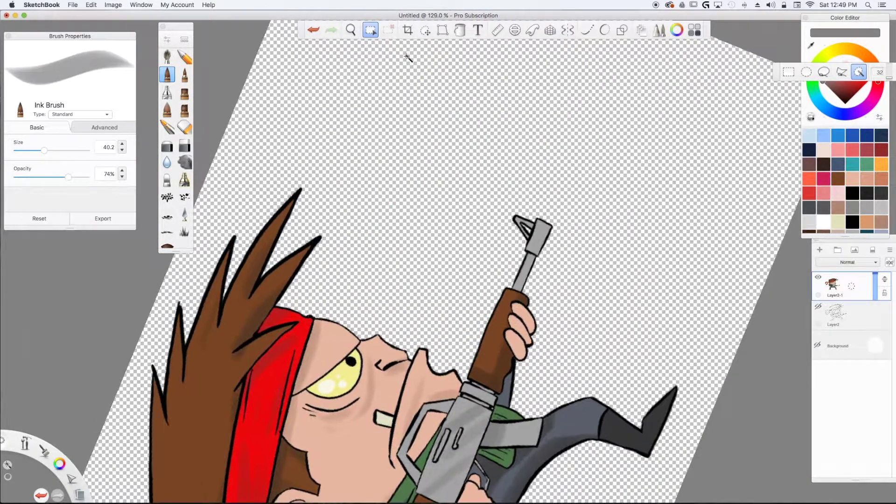
pyautogui.click(167, 74)
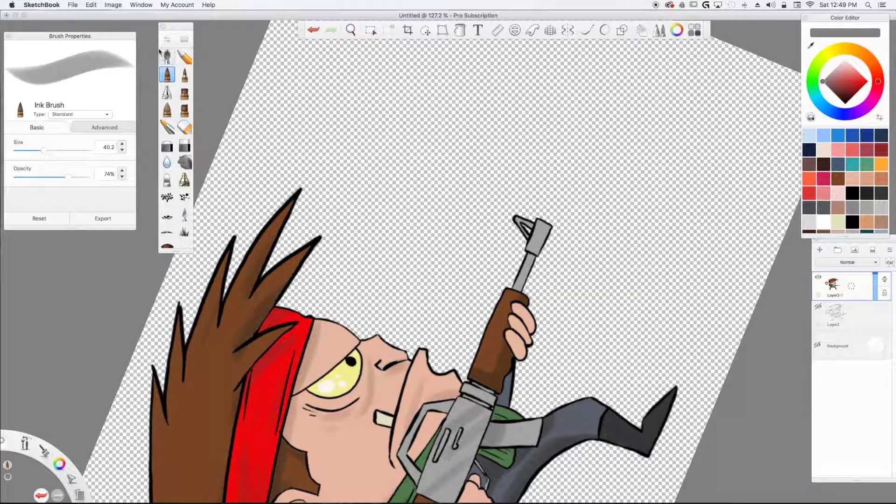
pyautogui.moveTo(41, 149); pyautogui.dragTo(24, 150)
pyautogui.moveTo(69, 177); pyautogui.dragTo(76, 177)
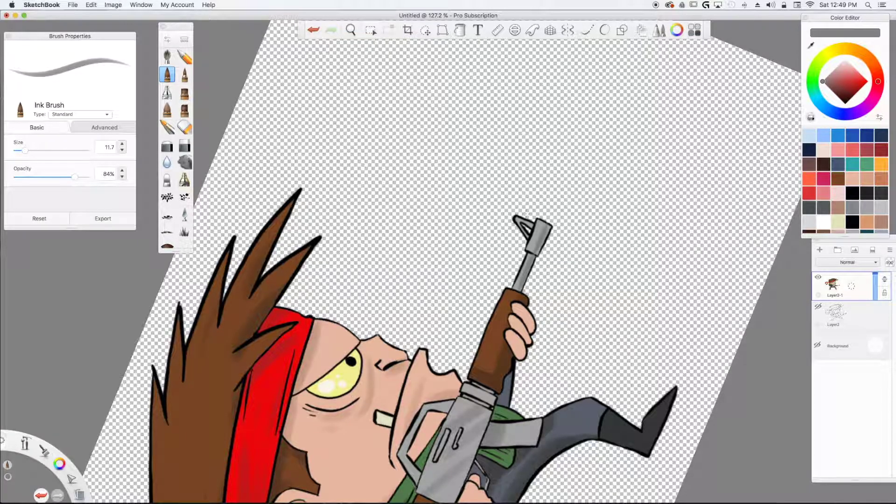
# Step: Paint near-white Ink Brush highlights on the rifle's muzzle, barrel and receiver edges
pyautogui.keyDown('alt'); pyautogui.click(546, 214); pyautogui.keyUp('alt')
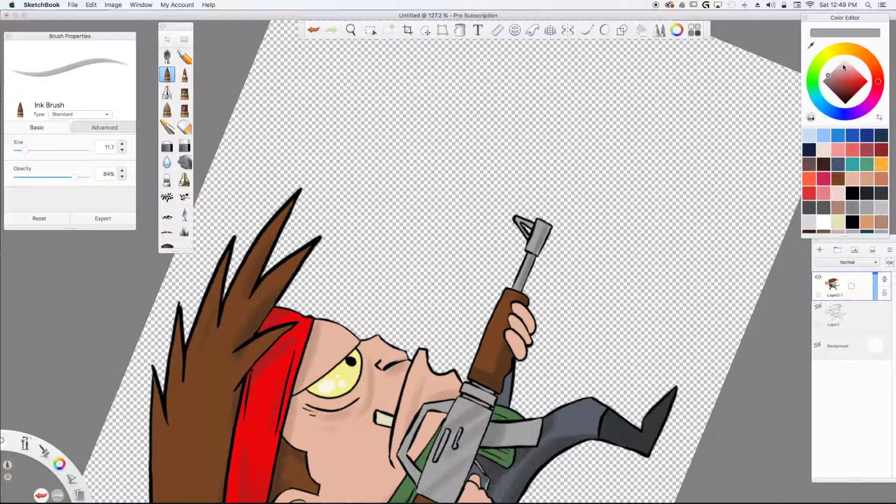
pyautogui.click(843, 64)
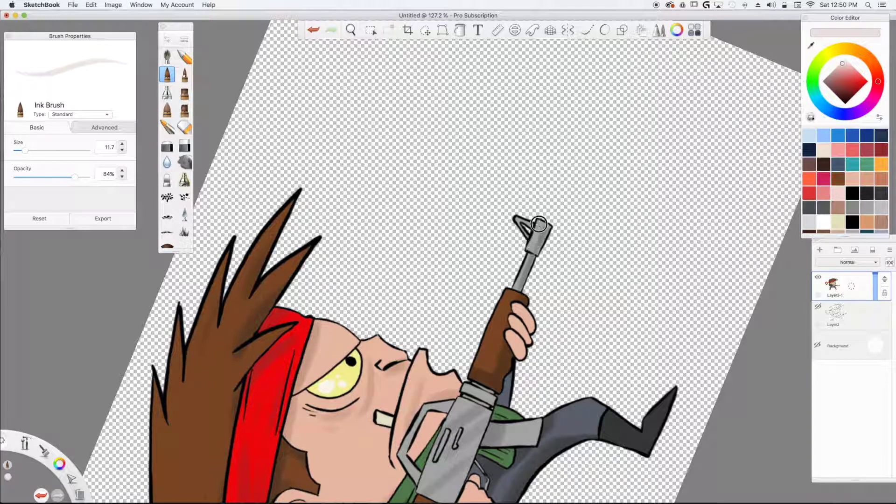
pyautogui.moveTo(540, 224)
pyautogui.mouseDown()
pyautogui.moveTo(517, 286)
pyautogui.moveTo(522, 276)
pyautogui.mouseUp()
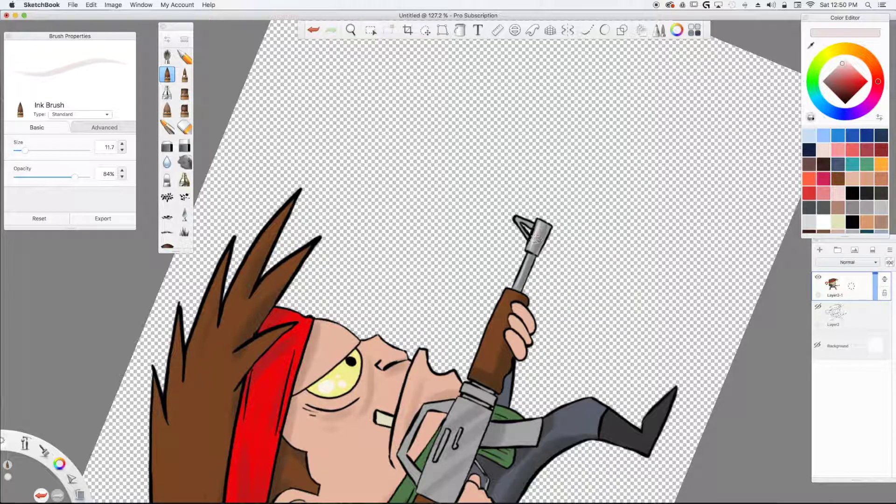
pyautogui.moveTo(465, 384); pyautogui.dragTo(442, 423)
pyautogui.moveTo(425, 474); pyautogui.dragTo(427, 465)
pyautogui.scroll(-5, 427, 465)
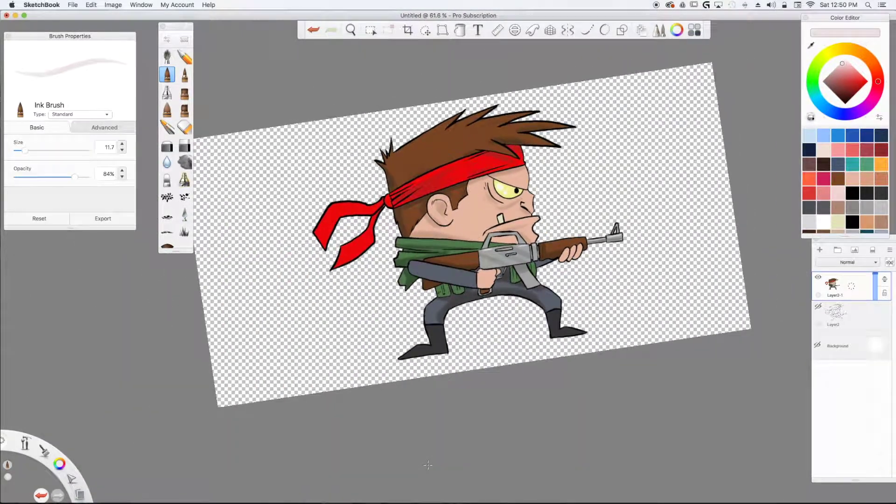
pyautogui.scroll(3, 427, 464)
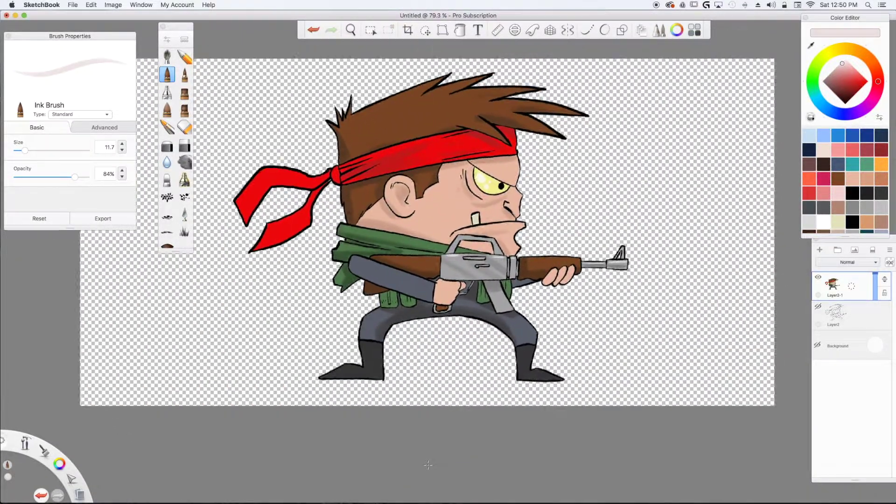
pyautogui.scroll(2, 428, 465)
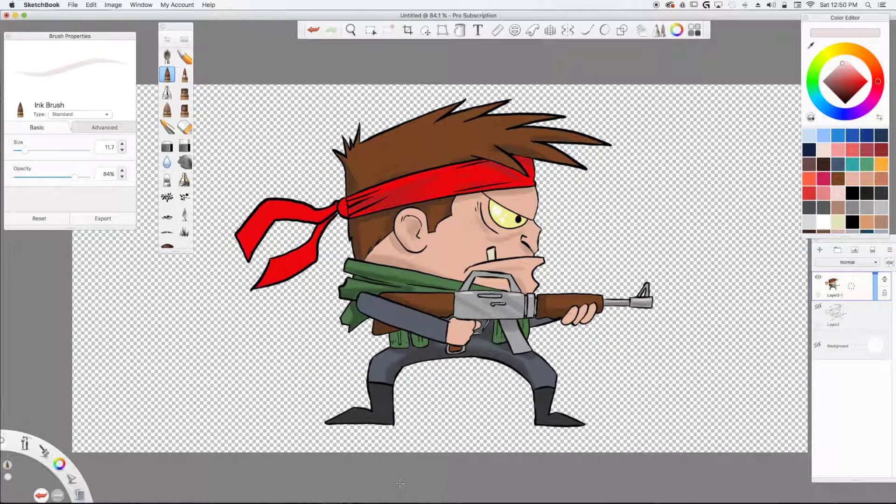
# Step: Add a new layer above the character layer and choose the Inking Pen with the brown swatch
pyautogui.click(854, 223)
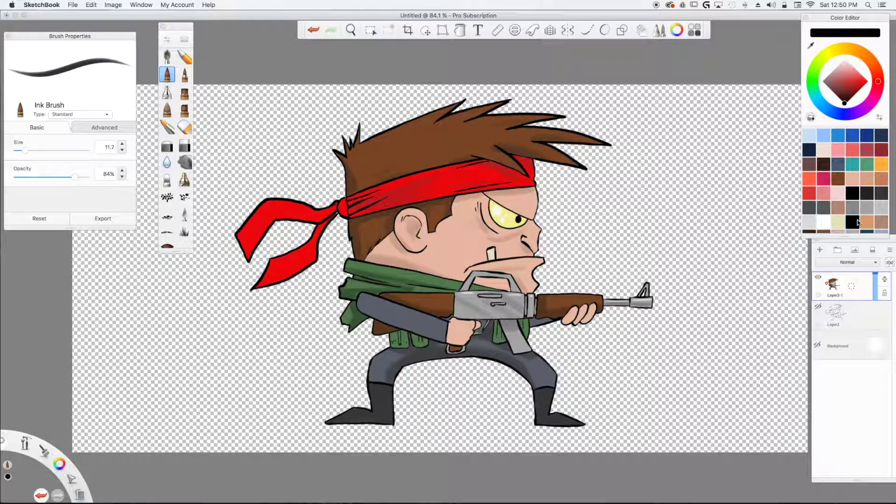
pyautogui.click(834, 178)
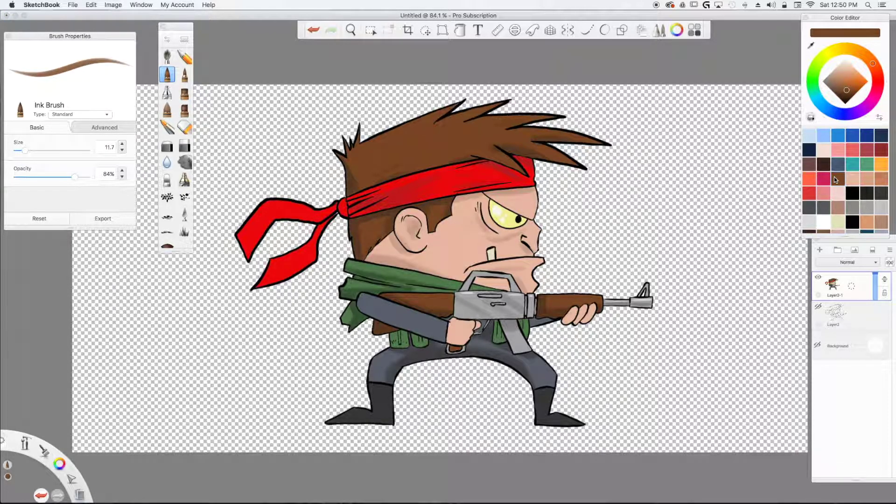
pyautogui.click(820, 251)
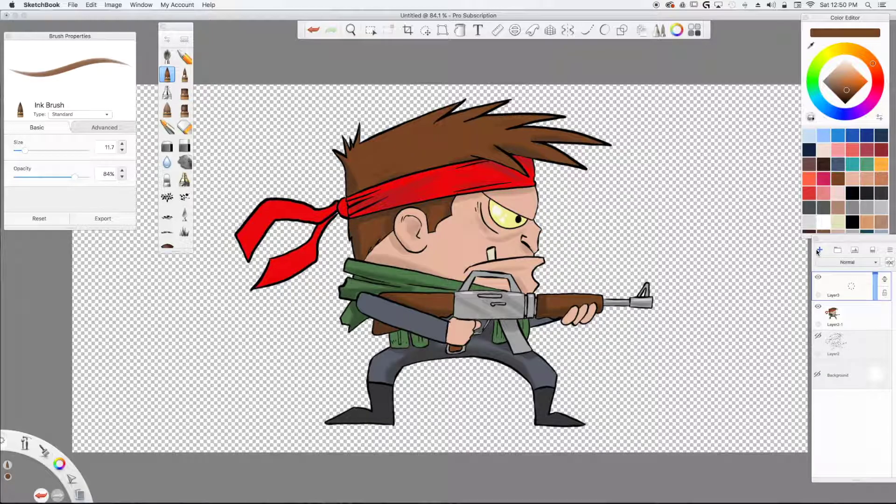
pyautogui.scroll(9, 816, 252)
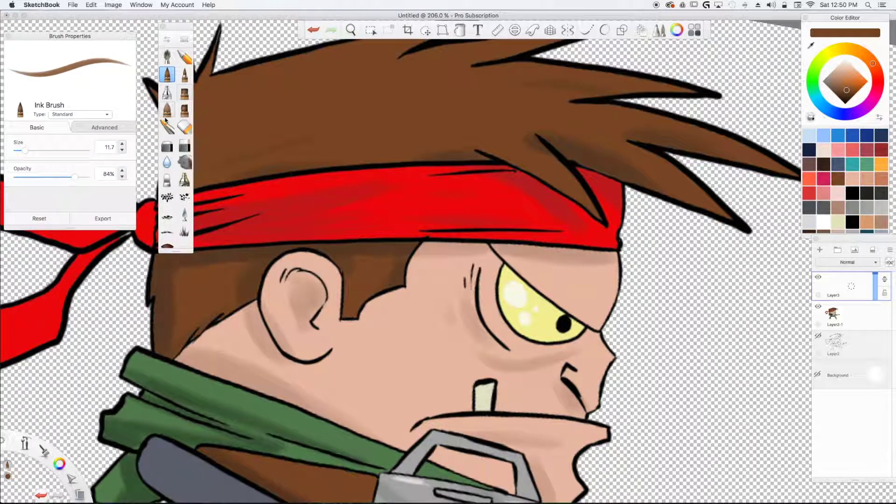
pyautogui.moveTo(174, 249); pyautogui.dragTo(169, 299)
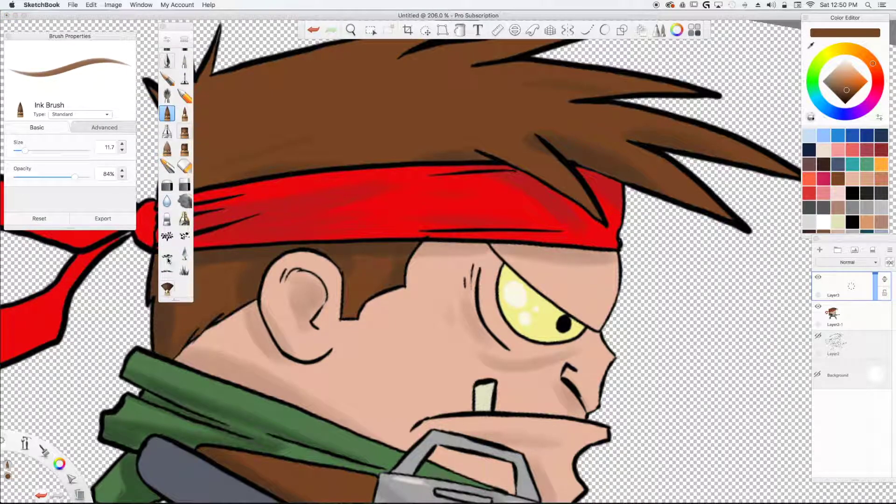
pyautogui.click(167, 62)
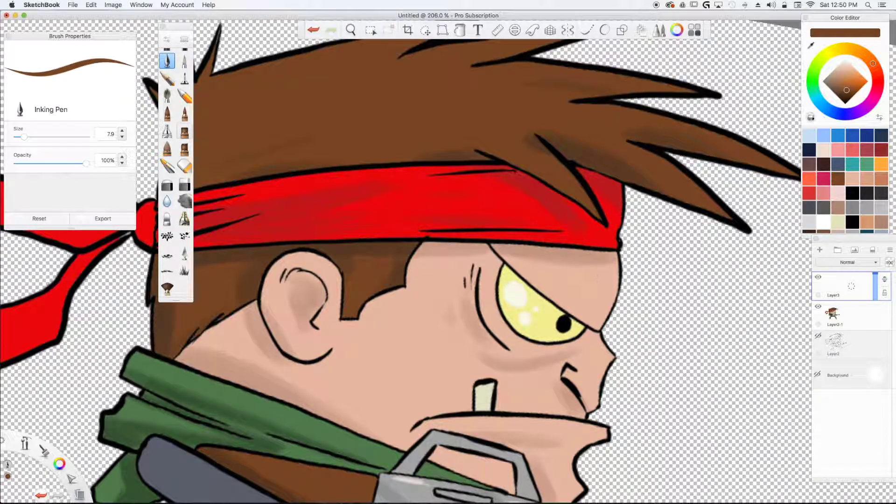
# Step: Draw the outline of a slanted, angry eyebrow above the eye with the Inking Pen in black
pyautogui.moveTo(587, 331); pyautogui.dragTo(603, 315)
pyautogui.click(852, 222)
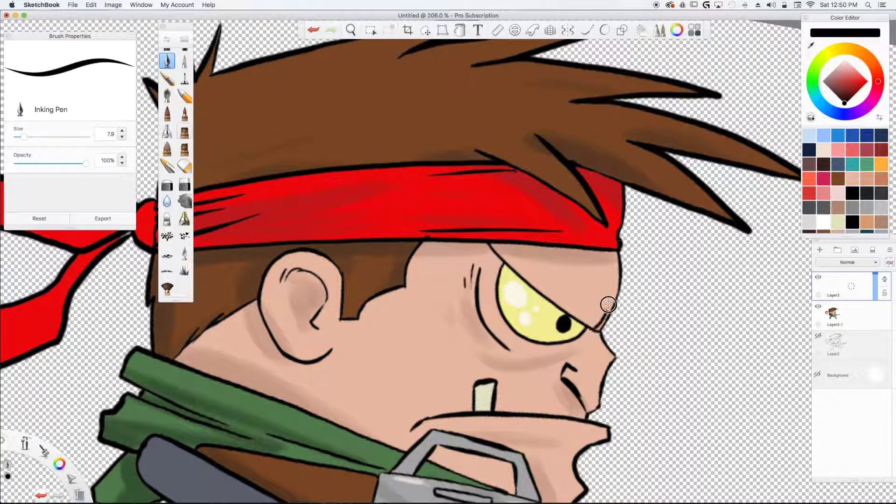
pyautogui.moveTo(602, 317)
pyautogui.mouseDown()
pyautogui.moveTo(607, 303)
pyautogui.moveTo(601, 315)
pyautogui.moveTo(597, 295)
pyautogui.moveTo(593, 311)
pyautogui.moveTo(533, 259)
pyautogui.mouseUp()
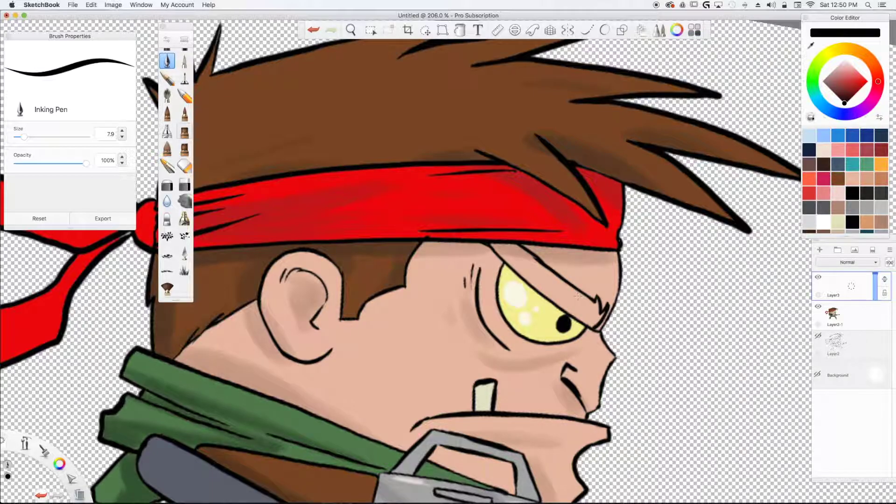
# Step: Merge the eyebrow layer into the character layer and fill the eyebrow with brown sampled from the hair
pyautogui.keyDown('alt'); pyautogui.click(464, 93); pyautogui.keyUp('alt')
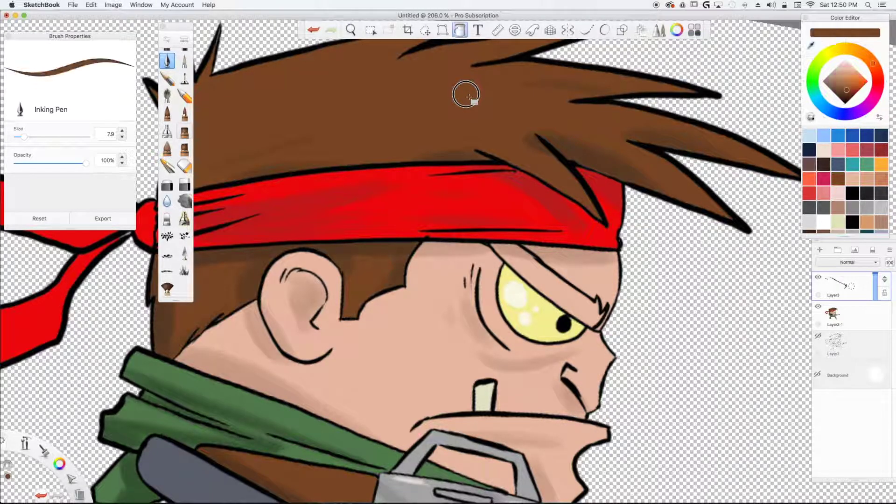
pyautogui.click(548, 279)
pyautogui.click(313, 29)
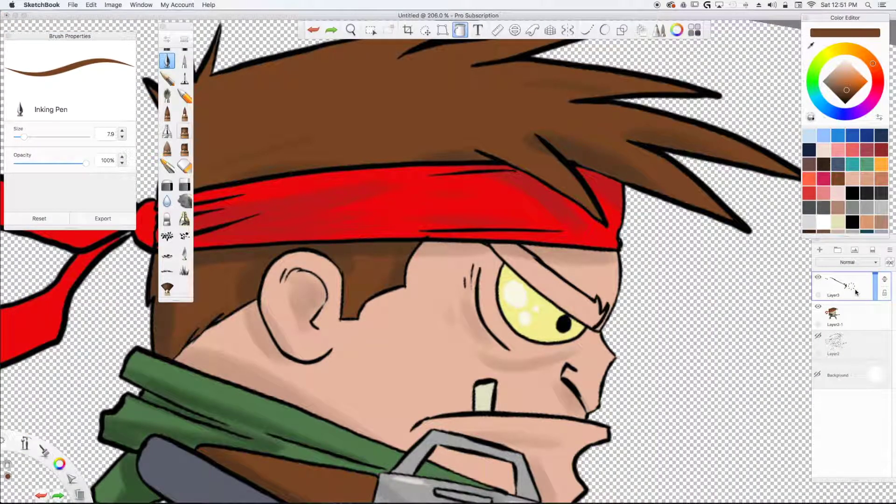
pyautogui.moveTo(854, 290); pyautogui.dragTo(851, 306)
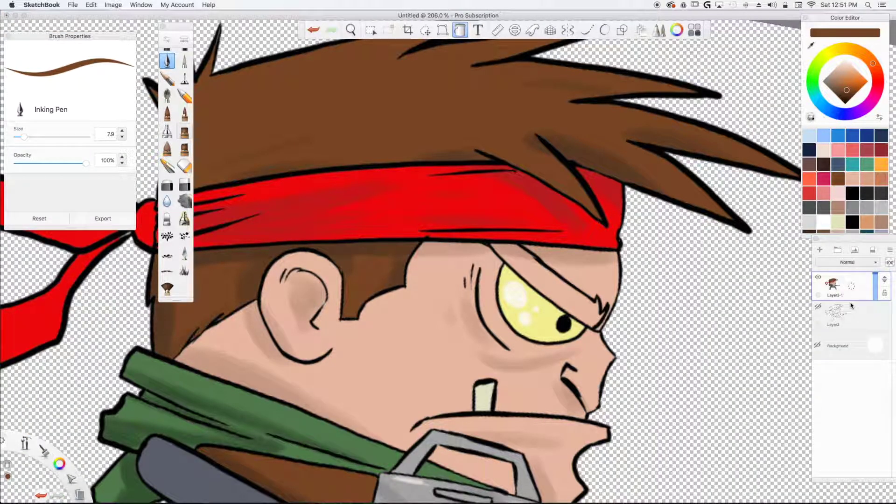
pyautogui.click(538, 276)
# Step: Examine the whole soldier with the new eyebrow and shading at several zoom levels
pyautogui.scroll(-10, 539, 276)
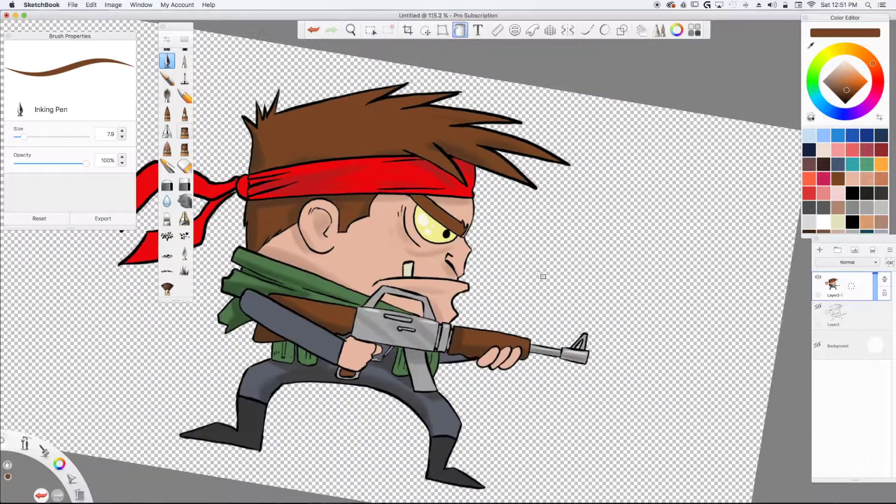
pyautogui.scroll(1, 539, 276)
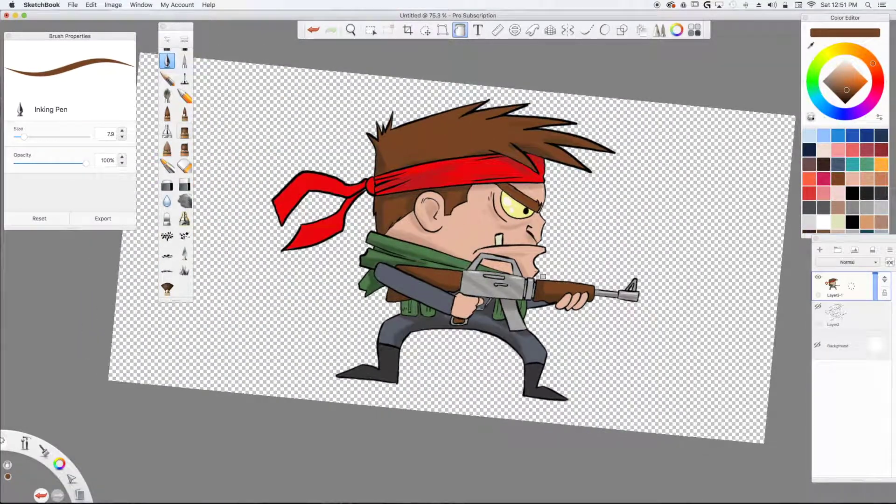
pyautogui.hscroll(-3, 539, 276)
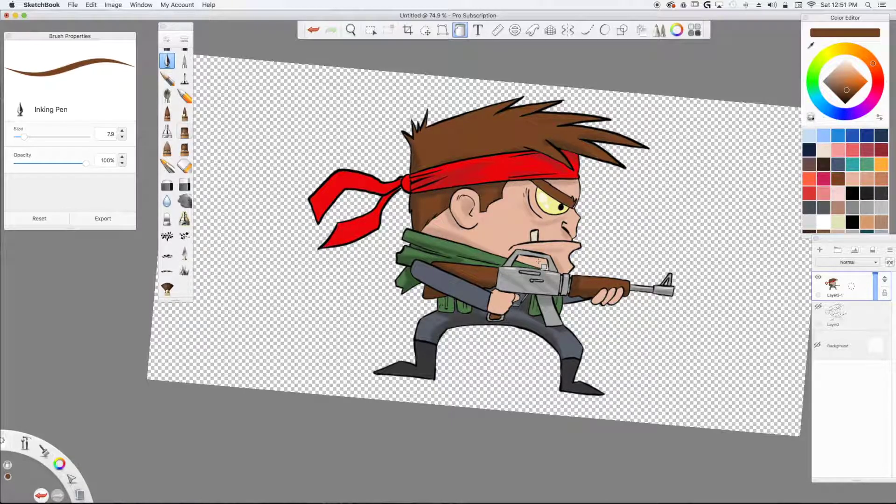
pyautogui.scroll(-5, 538, 262)
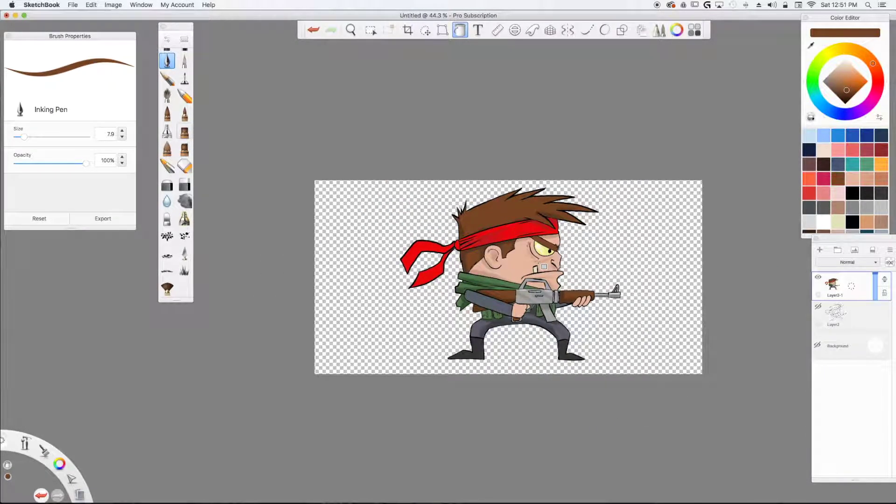
pyautogui.scroll(1, 538, 262)
pyautogui.scroll(4, 542, 264)
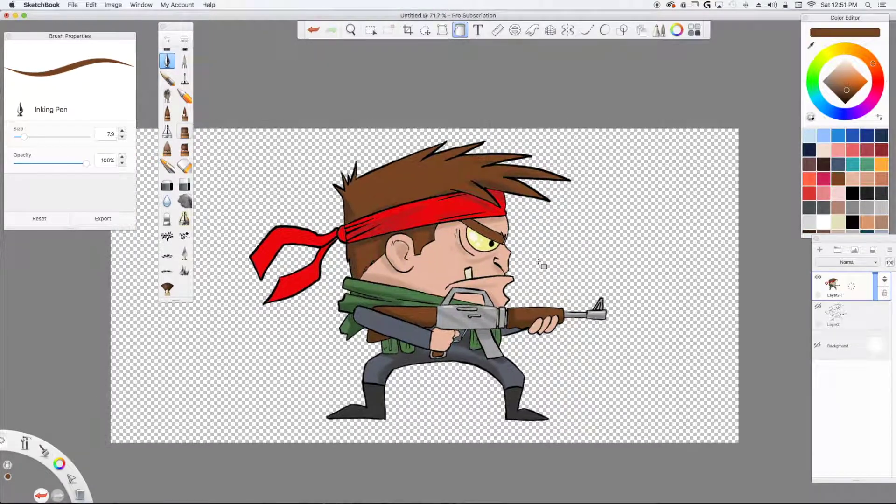
pyautogui.hscroll(-3, 541, 264)
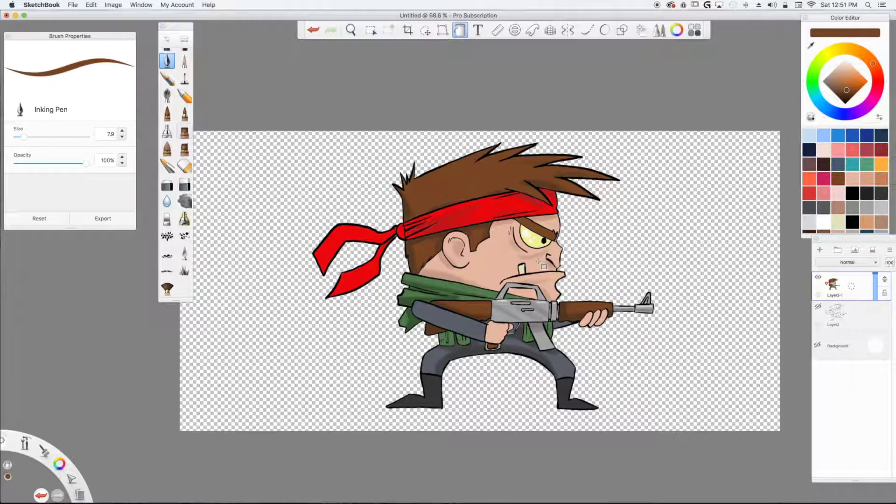
# Step: Touch up the trigger hand and its black outline at the wrist and lower edge with the Inking Pen, using sampled skin tone and black
pyautogui.scroll(5, 540, 262)
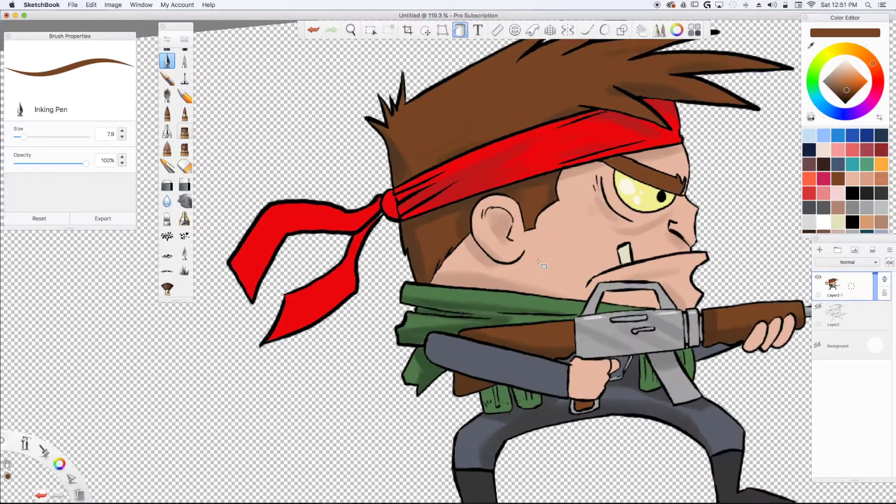
pyautogui.scroll(-1, 540, 262)
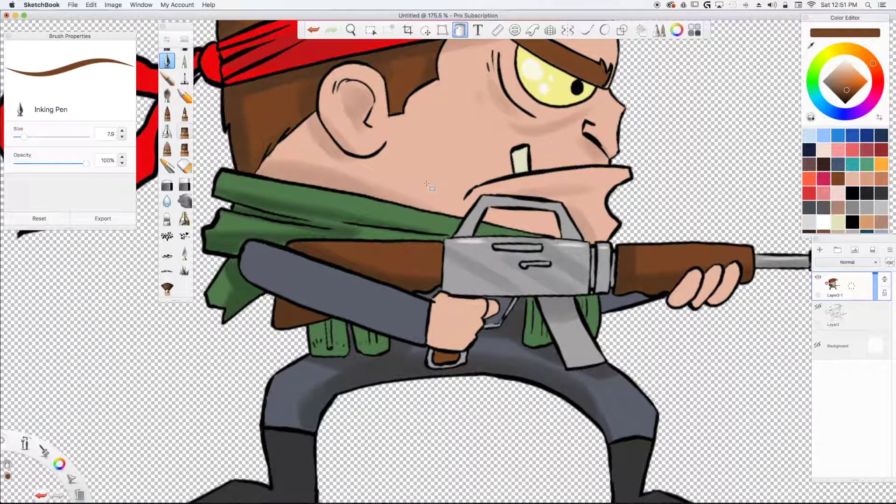
pyautogui.keyDown('alt'); pyautogui.click(439, 299); pyautogui.keyUp('alt')
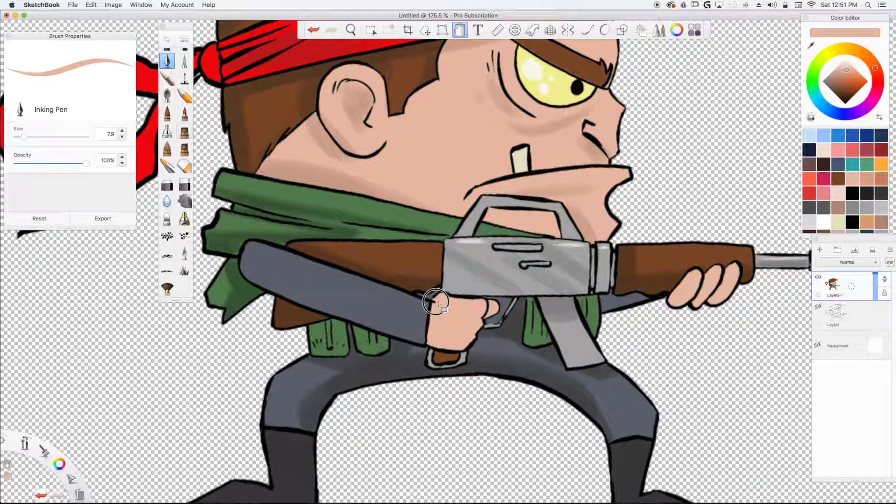
pyautogui.press('b')
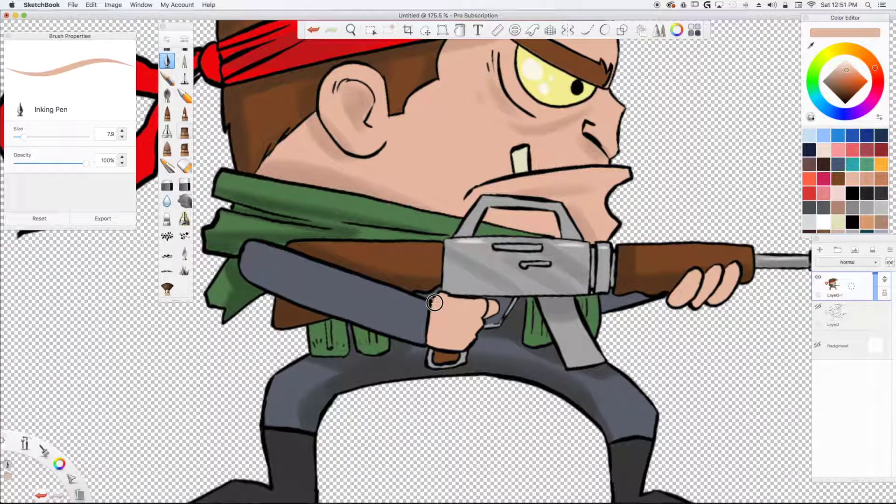
pyautogui.click(854, 220)
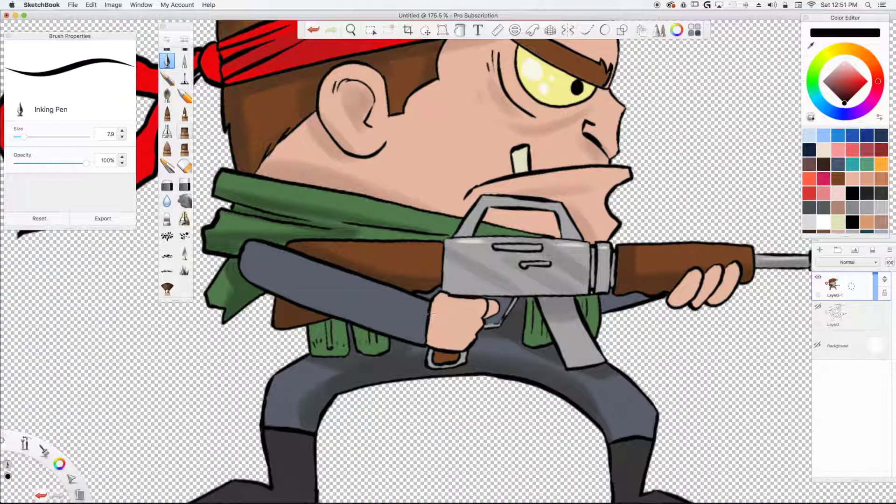
pyautogui.moveTo(475, 337); pyautogui.dragTo(469, 346)
pyautogui.keyDown('alt'); pyautogui.click(470, 334); pyautogui.keyUp('alt')
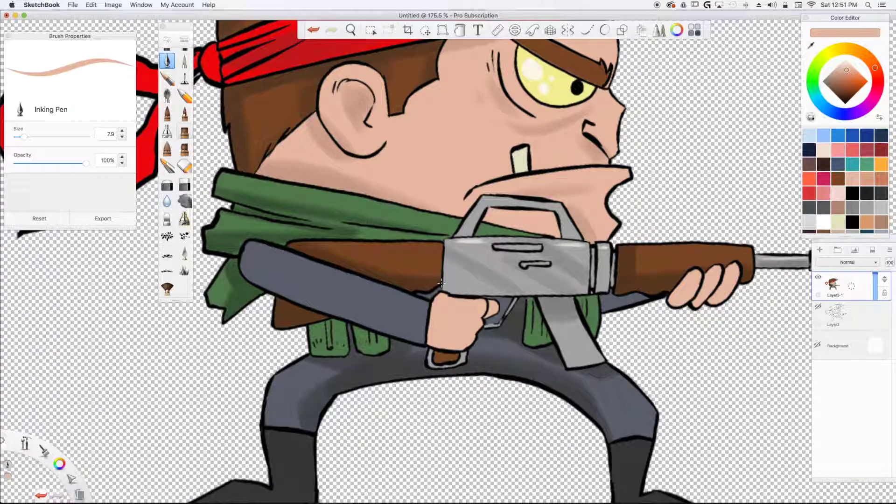
# Step: Thicken the outline behind the rear leg's knee and along the back of its boot with the Inking Pen in black
pyautogui.scroll(-5, 441, 282)
pyautogui.scroll(4, 441, 282)
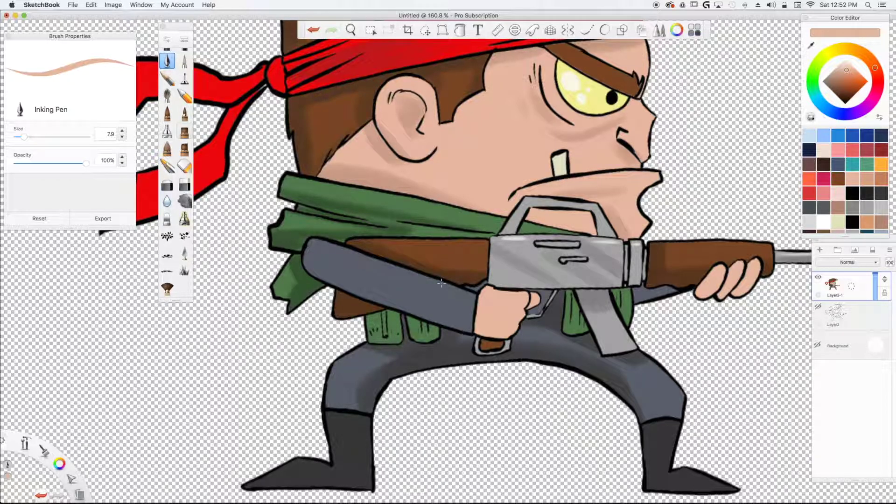
pyautogui.scroll(-5, 442, 282)
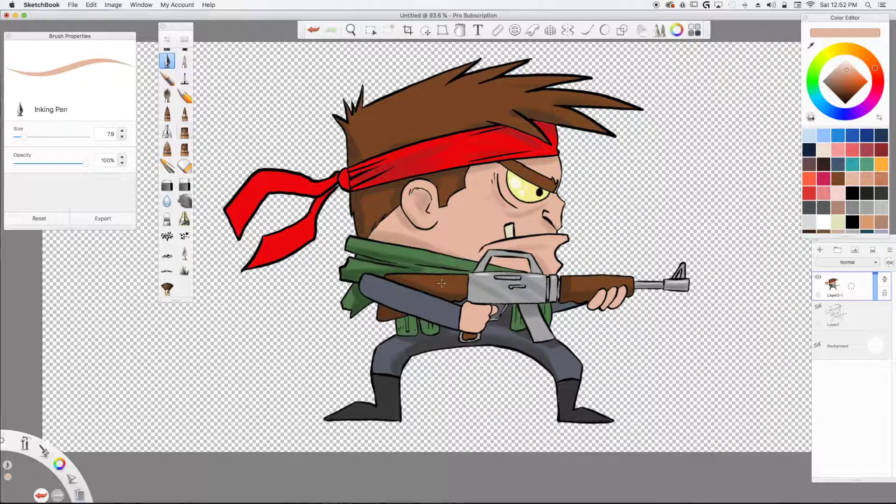
pyautogui.scroll(5, 441, 283)
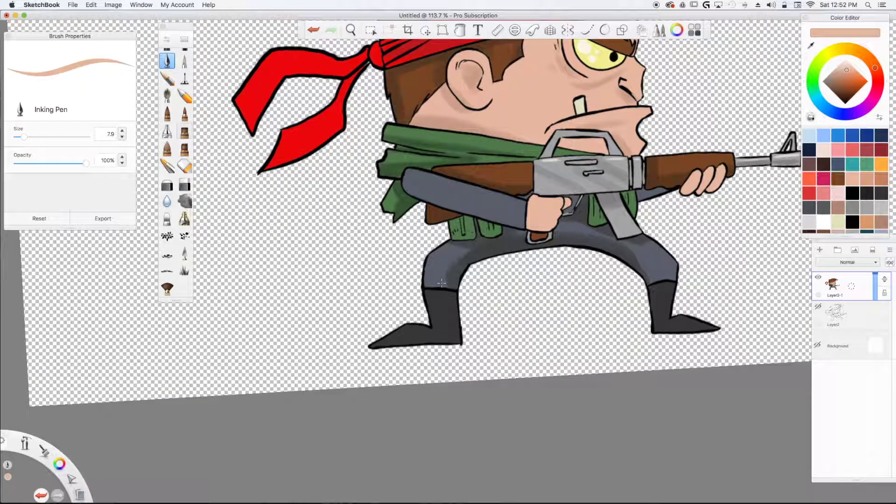
pyautogui.scroll(-1, 442, 282)
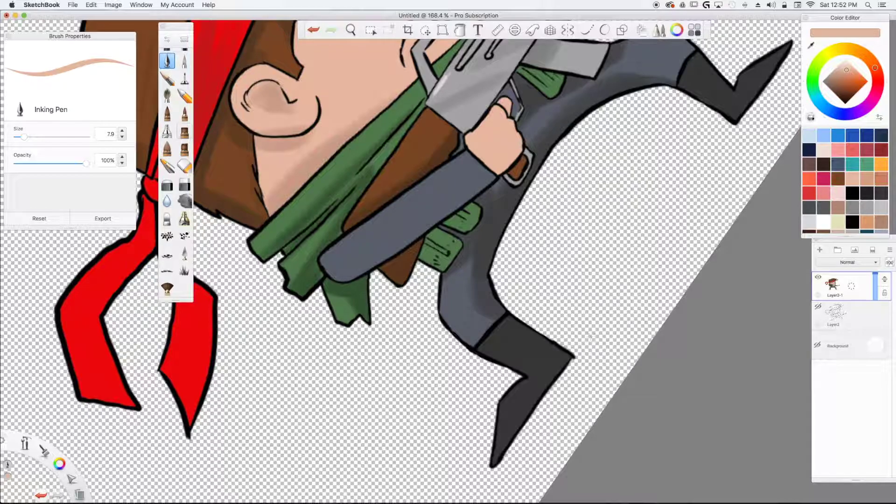
pyautogui.click(852, 222)
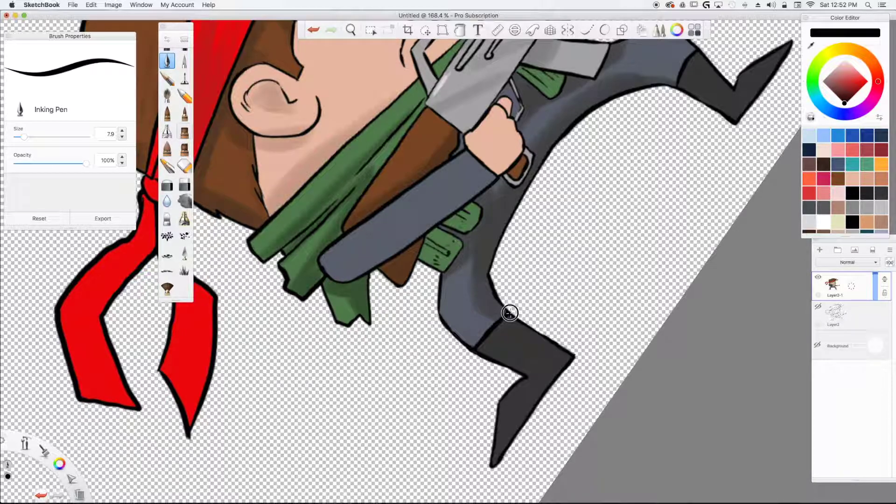
pyautogui.moveTo(510, 313)
pyautogui.mouseDown()
pyautogui.moveTo(568, 352)
pyautogui.moveTo(504, 306)
pyautogui.moveTo(491, 273)
pyautogui.mouseUp()
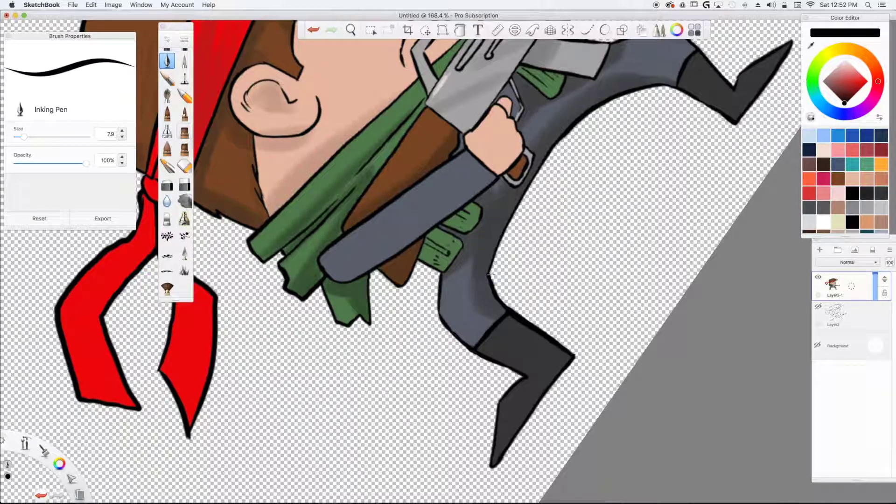
# Step: Retouch the rifle's trigger guard with the Inking Pen, using grey sampled from the rifle body
pyautogui.scroll(-10, 490, 274)
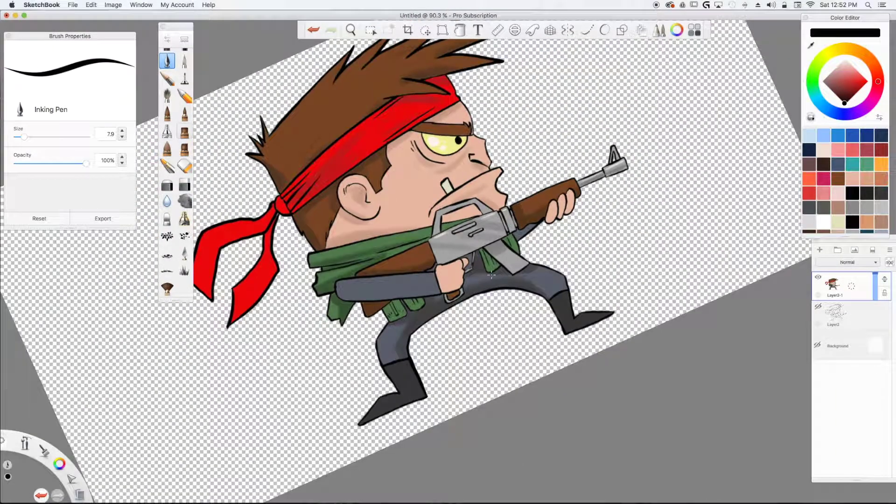
pyautogui.scroll(10, 492, 274)
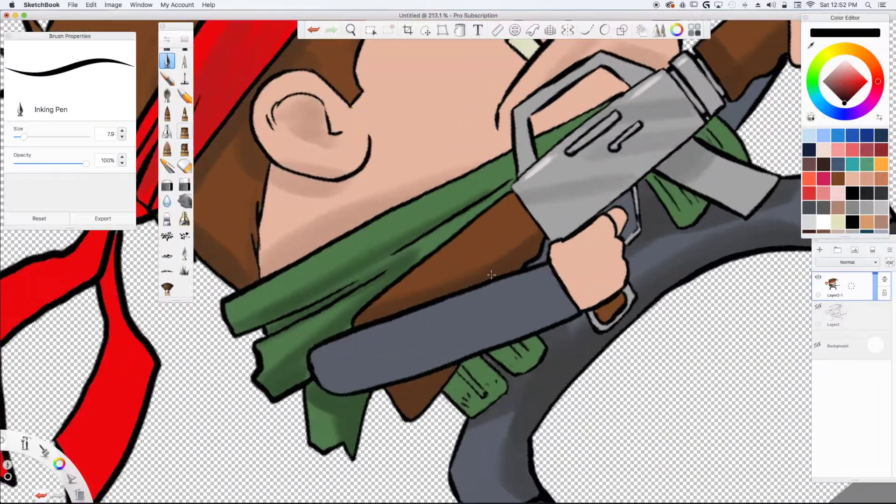
pyautogui.scroll(2, 492, 275)
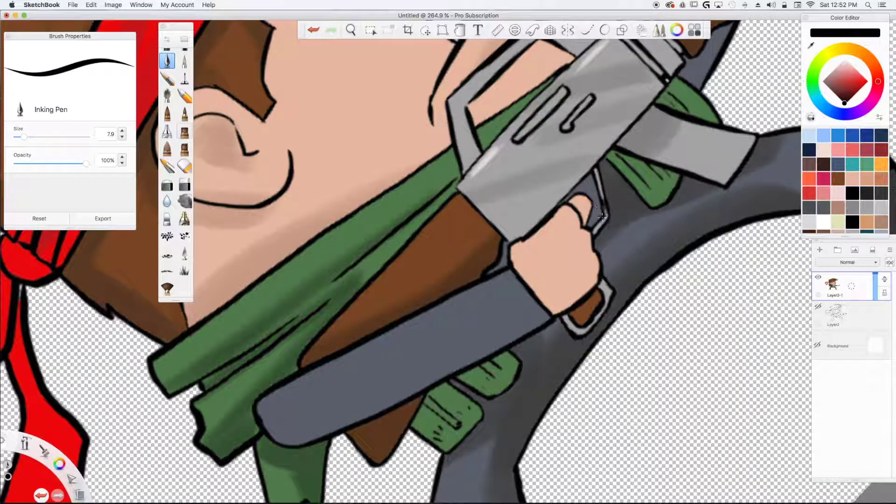
pyautogui.keyDown('alt'); pyautogui.click(572, 171); pyautogui.keyUp('alt')
pyautogui.moveTo(596, 171); pyautogui.dragTo(600, 219)
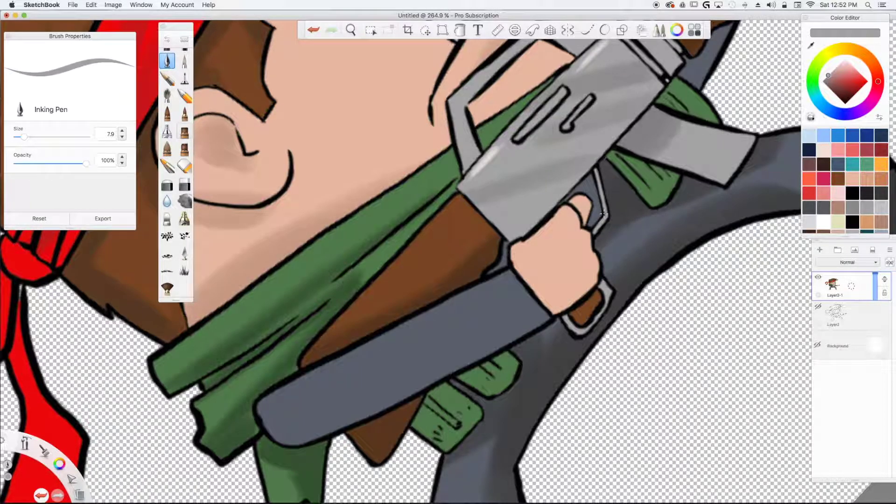
# Step: Examine the whole retouched soldier upright on the canvas at several zoom levels
pyautogui.press('Home')
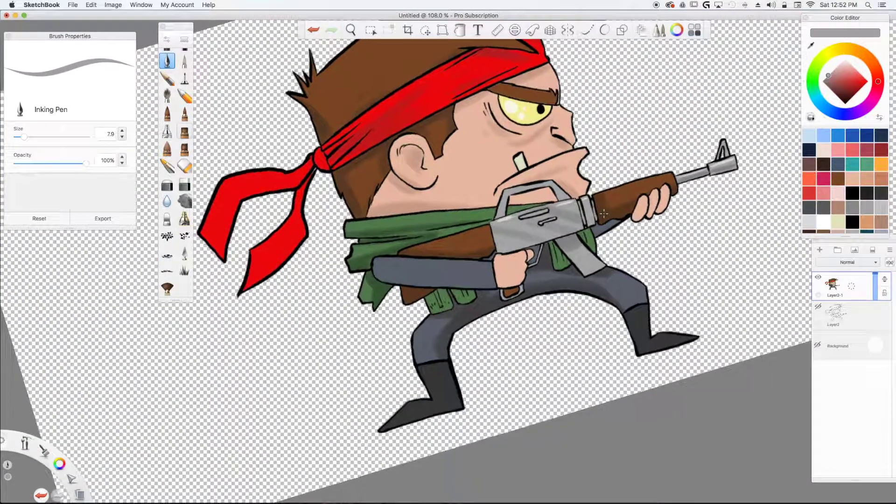
pyautogui.scroll(-2, 603, 213)
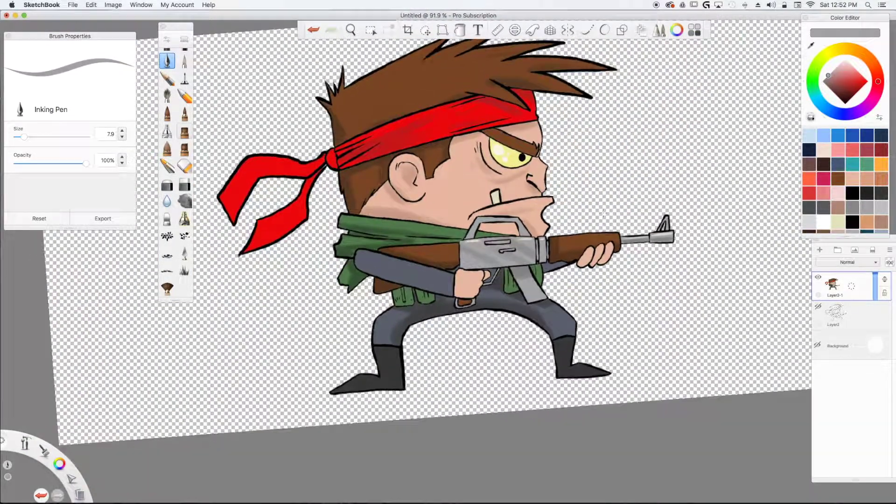
pyautogui.scroll(-2, 603, 213)
pyautogui.scroll(2, 603, 214)
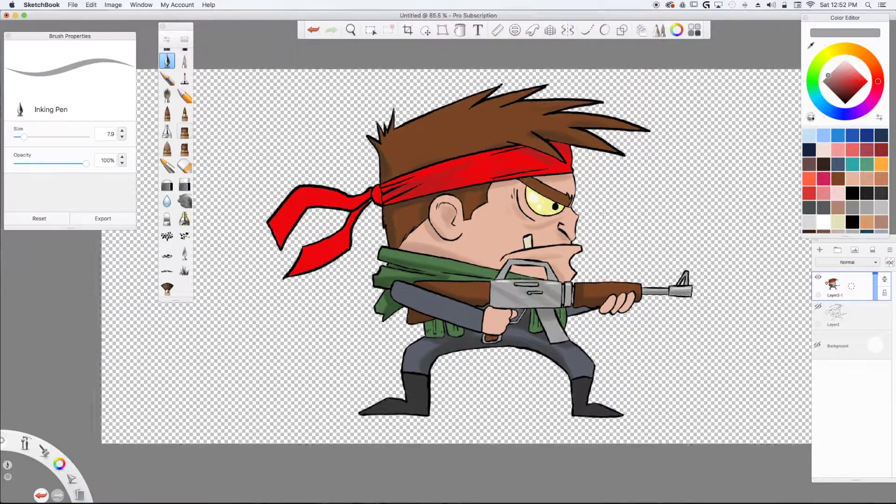
pyautogui.scroll(3, 603, 213)
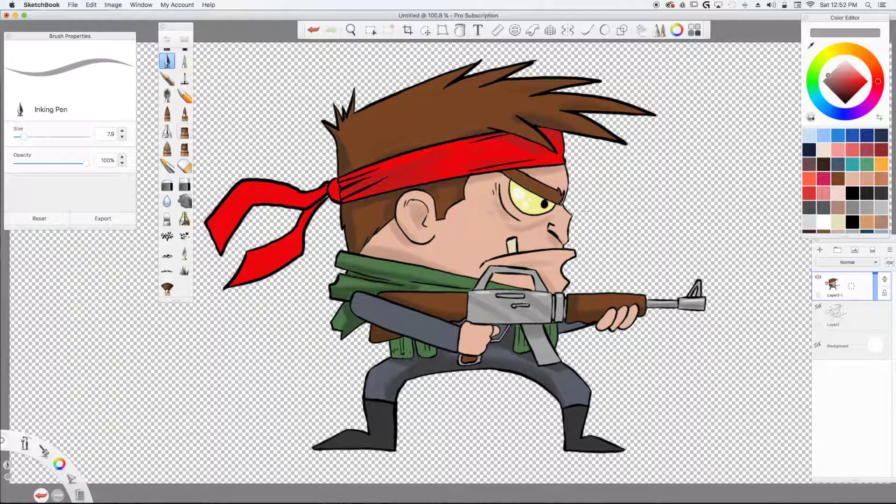
pyautogui.scroll(-5, 585, 212)
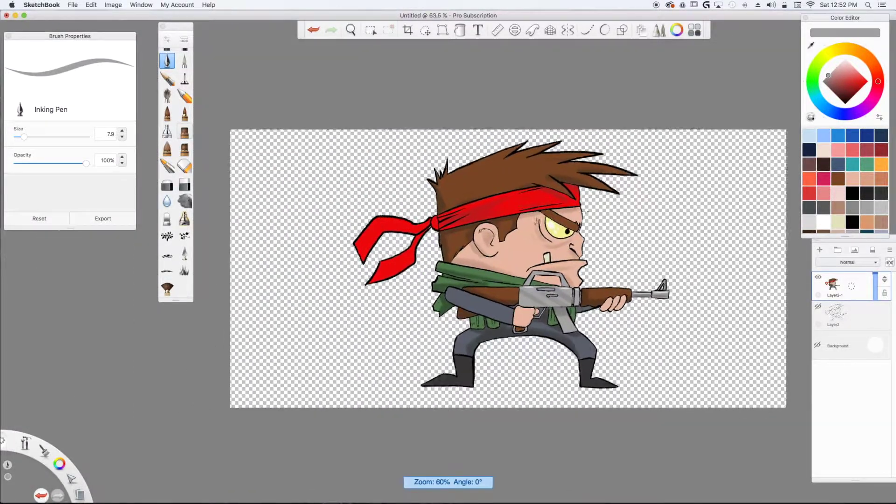
pyautogui.scroll(-2, 586, 212)
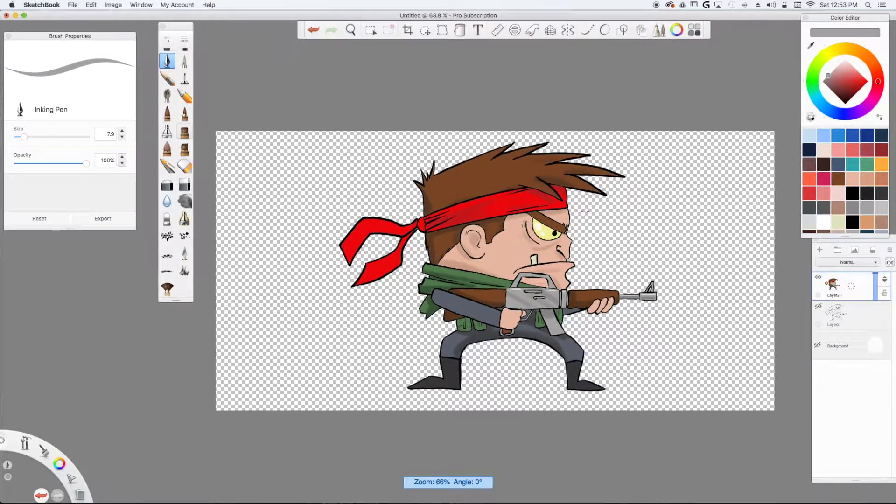
pyautogui.scroll(-1, 585, 213)
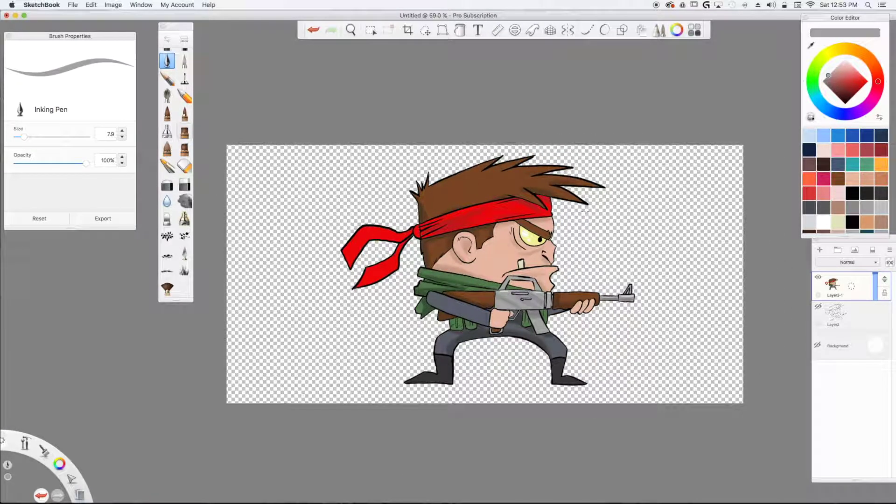
# Step: Set the canvas width to 4000 pixels
pyautogui.click(113, 5)
pyautogui.click(135, 21)
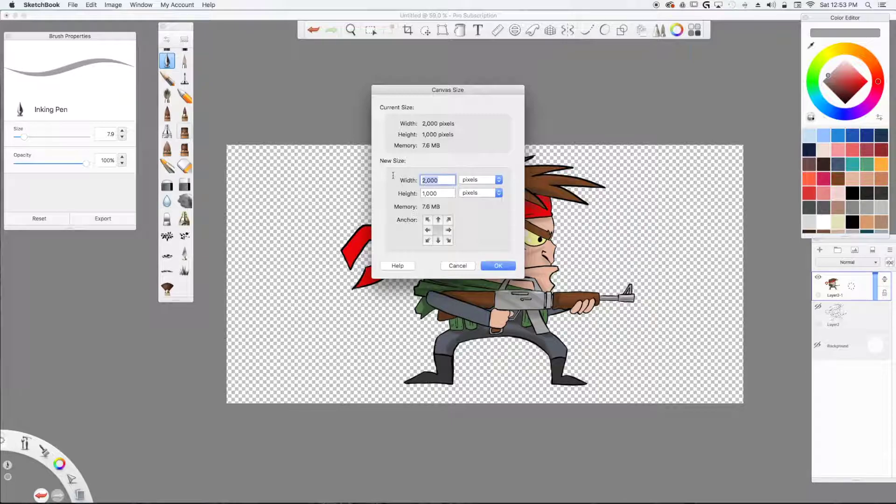
pyautogui.write('4000')
pyautogui.click(497, 265)
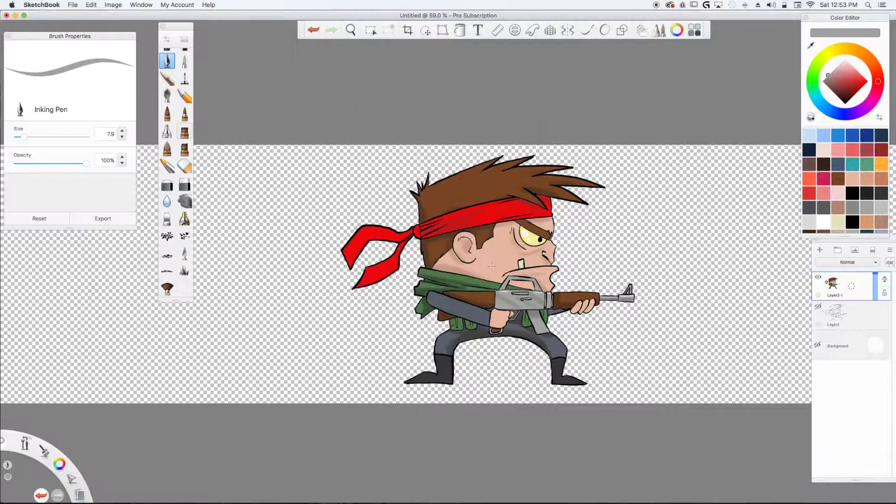
# Step: Duplicate the soldier layer twice to get three stacked copies of the character
pyautogui.scroll(-5, 492, 266)
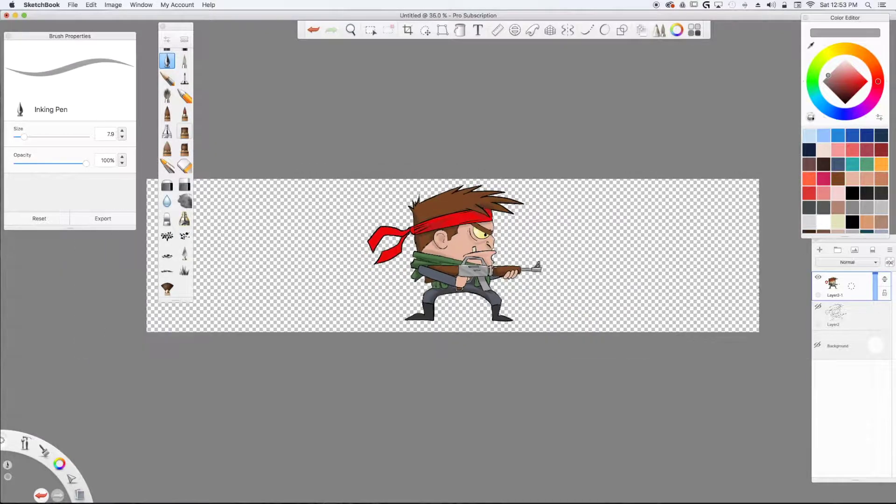
pyautogui.hscroll(-5, 492, 267)
pyautogui.scroll(-2, 492, 267)
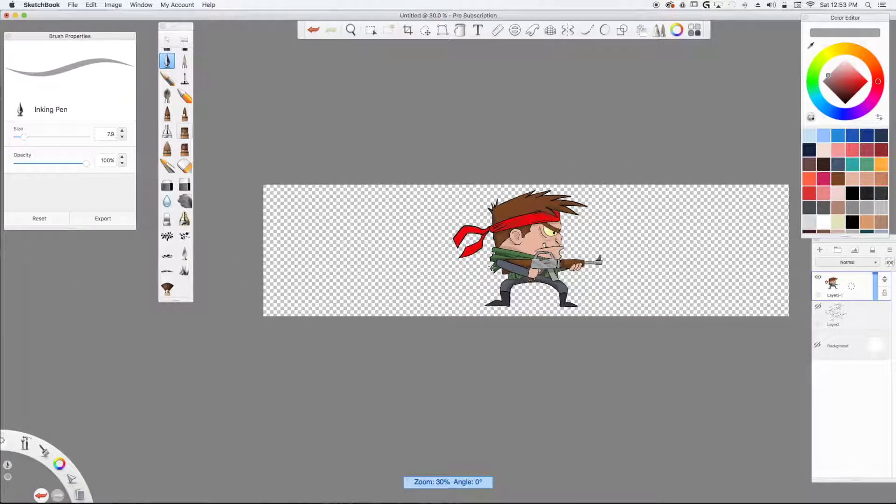
pyautogui.scroll(-1, 506, 273)
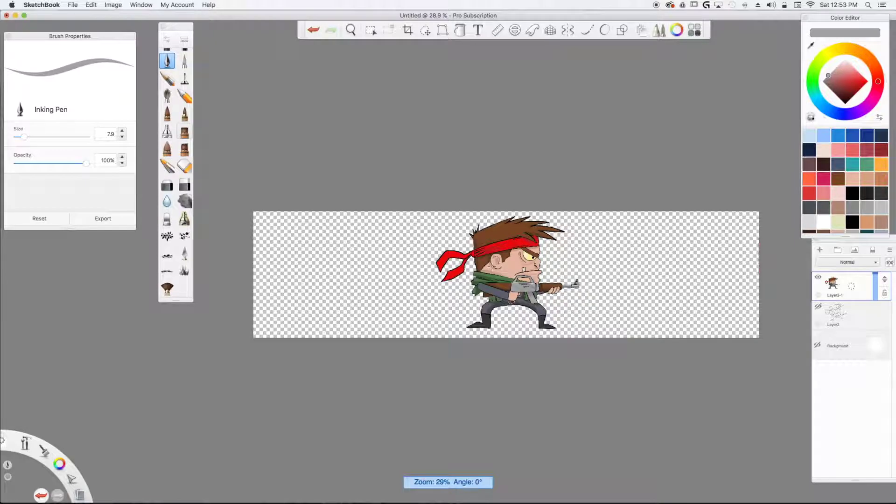
pyautogui.scroll(1, 505, 273)
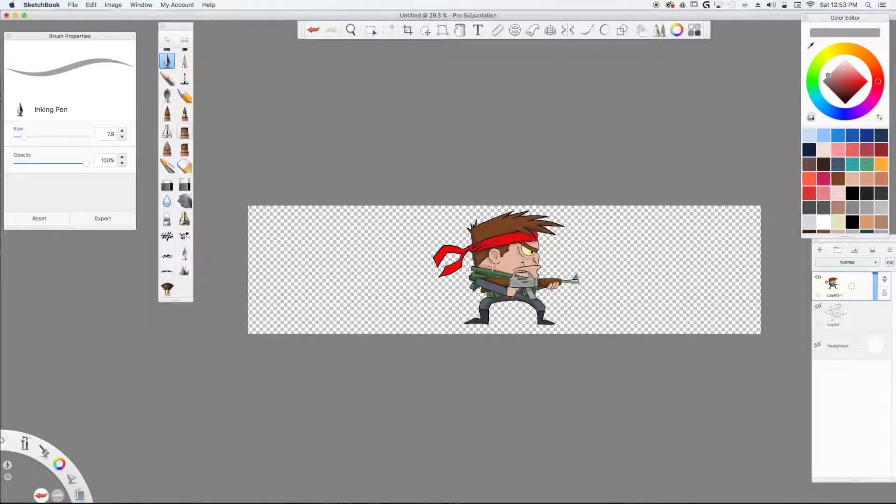
pyautogui.click(851, 286)
pyautogui.click(828, 262)
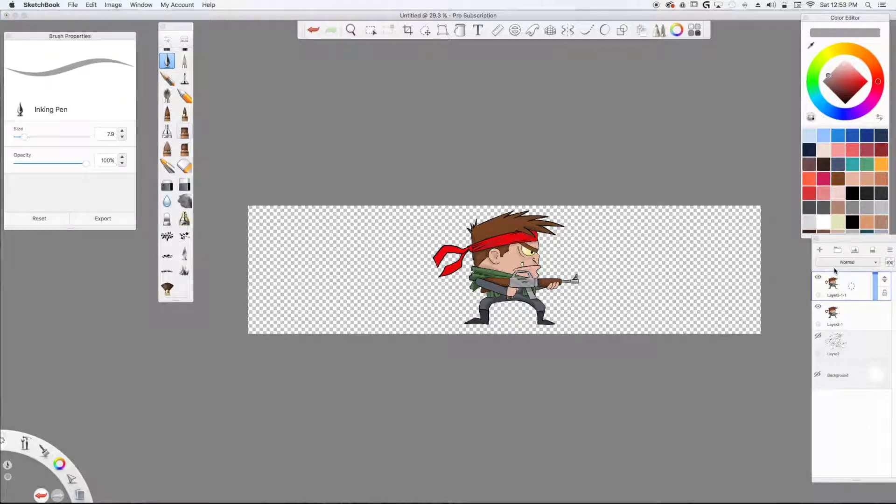
pyautogui.click(851, 285)
pyautogui.click(838, 273)
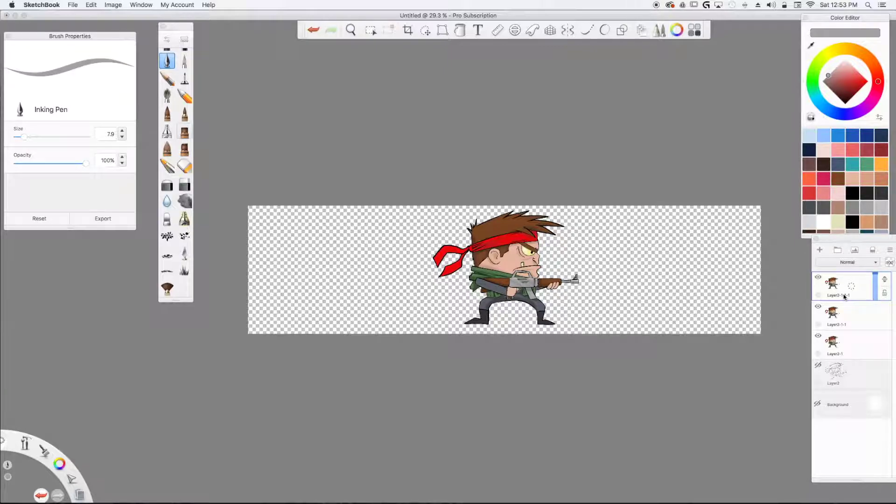
# Step: Move the topmost soldier copy horizontally to the left end of the canvas, clear of the central figure, and select the original soldier layer
pyautogui.click(425, 30)
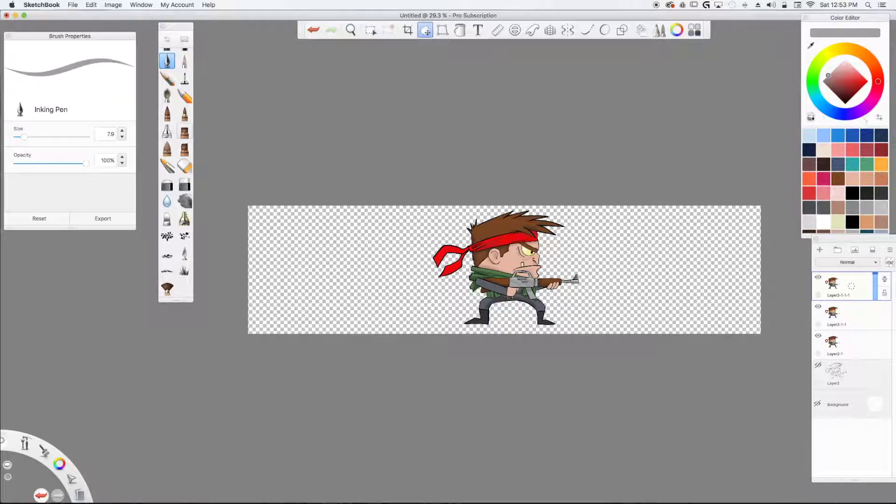
pyautogui.moveTo(887, 81)
pyautogui.mouseDown()
pyautogui.moveTo(846, 104)
pyautogui.moveTo(592, 95)
pyautogui.mouseUp()
pyautogui.click(577, 87)
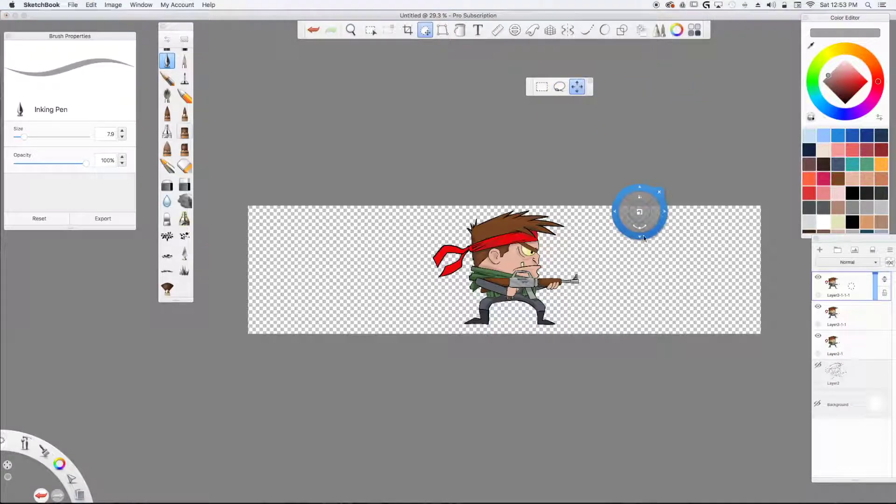
pyautogui.moveTo(604, 246); pyautogui.dragTo(442, 244)
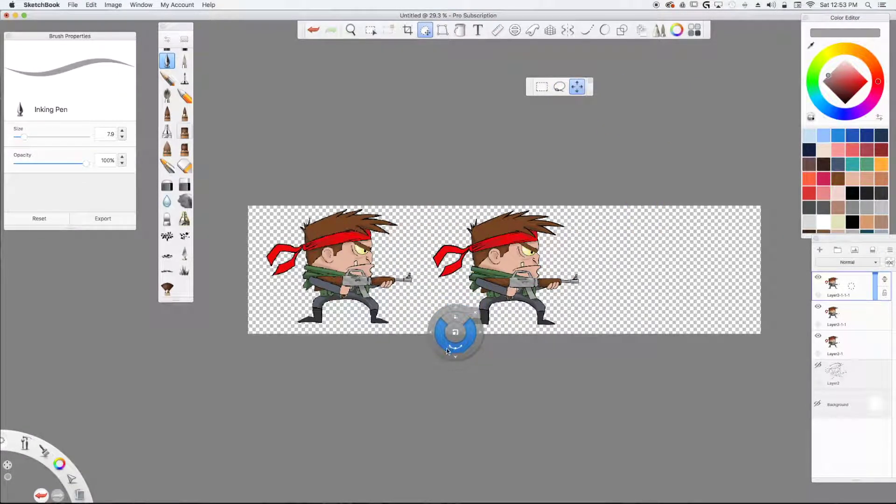
pyautogui.click(476, 312)
pyautogui.click(838, 342)
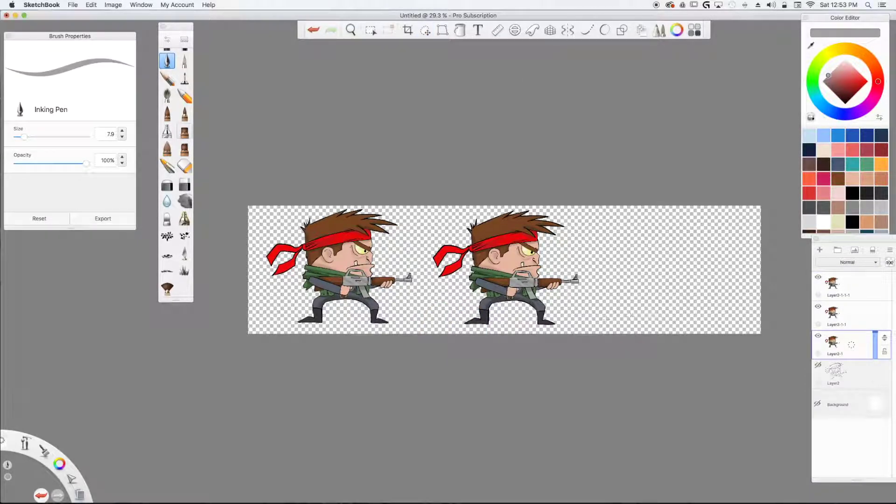
# Step: Move the original soldier horizontally into the empty right part of the canvas, clear of the central figure
pyautogui.click(424, 30)
pyautogui.moveTo(436, 144); pyautogui.dragTo(540, 413)
pyautogui.click(560, 394)
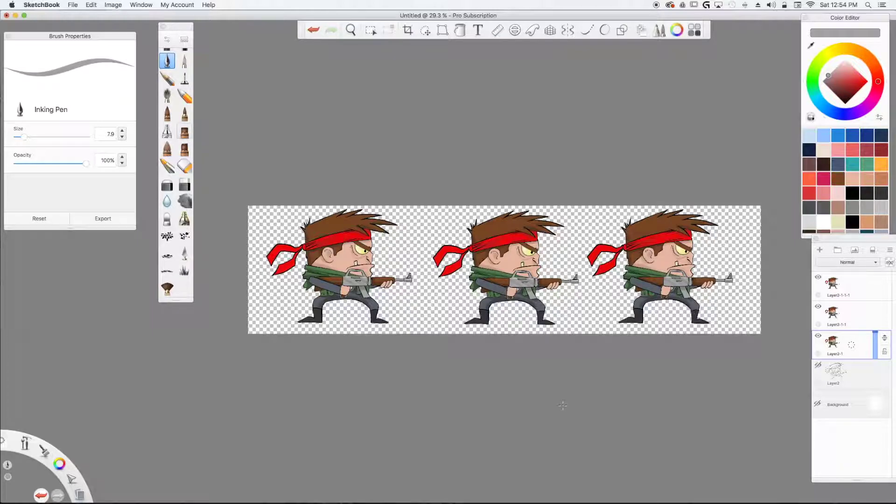
# Step: Set the canvas width to 5000 pixels, keeping the centre anchor
pyautogui.click(93, 6)
pyautogui.moveTo(113, 5)
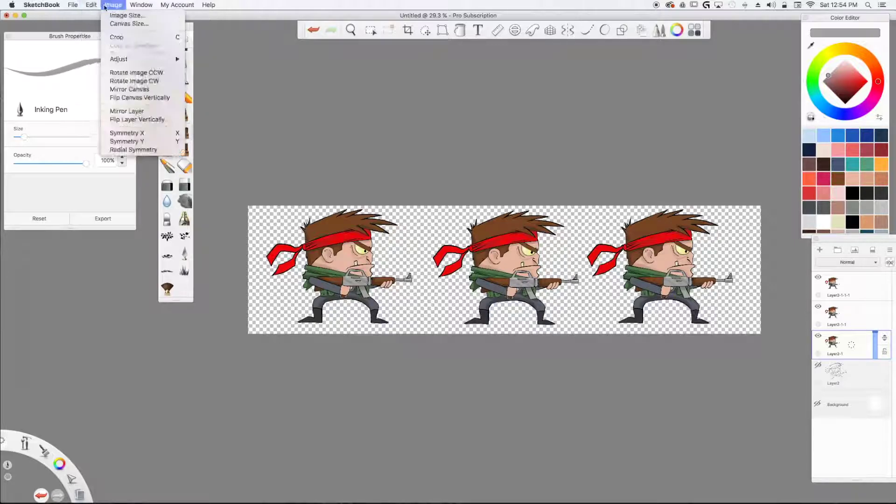
pyautogui.click(114, 23)
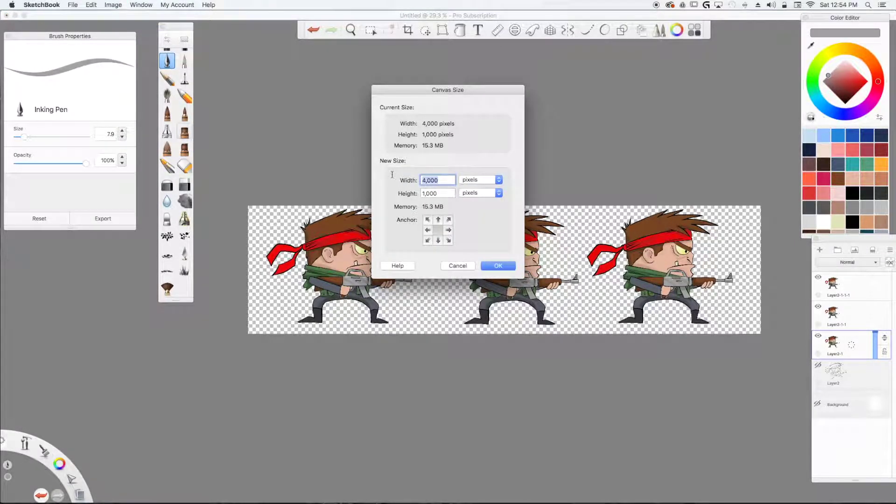
pyautogui.write('5000')
pyautogui.click(496, 264)
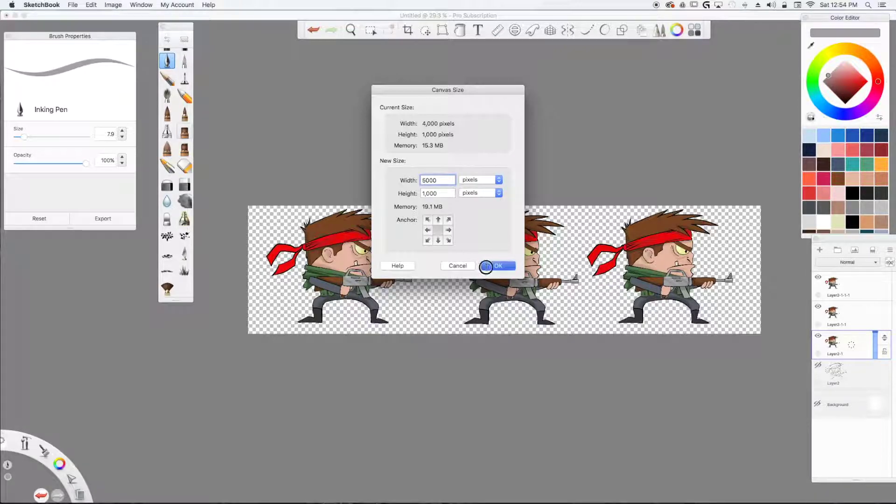
pyautogui.scroll(-5, 489, 273)
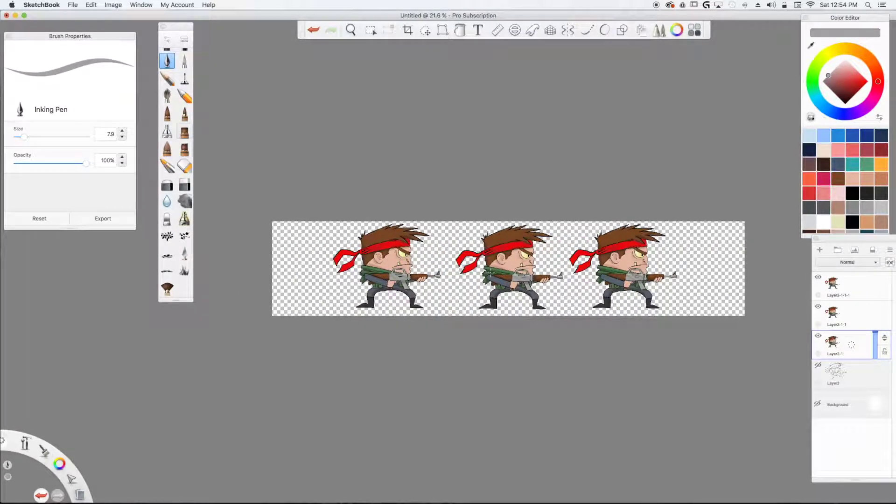
# Step: Duplicate the topmost soldier layer and move the new copy horizontally to the right end of the canvas
pyautogui.moveTo(850, 287); pyautogui.dragTo(832, 258)
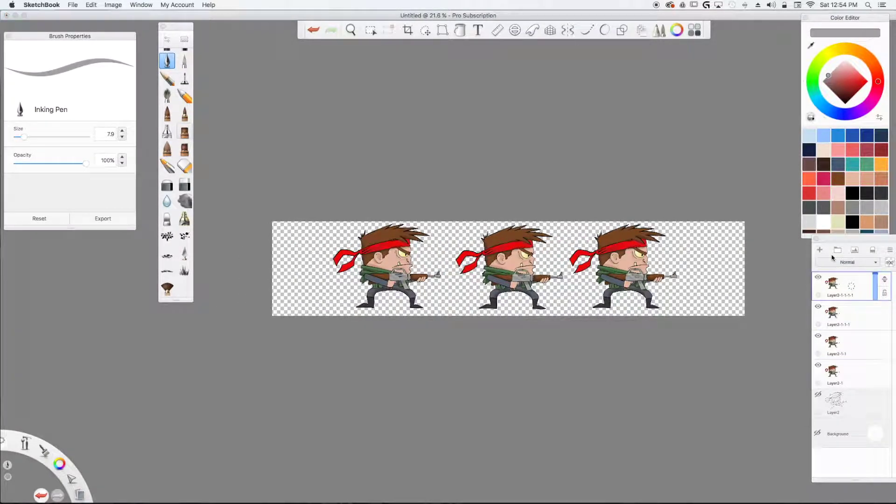
pyautogui.click(425, 30)
pyautogui.moveTo(420, 76); pyautogui.dragTo(694, 94)
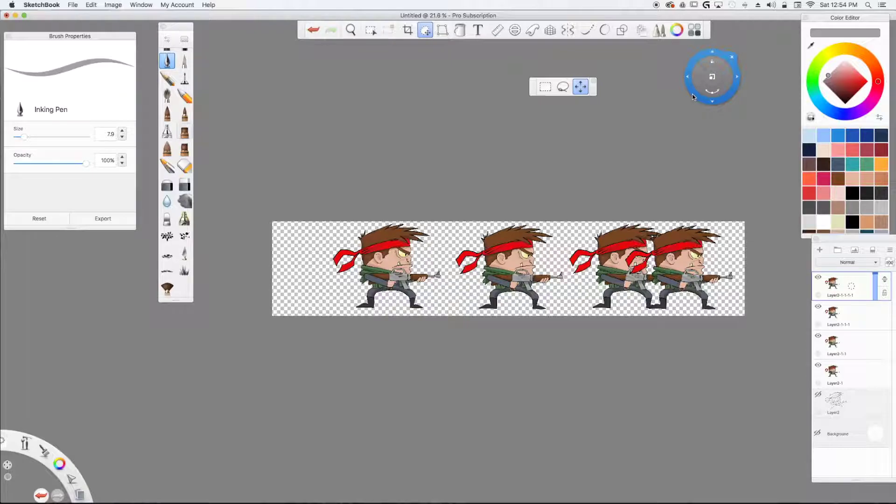
# Step: Move the leftmost soldier close to the canvas's left edge and shift the second soldier left beside it
pyautogui.click(842, 314)
pyautogui.moveTo(642, 340); pyautogui.dragTo(578, 336)
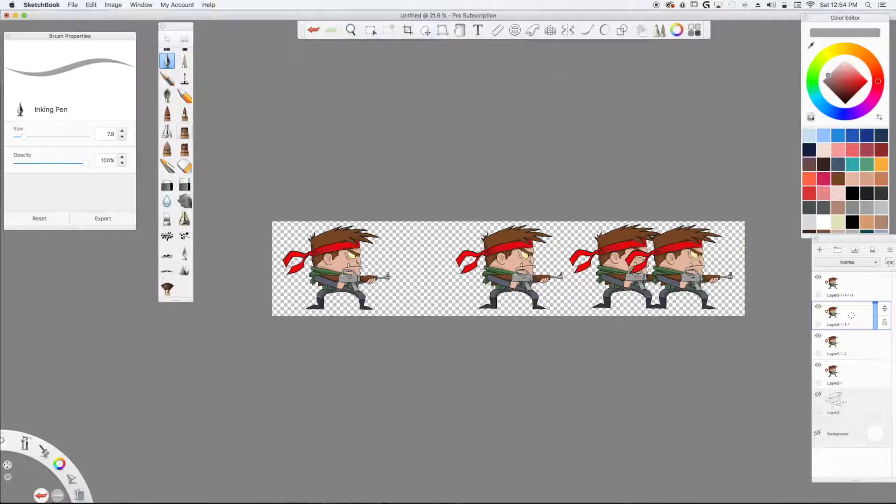
pyautogui.click(842, 343)
pyautogui.click(424, 30)
pyautogui.moveTo(449, 91); pyautogui.dragTo(395, 114)
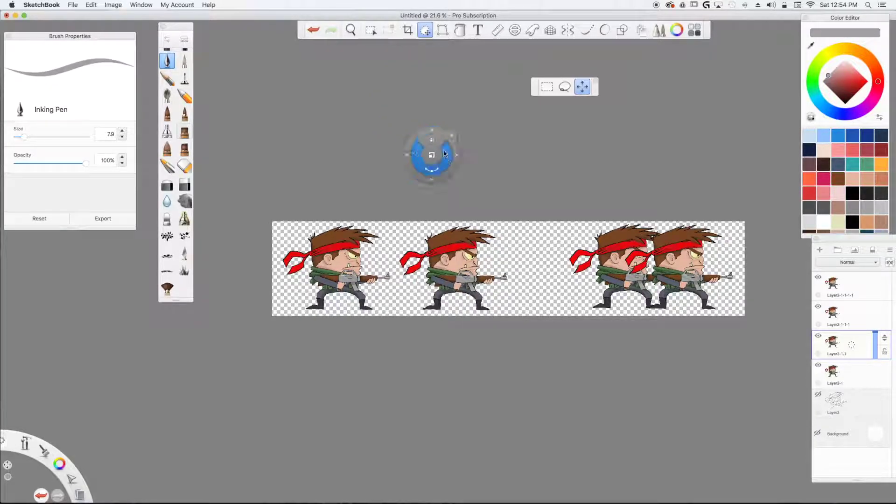
pyautogui.press('Escape')
# Step: Move the original soldier left into the gap between the second figure and the rightmost one
pyautogui.click(835, 373)
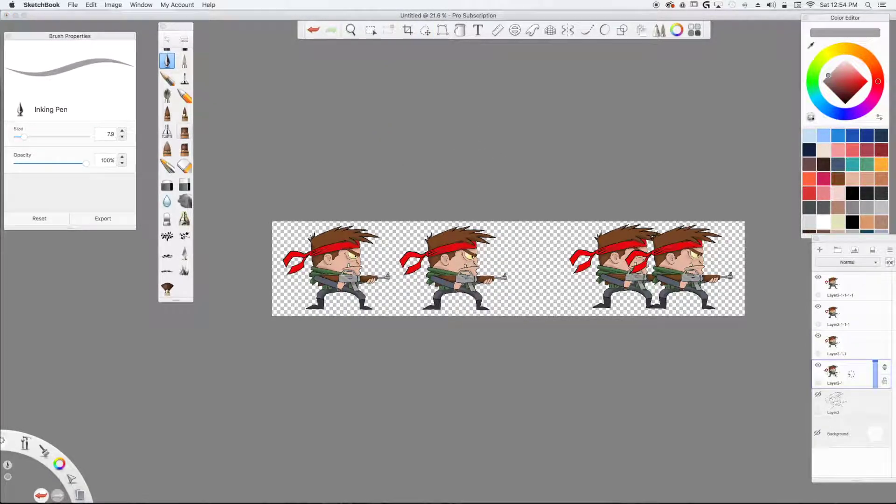
pyautogui.click(425, 30)
pyautogui.moveTo(409, 58); pyautogui.dragTo(301, 156)
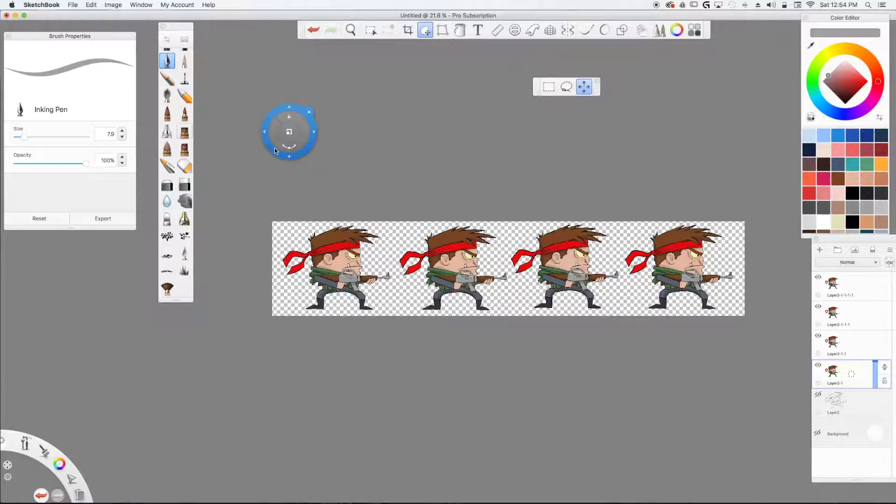
pyautogui.click(308, 112)
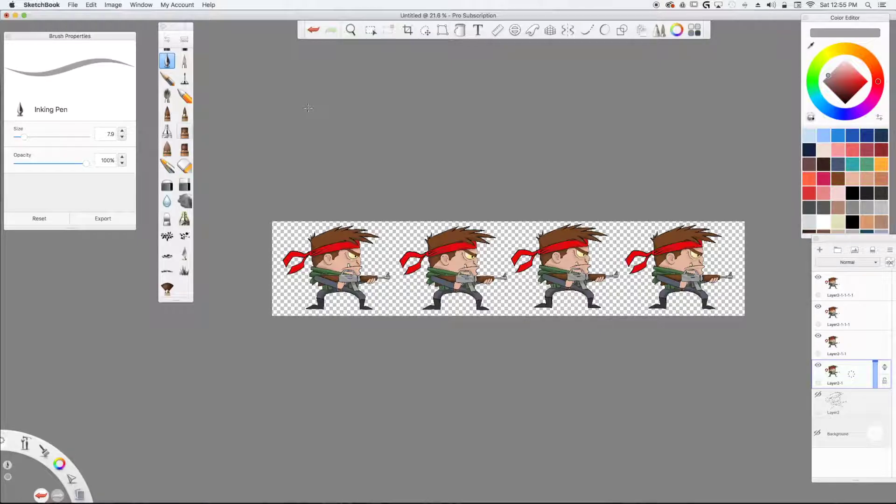
# Step: Examine the spacing of the four soldiers across the whole canvas at several zoom levels
pyautogui.scroll(5, 308, 108)
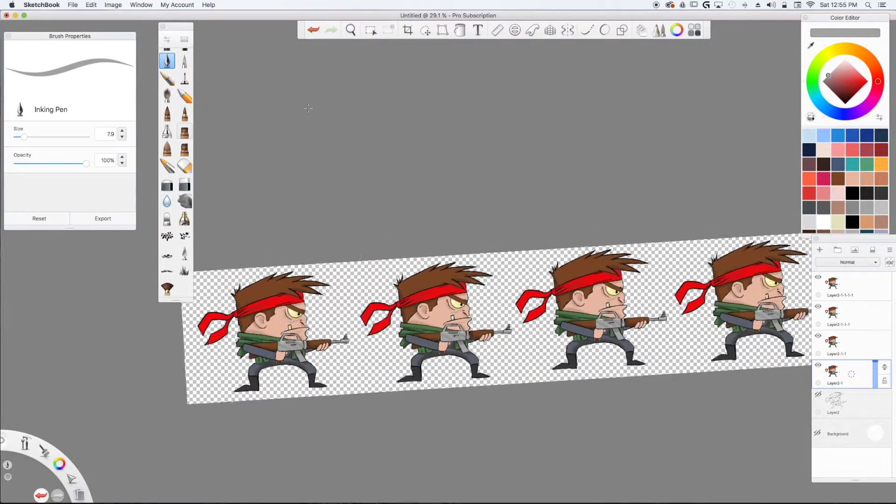
pyautogui.scroll(2, 308, 108)
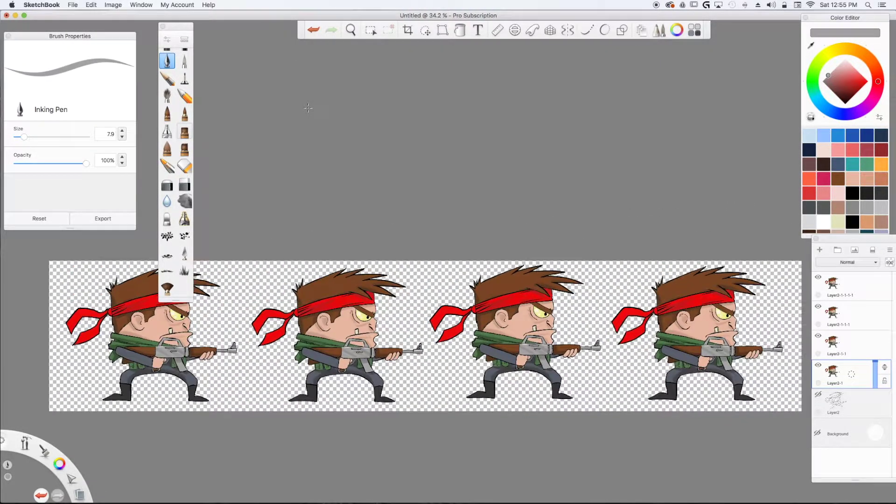
pyautogui.scroll(-2, 308, 108)
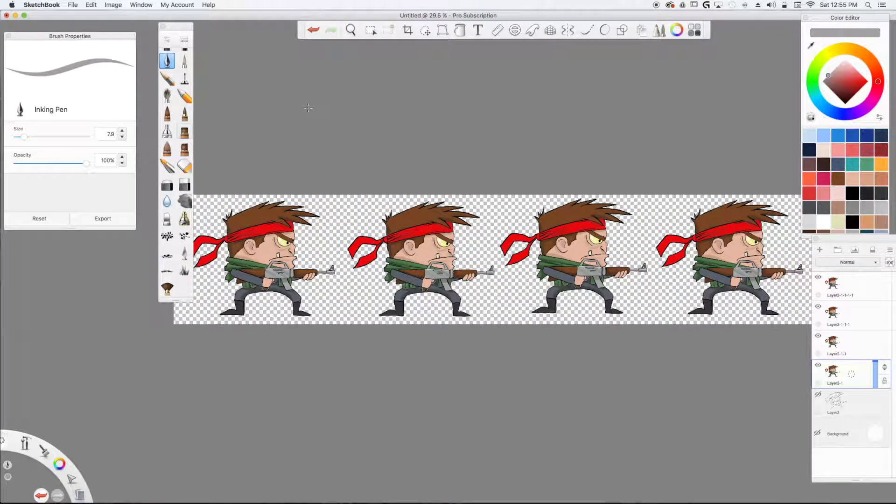
pyautogui.scroll(-2, 308, 108)
pyautogui.scroll(2, 308, 108)
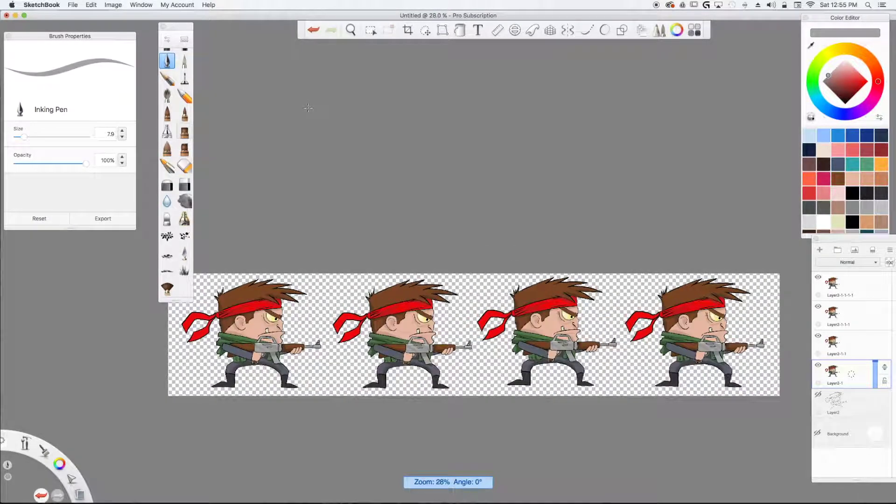
pyautogui.scroll(1, 308, 108)
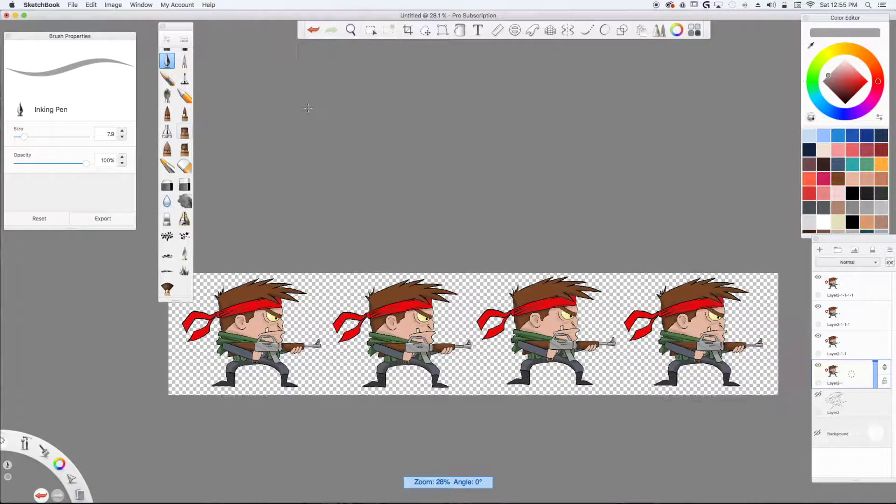
pyautogui.scroll(1, 308, 108)
pyautogui.scroll(1, 308, 108)
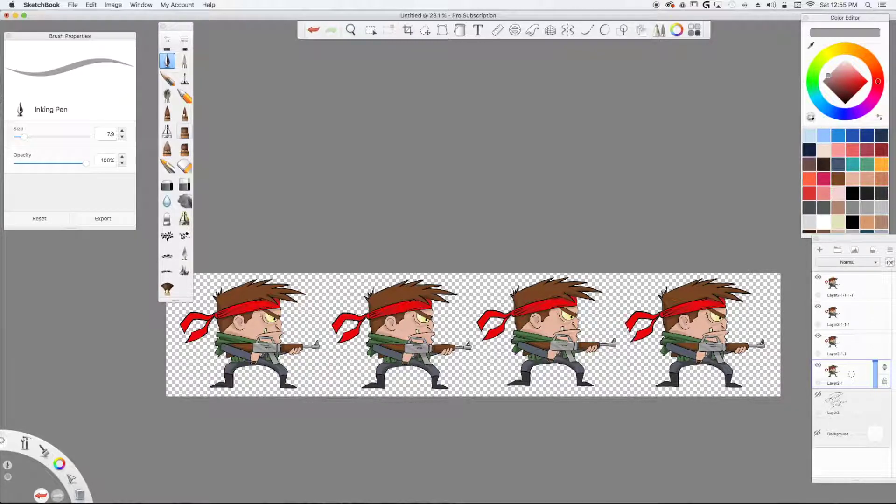
# Step: Nudge the rightmost soldier right until the rifle muzzle nearly reaches the canvas edge
pyautogui.click(844, 282)
pyautogui.click(425, 30)
pyautogui.moveTo(398, 98); pyautogui.dragTo(406, 96)
pyautogui.click(410, 97)
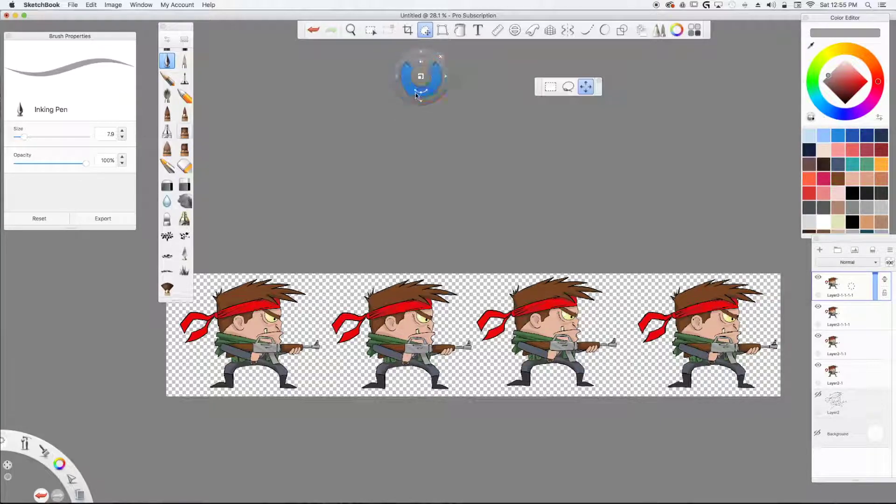
pyautogui.click(440, 56)
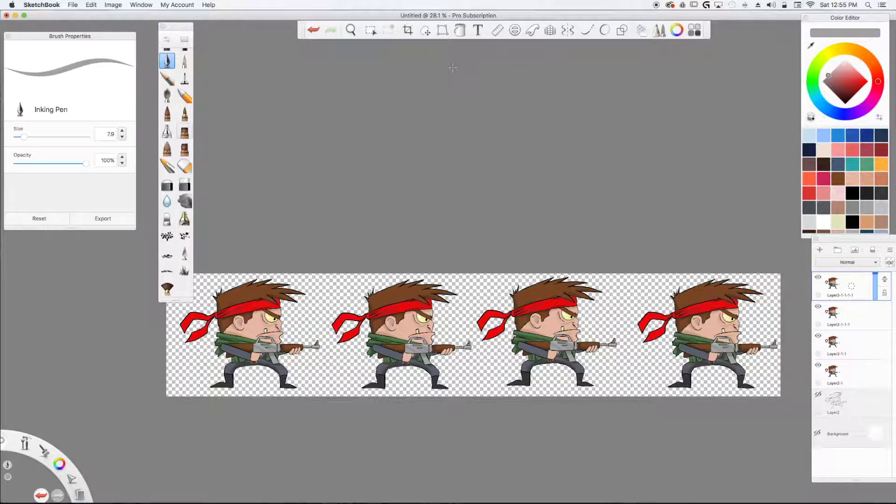
# Step: Nudge the leftmost soldier left until the headband tails nearly reach the canvas edge
pyautogui.click(847, 316)
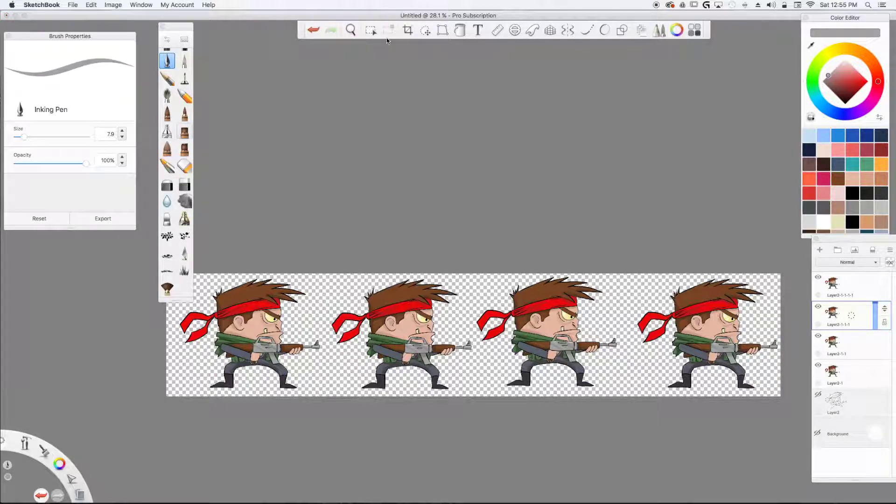
pyautogui.click(424, 30)
pyautogui.moveTo(388, 90); pyautogui.dragTo(376, 89)
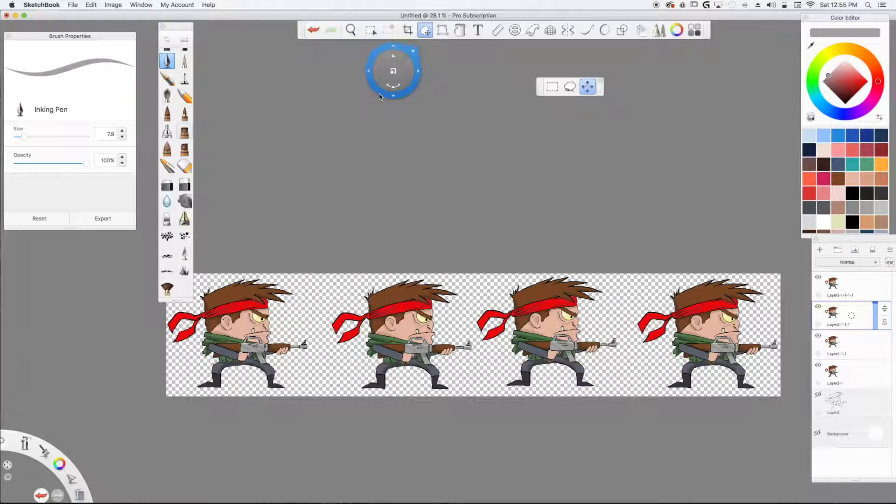
pyautogui.click(415, 53)
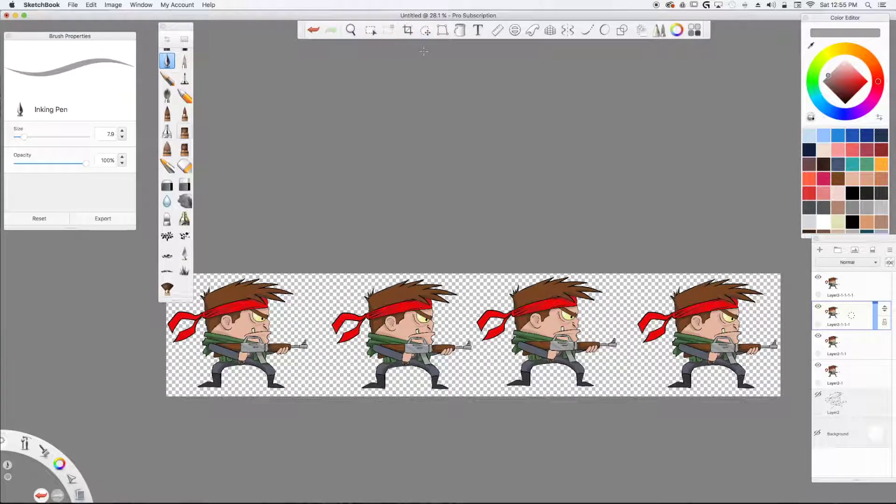
# Step: Nudge the second soldier from the left slightly to the left to even out the spacing
pyautogui.click(839, 337)
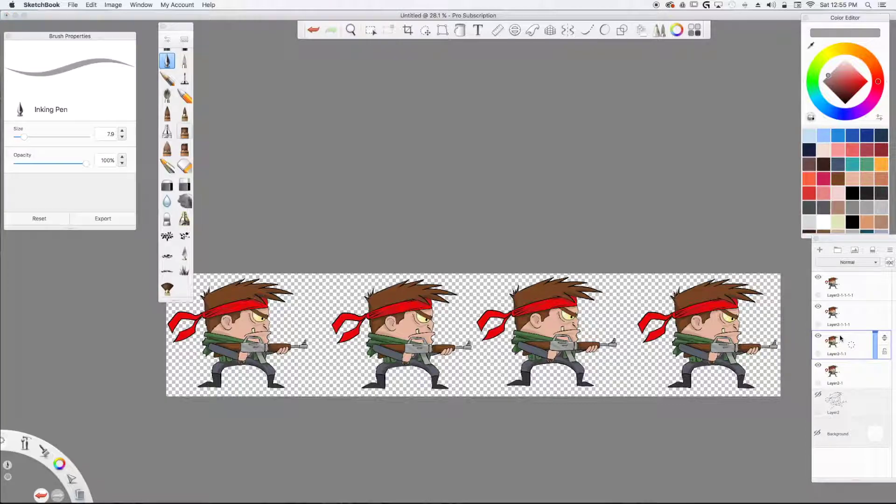
pyautogui.click(425, 30)
pyautogui.moveTo(380, 90); pyautogui.dragTo(369, 93)
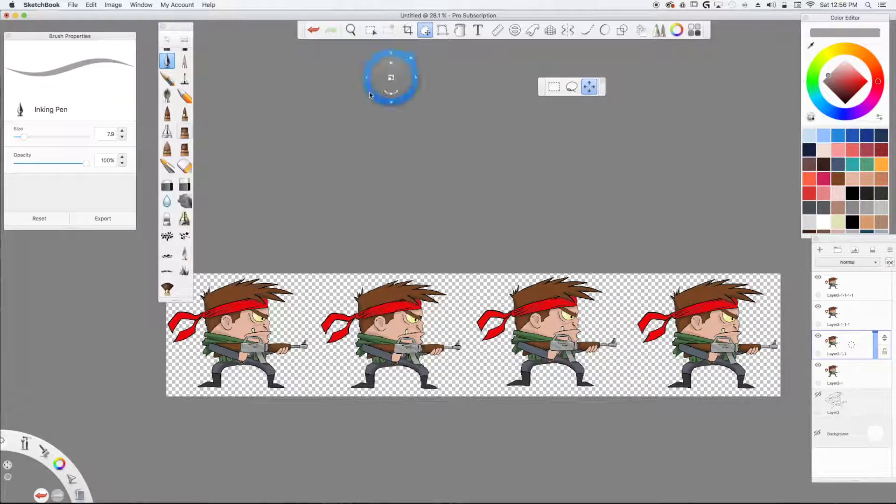
pyautogui.press('Return')
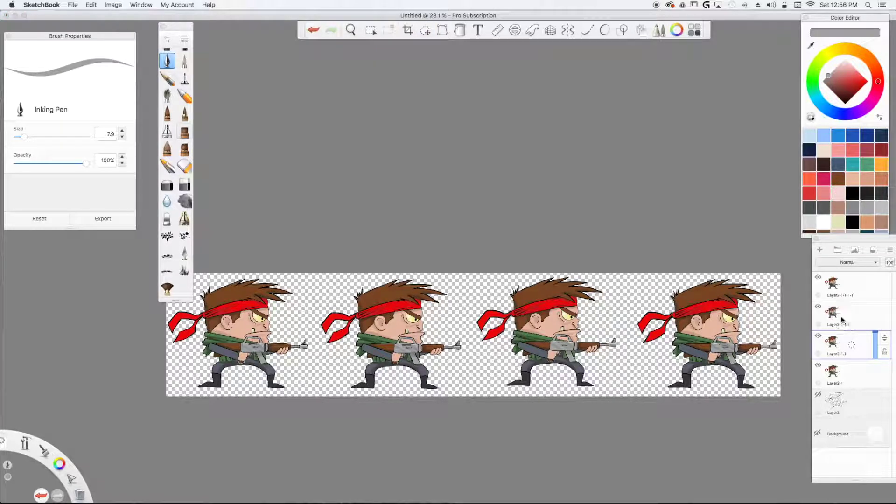
# Step: Nudge the leftmost soldier slightly back to the right, away from the canvas edge
pyautogui.click(842, 317)
pyautogui.click(425, 29)
pyautogui.moveTo(387, 72); pyautogui.dragTo(380, 70)
pyautogui.moveTo(384, 72); pyautogui.dragTo(822, 283)
# Step: Toggle the soldier layers off and on one by one to identify which figure each layer holds
pyautogui.click(819, 279)
pyautogui.click(819, 279)
pyautogui.click(819, 279)
pyautogui.click(820, 280)
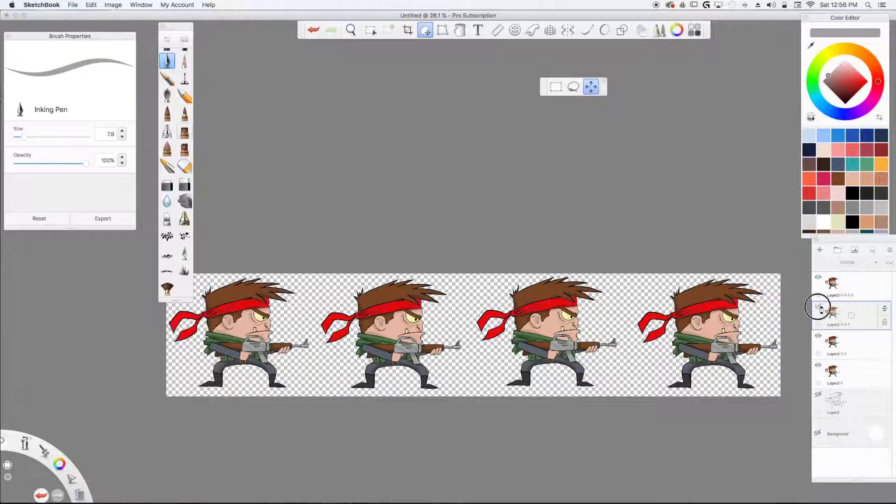
pyautogui.click(818, 336)
pyautogui.click(818, 337)
pyautogui.click(818, 366)
pyautogui.click(818, 366)
# Step: Select the original soldier layer and nudge the third figure slightly right to even out the row
pyautogui.click(848, 366)
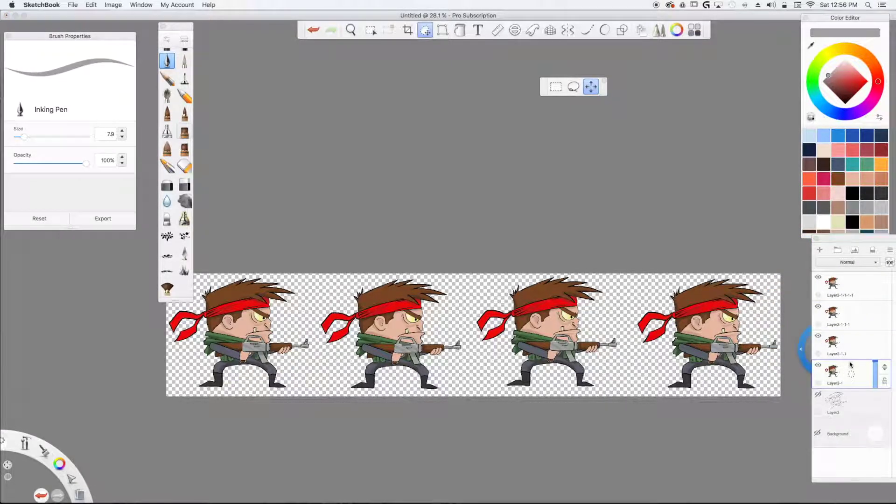
pyautogui.moveTo(440, 116); pyautogui.dragTo(444, 124)
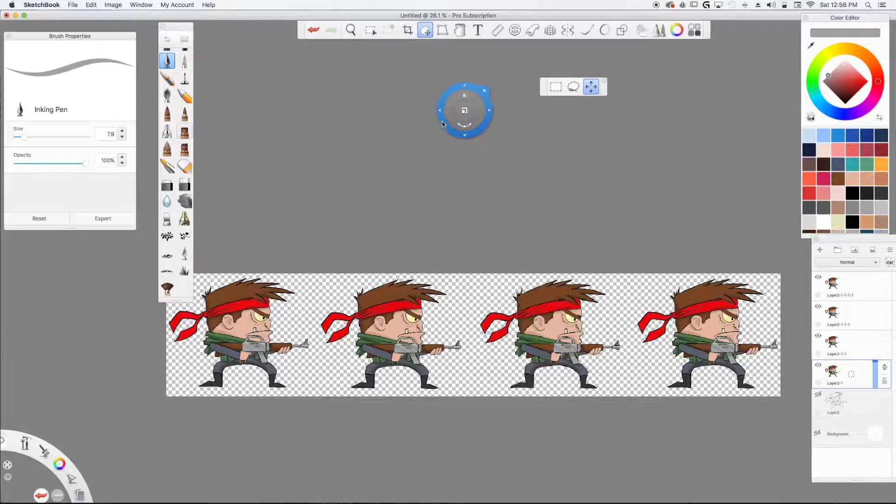
pyautogui.click(485, 91)
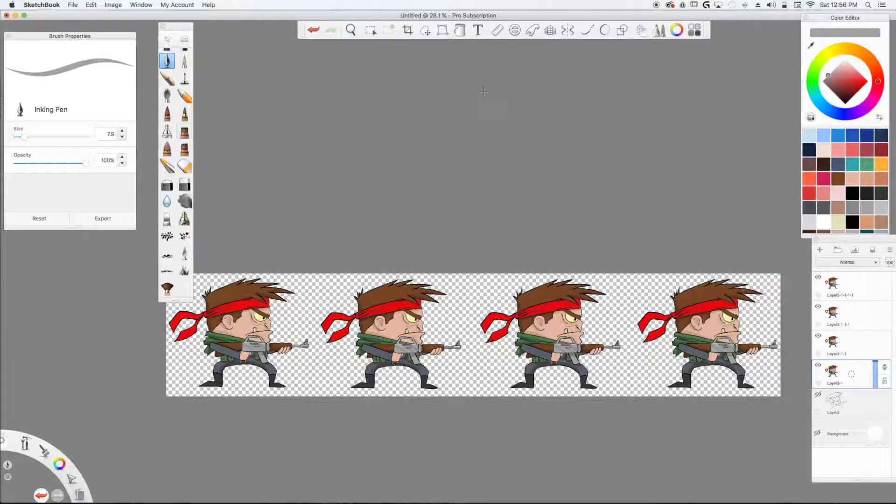
# Step: Examine the evenly spaced row of soldiers in overview and zoomed in on the left and middle figures
pyautogui.scroll(-2, 484, 91)
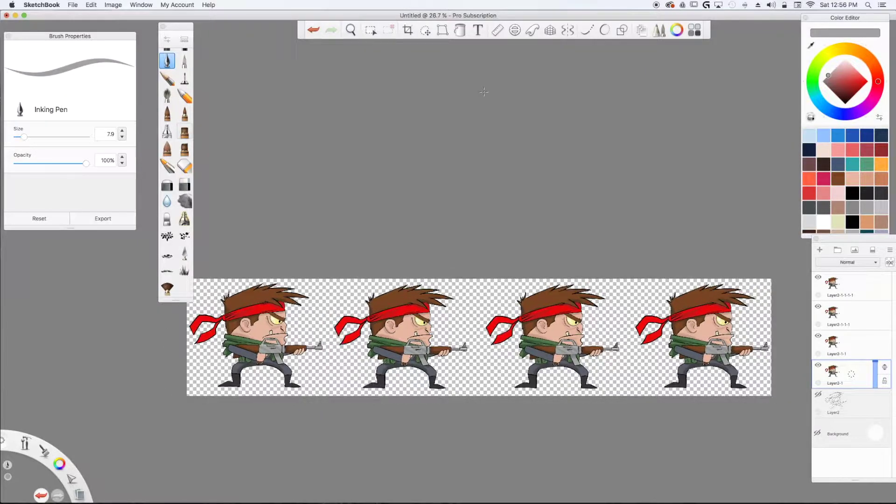
pyautogui.scroll(4, 484, 92)
pyautogui.scroll(-2, 484, 92)
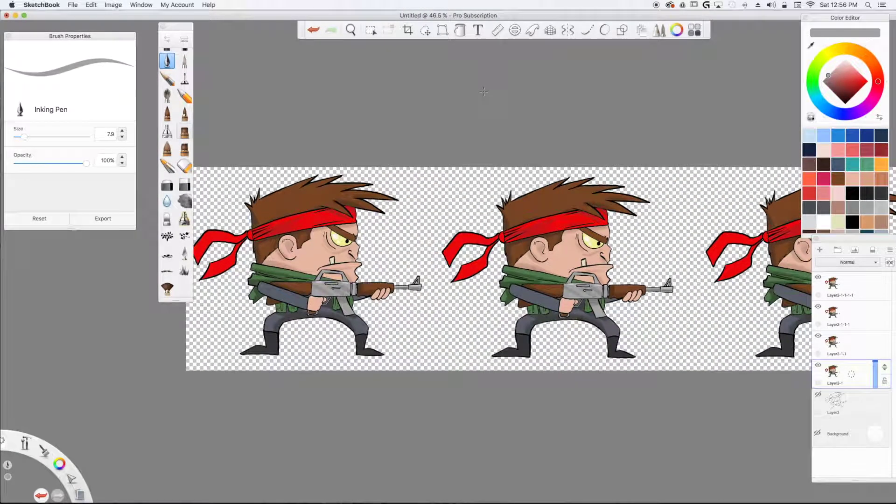
pyautogui.scroll(3, 484, 92)
pyautogui.scroll(4, 484, 92)
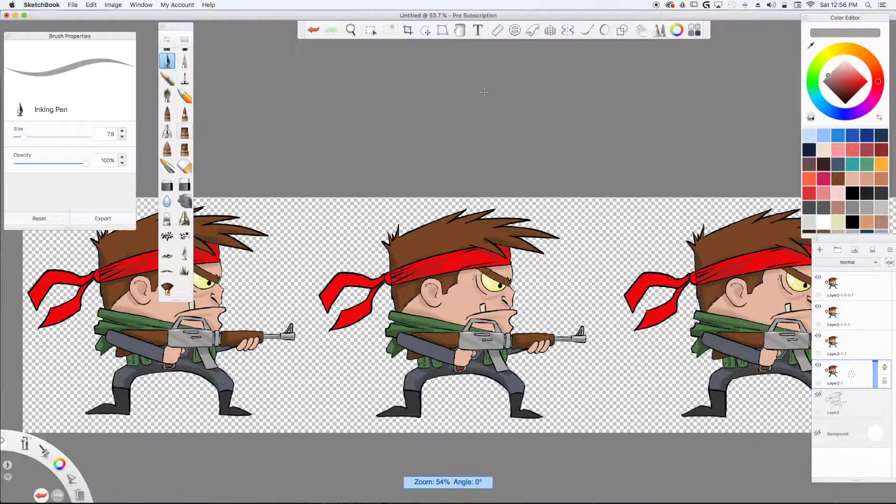
pyautogui.scroll(-1, 484, 92)
pyautogui.scroll(1, 484, 92)
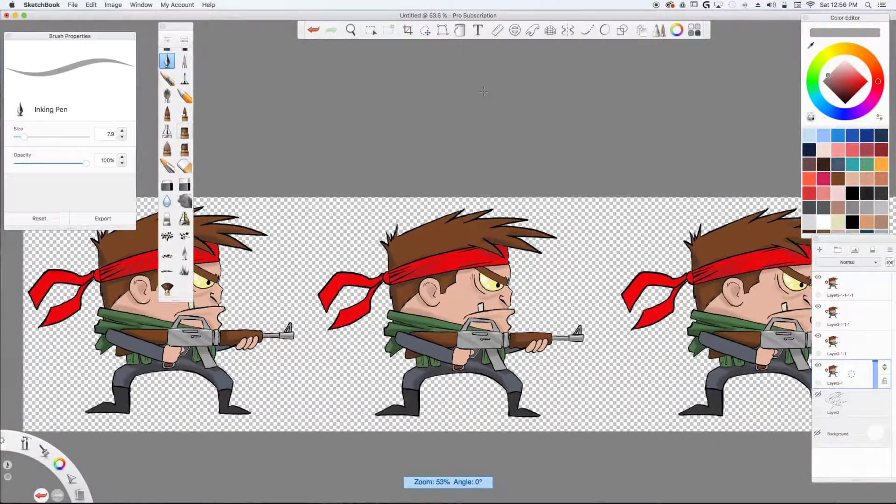
pyautogui.scroll(2, 484, 91)
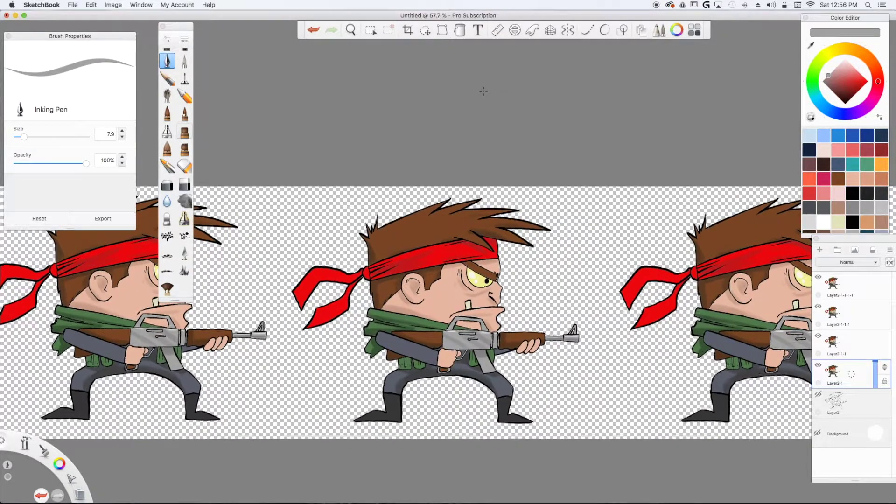
# Step: Start the layer transform and set its selection mode to Lasso
pyautogui.click(426, 32)
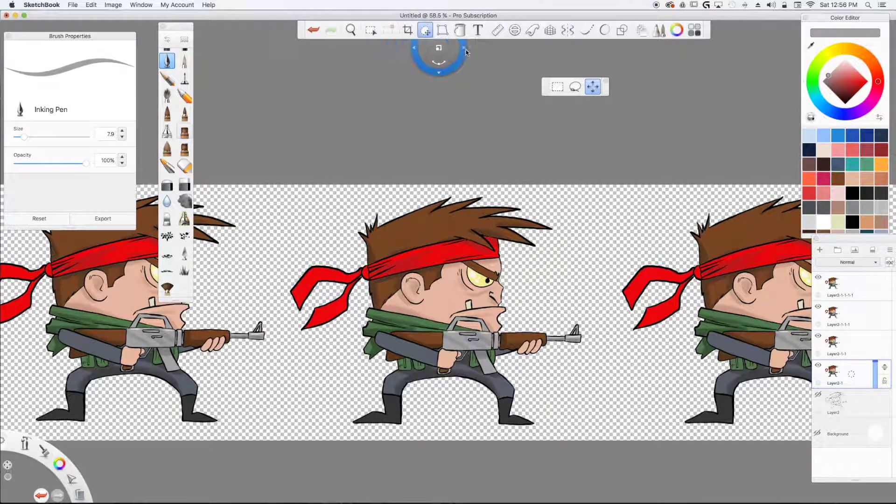
pyautogui.click(573, 89)
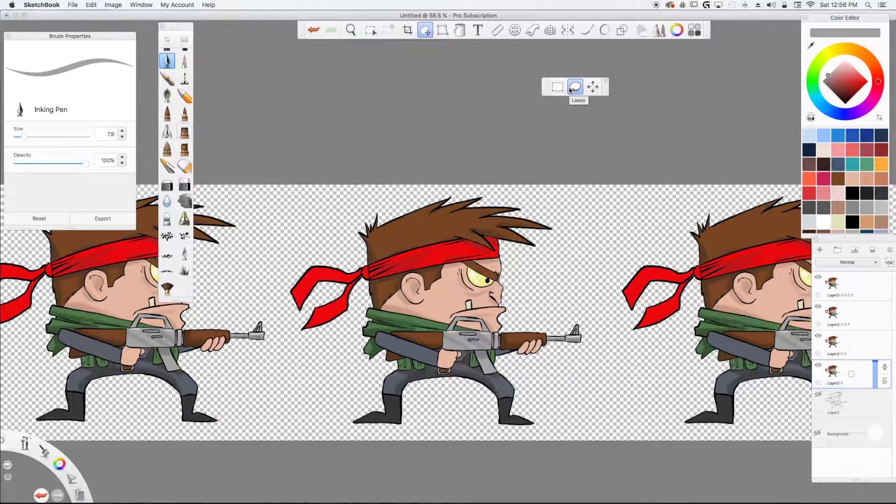
pyautogui.moveTo(349, 209)
pyautogui.mouseDown()
pyautogui.moveTo(303, 229)
pyautogui.moveTo(276, 275)
pyautogui.moveTo(277, 326)
pyautogui.moveTo(327, 357)
pyautogui.moveTo(348, 347)
pyautogui.moveTo(369, 364)
pyautogui.moveTo(411, 371)
pyautogui.mouseUp()
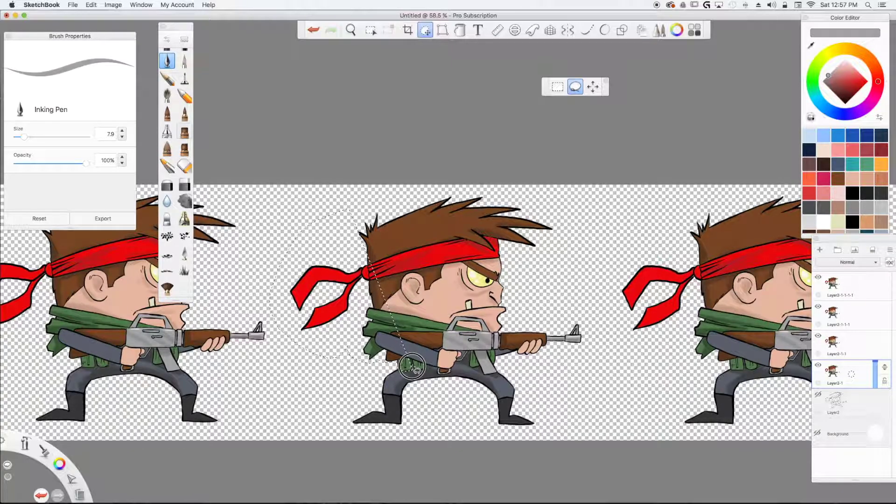
pyautogui.moveTo(415, 370); pyautogui.dragTo(422, 371)
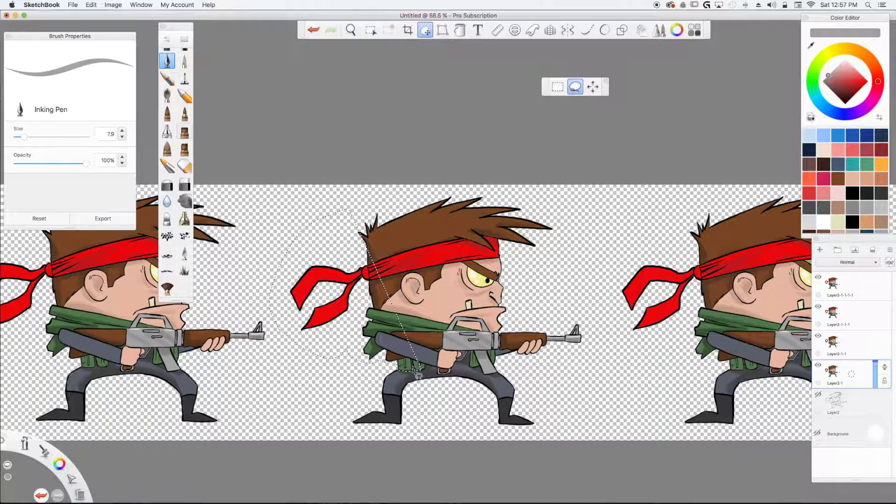
pyautogui.click(392, 83)
# Step: Lasso the second soldier's whole upper body, including the headband tails and rifle, following the belt line above the legs
pyautogui.scroll(5, 394, 76)
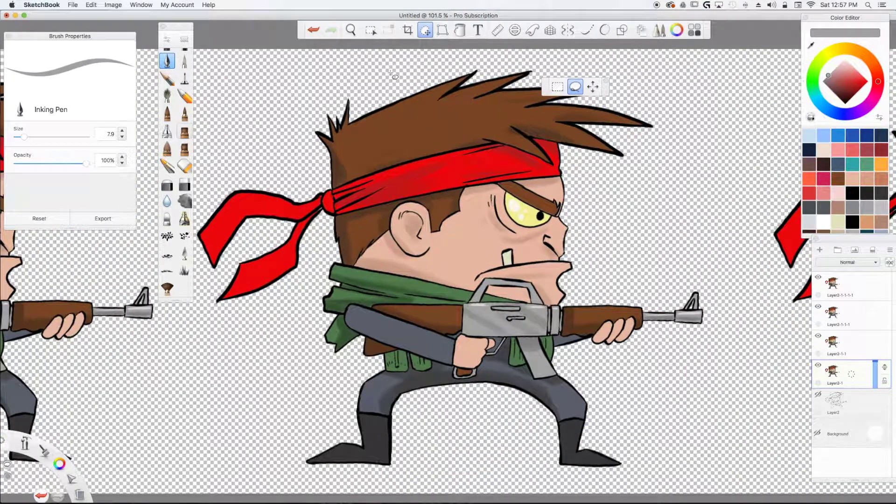
pyautogui.scroll(2, 394, 76)
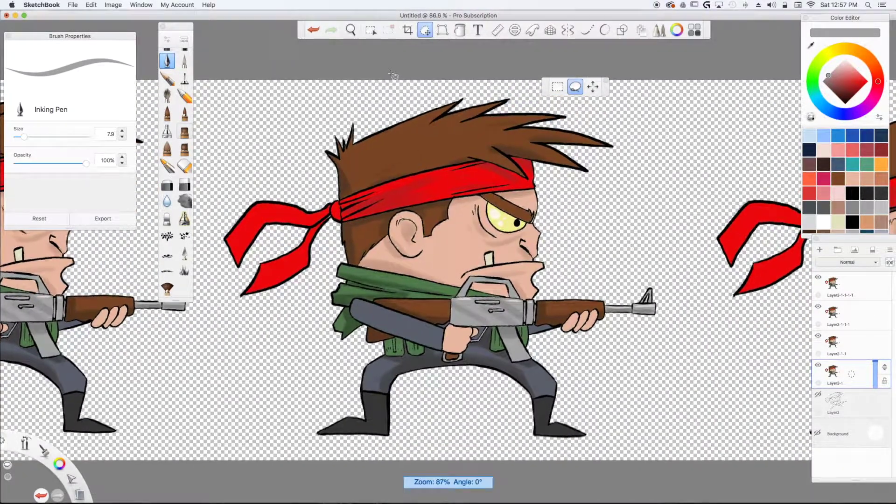
pyautogui.scroll(2, 393, 76)
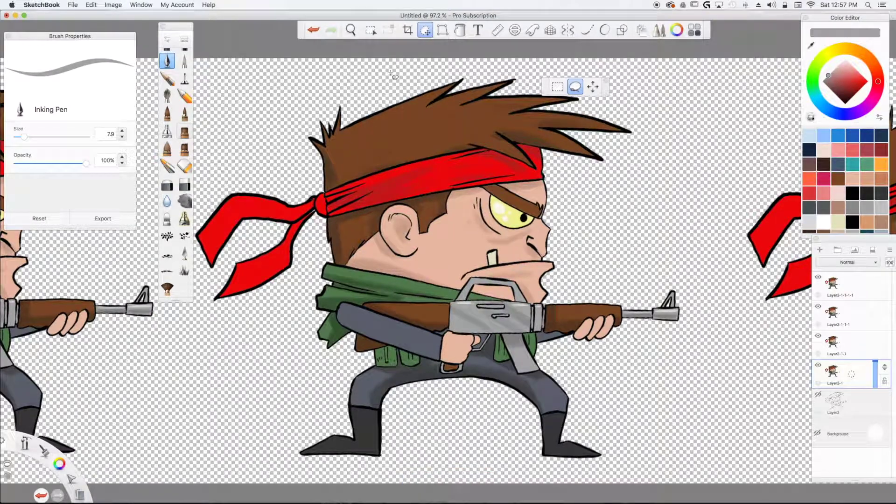
pyautogui.moveTo(302, 115)
pyautogui.mouseDown()
pyautogui.moveTo(228, 172)
pyautogui.moveTo(191, 234)
pyautogui.moveTo(198, 273)
pyautogui.moveTo(226, 326)
pyautogui.moveTo(292, 361)
pyautogui.moveTo(320, 372)
pyautogui.moveTo(349, 337)
pyautogui.mouseUp()
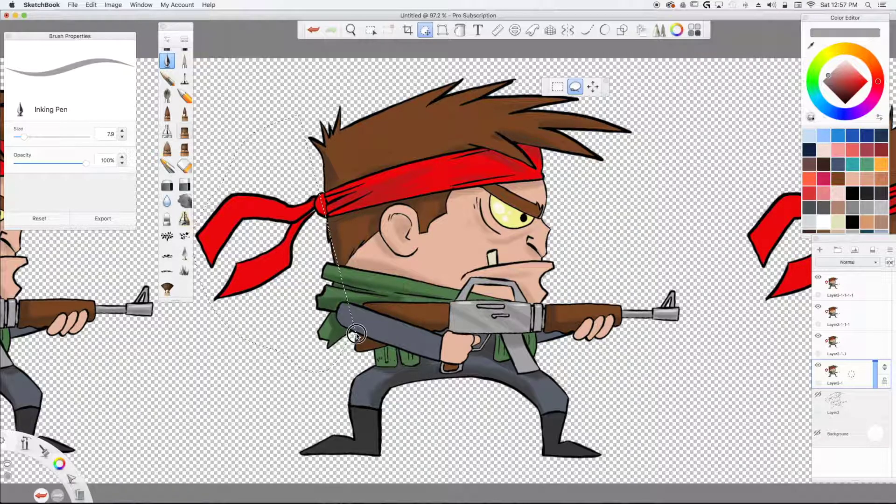
pyautogui.moveTo(354, 345)
pyautogui.mouseDown()
pyautogui.moveTo(362, 354)
pyautogui.moveTo(402, 351)
pyautogui.moveTo(445, 374)
pyautogui.moveTo(462, 371)
pyautogui.moveTo(493, 338)
pyautogui.moveTo(494, 347)
pyautogui.moveTo(497, 335)
pyautogui.moveTo(518, 375)
pyautogui.moveTo(539, 370)
pyautogui.moveTo(538, 359)
pyautogui.moveTo(609, 357)
pyautogui.moveTo(693, 233)
pyautogui.moveTo(588, 76)
pyautogui.moveTo(348, 68)
pyautogui.moveTo(286, 90)
pyautogui.mouseUp()
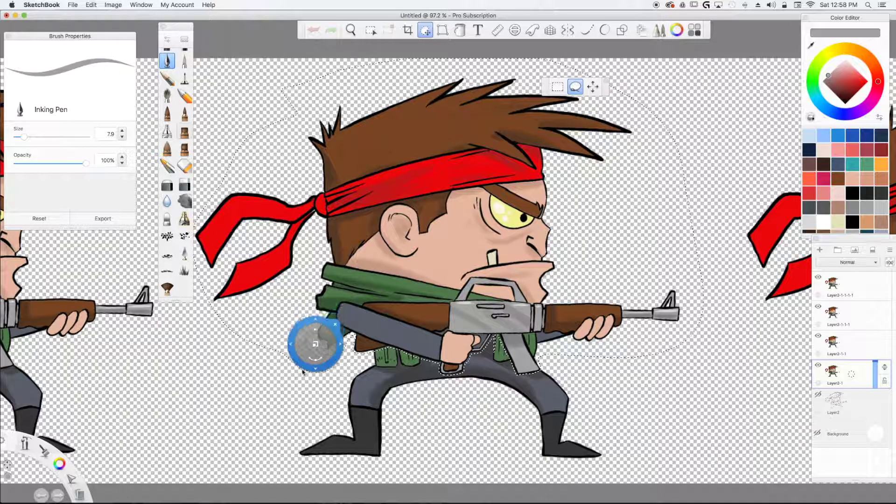
# Step: Try to nudge the lassoed upper body of the second soldier down with the original soldier layer active
pyautogui.click(299, 369)
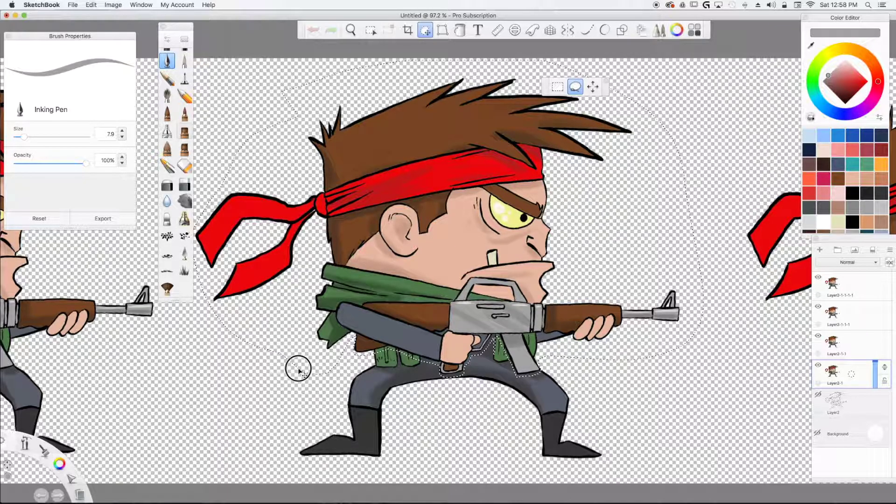
pyautogui.click(298, 366)
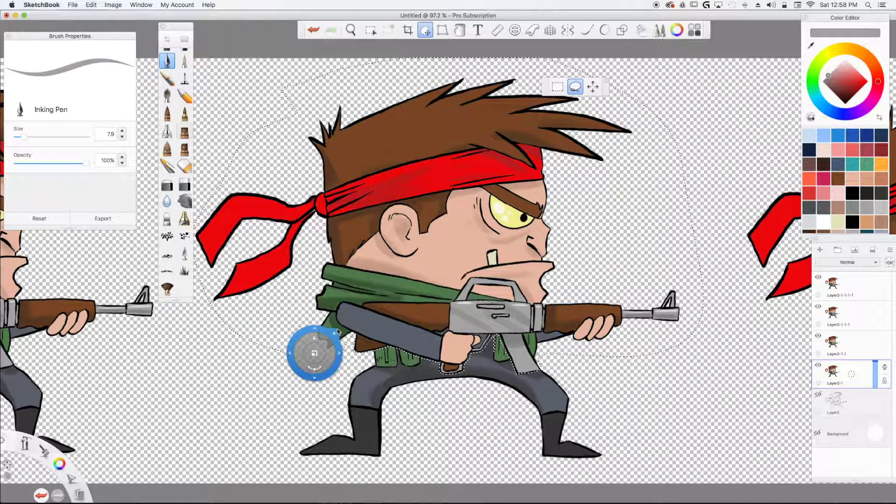
pyautogui.moveTo(337, 331); pyautogui.dragTo(820, 285)
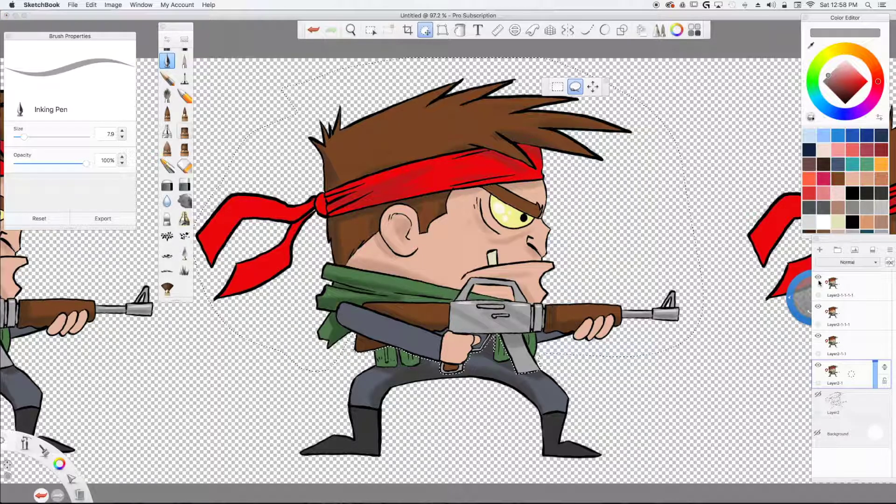
# Step: Toggle the visibility of the soldier copy layers to identify which one holds the lassoed second figure
pyautogui.click(817, 306)
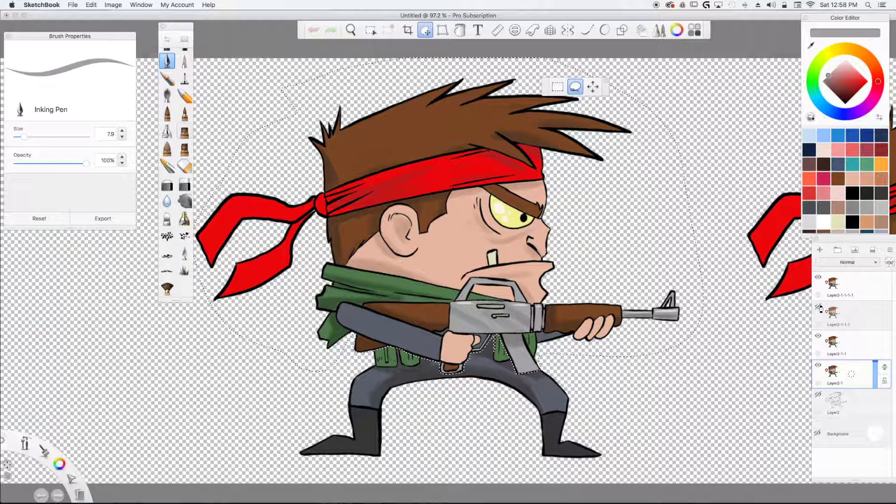
pyautogui.click(818, 277)
pyautogui.click(818, 337)
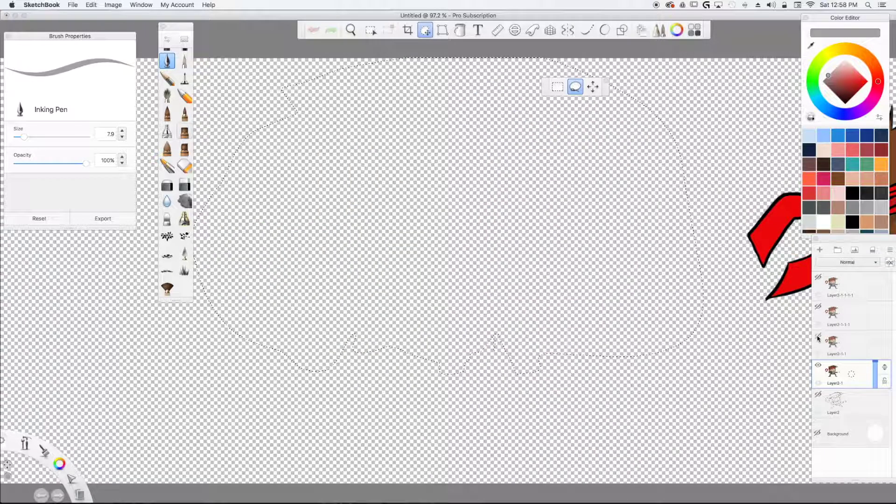
pyautogui.click(818, 306)
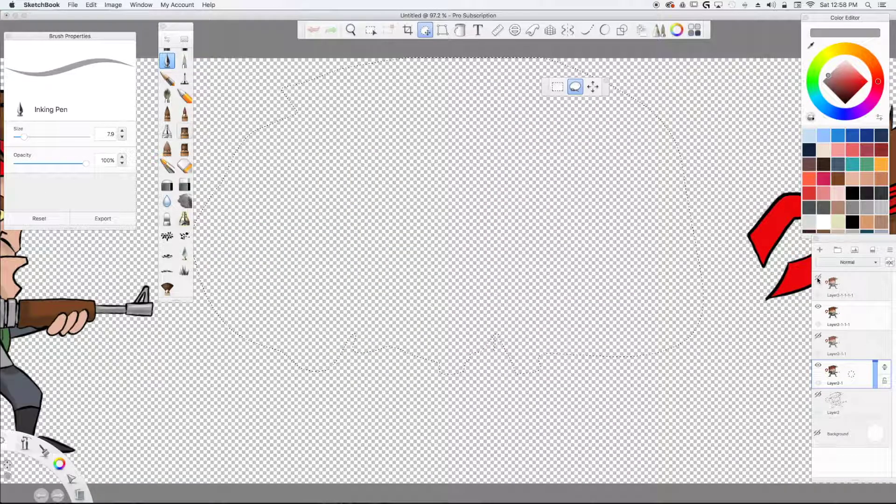
pyautogui.click(818, 288)
pyautogui.click(820, 339)
pyautogui.click(818, 336)
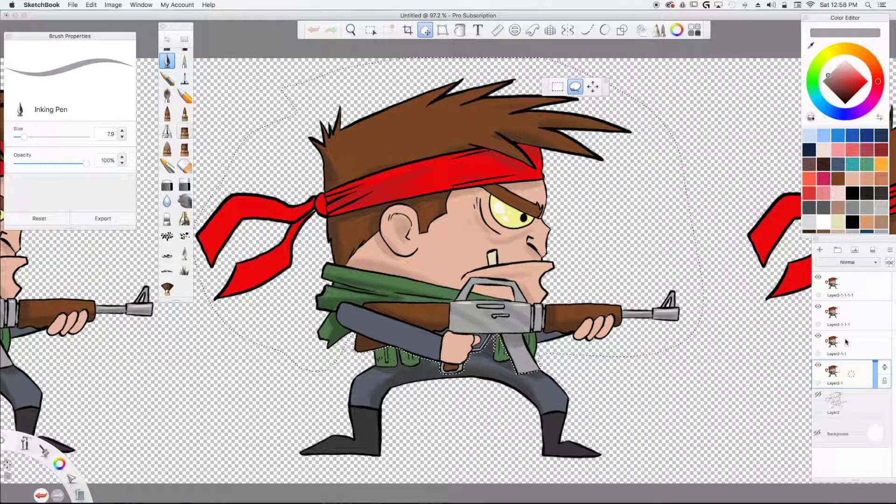
# Step: Select Layer2-1-1 and nudge the second soldier's lassoed upper body slightly down, leaving the legs in place, and finish the transform
pyautogui.click(846, 341)
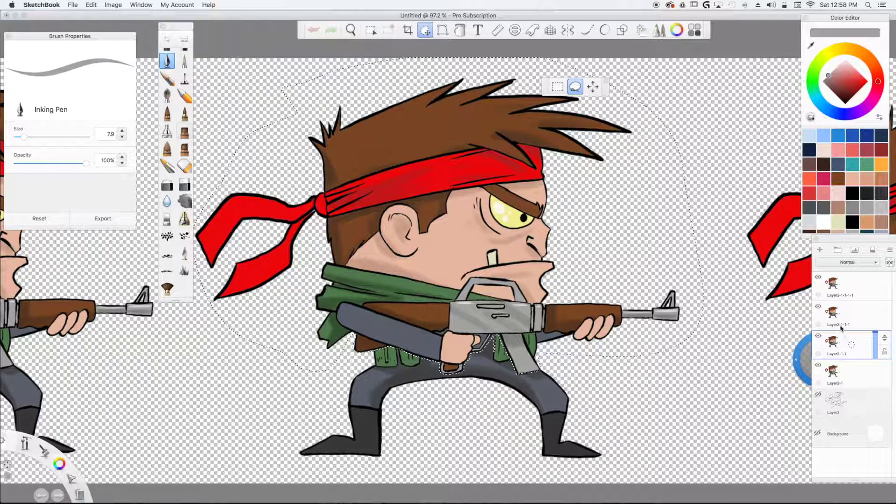
pyautogui.moveTo(805, 357); pyautogui.dragTo(429, 376)
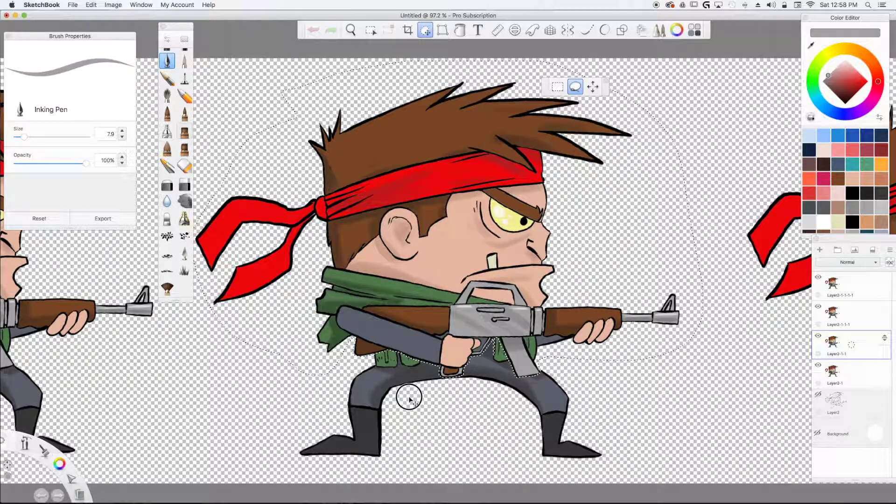
pyautogui.press('super+t')
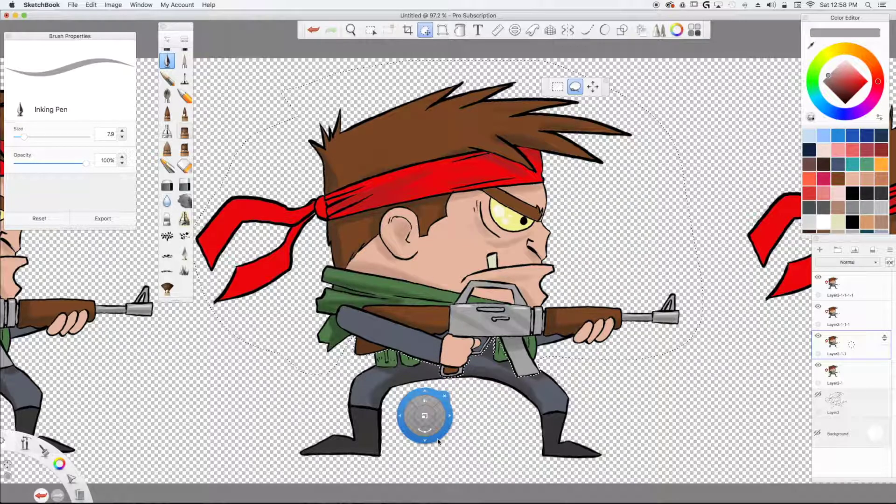
pyautogui.click(444, 396)
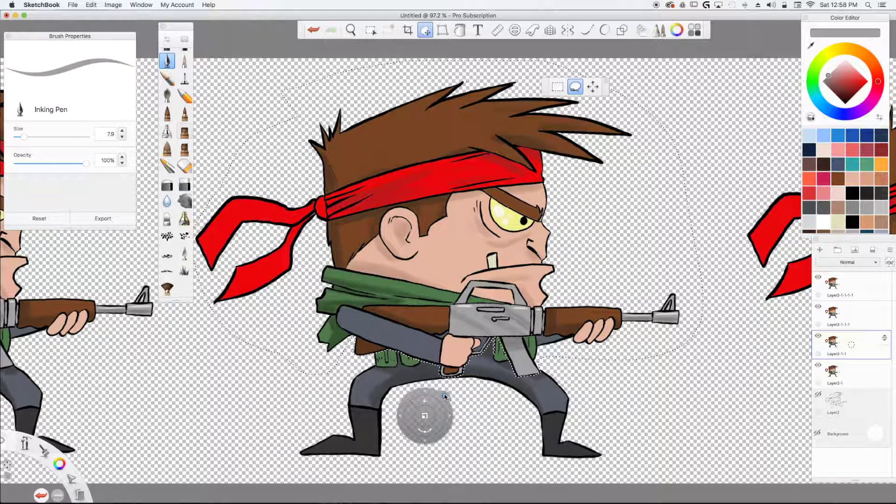
pyautogui.click(444, 396)
# Step: Examine the row of soldiers, comparing the second figure's upper body height with its neighbours
pyautogui.hscroll(-10, 447, 399)
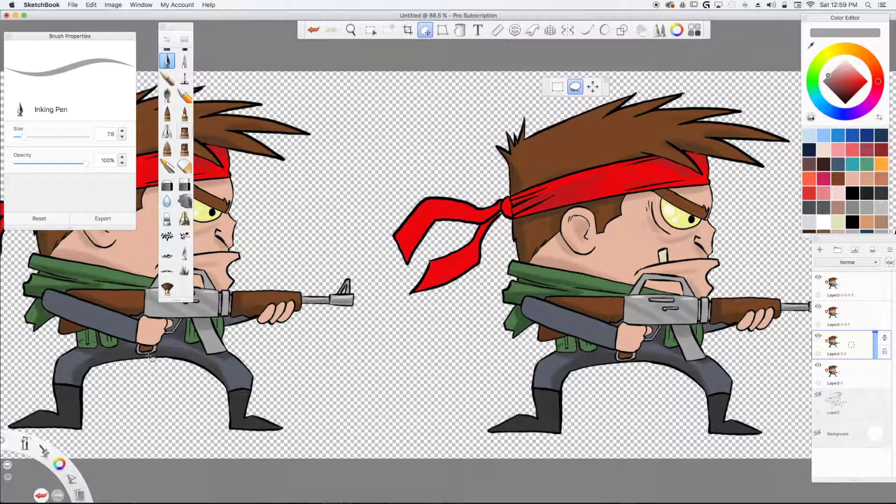
pyautogui.hscroll(5, 150, 357)
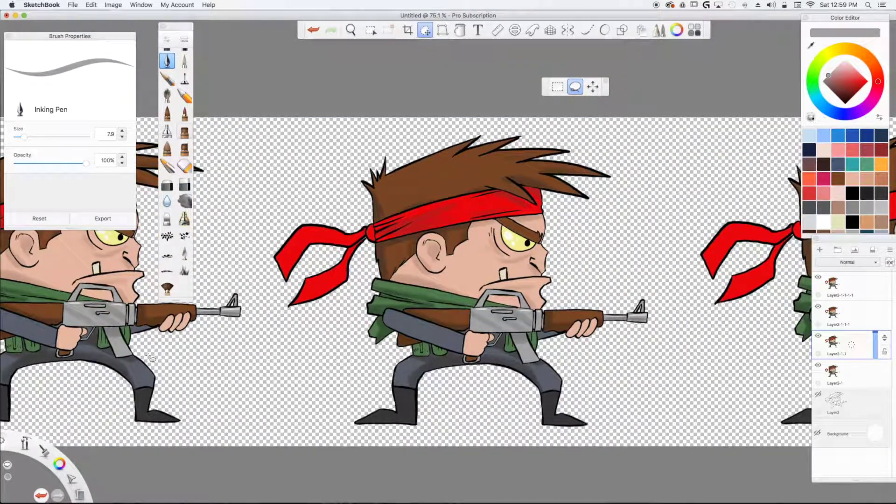
pyautogui.scroll(-2, 150, 357)
pyautogui.hscroll(5, 150, 357)
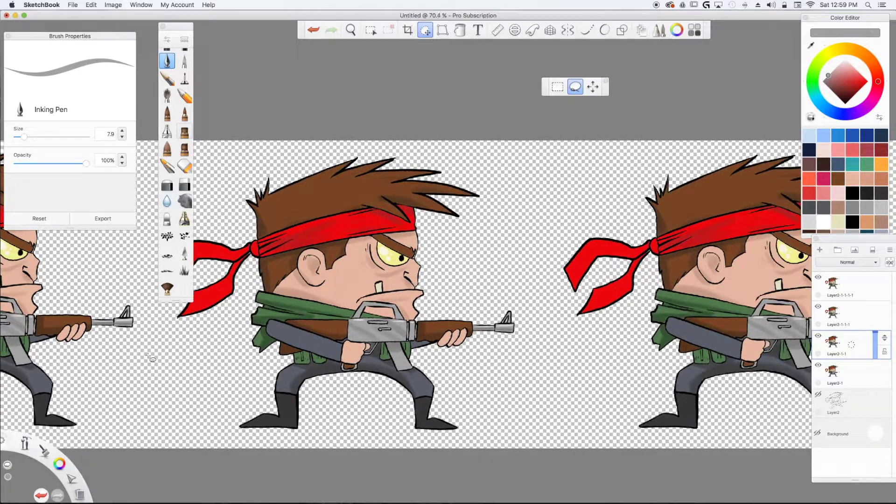
pyautogui.scroll(-2, 150, 357)
pyautogui.hscroll(5, 151, 358)
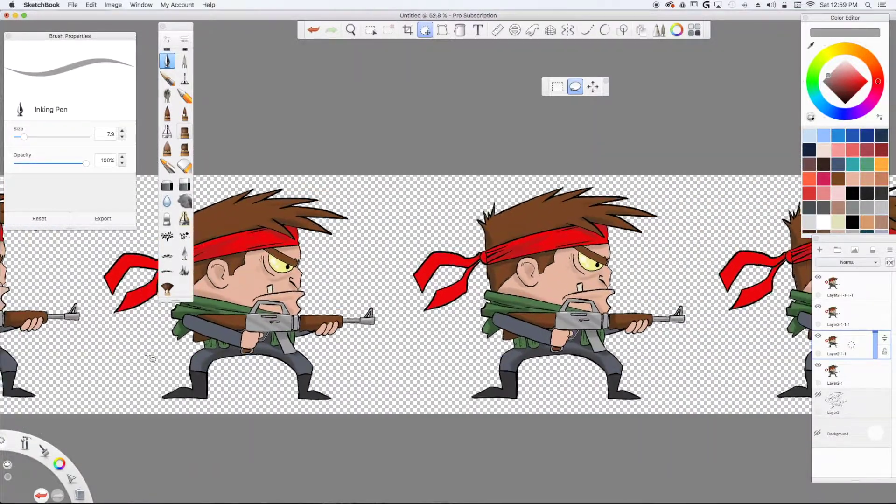
pyautogui.hscroll(3, 151, 357)
pyautogui.scroll(1, 150, 358)
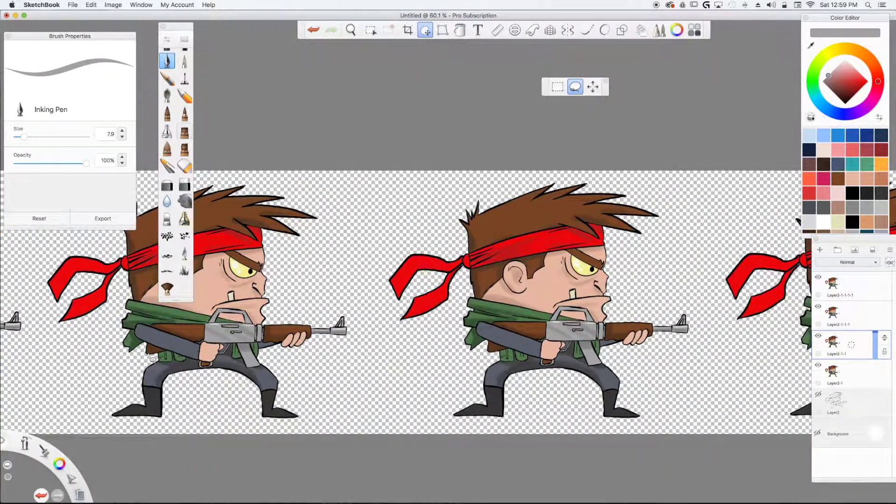
pyautogui.hscroll(3, 150, 358)
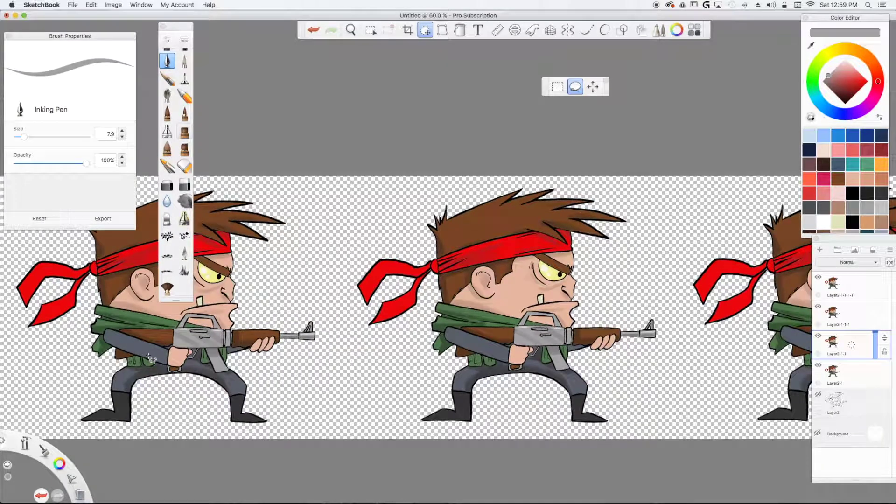
pyautogui.hscroll(4, 150, 357)
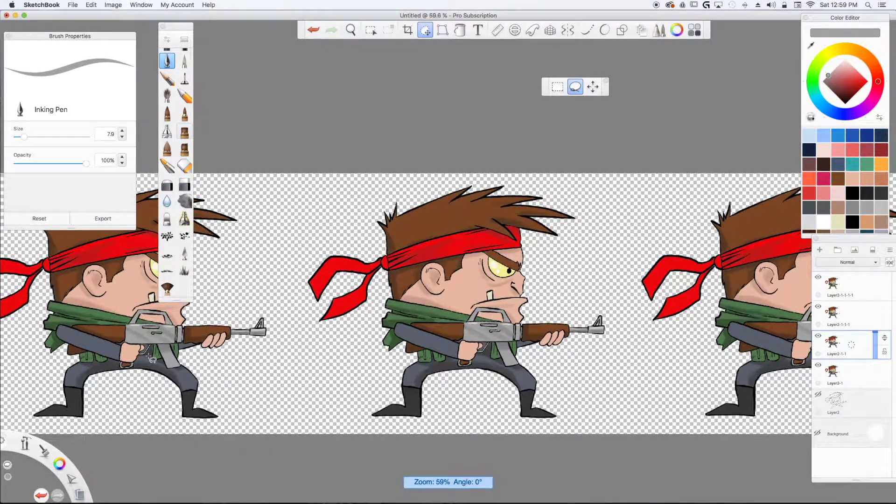
# Step: Lasso the third soldier's upper body with headband tails and rifle, tracing along the belt, grip and magazine above the legs
pyautogui.scroll(2, 150, 357)
pyautogui.scroll(3, 150, 358)
pyautogui.scroll(-2, 150, 357)
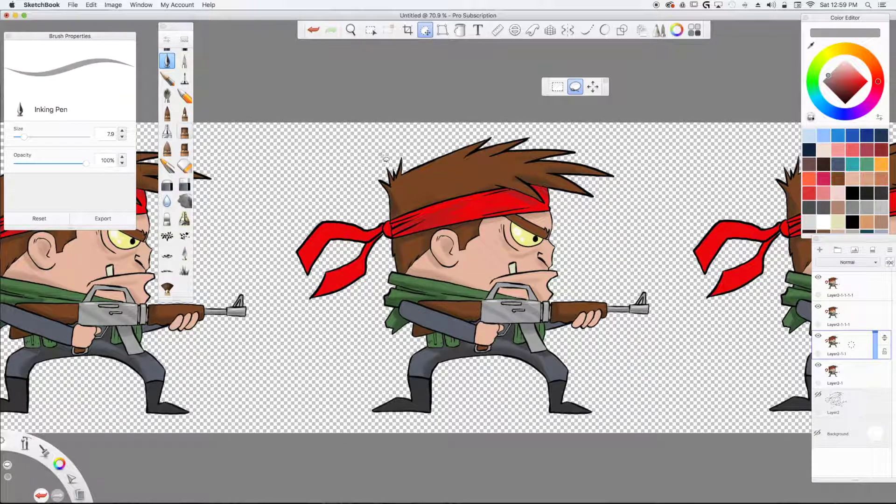
pyautogui.moveTo(384, 158)
pyautogui.mouseDown()
pyautogui.moveTo(319, 186)
pyautogui.moveTo(278, 262)
pyautogui.moveTo(295, 319)
pyautogui.moveTo(328, 338)
pyautogui.moveTo(354, 323)
pyautogui.moveTo(378, 339)
pyautogui.moveTo(414, 338)
pyautogui.mouseUp()
pyautogui.moveTo(417, 337)
pyautogui.mouseDown()
pyautogui.moveTo(447, 336)
pyautogui.moveTo(481, 354)
pyautogui.moveTo(516, 323)
pyautogui.moveTo(530, 355)
pyautogui.moveTo(546, 349)
pyautogui.moveTo(542, 322)
pyautogui.mouseUp()
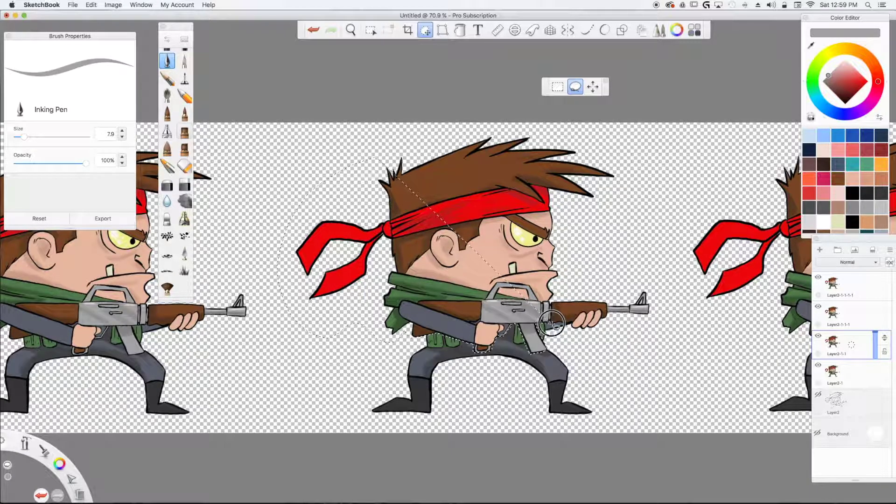
pyautogui.moveTo(555, 322)
pyautogui.mouseDown()
pyautogui.moveTo(599, 339)
pyautogui.moveTo(659, 318)
pyautogui.moveTo(656, 241)
pyautogui.moveTo(625, 151)
pyautogui.moveTo(530, 128)
pyautogui.moveTo(442, 126)
pyautogui.moveTo(336, 150)
pyautogui.mouseUp()
# Step: Make Layer2-1 active and nudge the third soldier's lassoed upper body down a bit further than the second's, and finish the transform
pyautogui.moveTo(344, 360); pyautogui.dragTo(344, 362)
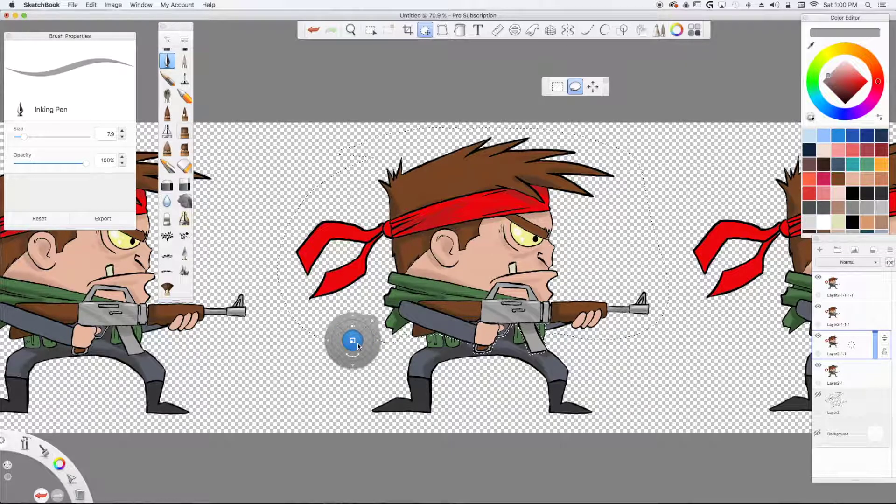
pyautogui.moveTo(358, 345); pyautogui.dragTo(820, 306)
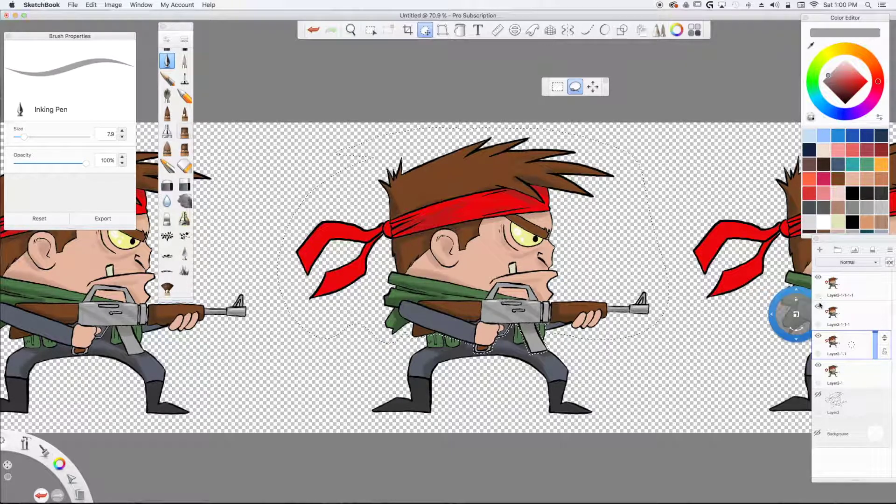
pyautogui.click(823, 370)
pyautogui.click(819, 367)
pyautogui.click(819, 367)
pyautogui.press('super+z')
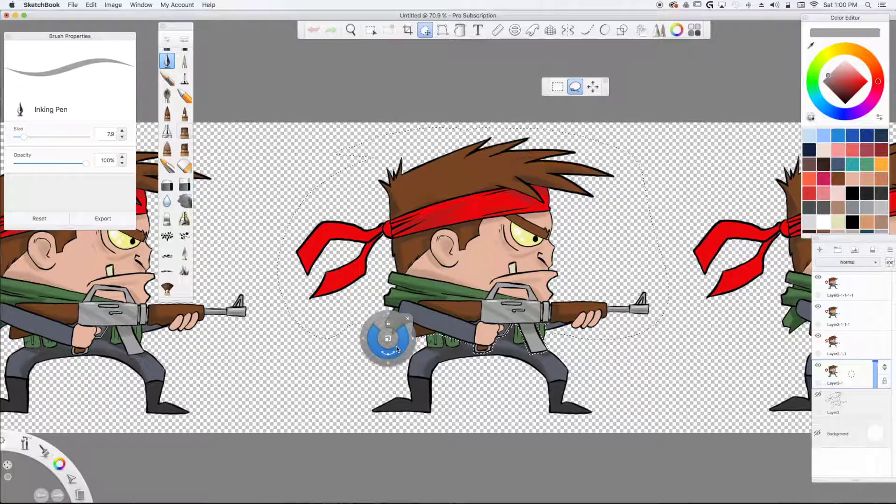
pyautogui.moveTo(374, 362); pyautogui.dragTo(375, 368)
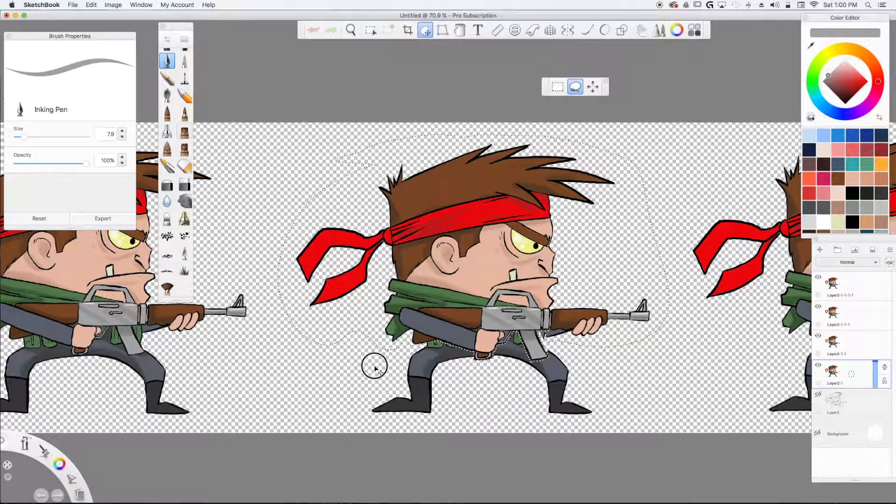
pyautogui.moveTo(375, 368); pyautogui.dragTo(374, 368)
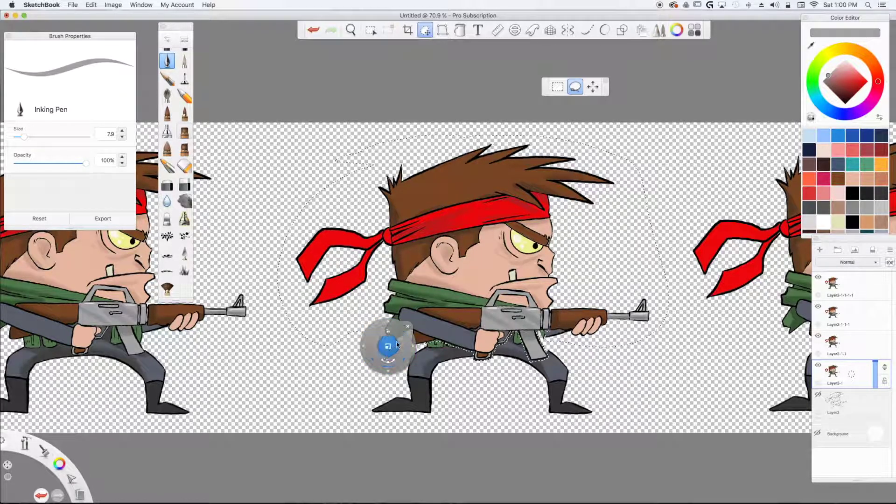
pyautogui.click(407, 328)
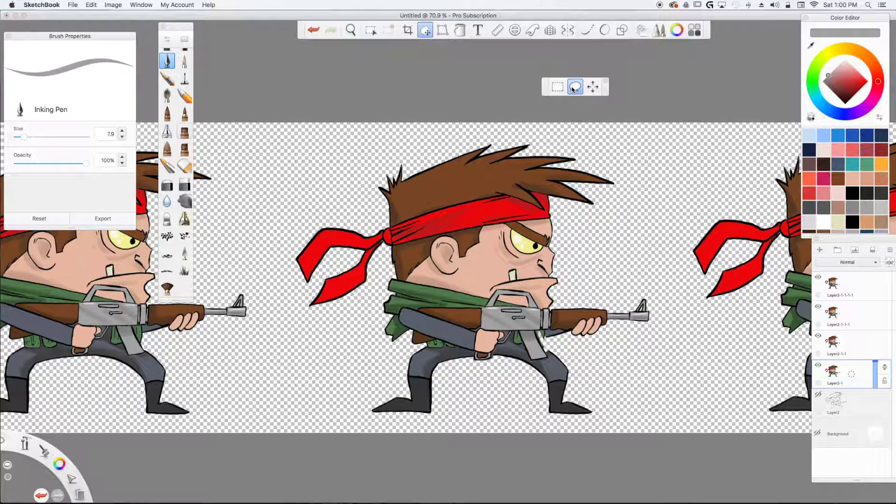
# Step: Use the Inking Pen with sampled green, black and dark grey to repair the pouch, outlines and trousers in front of the third soldier's magazine
pyautogui.click(167, 66)
pyautogui.scroll(1, 167, 65)
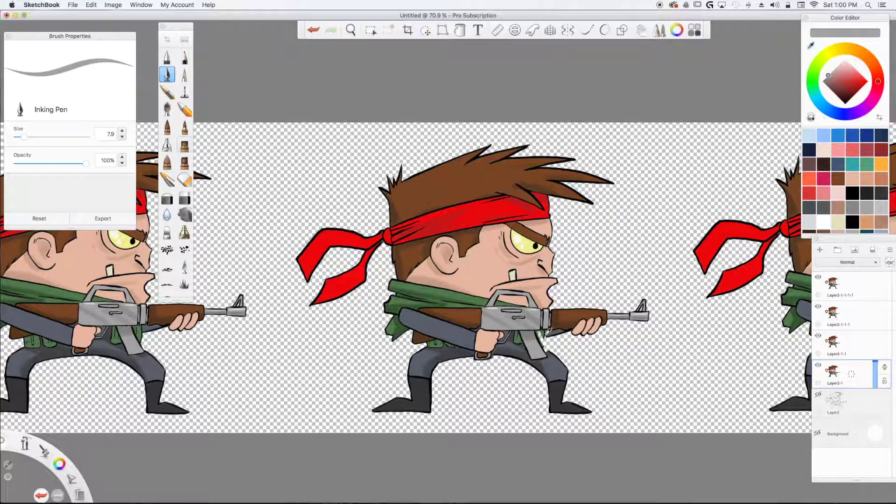
pyautogui.keyDown('alt'); pyautogui.click(542, 329); pyautogui.keyUp('alt')
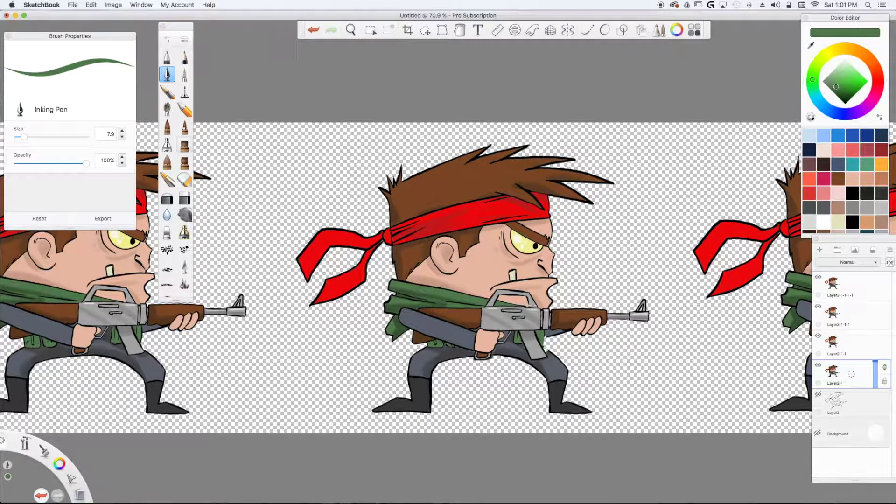
pyautogui.scroll(5, 532, 306)
pyautogui.scroll(3, 532, 306)
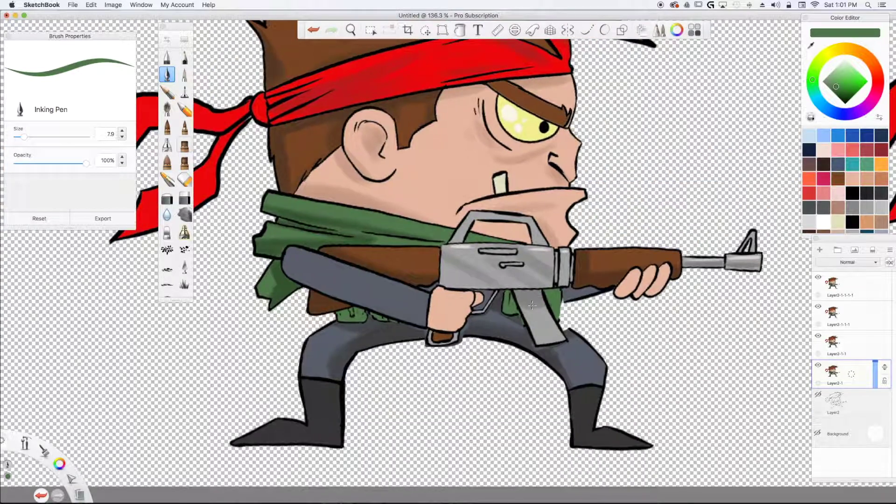
pyautogui.keyDown('alt'); pyautogui.click(581, 288); pyautogui.keyUp('alt')
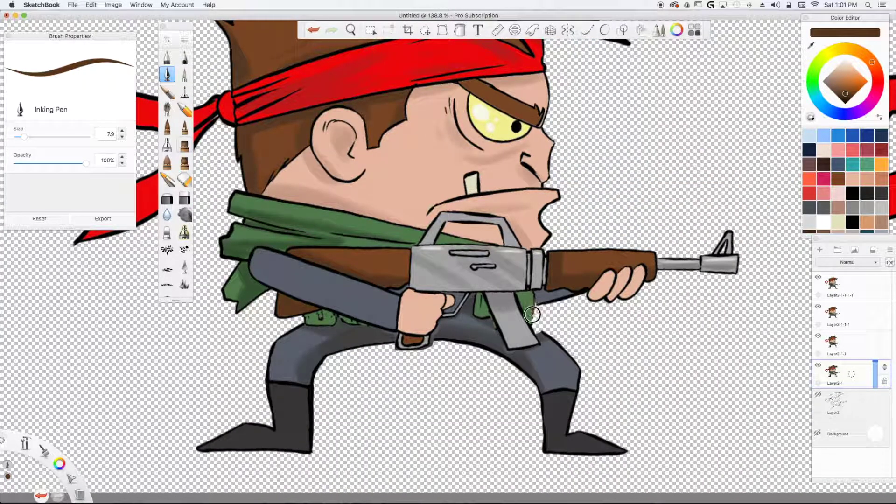
pyautogui.keyDown('alt'); pyautogui.click(575, 293); pyautogui.keyUp('alt')
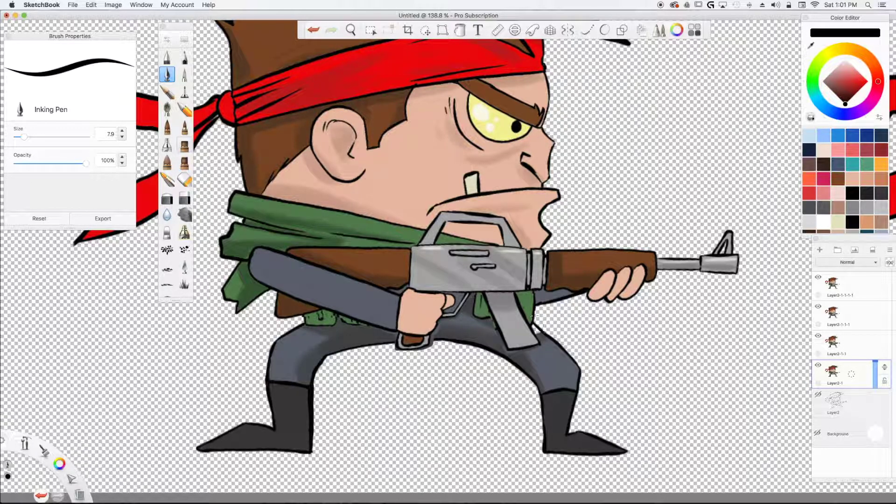
pyautogui.keyDown('alt'); pyautogui.click(539, 333); pyautogui.keyUp('alt')
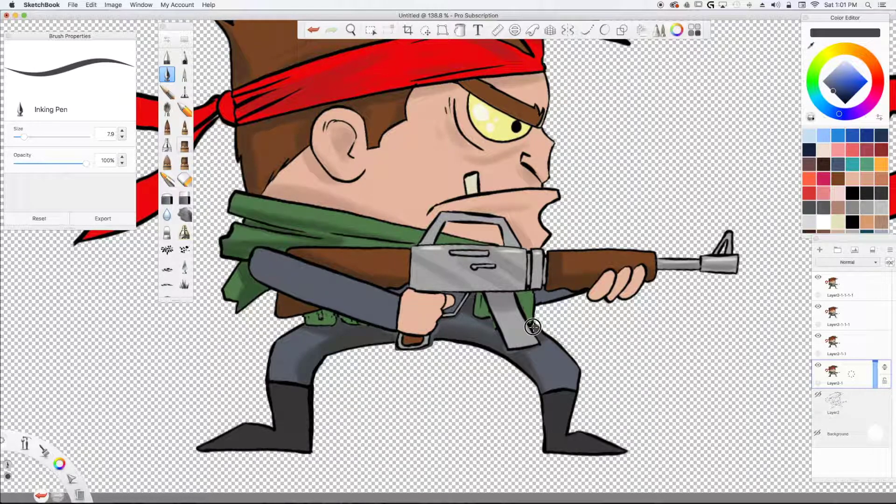
pyautogui.keyDown('alt'); pyautogui.click(546, 333); pyautogui.keyUp('alt')
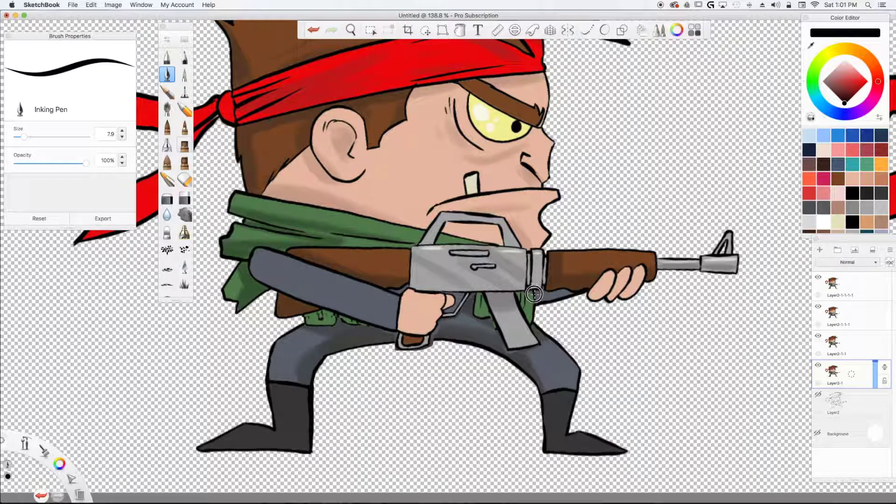
# Step: Retouch the trousers, pouch edge and black outlines between the third soldier's magazine and pistol grip using colours sampled from the drawing
pyautogui.keyDown('alt'); pyautogui.click(490, 319); pyautogui.keyUp('alt')
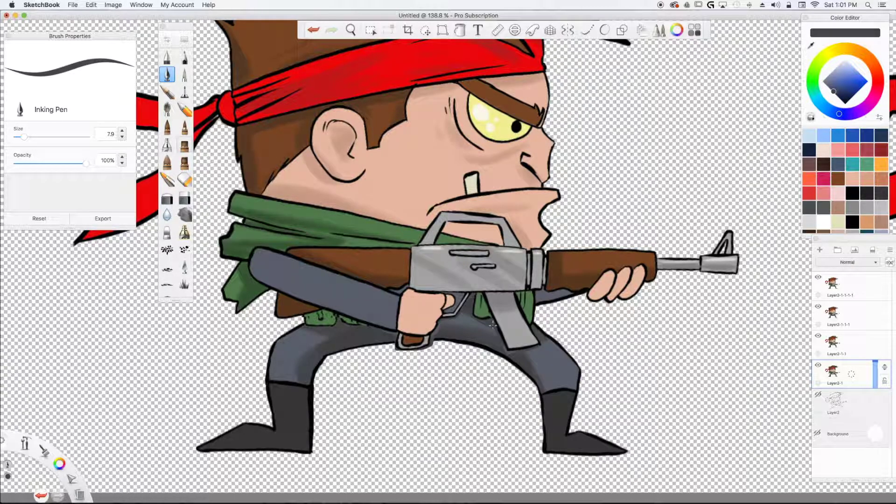
pyautogui.keyDown('alt'); pyautogui.click(496, 329); pyautogui.keyUp('alt')
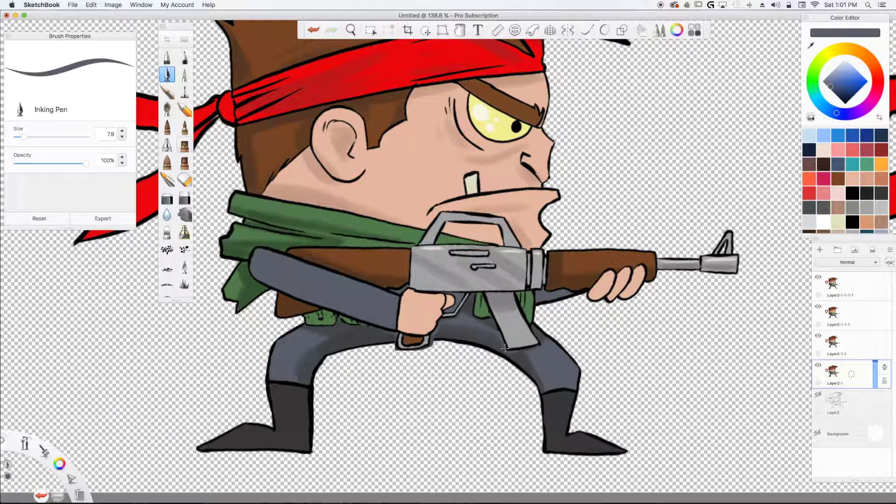
pyautogui.keyDown('alt'); pyautogui.click(502, 341); pyautogui.keyUp('alt')
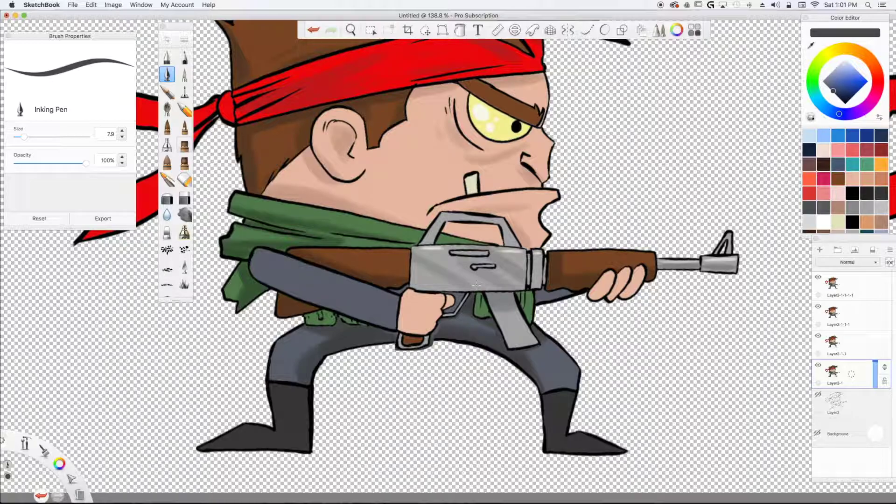
pyautogui.keyDown('alt'); pyautogui.click(488, 292); pyautogui.keyUp('alt')
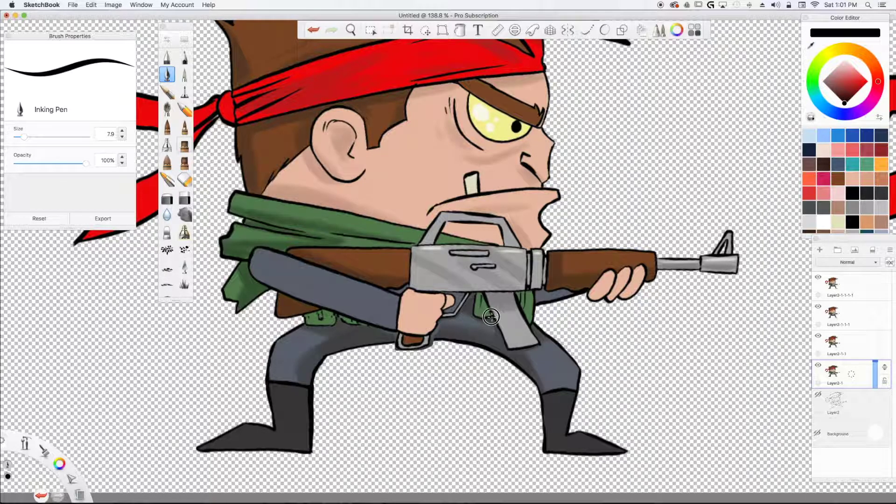
pyautogui.keyDown('alt'); pyautogui.click(442, 327); pyautogui.keyUp('alt')
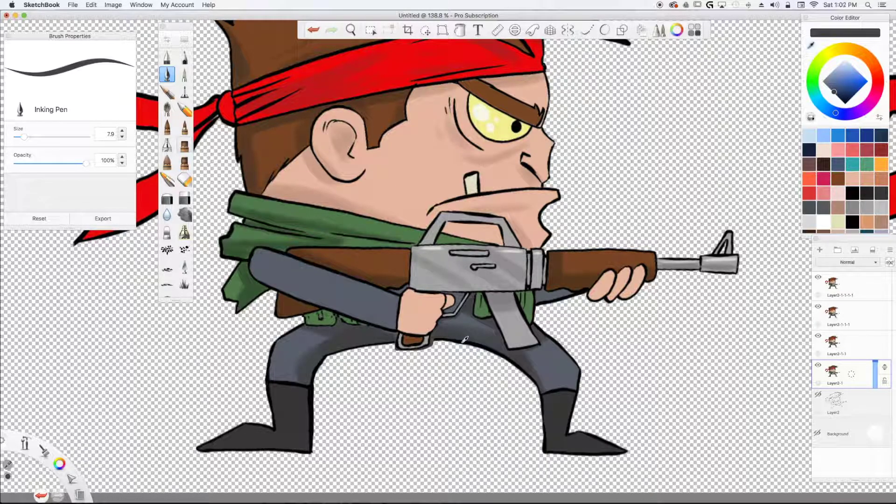
pyautogui.keyDown('alt'); pyautogui.click(433, 340); pyautogui.keyUp('alt')
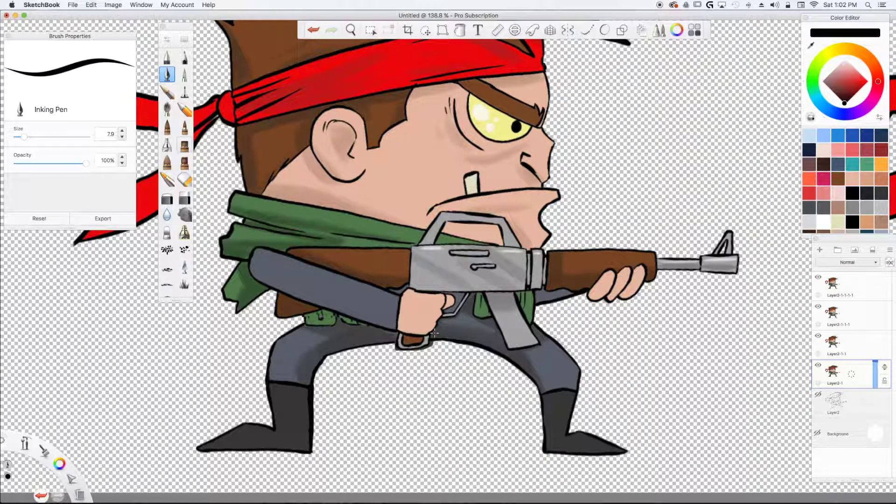
# Step: Repaint the belt pouches and trousers under the third soldier's forearm with sampled dark grey and green, and redraw their black outlines
pyautogui.keyDown('alt'); pyautogui.click(378, 321); pyautogui.keyUp('alt')
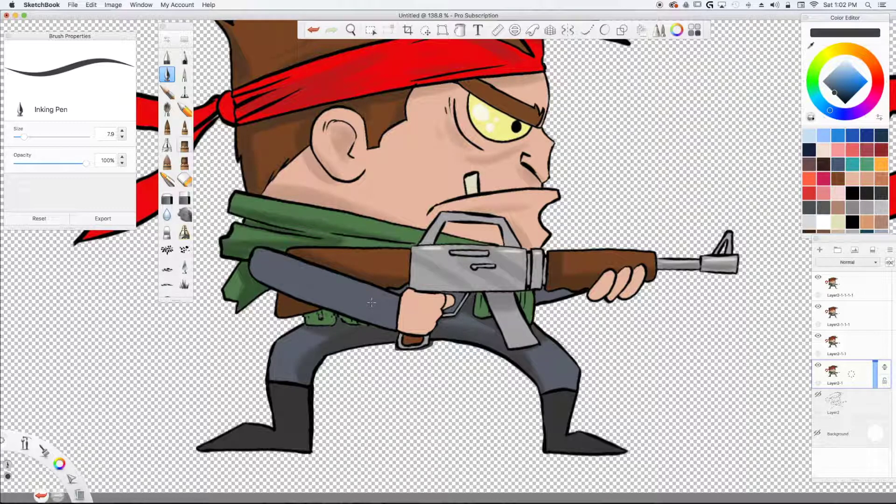
pyautogui.keyDown('alt'); pyautogui.click(285, 382); pyautogui.keyUp('alt')
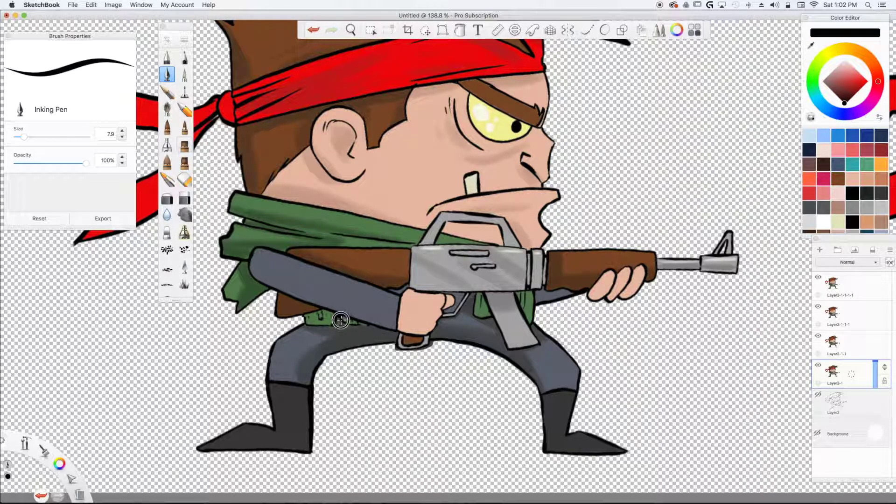
pyautogui.keyDown('alt'); pyautogui.click(326, 323); pyautogui.keyUp('alt')
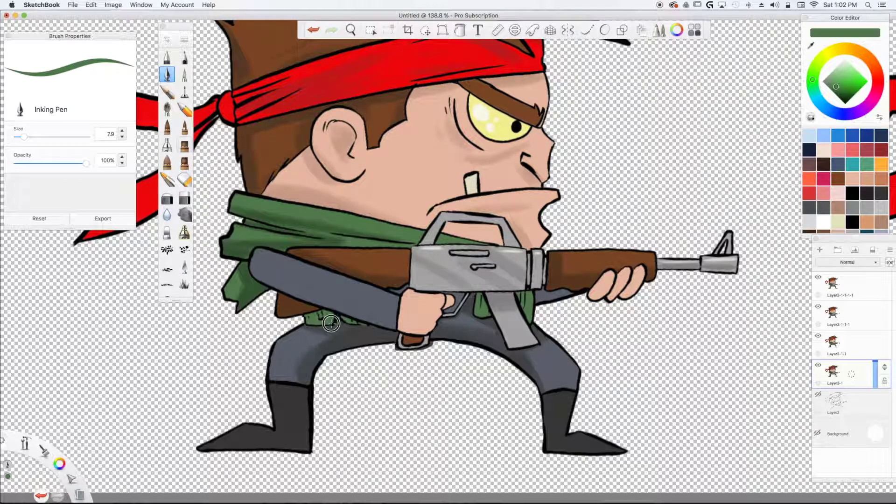
pyautogui.moveTo(344, 318); pyautogui.dragTo(321, 308)
pyautogui.keyDown('alt'); pyautogui.click(310, 384); pyautogui.keyUp('alt')
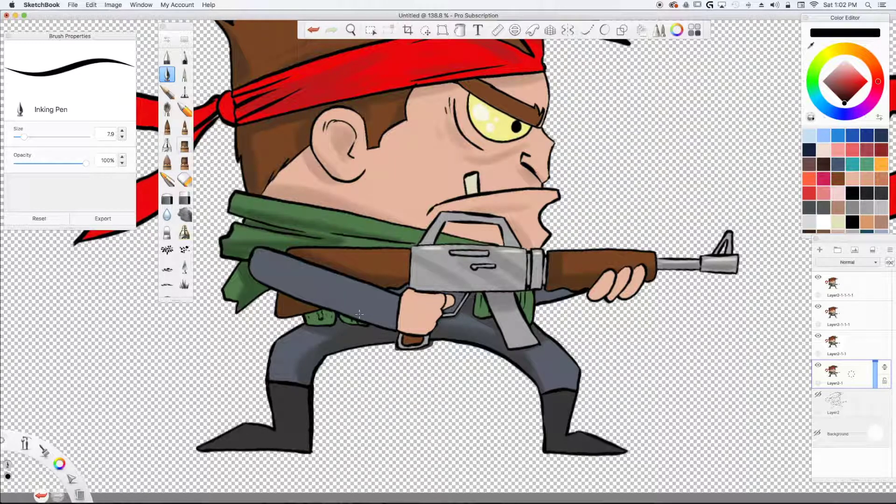
# Step: Switch to the Hard Eraser at size 4.6 and clean up the edges around the third soldier's pistol grip
pyautogui.click(182, 199)
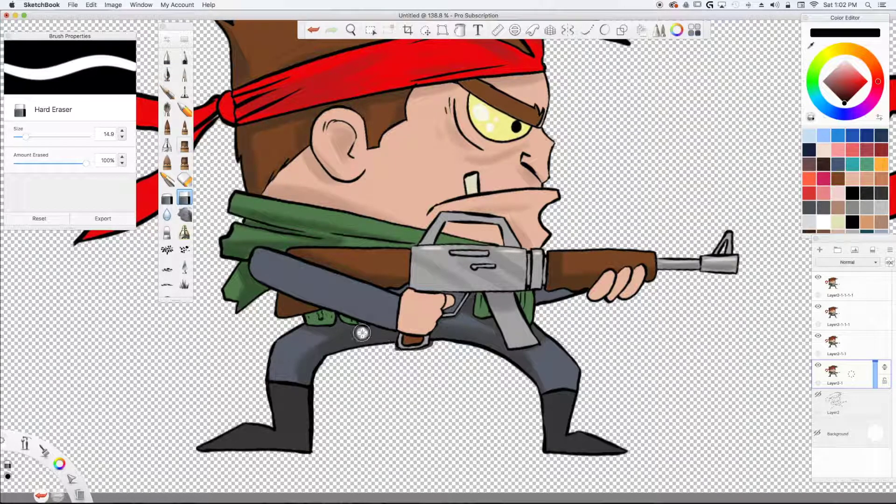
pyautogui.moveTo(25, 136); pyautogui.dragTo(19, 136)
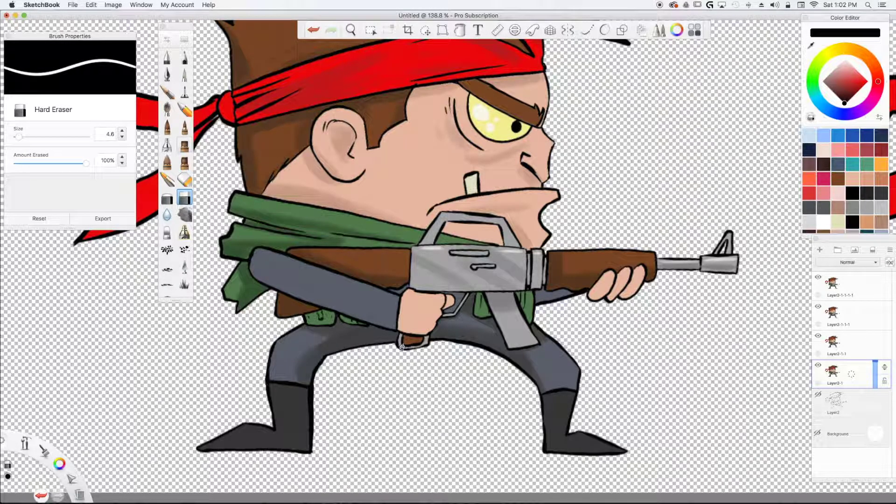
# Step: Examine the whole row of four soldiers, comparing the upper body heights from frame to frame
pyautogui.scroll(-10, 402, 346)
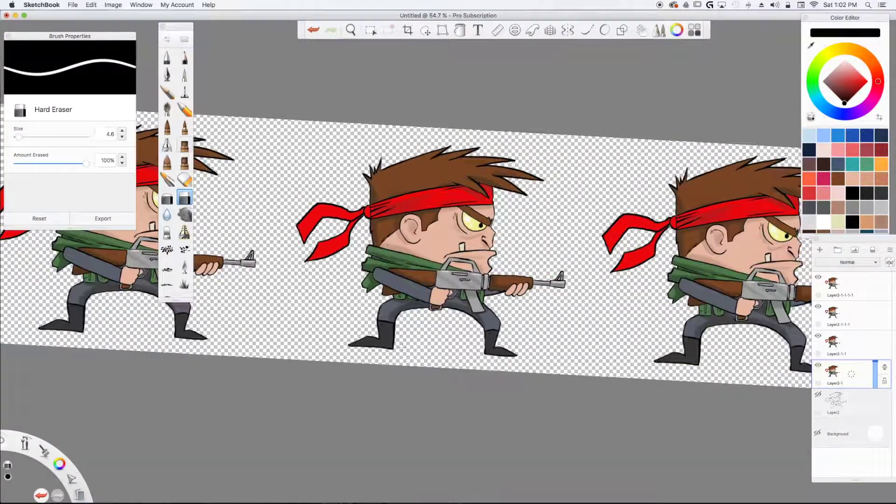
pyautogui.scroll(-3, 401, 346)
pyautogui.scroll(1, 401, 348)
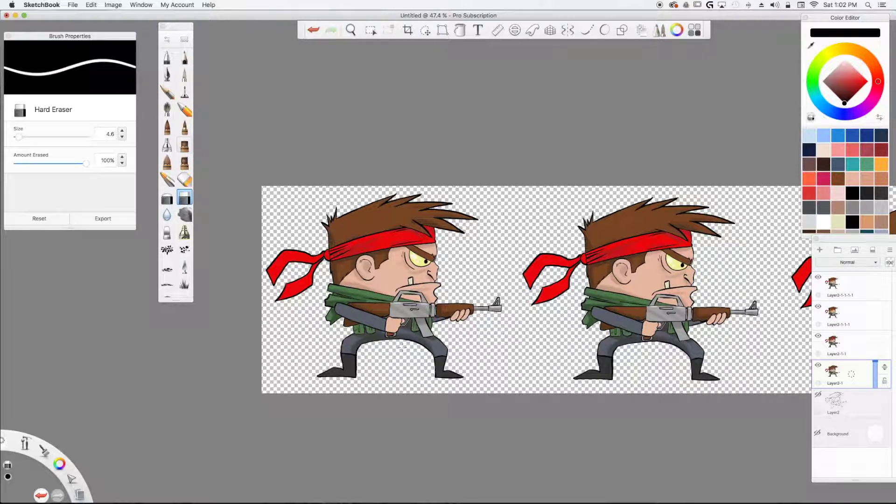
pyautogui.hscroll(3, 402, 348)
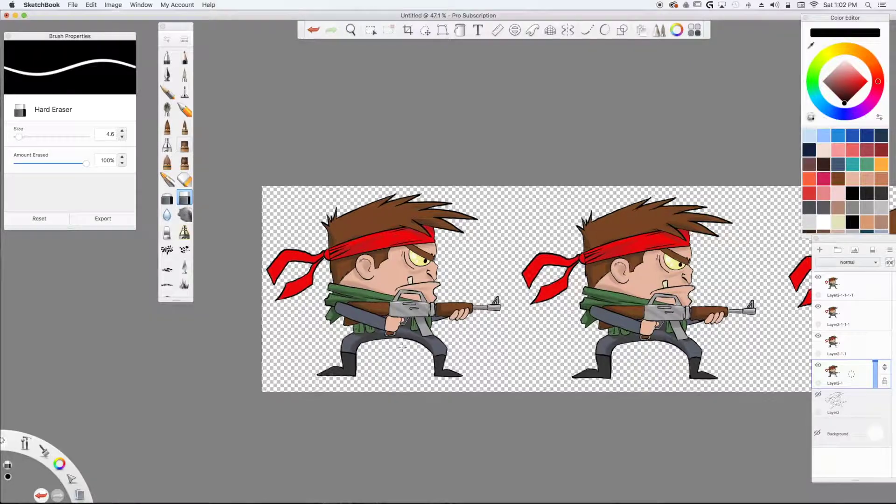
pyautogui.scroll(2, 402, 347)
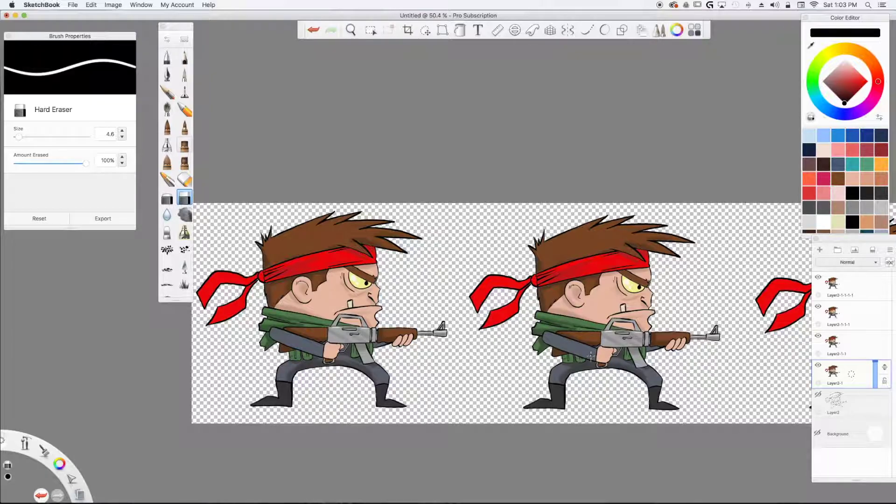
pyautogui.hscroll(10, 590, 355)
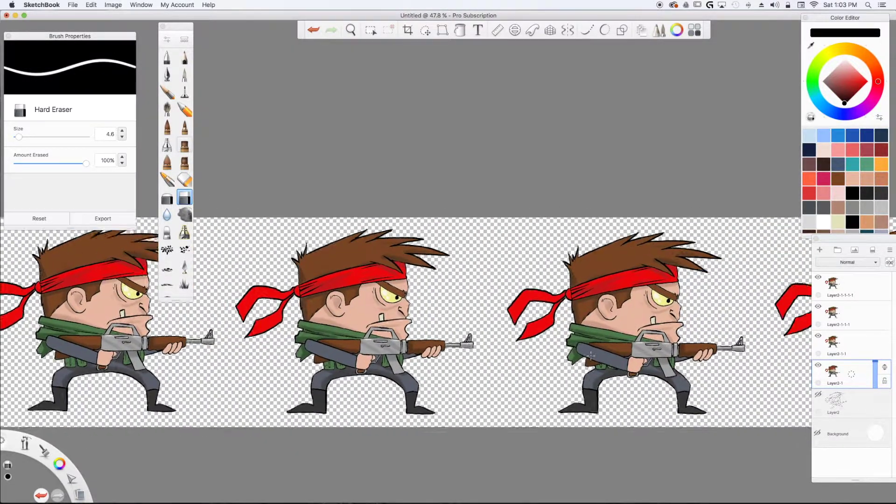
pyautogui.hscroll(5, 590, 355)
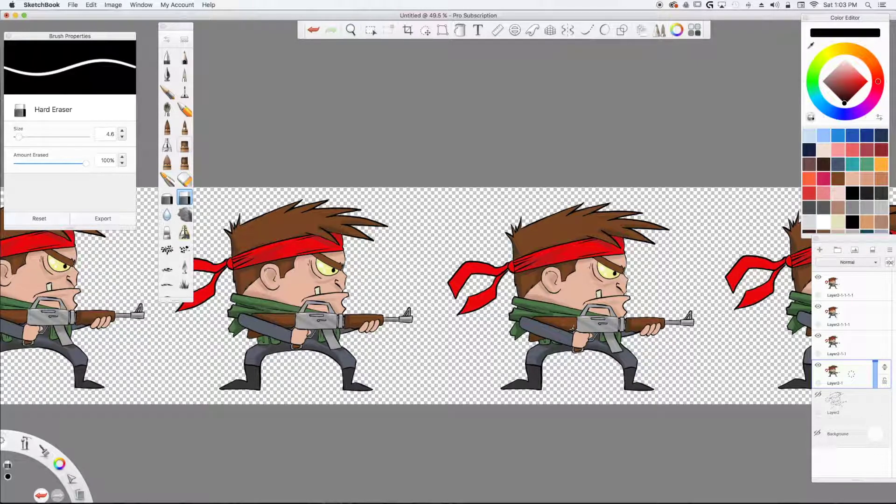
pyautogui.scroll(-3, 573, 328)
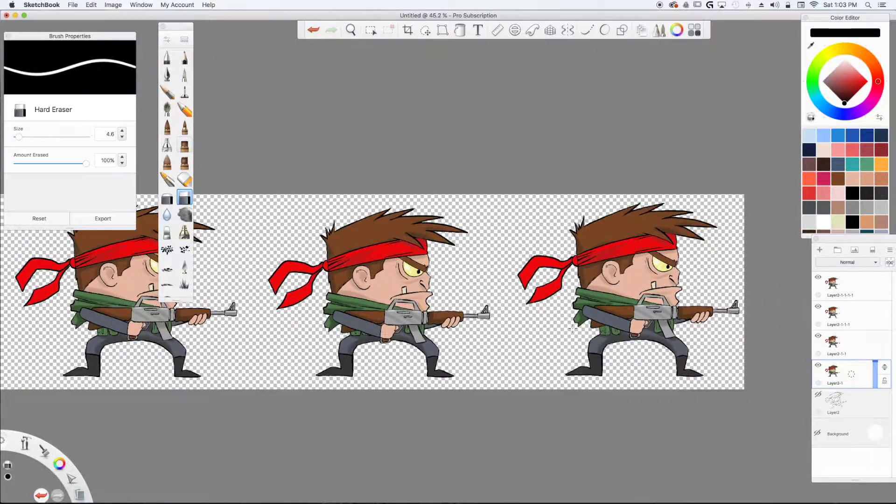
pyautogui.scroll(-1, 573, 328)
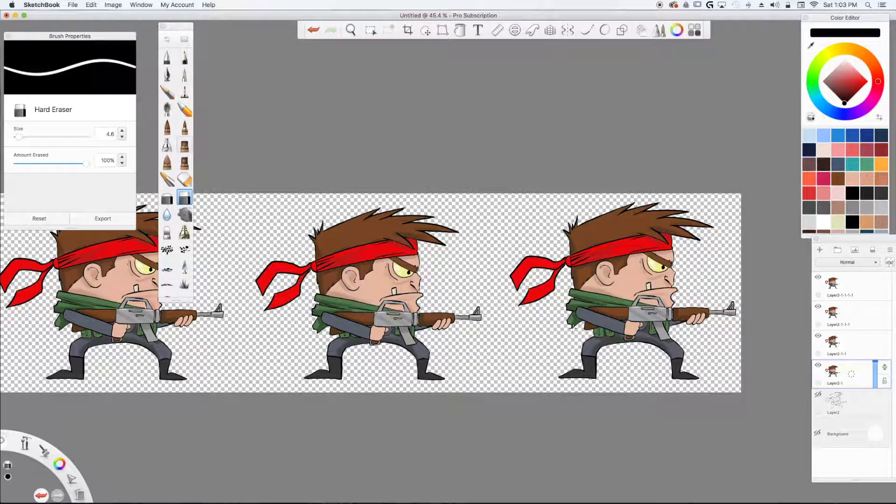
pyautogui.scroll(-3, 573, 328)
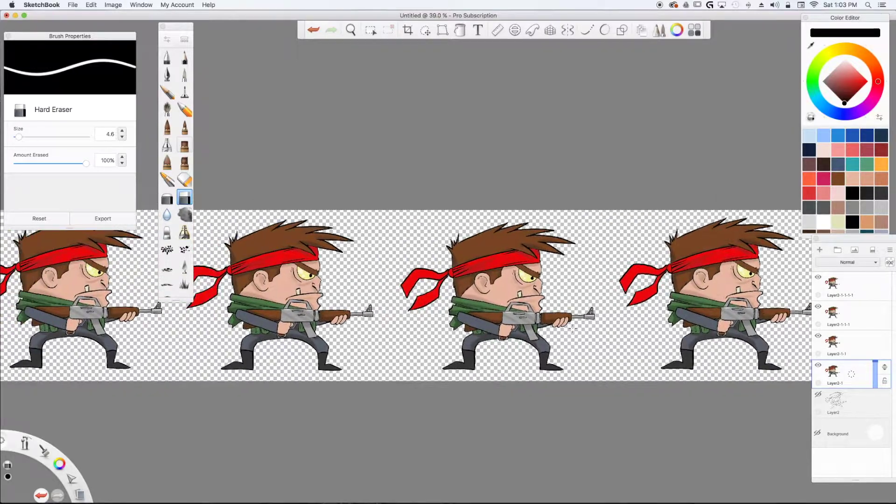
pyautogui.scroll(-1, 573, 328)
pyautogui.scroll(-2, 217, 321)
pyautogui.hscroll(5, 218, 317)
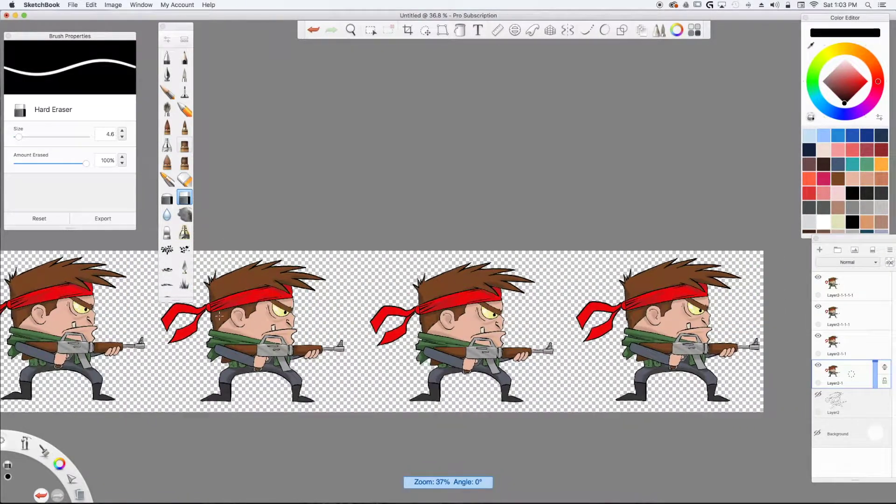
pyautogui.hscroll(5, 219, 316)
pyautogui.scroll(2, 218, 314)
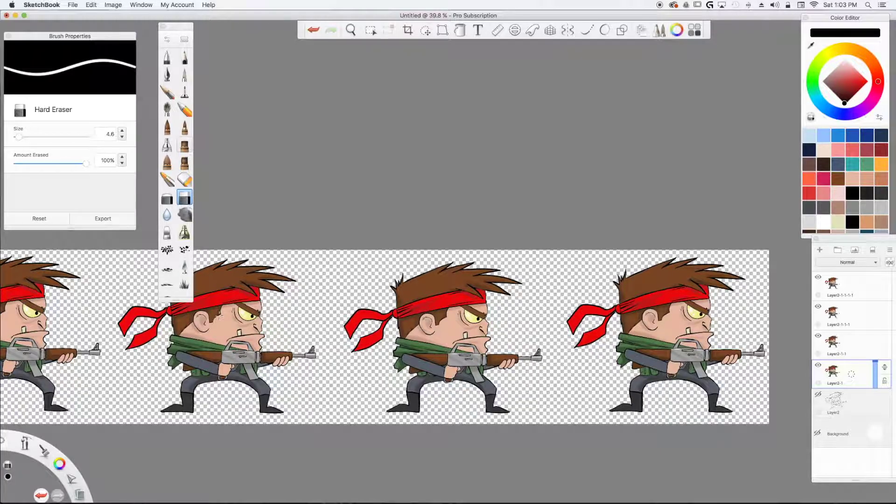
# Step: Delete the top layer holding the fourth soldier
pyautogui.click(817, 277)
pyautogui.moveTo(851, 285); pyautogui.dragTo(868, 269)
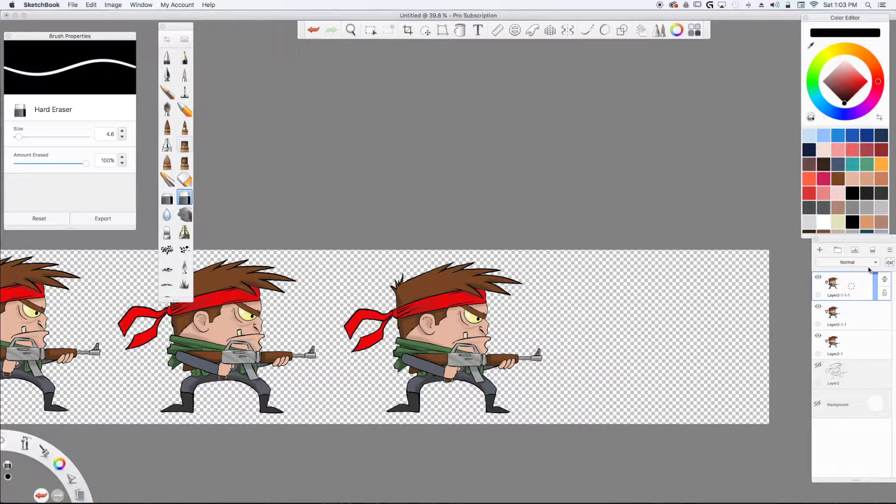
# Step: Try to copy a rectangular selection around the second soldier from the top layer and paste it as a new layer
pyautogui.scroll(-2, 869, 269)
pyautogui.hscroll(2, 869, 269)
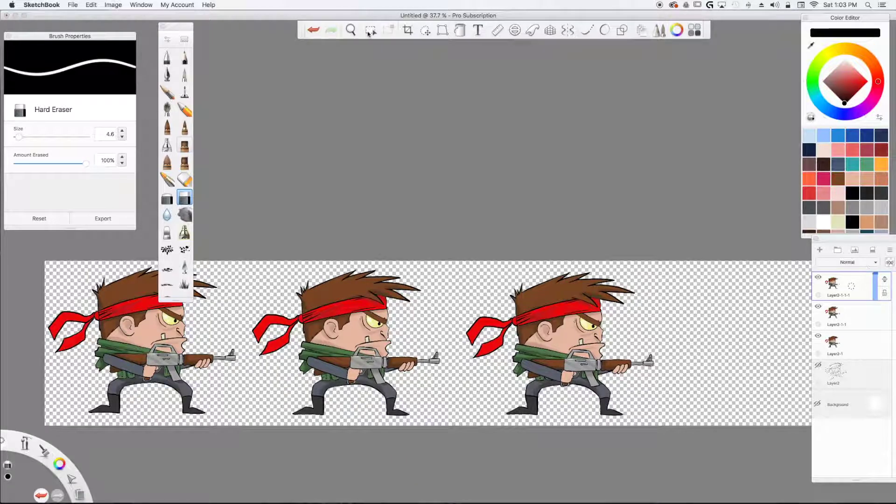
pyautogui.click(370, 31)
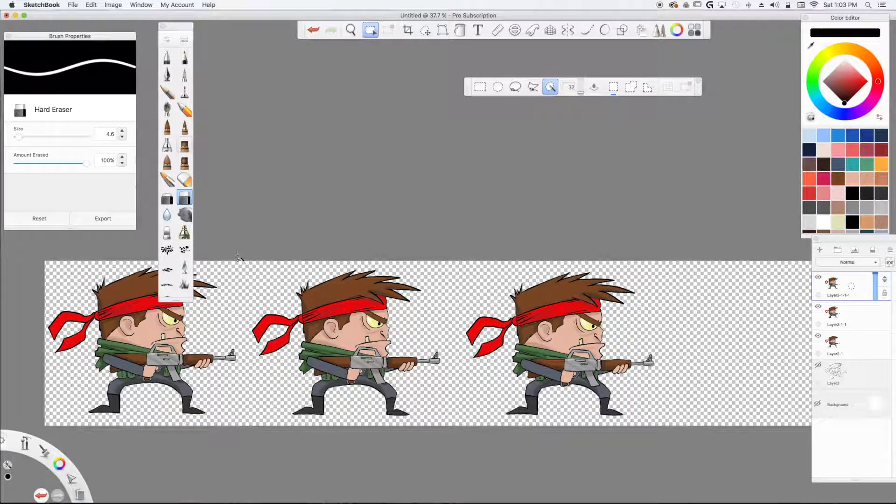
pyautogui.click(480, 86)
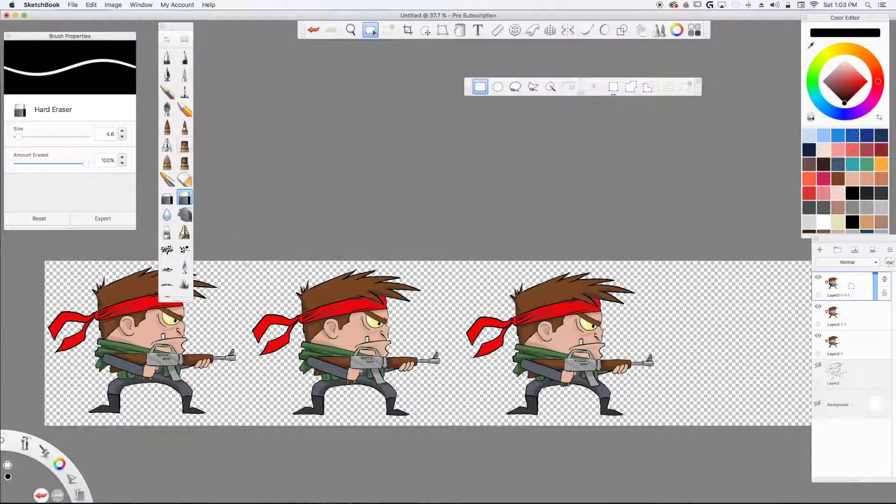
pyautogui.moveTo(242, 262); pyautogui.dragTo(450, 424)
pyautogui.click(90, 5)
pyautogui.click(89, 7)
pyautogui.click(88, 6)
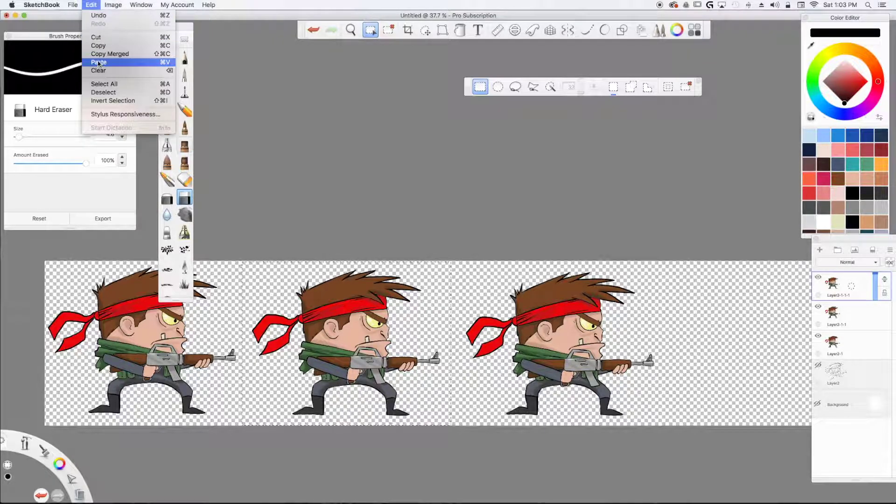
pyautogui.click(98, 64)
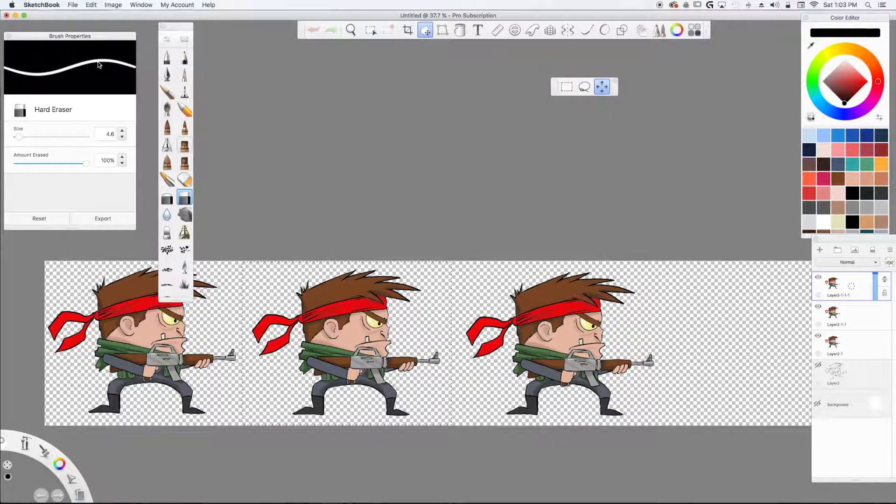
pyautogui.moveTo(415, 320)
pyautogui.mouseDown()
pyautogui.moveTo(505, 320)
pyautogui.moveTo(421, 325)
pyautogui.moveTo(420, 316)
pyautogui.mouseUp()
pyautogui.press('Return')
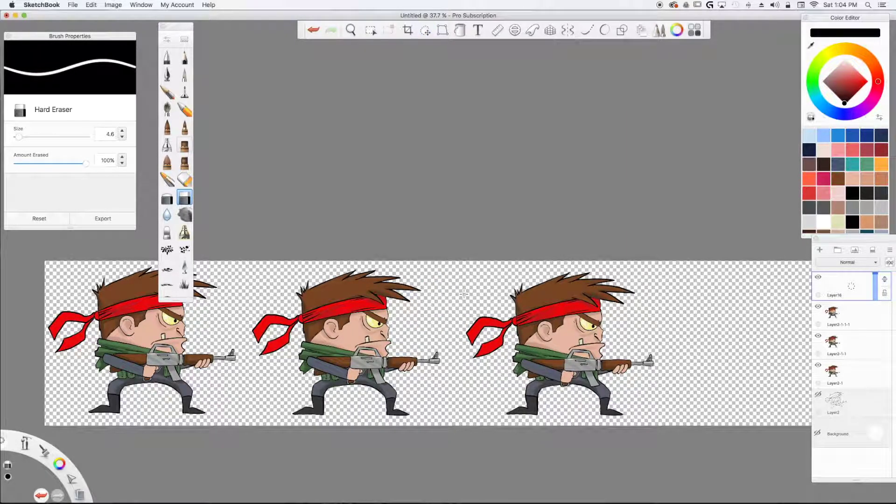
# Step: Identify the second soldier's layer by toggling layer visibility, make it active, and select a rectangle around his whole frame
pyautogui.click(818, 366)
pyautogui.click(819, 366)
pyautogui.click(818, 336)
pyautogui.click(818, 336)
pyautogui.click(842, 333)
pyautogui.click(370, 30)
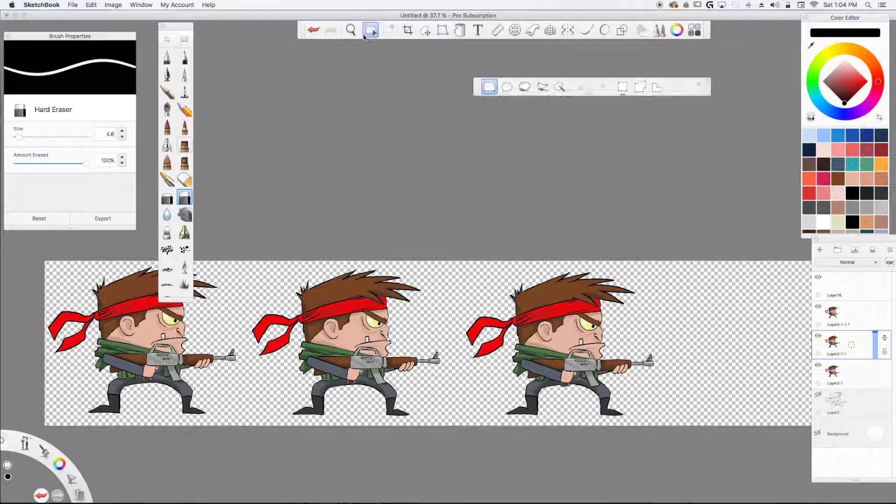
pyautogui.moveTo(241, 264)
pyautogui.mouseDown()
pyautogui.moveTo(311, 387)
pyautogui.moveTo(390, 395)
pyautogui.moveTo(446, 424)
pyautogui.mouseUp()
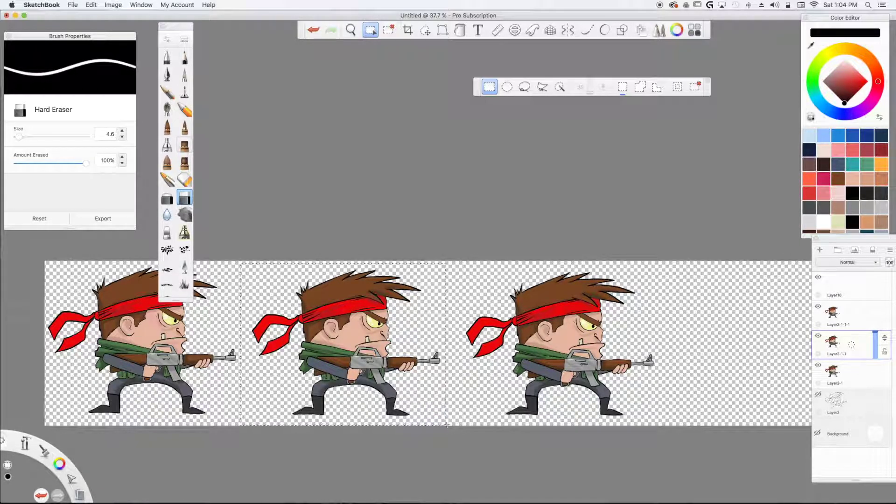
# Step: Copy and paste the selected second soldier, and move the copy into the empty fourth frame position
pyautogui.click(91, 5)
pyautogui.click(98, 46)
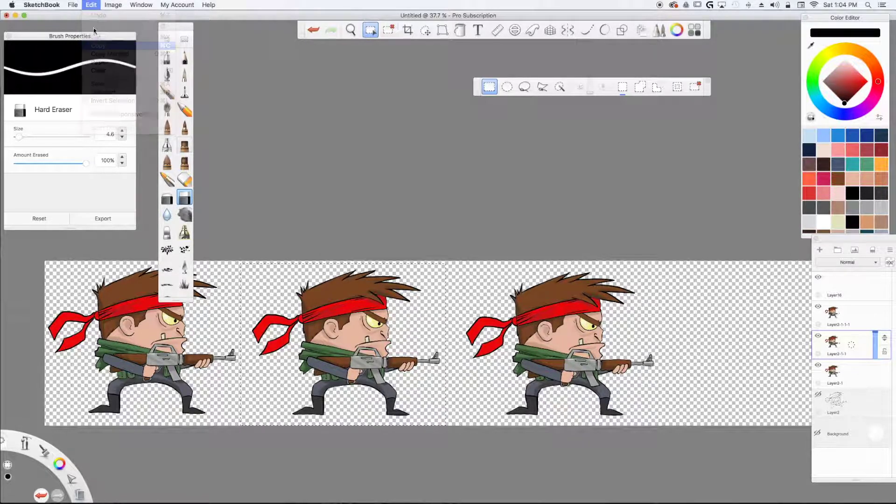
pyautogui.click(91, 5)
pyautogui.click(98, 63)
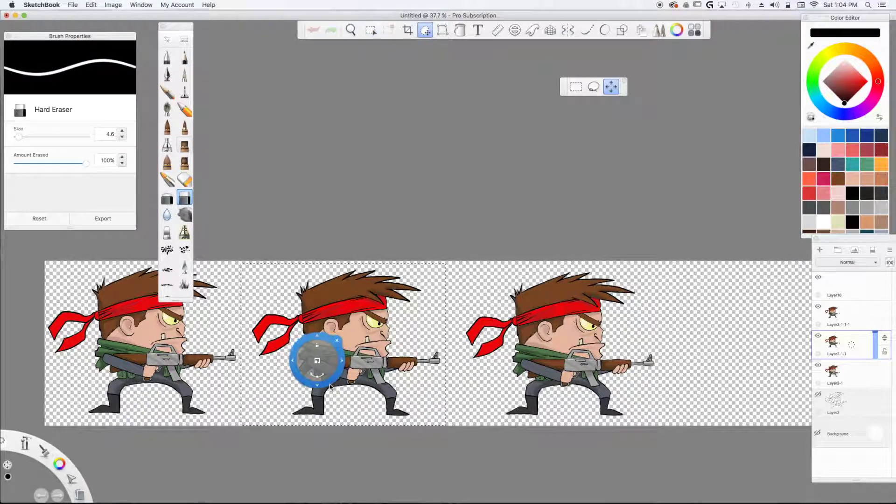
pyautogui.moveTo(305, 384); pyautogui.dragTo(719, 385)
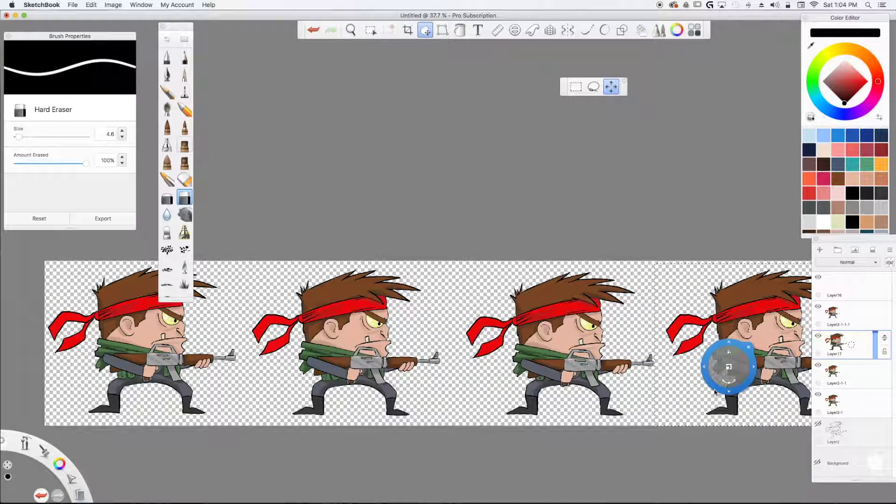
pyautogui.scroll(-2, 714, 392)
pyautogui.scroll(1, 714, 389)
pyautogui.hscroll(5, 714, 389)
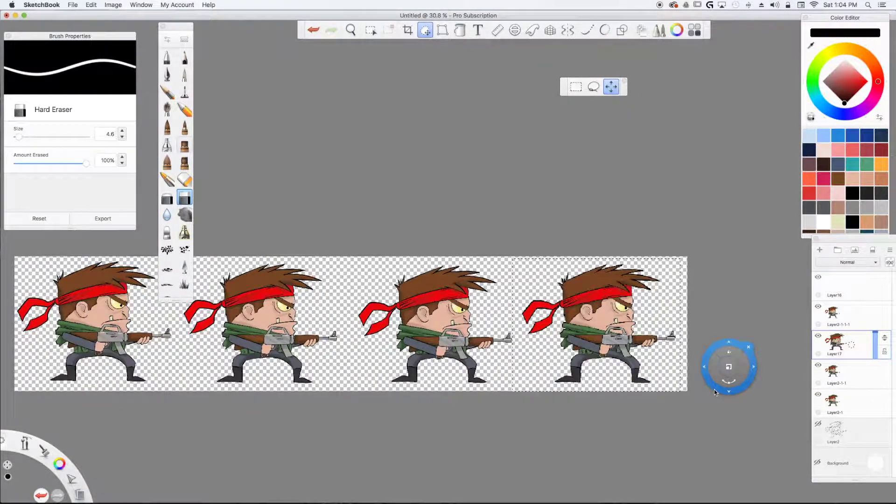
pyautogui.moveTo(705, 382); pyautogui.dragTo(710, 380)
pyautogui.click(750, 345)
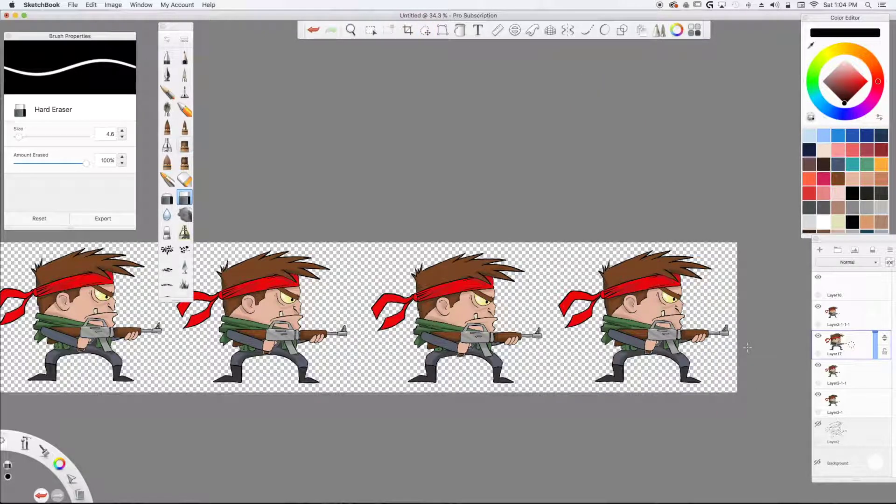
# Step: Move the brush palette clear of the canvas, delete the Layer2 sketch, and merge the two top layers down into Layer17
pyautogui.press('Home')
pyautogui.scroll(1, 748, 347)
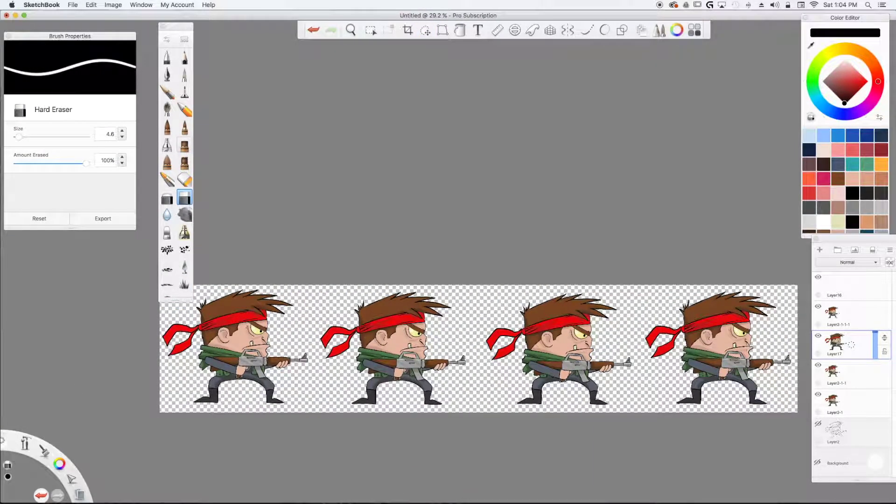
pyautogui.moveTo(176, 27); pyautogui.dragTo(141, 22)
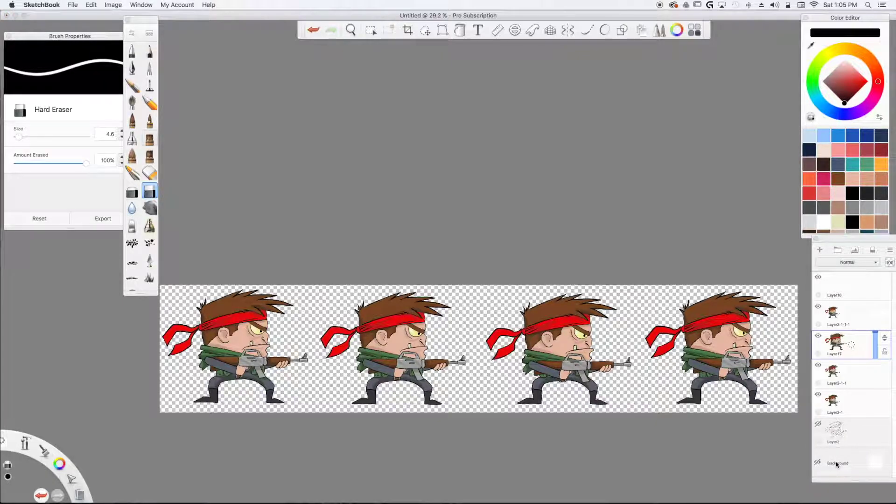
pyautogui.moveTo(854, 435); pyautogui.dragTo(869, 414)
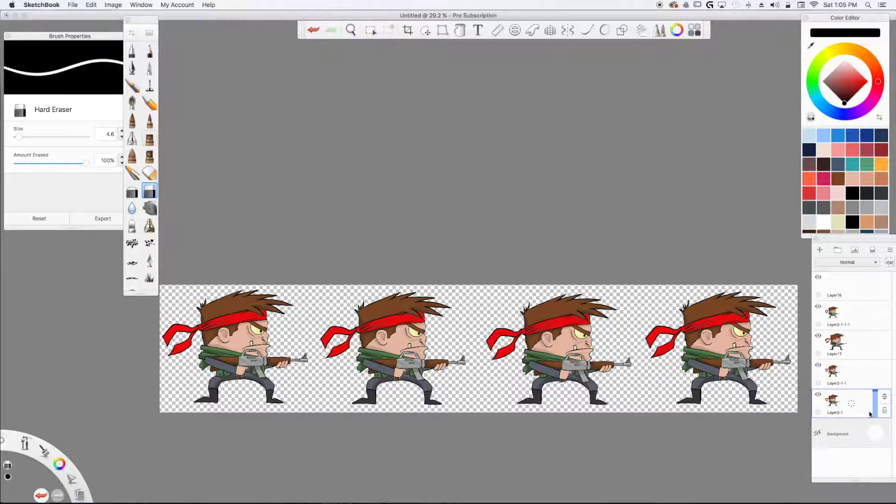
pyautogui.moveTo(841, 290)
pyautogui.mouseDown()
pyautogui.moveTo(862, 269)
pyautogui.moveTo(852, 304)
pyautogui.mouseUp()
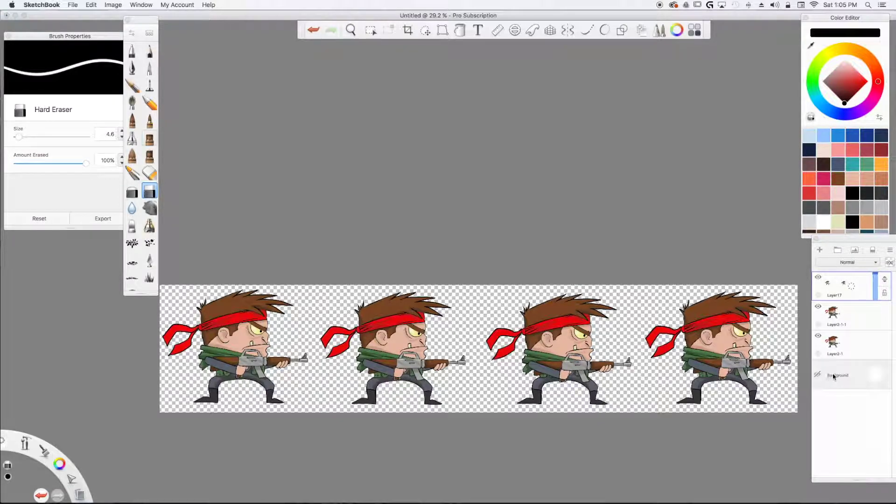
# Step: Check the four soldiers against the white Background layer and hide that layer again
pyautogui.click(818, 376)
pyautogui.click(818, 376)
pyautogui.click(818, 376)
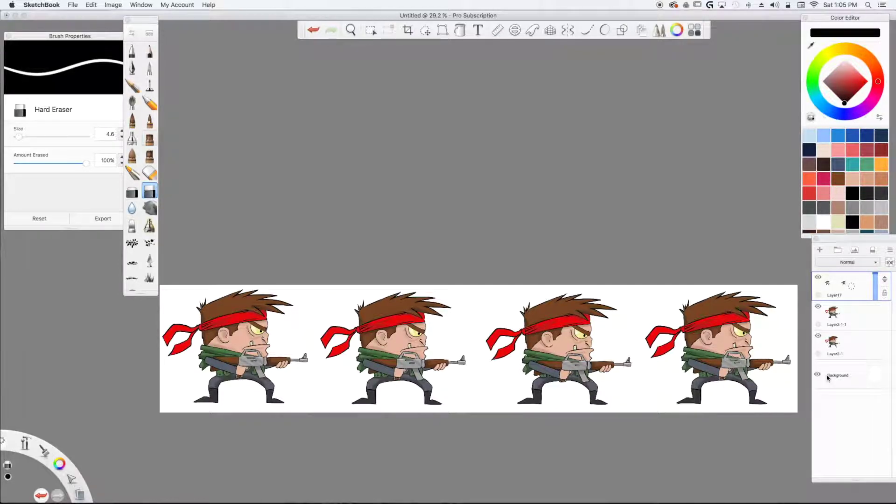
pyautogui.click(818, 376)
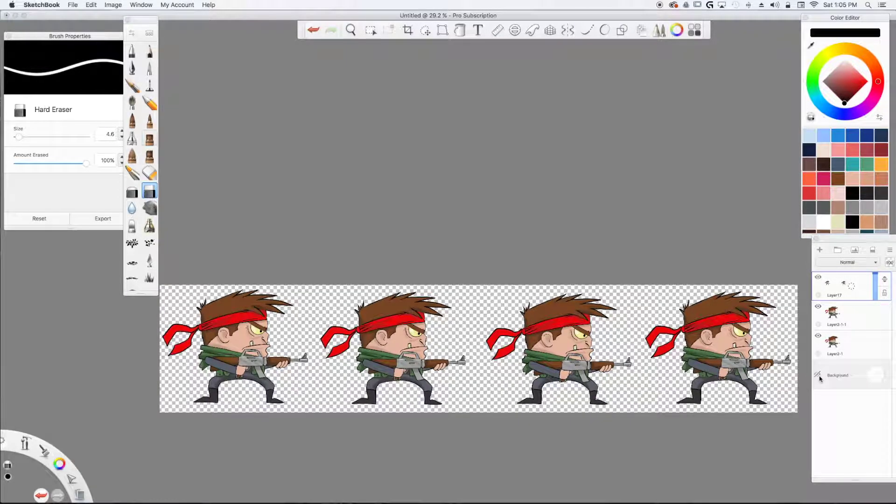
pyautogui.click(72, 5)
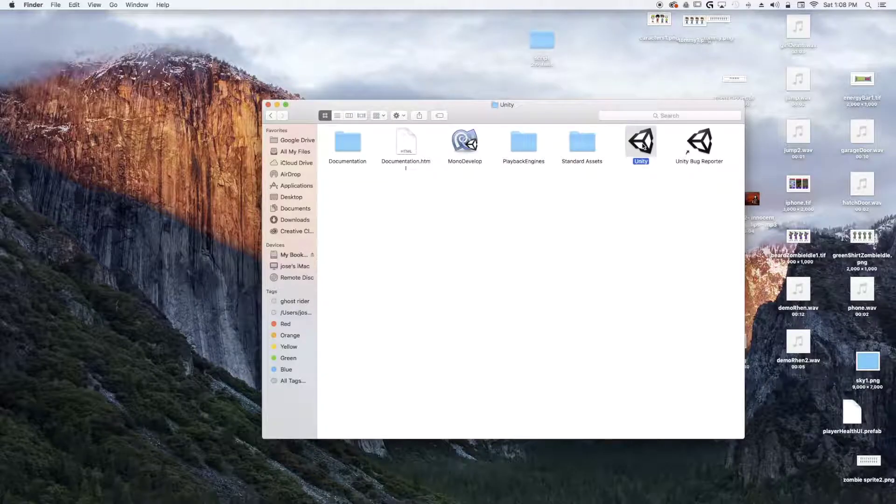
# Step: Launch Unity and start a new project set to 2D
pyautogui.doubleClick(643, 146)
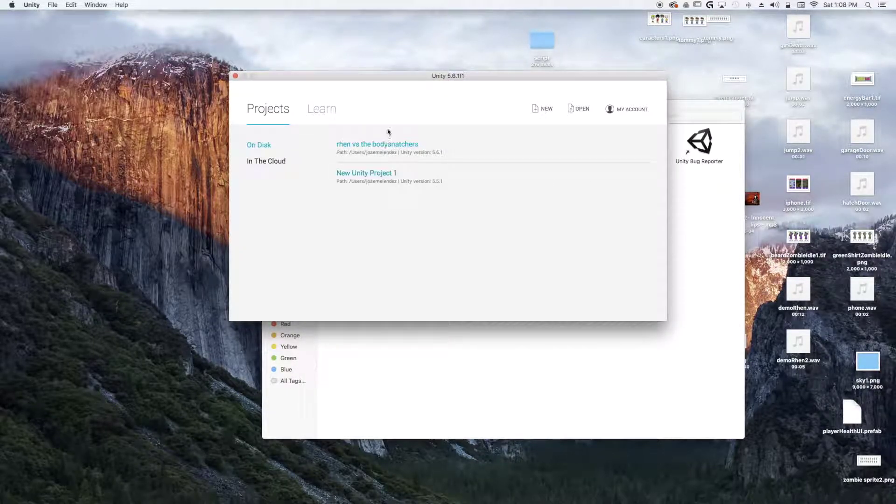
pyautogui.click(546, 110)
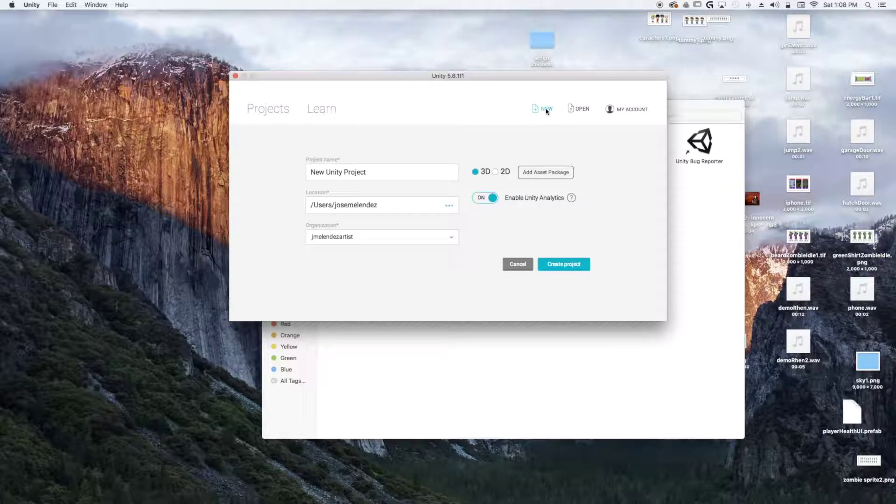
pyautogui.click(497, 174)
# Step: Name the new project HONCHO and create it
pyautogui.click(376, 175)
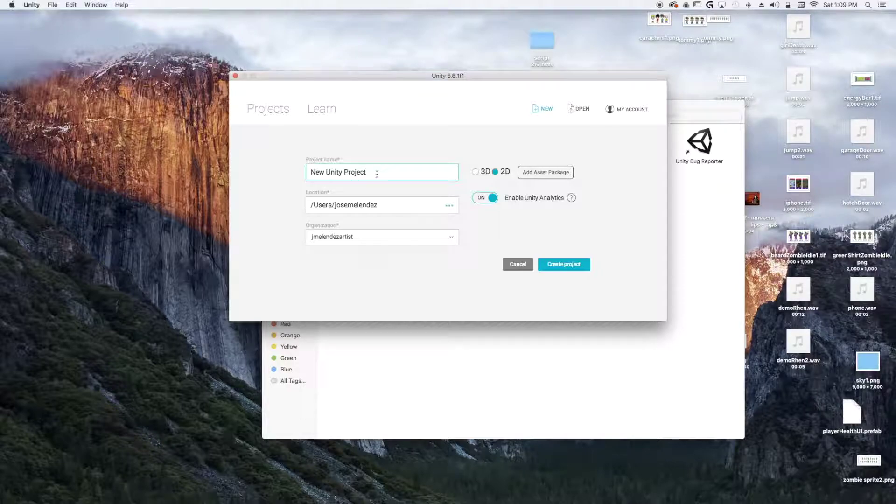
pyautogui.press('BackSpace')
pyautogui.press('BackSpace')
pyautogui.press('BackSpace')
pyautogui.press('BackSpace')
pyautogui.press('BackSpace')
pyautogui.press('BackSpace')
pyautogui.press('BackSpace')
pyautogui.press('BackSpace')
pyautogui.press('BackSpace')
pyautogui.press('BackSpace')
pyautogui.press('BackSpace')
pyautogui.press('BackSpace')
pyautogui.write('HON')
pyautogui.click(564, 264)
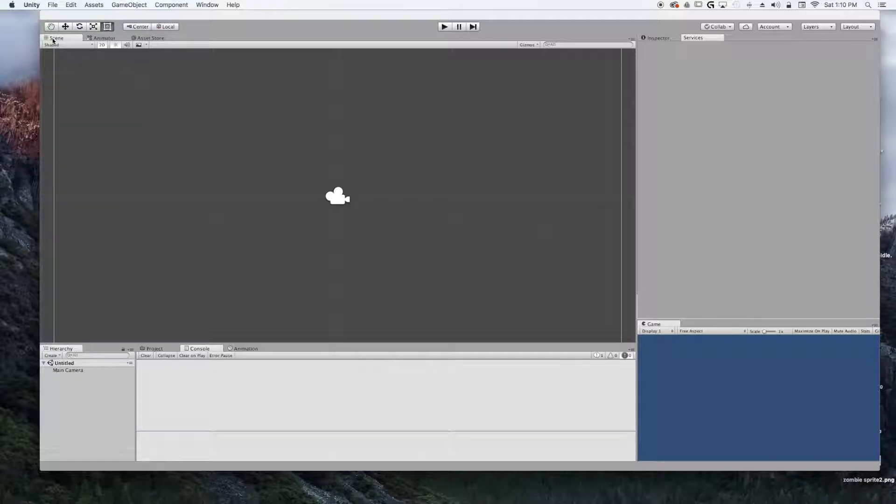
# Step: Resize the Unity editor window so that it spans the full width of the screen
pyautogui.moveTo(40, 56); pyautogui.dragTo(0, 56)
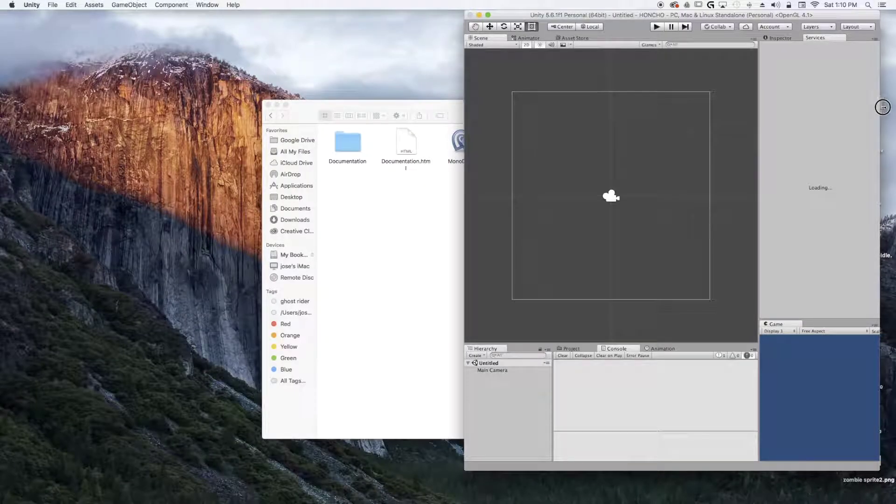
pyautogui.moveTo(881, 106); pyautogui.dragTo(892, 105)
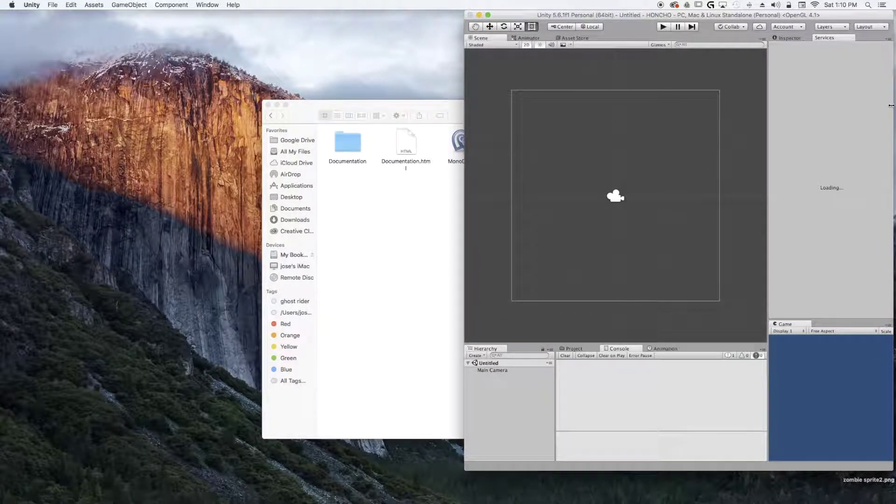
pyautogui.moveTo(464, 73); pyautogui.dragTo(204, 93)
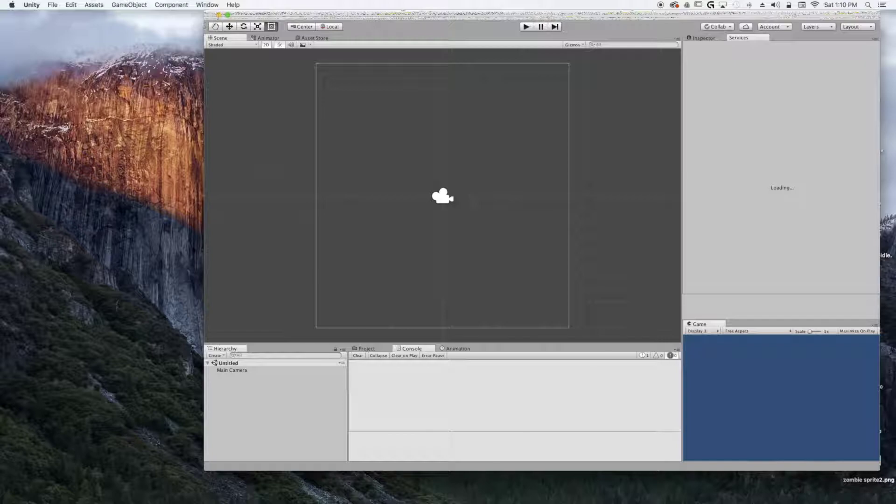
pyautogui.click(228, 15)
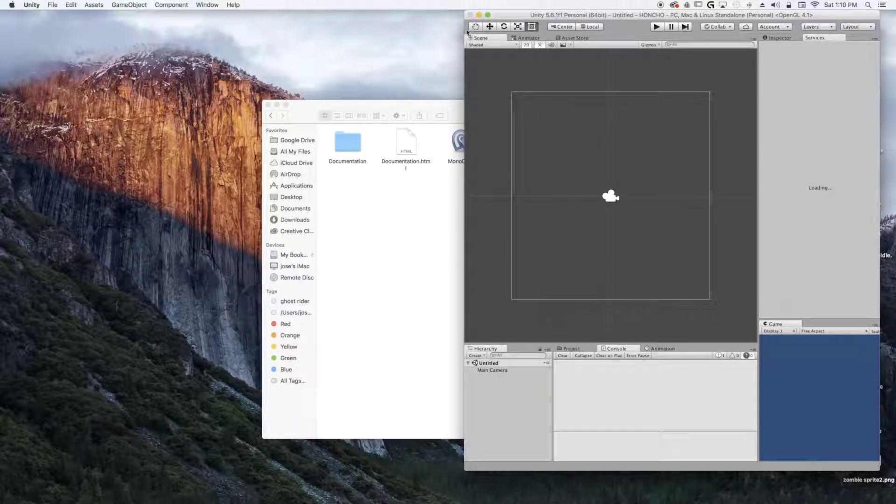
pyautogui.moveTo(465, 30); pyautogui.dragTo(3, 34)
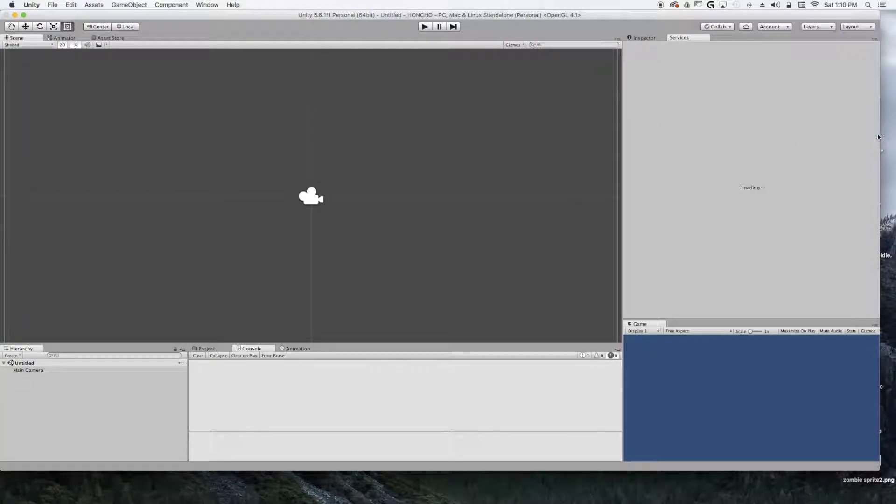
pyautogui.moveTo(880, 135); pyautogui.dragTo(895, 135)
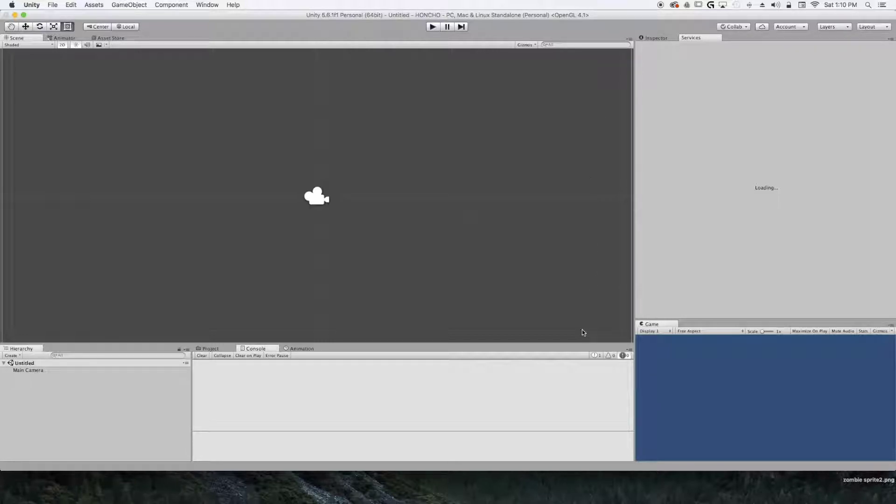
# Step: Switch to Finder, open the Desktop folder and try to bring HONDOIDLE1.png into the Unity project
pyautogui.moveTo(467, 502)
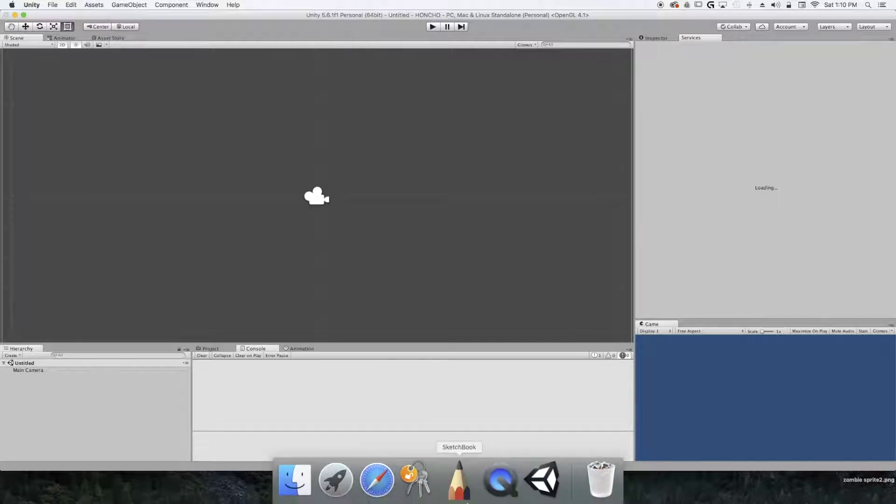
pyautogui.click(300, 484)
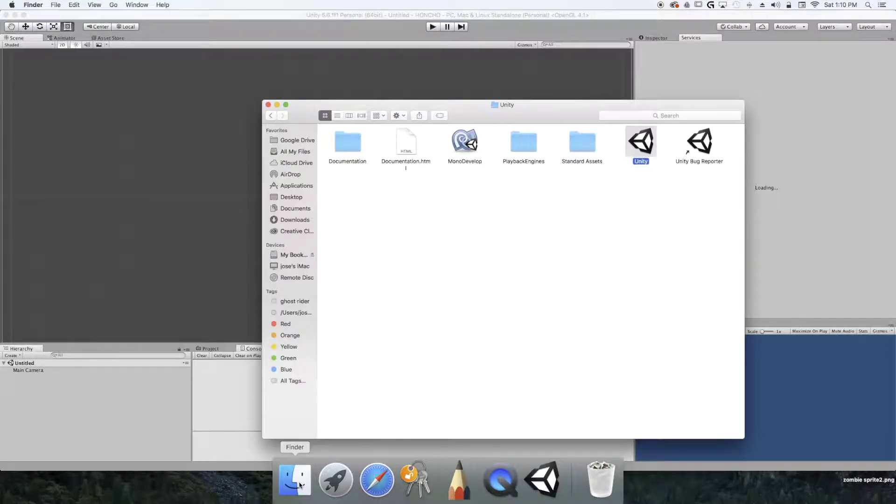
pyautogui.click(300, 197)
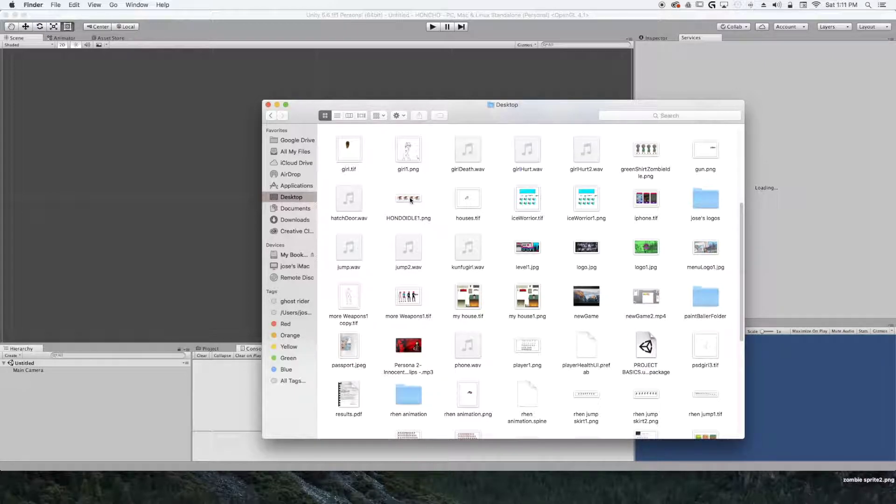
pyautogui.moveTo(410, 199); pyautogui.dragTo(236, 396)
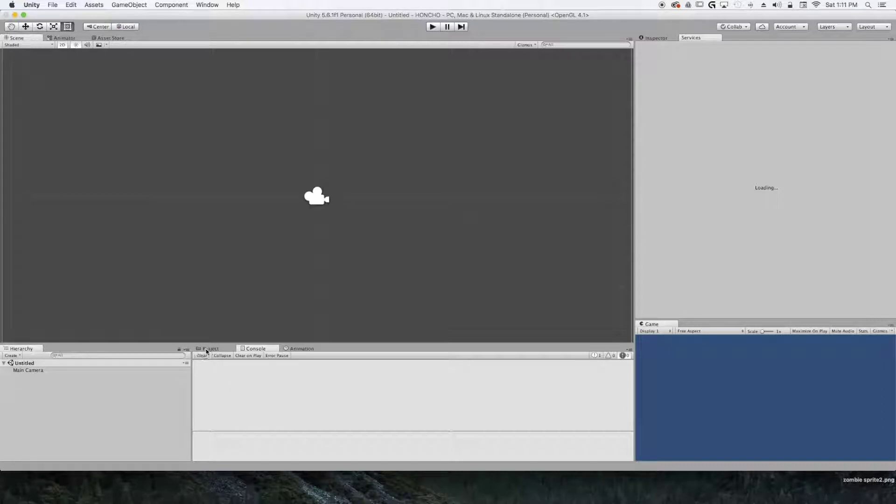
# Step: Show the project's Assets and create a folder named SPRITE in it
pyautogui.click(207, 349)
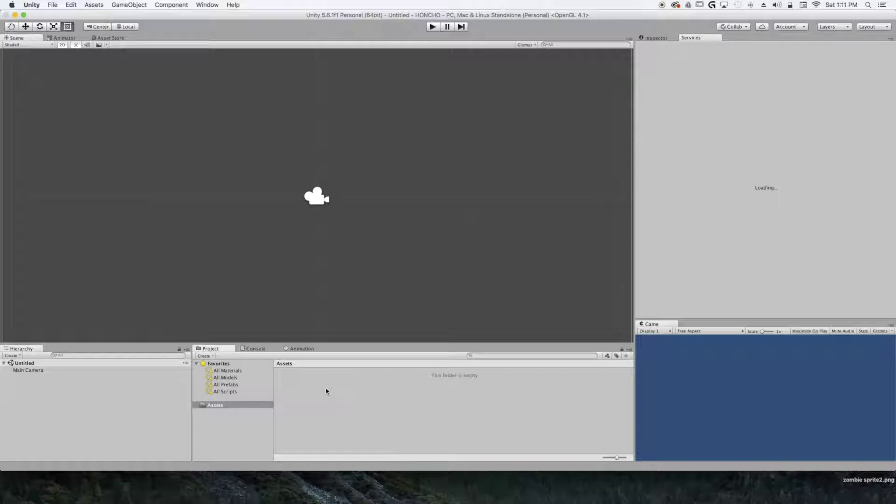
pyautogui.rightClick(302, 383)
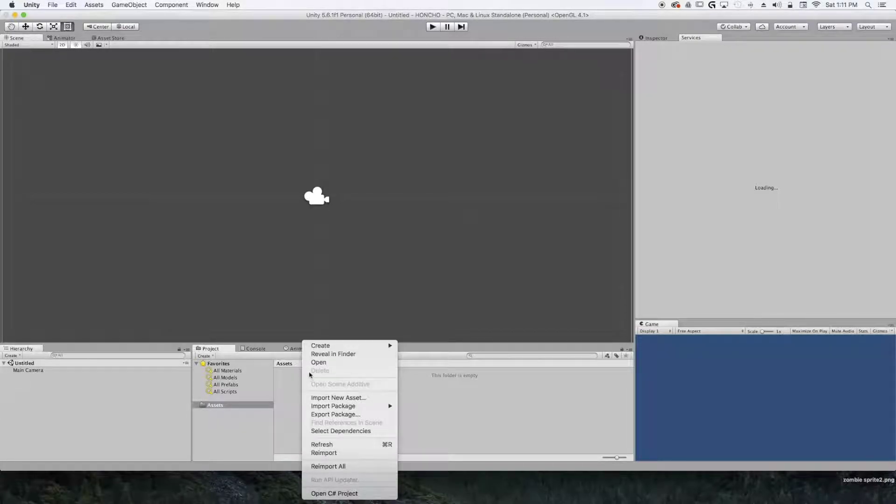
pyautogui.moveTo(322, 346)
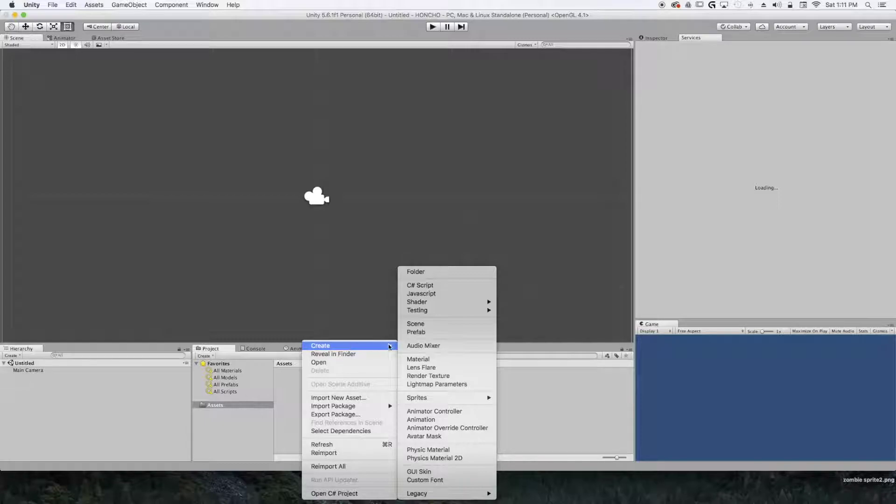
pyautogui.click(425, 272)
pyautogui.write('SPRITE')
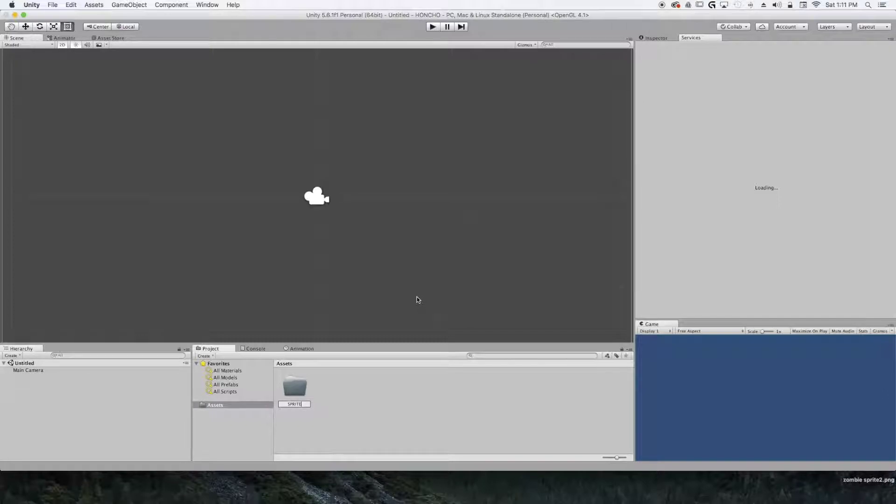
pyautogui.press('Return')
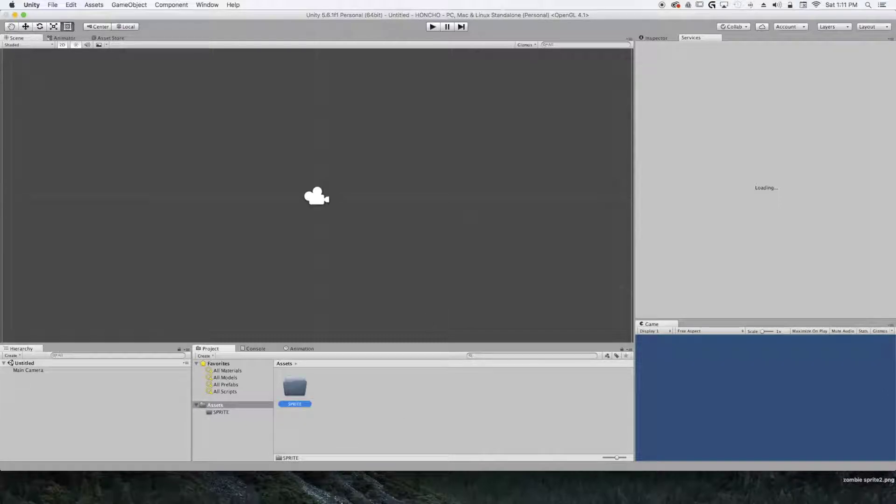
# Step: Switch to Finder and import HONDOIDLE1.png from the Desktop into the project's SPRITE folder
pyautogui.moveTo(351, 501)
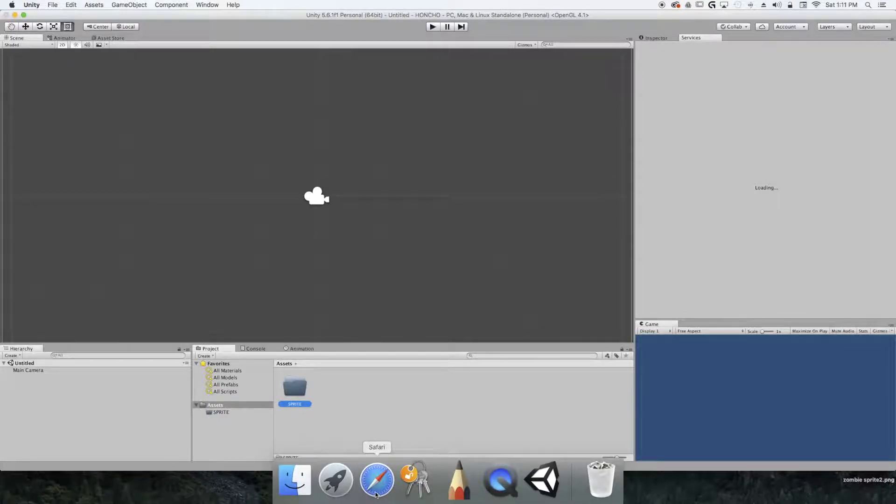
pyautogui.click(294, 480)
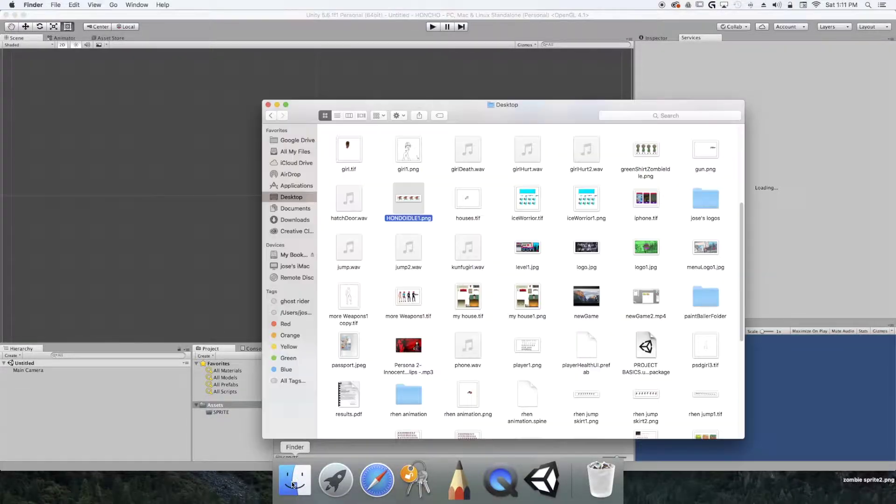
pyautogui.moveTo(401, 198); pyautogui.dragTo(298, 391)
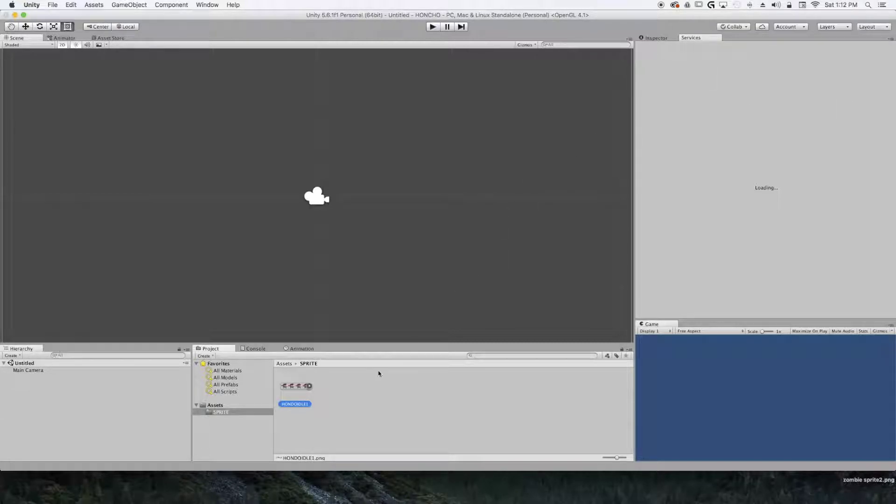
# Step: Set the Sprite Mode of the HONDOIDLE1 texture to Multiple and apply the import settings
pyautogui.click(656, 38)
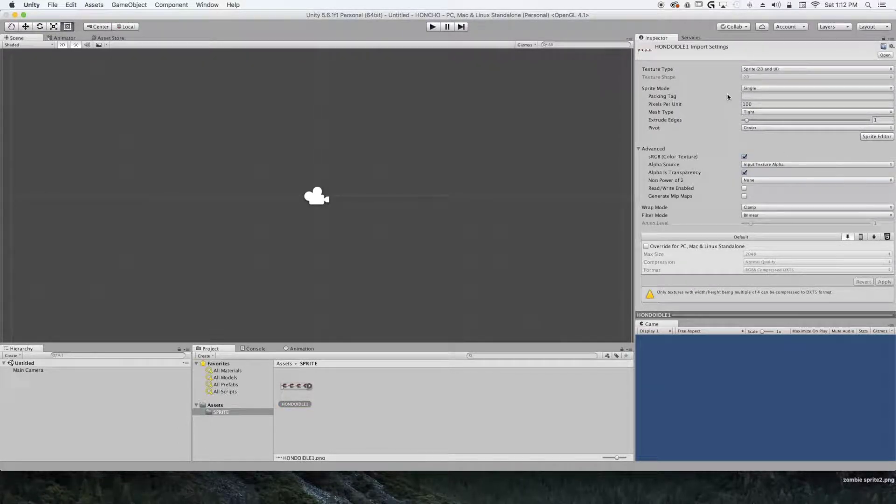
pyautogui.click(749, 91)
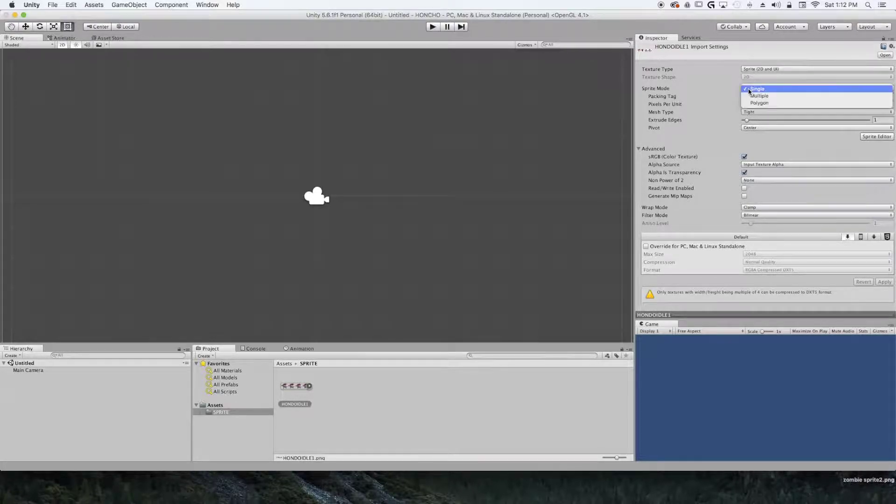
pyautogui.click(754, 97)
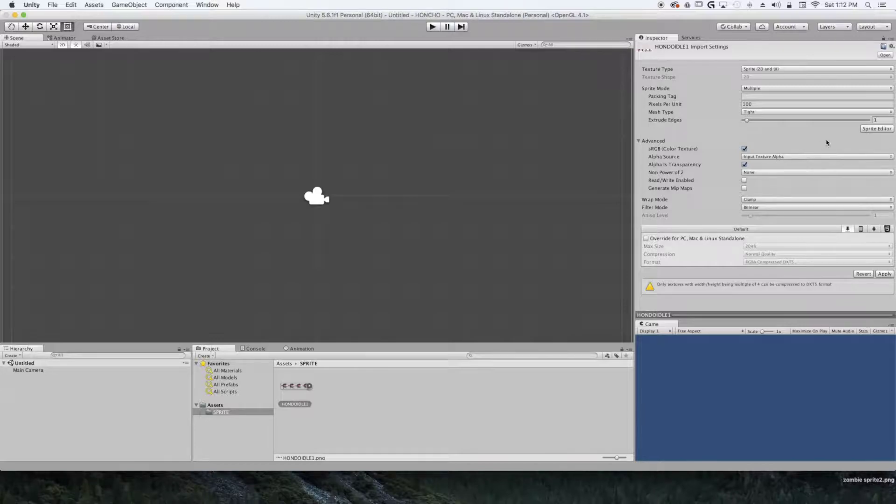
pyautogui.click(869, 129)
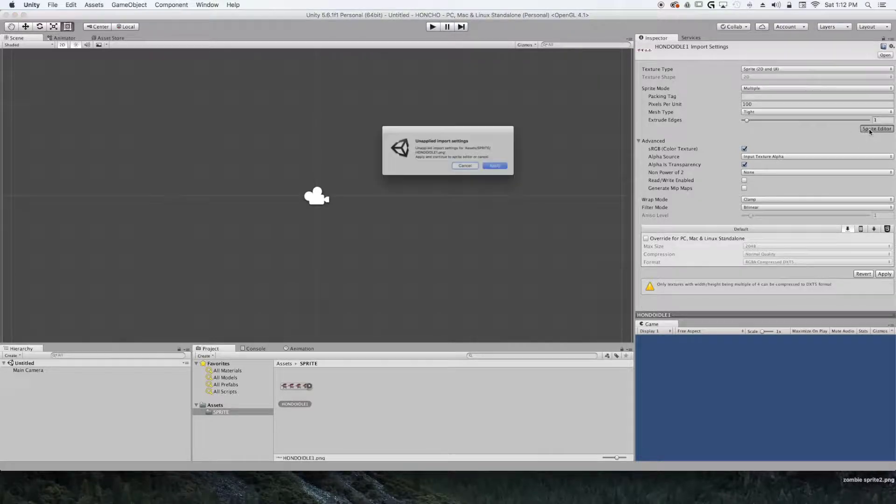
pyautogui.click(504, 176)
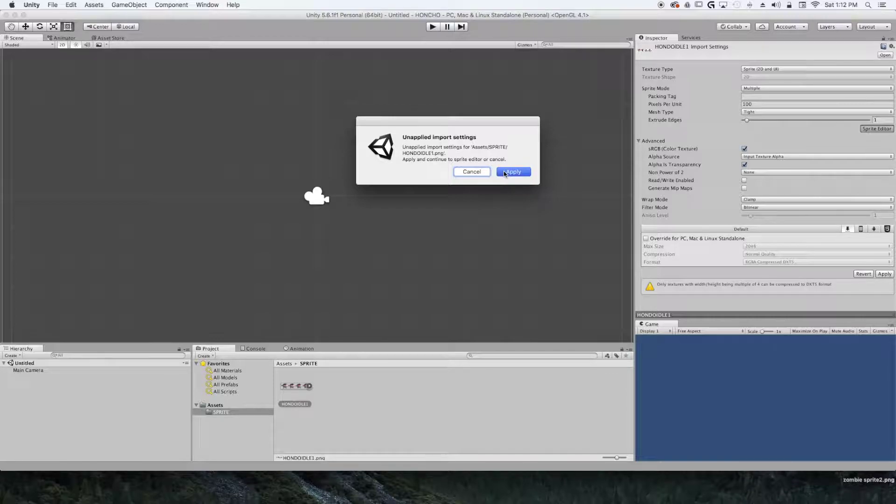
pyautogui.click(504, 172)
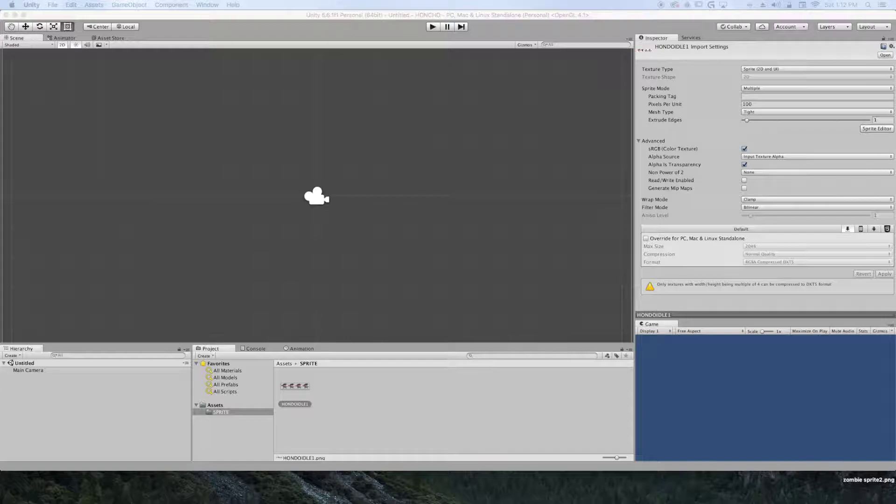
# Step: Open the HONDOIDLE1 sheet in the Sprite Editor and slice it with type Automatic, pivot Center and method Delete Existing
pyautogui.click(876, 128)
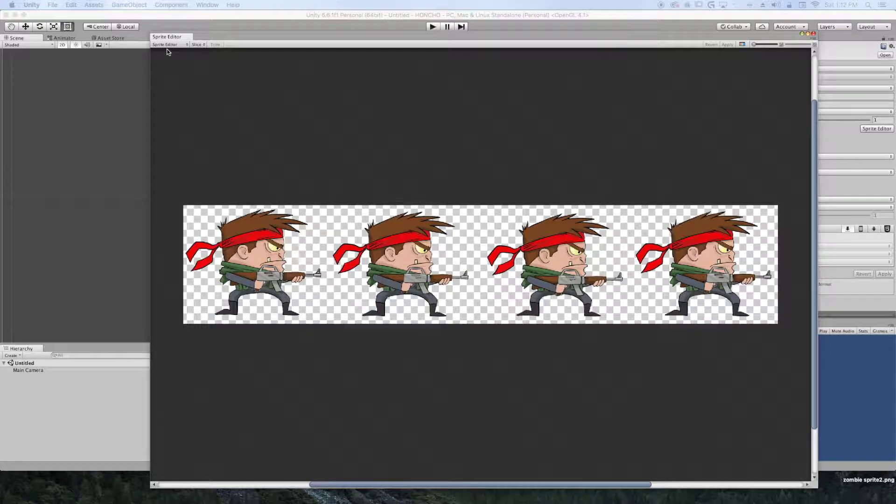
pyautogui.click(196, 45)
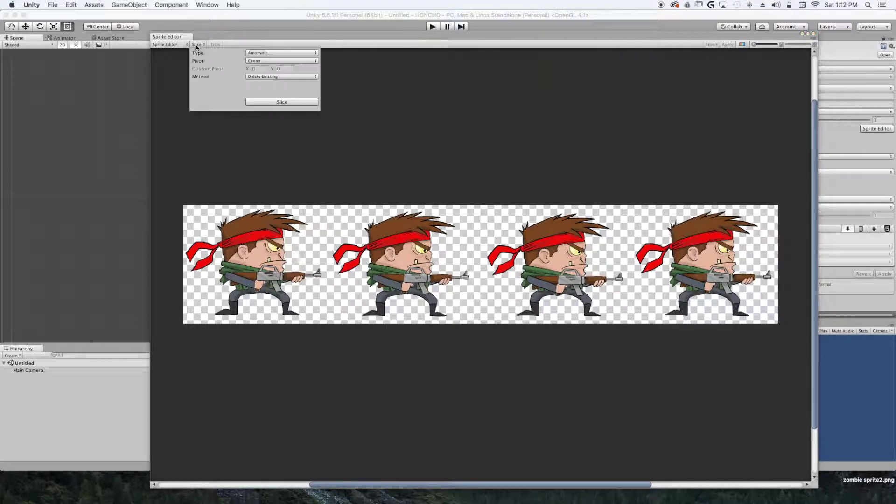
pyautogui.click(259, 102)
# Step: Check the slice outline of each of the four soldiers, apply the slicing and close the Sprite Editor
pyautogui.click(220, 305)
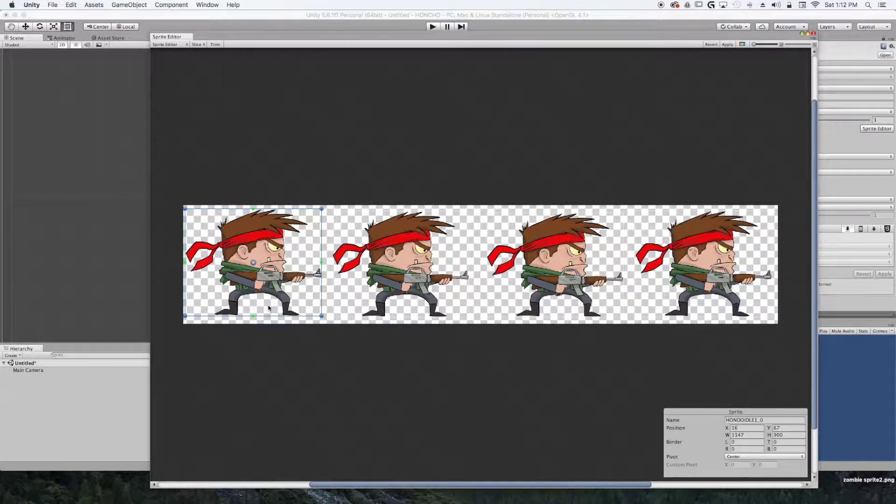
pyautogui.click(386, 289)
pyautogui.click(532, 281)
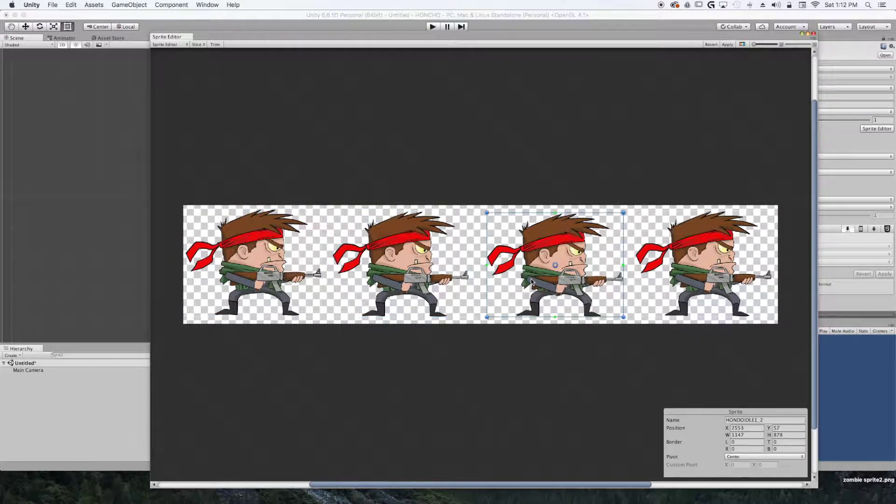
pyautogui.click(689, 267)
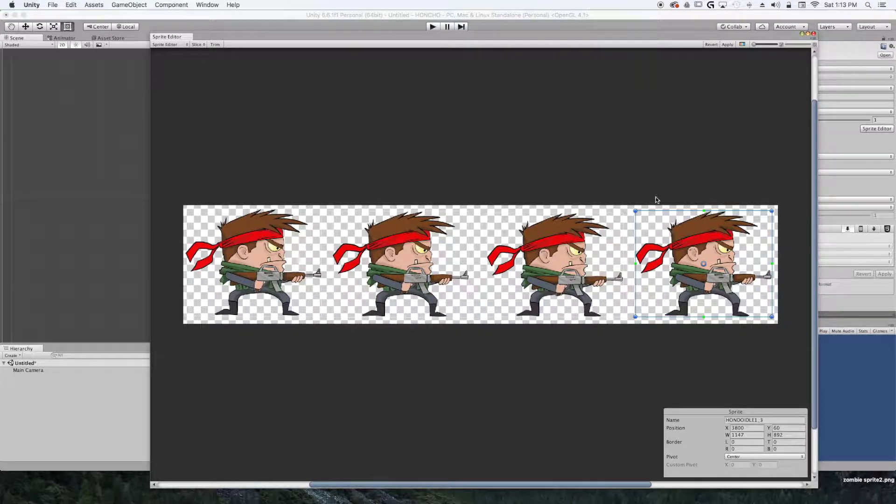
pyautogui.click(729, 46)
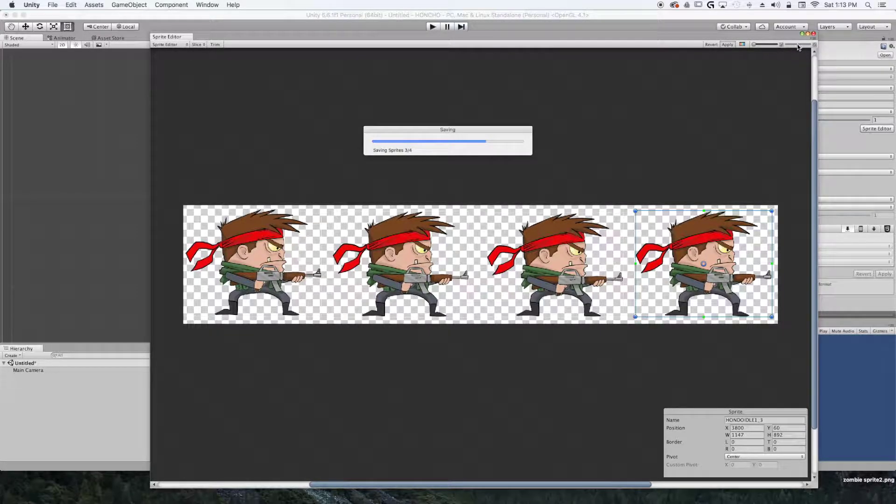
pyautogui.click(814, 34)
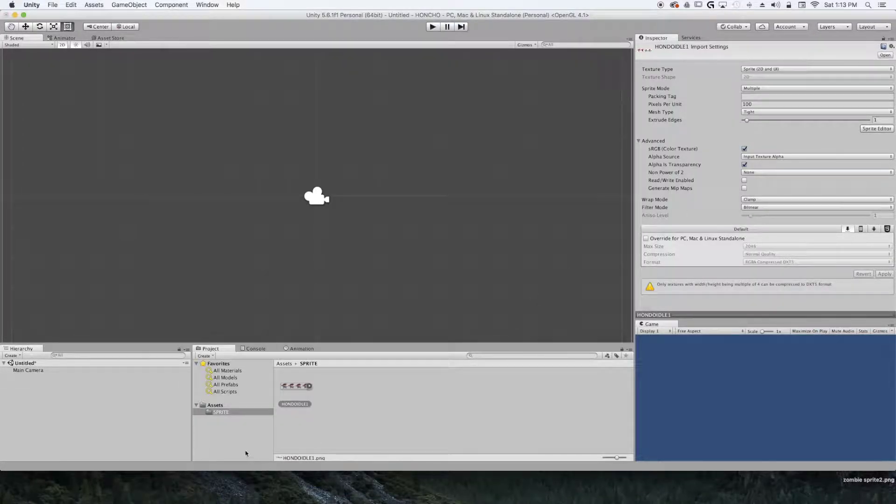
# Step: Expand the sliced HONDOIDLE1 sheet and place its first soldier frame near the centre of the scene
pyautogui.click(309, 387)
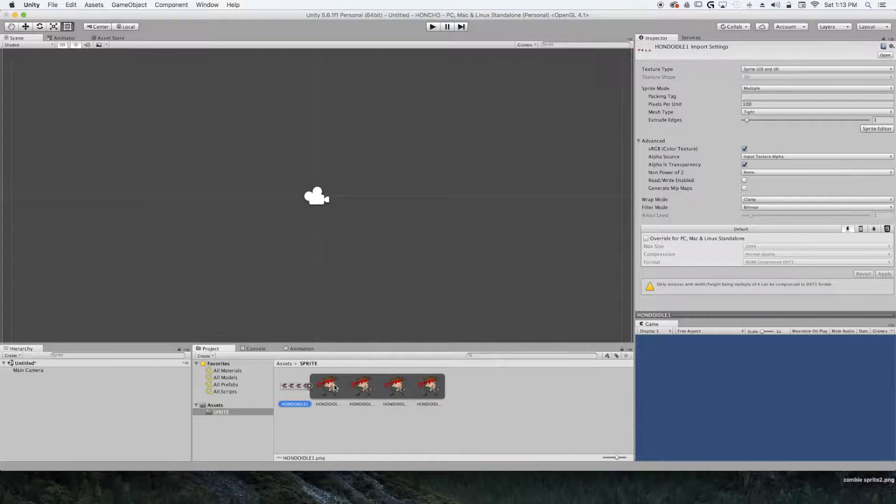
pyautogui.moveTo(329, 390); pyautogui.dragTo(293, 187)
pyautogui.scroll(-5, 468, 259)
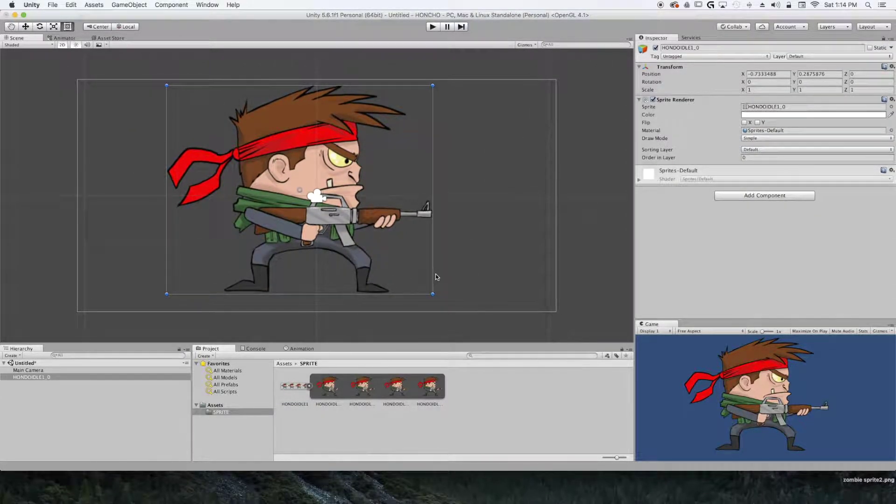
pyautogui.scroll(-1, 426, 278)
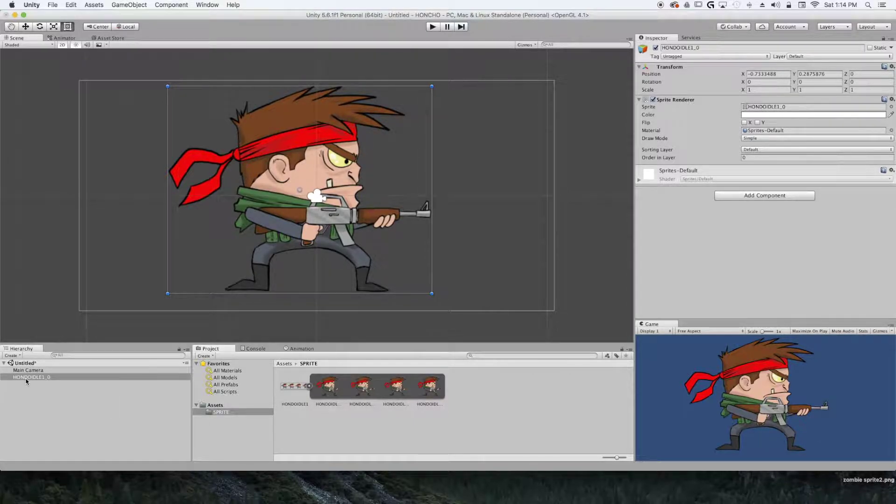
# Step: Add all four soldier frames to the HONDOIDLE1_0 object as a new animation saved as HONCHO IDLE in the SPRITE folder
pyautogui.click(332, 390)
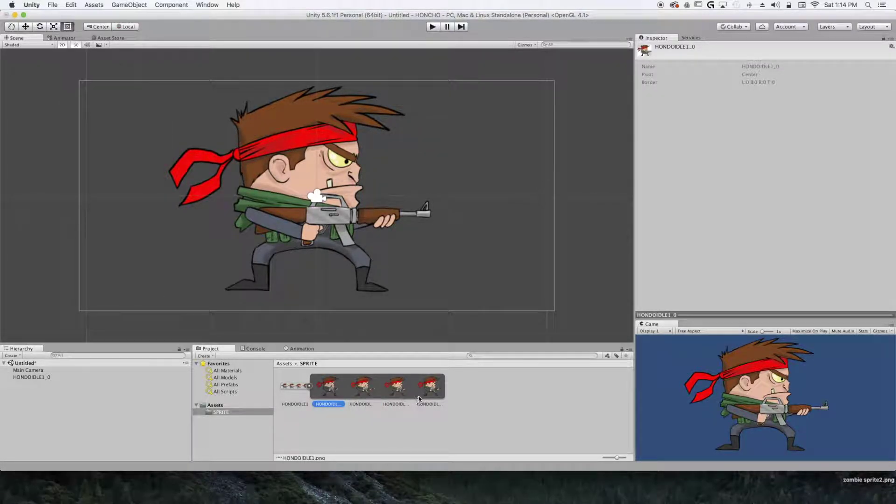
pyautogui.keyDown('shift'); pyautogui.click(432, 391); pyautogui.keyUp('shift')
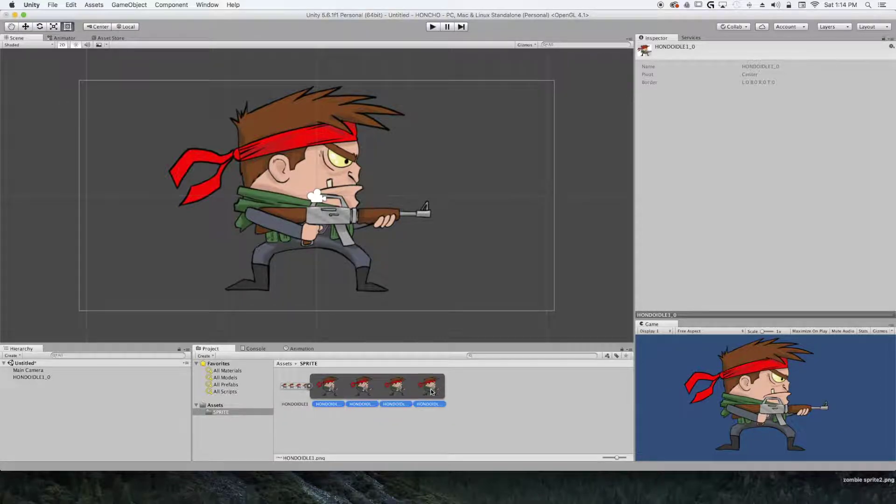
pyautogui.click(329, 390)
pyautogui.moveTo(330, 390); pyautogui.dragTo(32, 378)
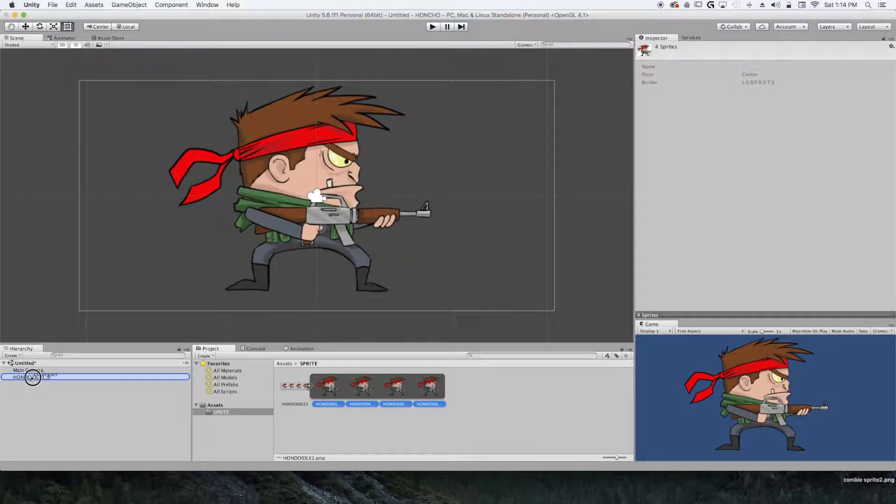
pyautogui.moveTo(32, 378); pyautogui.dragTo(31, 379)
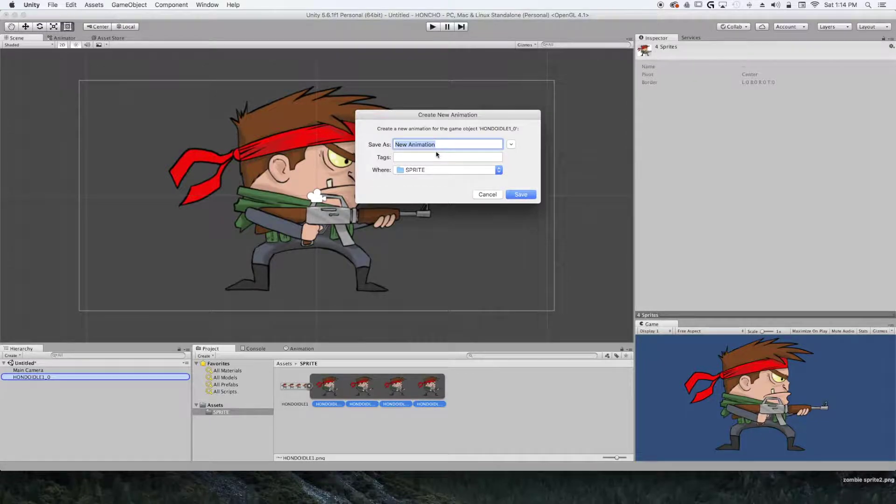
pyautogui.press('BackSpace')
pyautogui.write('HONCHO IDLE')
pyautogui.click(517, 198)
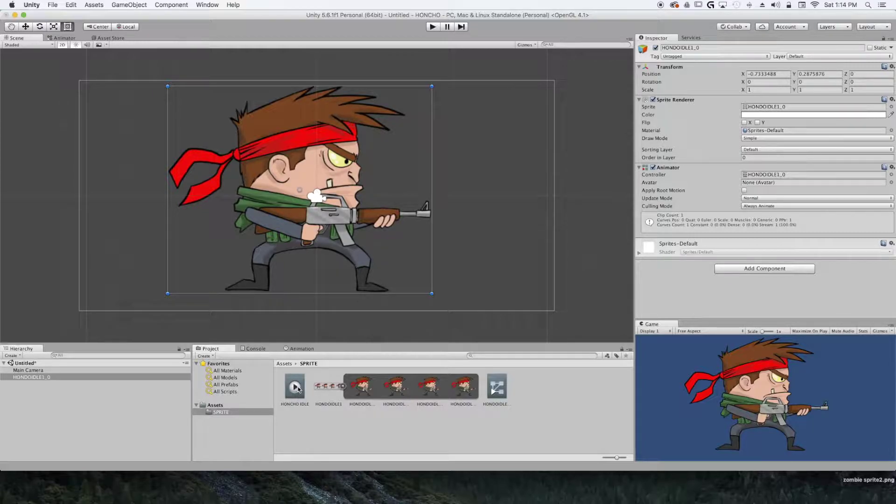
# Step: Show the Animator state graph and move the HONCHO IDLE state clear of the Any State node
pyautogui.click(66, 39)
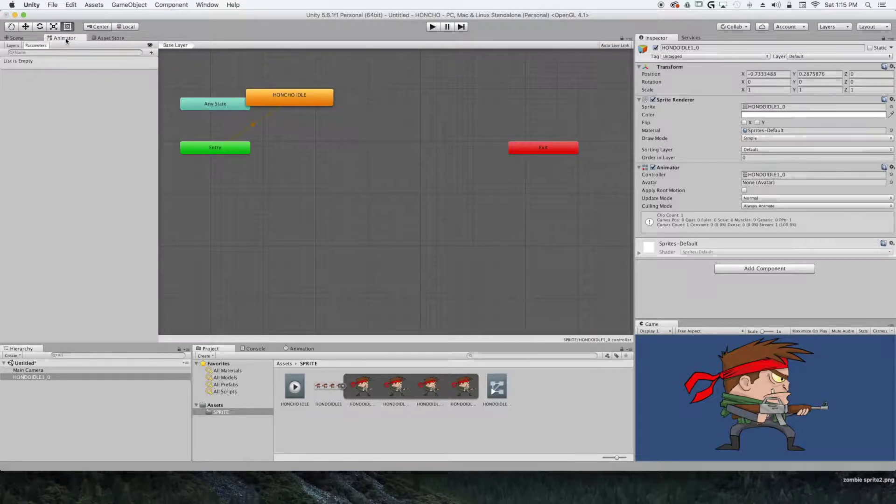
pyautogui.moveTo(269, 98); pyautogui.dragTo(344, 108)
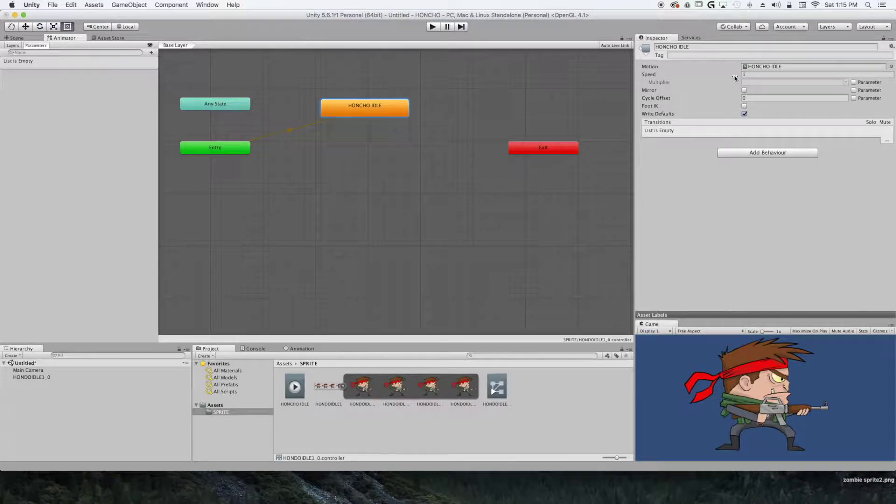
# Step: Open the HONCHO IDLE clip's settings, switch Loop Time off and back on, and reselect the HONCHO IDLE state
pyautogui.doubleClick(382, 107)
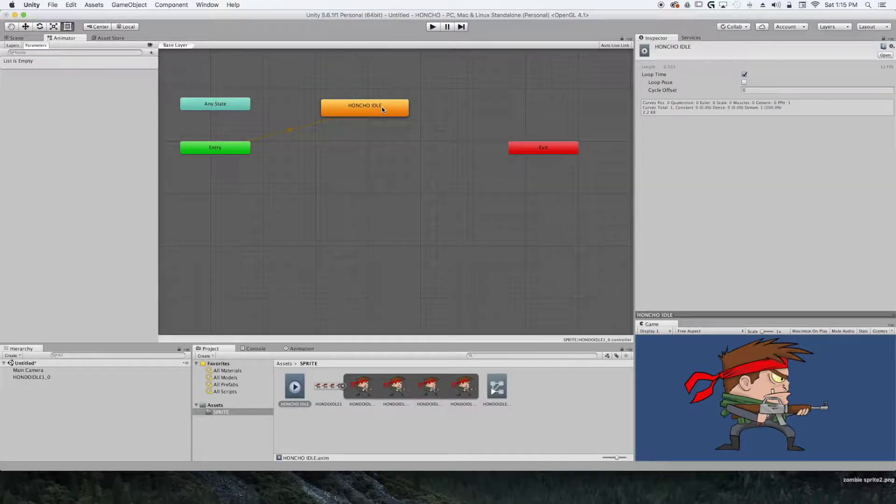
pyautogui.click(744, 75)
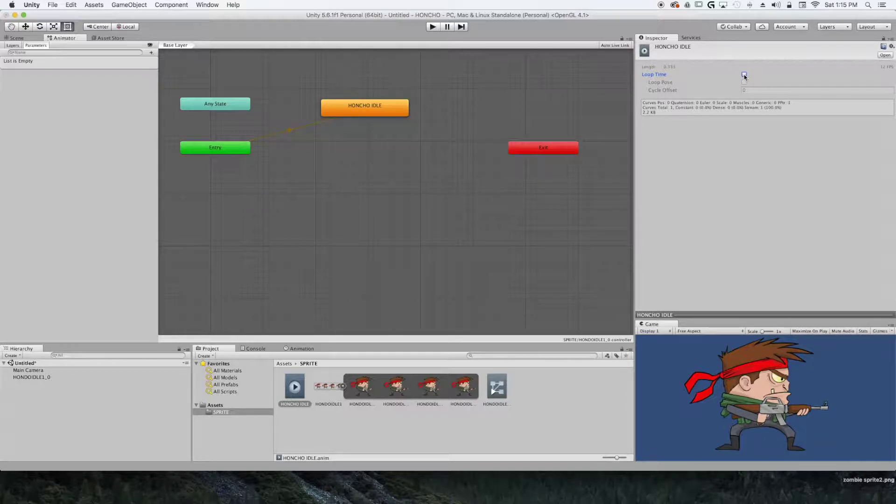
pyautogui.click(745, 75)
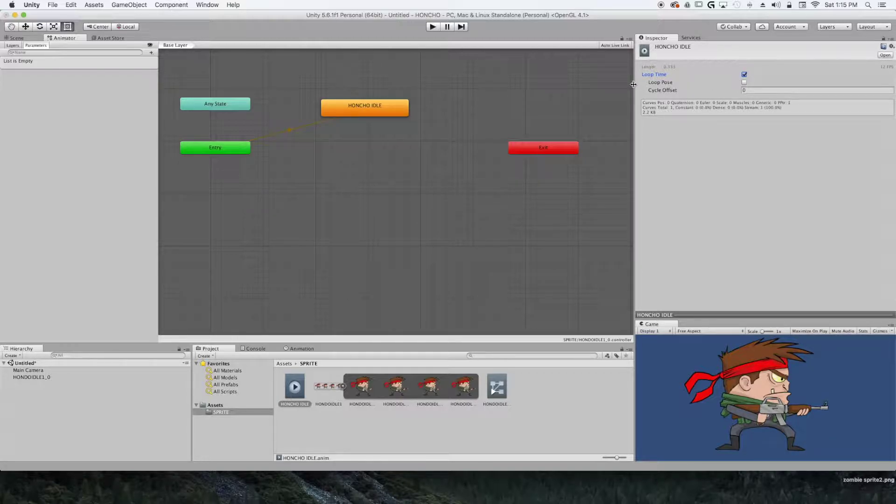
pyautogui.click(345, 108)
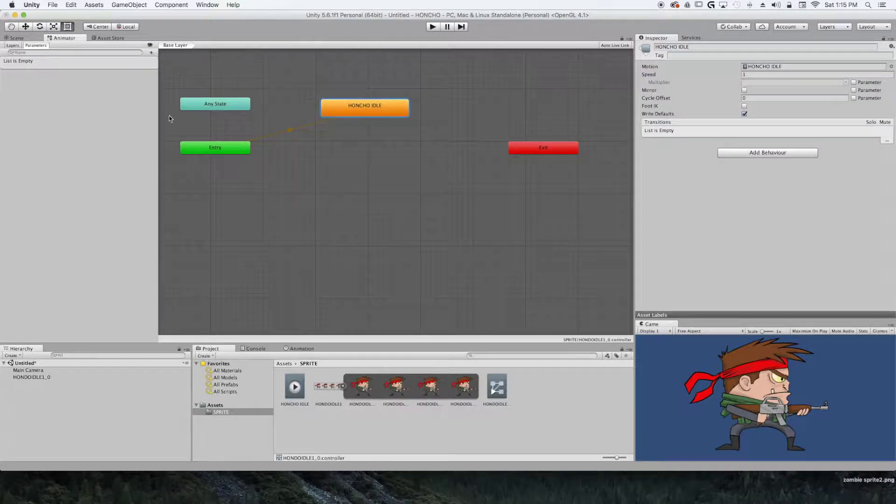
# Step: Return to the scene view and play-test the soldier's idle animation, then stop it
pyautogui.click(18, 39)
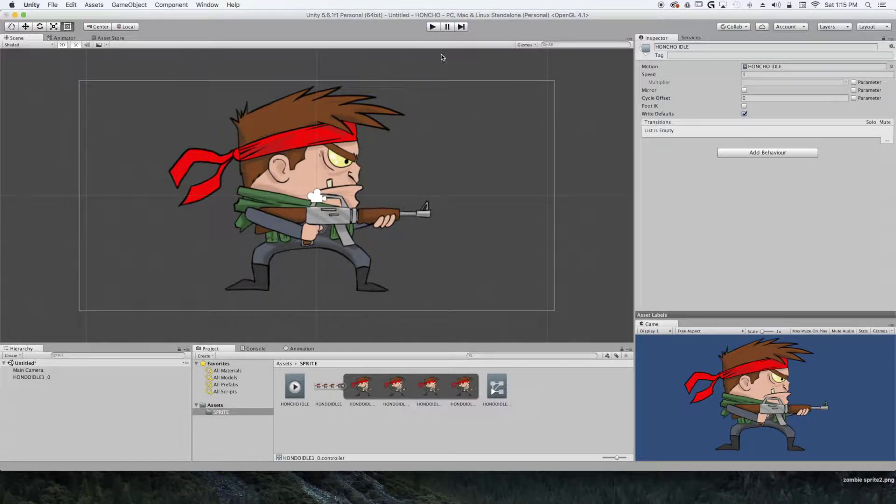
pyautogui.click(432, 28)
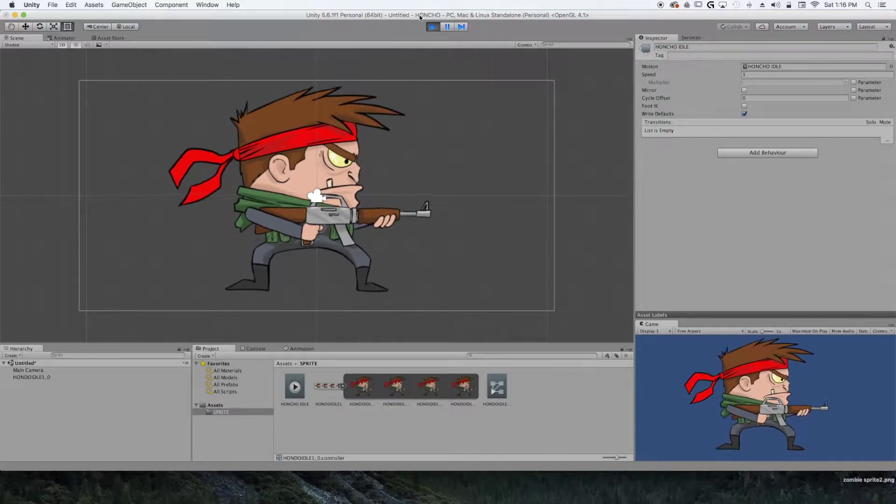
pyautogui.press('super+p')
# Step: Open the HONDOIDLE1 sheet in the Sprite Editor and move the pivots of the first two soldiers down between their feet
pyautogui.click(328, 387)
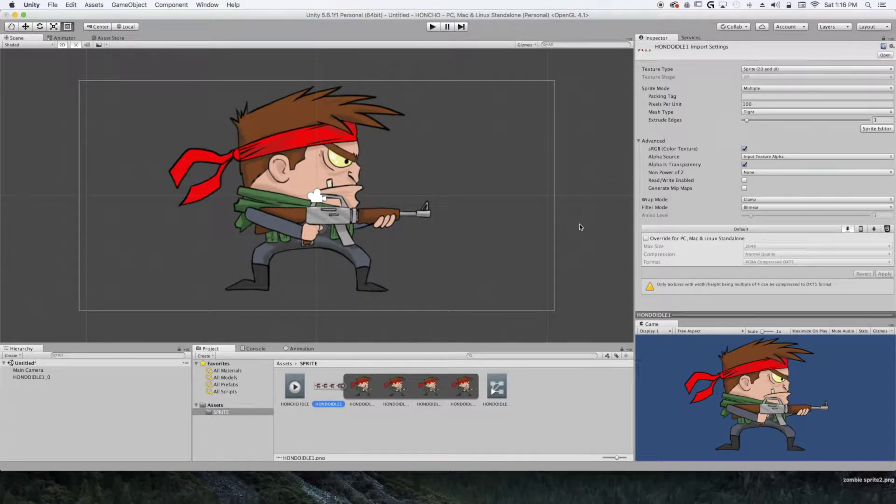
pyautogui.click(871, 130)
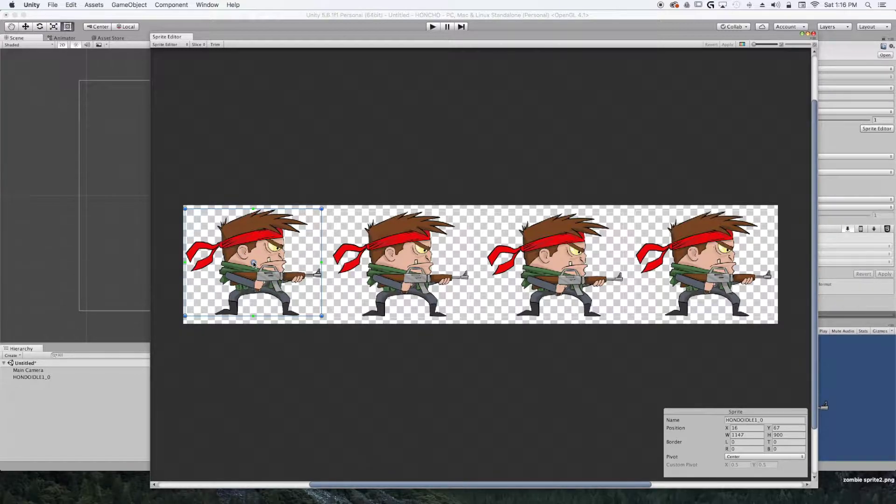
pyautogui.moveTo(254, 264); pyautogui.dragTo(259, 316)
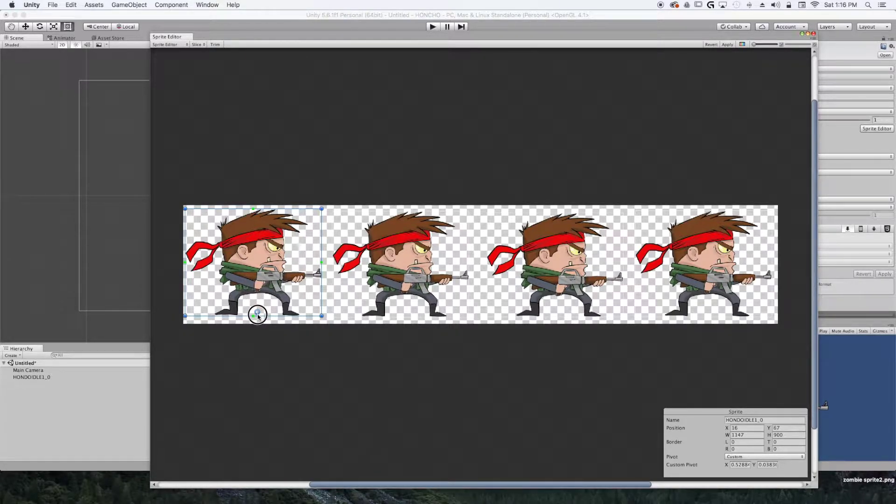
pyautogui.moveTo(258, 316); pyautogui.dragTo(259, 316)
pyautogui.click(401, 272)
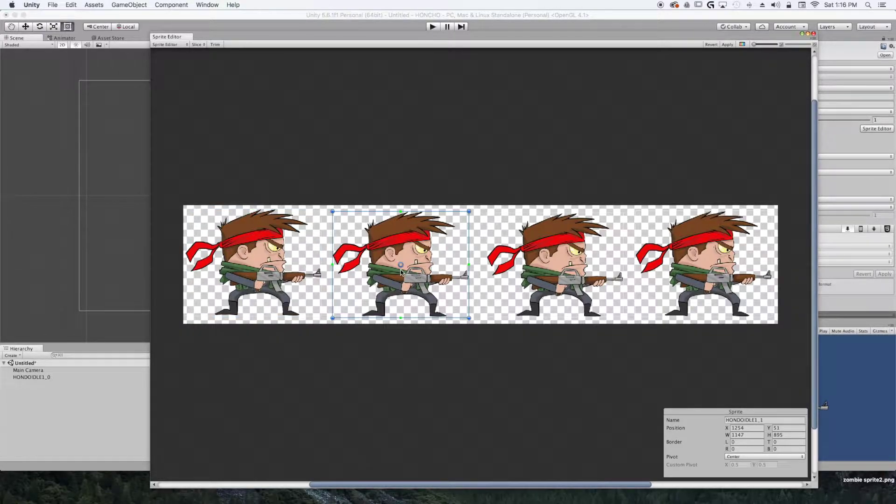
pyautogui.moveTo(402, 267); pyautogui.dragTo(401, 273)
pyautogui.moveTo(403, 310); pyautogui.dragTo(405, 317)
# Step: Move the third and fourth soldiers' pivots between their feet, at about 0.54, 0.04 and 0.55, 0.04, and apply before closing the Sprite Editor
pyautogui.click(554, 283)
pyautogui.moveTo(556, 270); pyautogui.dragTo(563, 316)
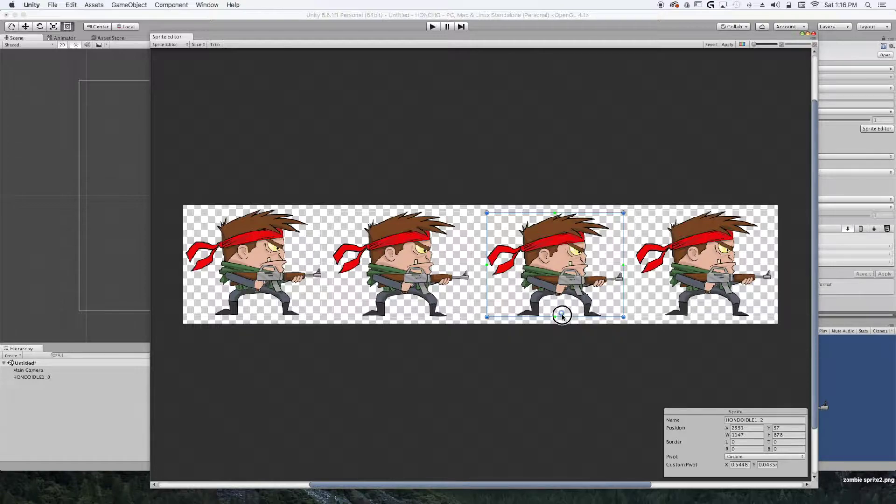
pyautogui.click(698, 281)
pyautogui.moveTo(706, 267); pyautogui.dragTo(711, 315)
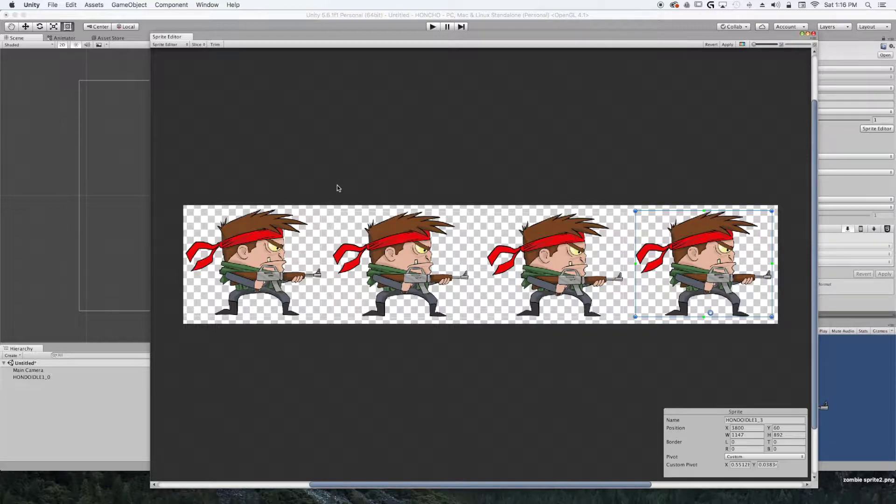
pyautogui.click(728, 45)
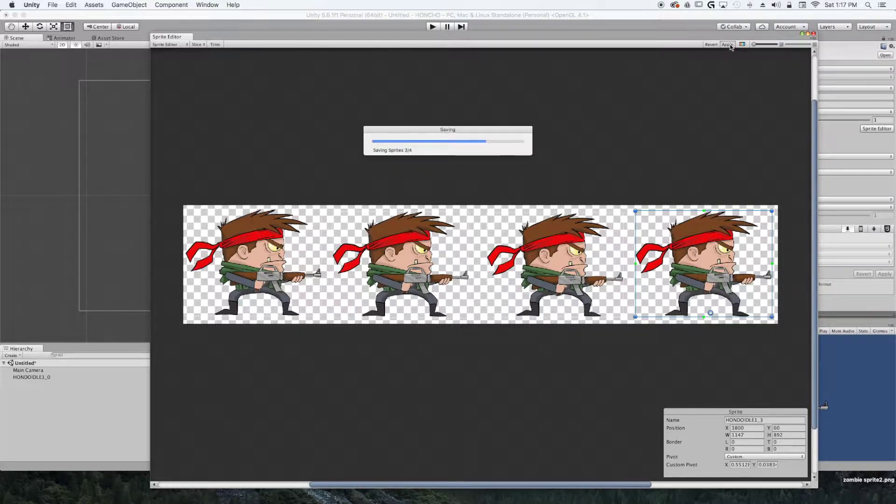
pyautogui.click(813, 34)
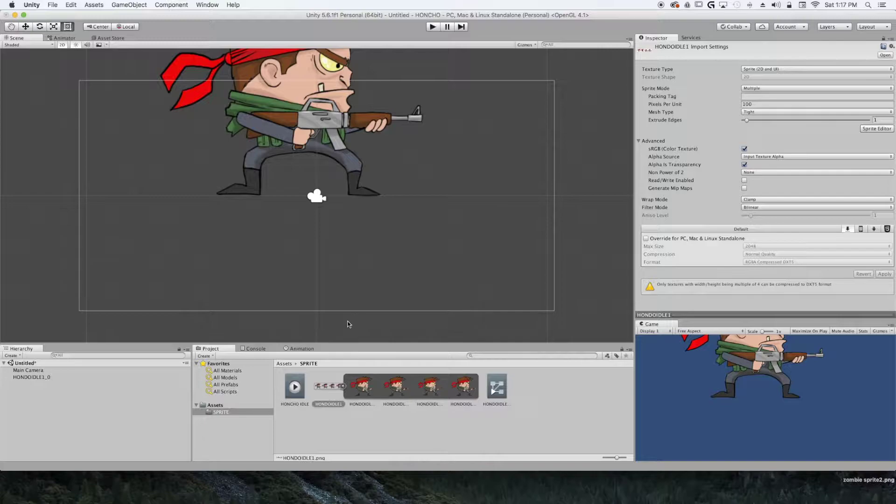
# Step: Move the HONDOIDLE1_0 object down inside the camera frame to about Y -4.03 and play-test the idle animation
pyautogui.scroll(2, 388, 259)
pyautogui.scroll(-4, 388, 260)
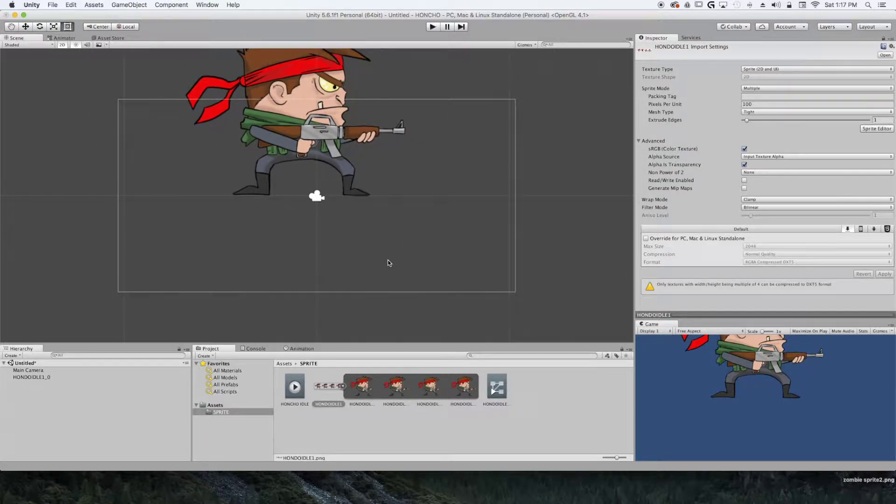
pyautogui.scroll(-1, 371, 242)
pyautogui.scroll(-1, 360, 236)
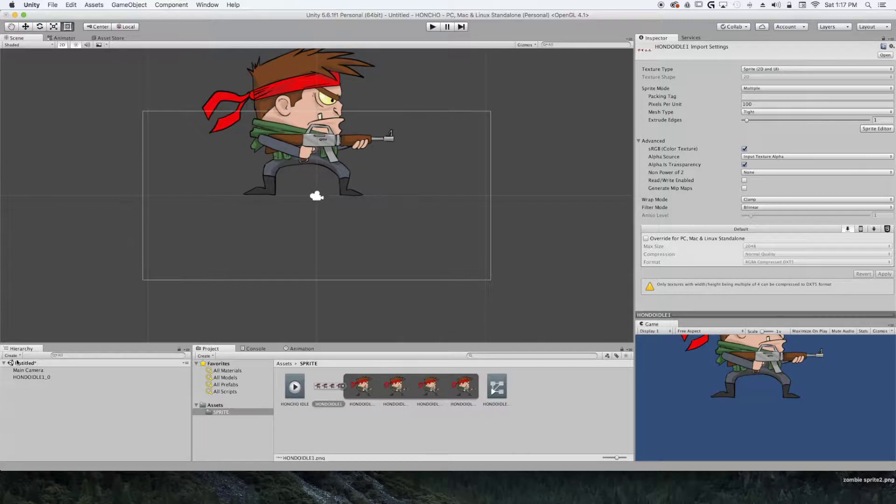
pyautogui.click(24, 378)
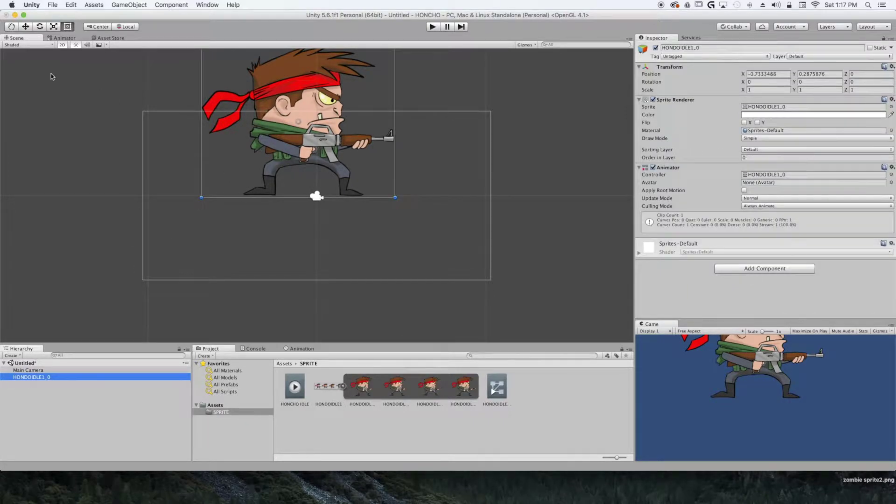
pyautogui.click(25, 27)
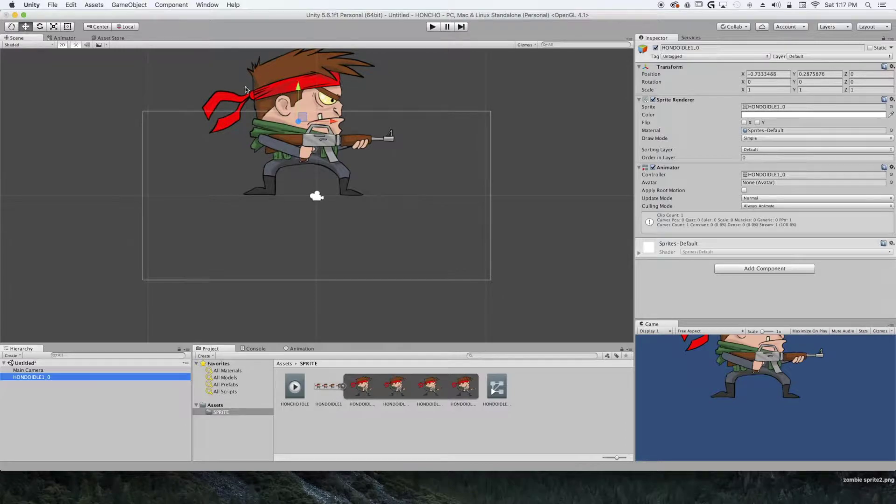
pyautogui.moveTo(299, 87); pyautogui.dragTo(308, 163)
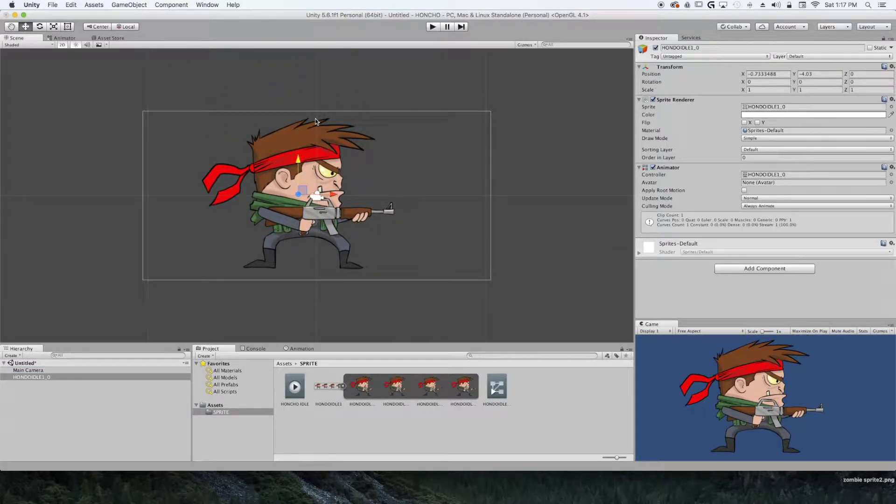
pyautogui.click(433, 27)
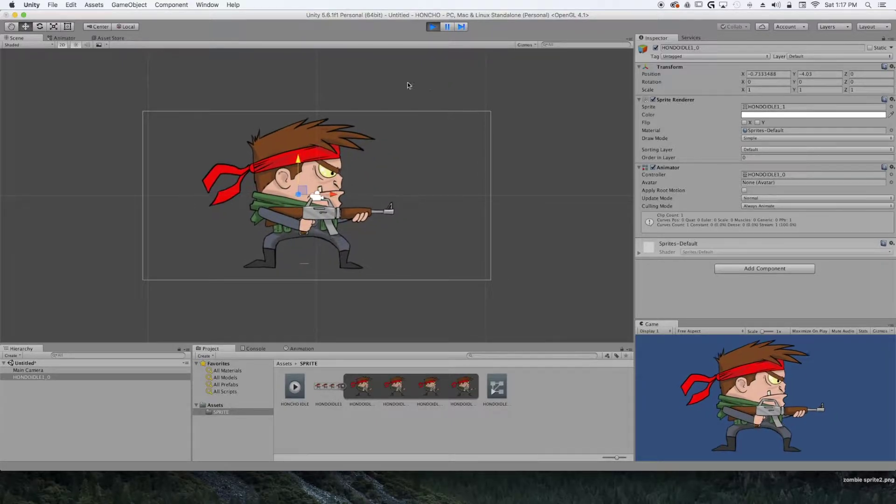
pyautogui.click(432, 27)
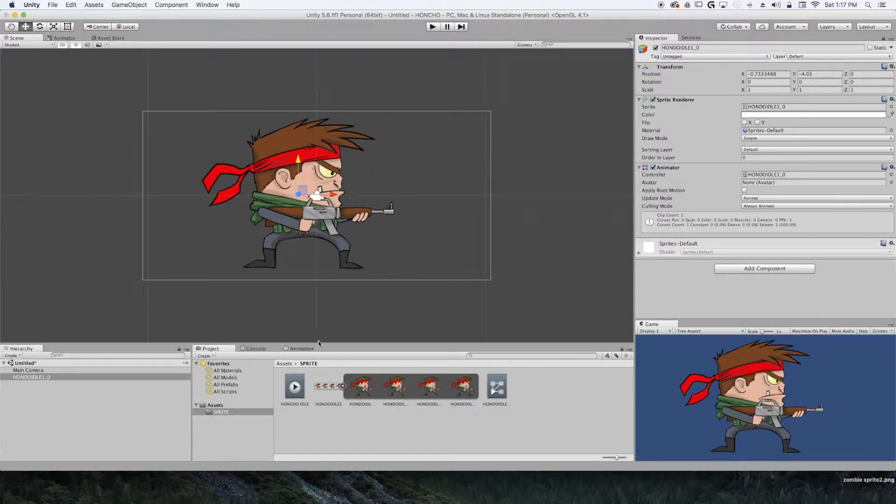
# Step: Reopen the HONDOIDLE1 sheet in the Sprite Editor and shift the first two soldiers' pivots slightly right to about X 0.55
pyautogui.click(328, 387)
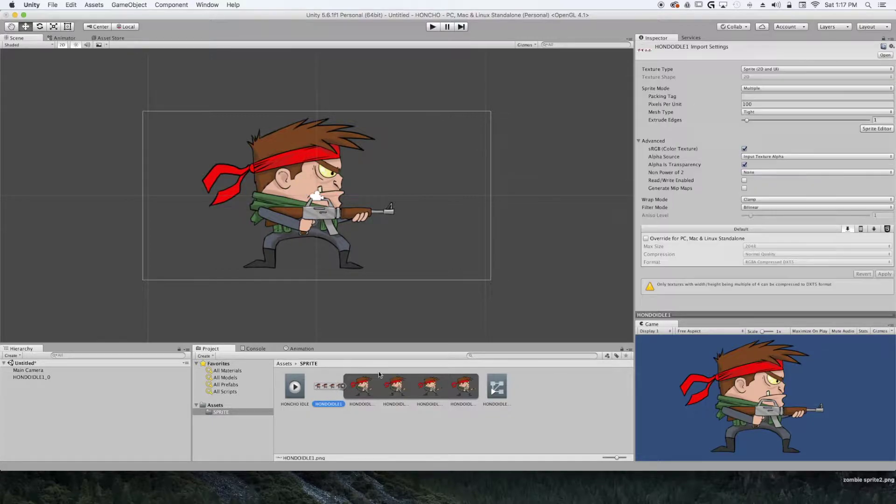
pyautogui.click(867, 132)
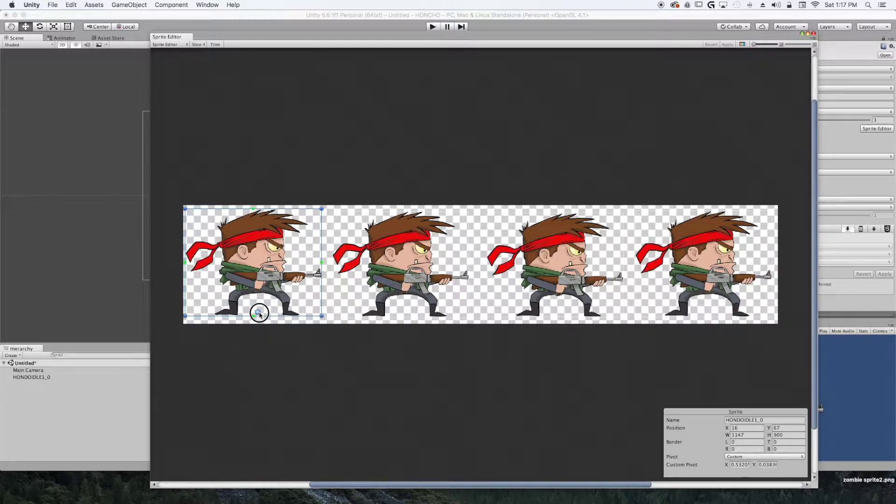
pyautogui.moveTo(259, 315); pyautogui.dragTo(262, 316)
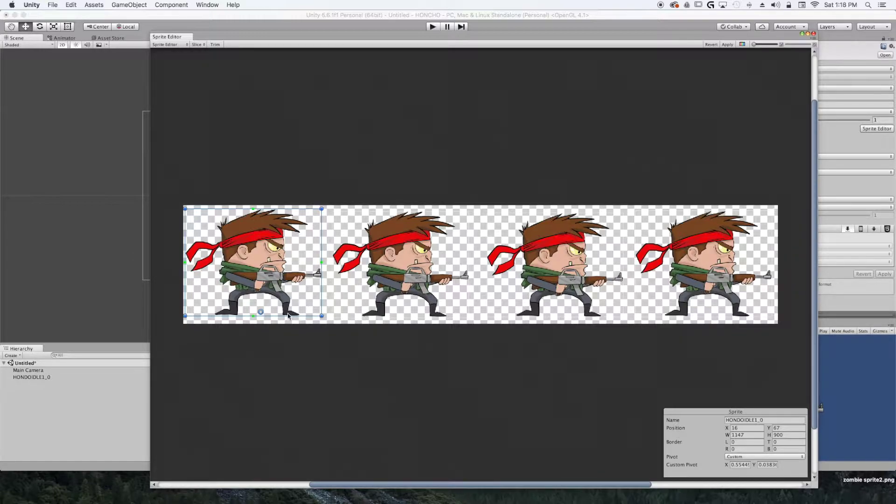
pyautogui.click(395, 315)
pyautogui.moveTo(404, 317); pyautogui.dragTo(407, 317)
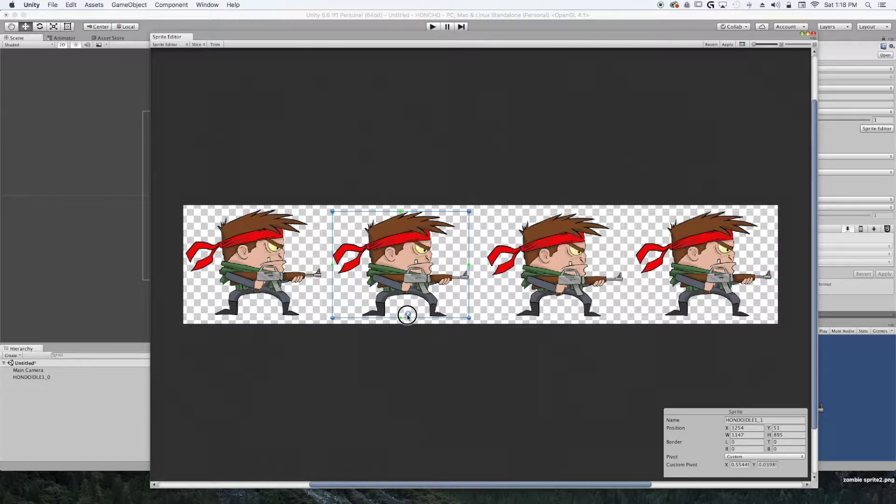
pyautogui.moveTo(408, 316); pyautogui.dragTo(407, 316)
# Step: Shift the third soldier's pivot slightly right, check the fourth soldier's pivot, apply the changes and close the Sprite Editor
pyautogui.click(569, 315)
pyautogui.moveTo(561, 315); pyautogui.dragTo(564, 318)
pyautogui.click(702, 315)
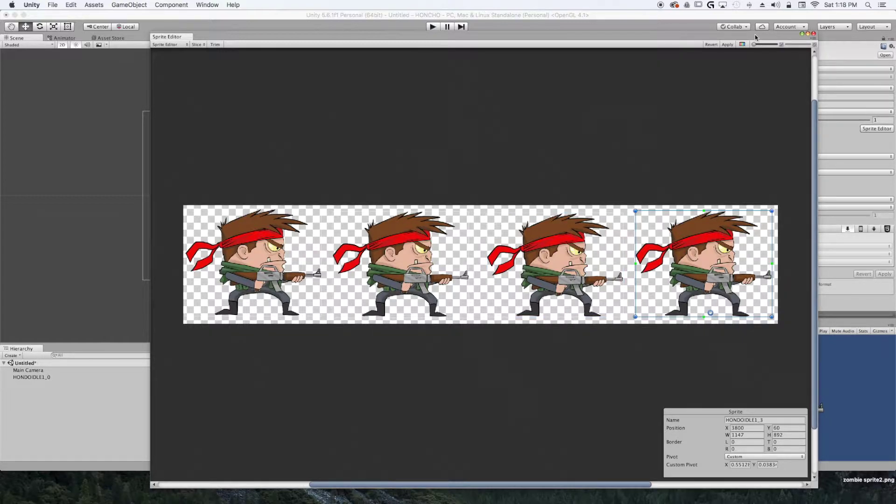
pyautogui.click(732, 46)
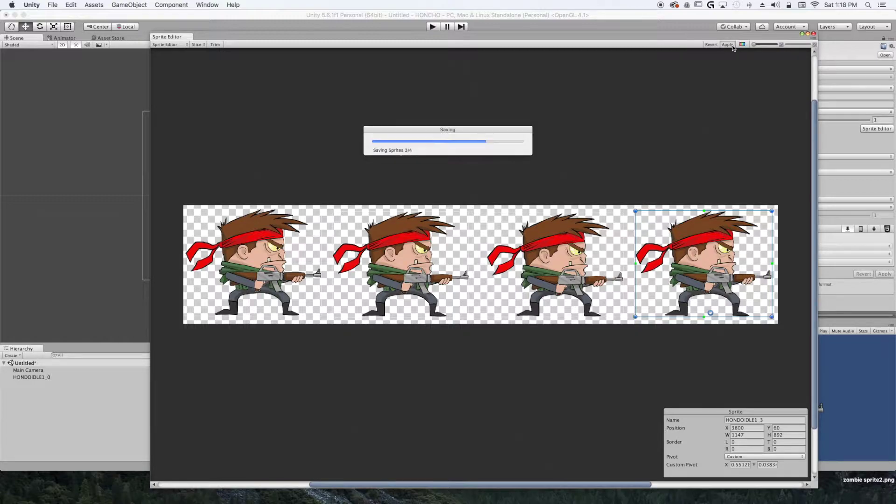
pyautogui.click(813, 34)
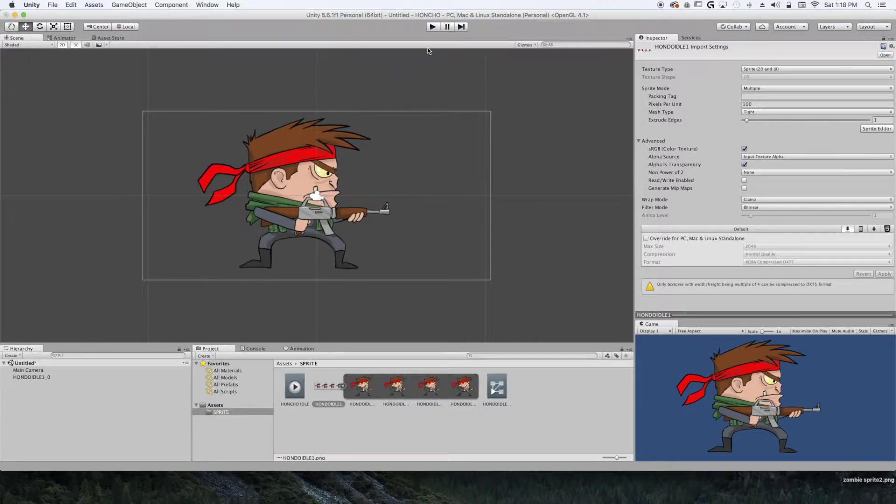
# Step: Play-test the idle animation while watching the HONCHO IDLE state run in the Animator graph, and stop playback
pyautogui.click(433, 27)
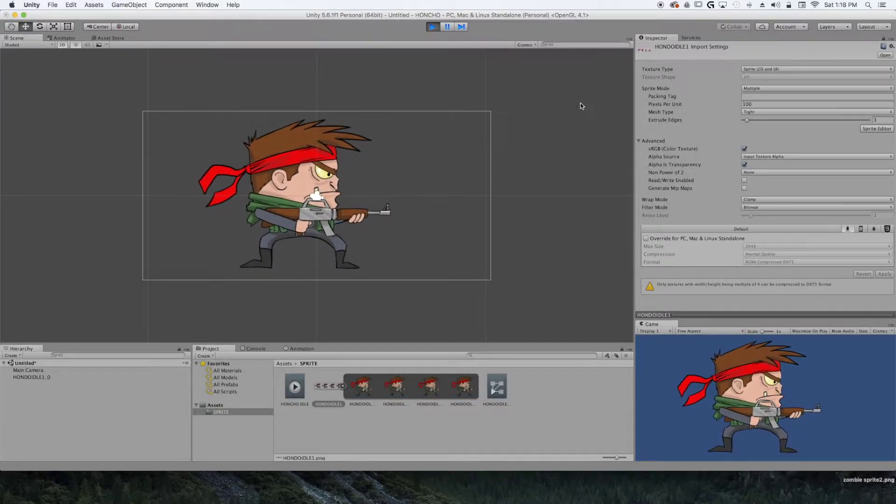
pyautogui.click(60, 38)
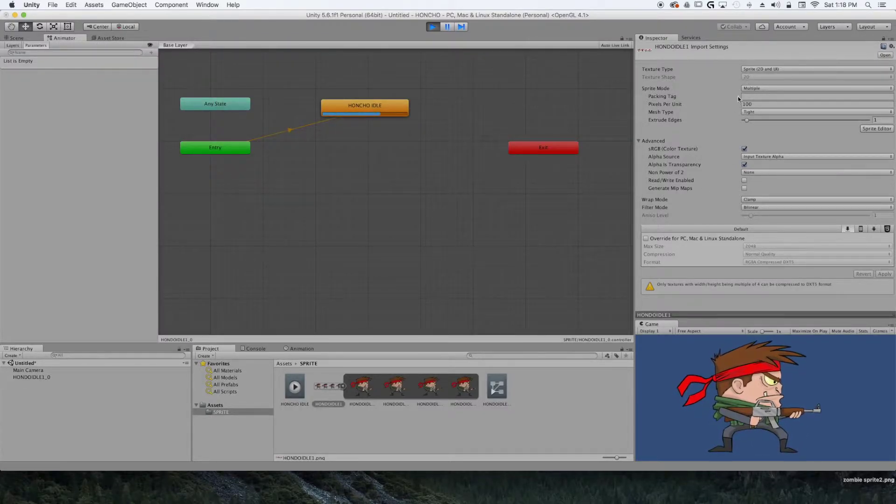
pyautogui.click(433, 27)
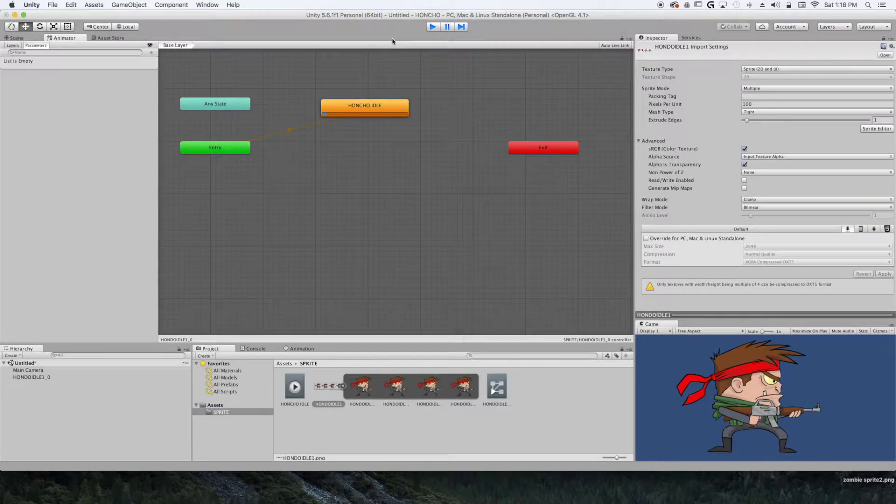
# Step: Slow the HONCHO IDLE state to a speed of 0.64 and return to the scene view
pyautogui.click(392, 114)
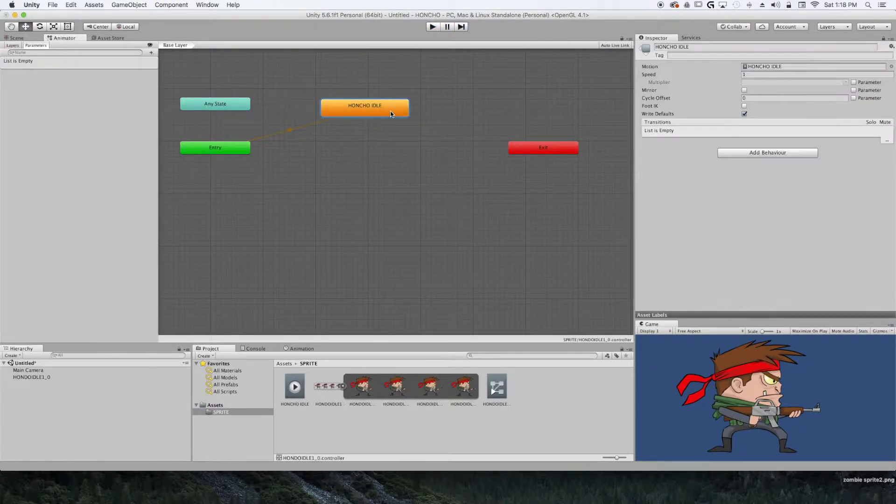
pyautogui.moveTo(739, 76); pyautogui.dragTo(734, 78)
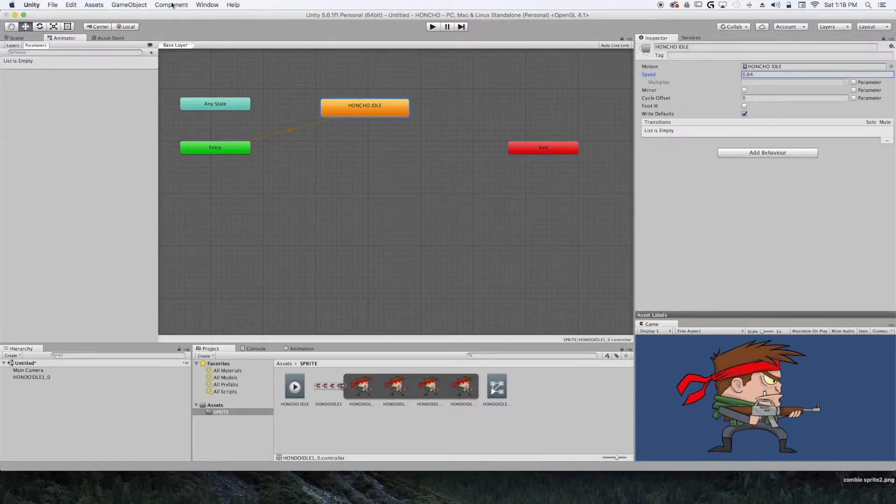
pyautogui.click(18, 37)
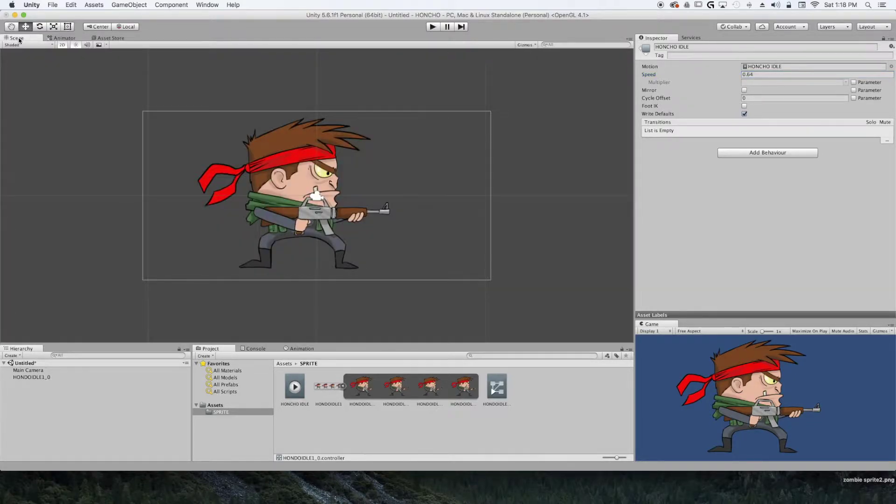
# Step: Play the animation, lower the HONCHO IDLE state's speed to 0.49 while it runs, and stop playback
pyautogui.click(432, 28)
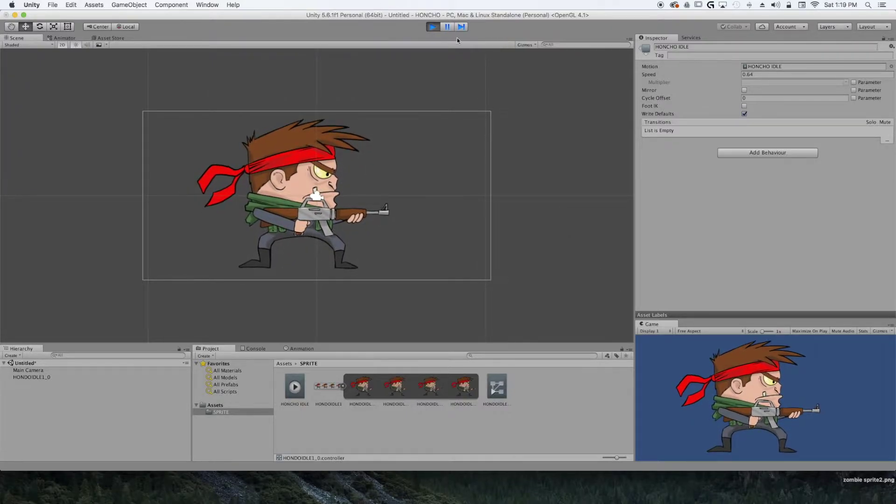
pyautogui.moveTo(736, 74); pyautogui.dragTo(735, 78)
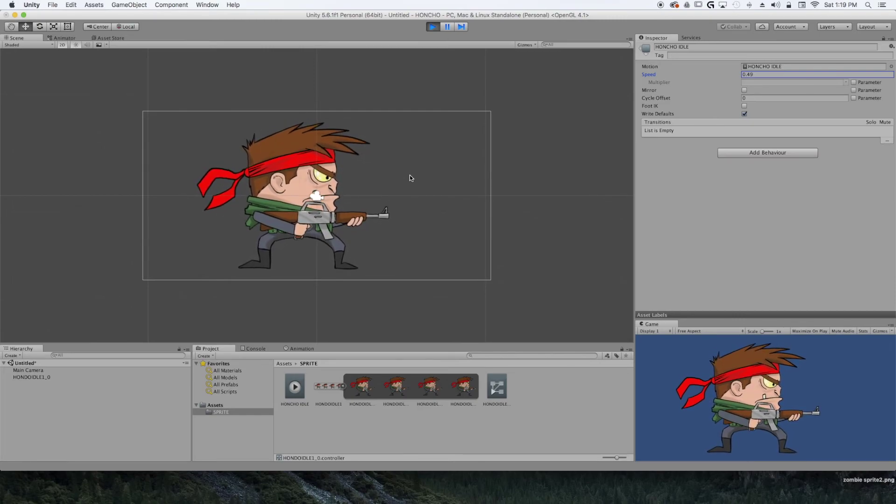
pyautogui.click(433, 27)
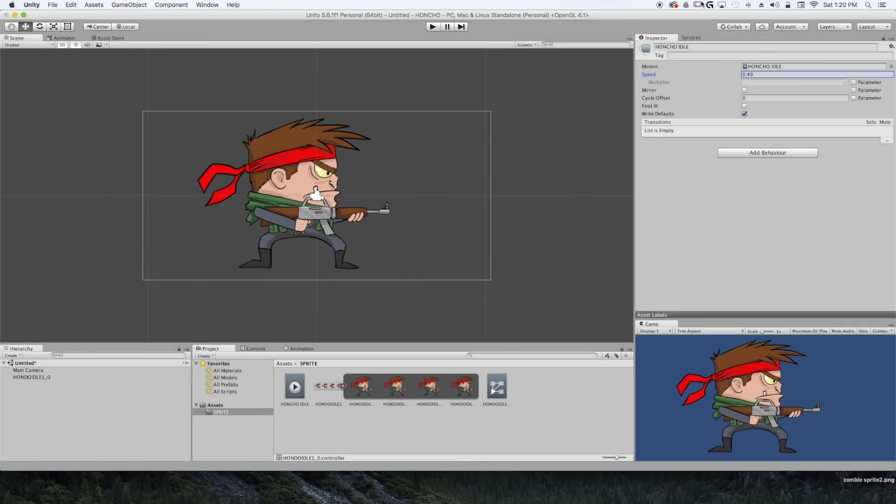